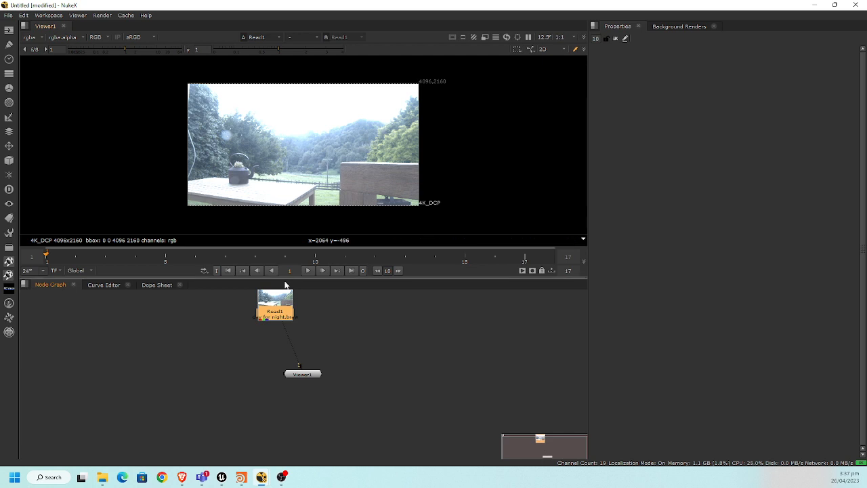
# Reposition the Read1 node above the Viewer node and open its properties
pyautogui.moveTo(285, 301); pyautogui.dragTo(281, 311)
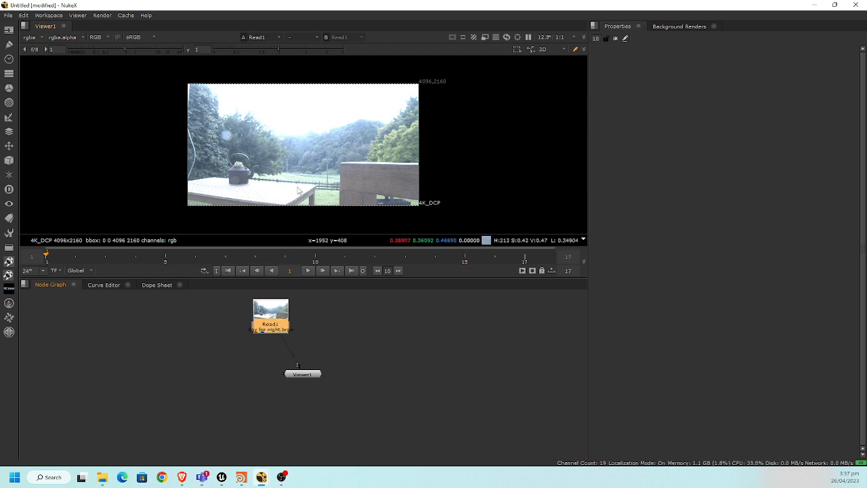
pyautogui.moveTo(281, 319); pyautogui.dragTo(278, 325)
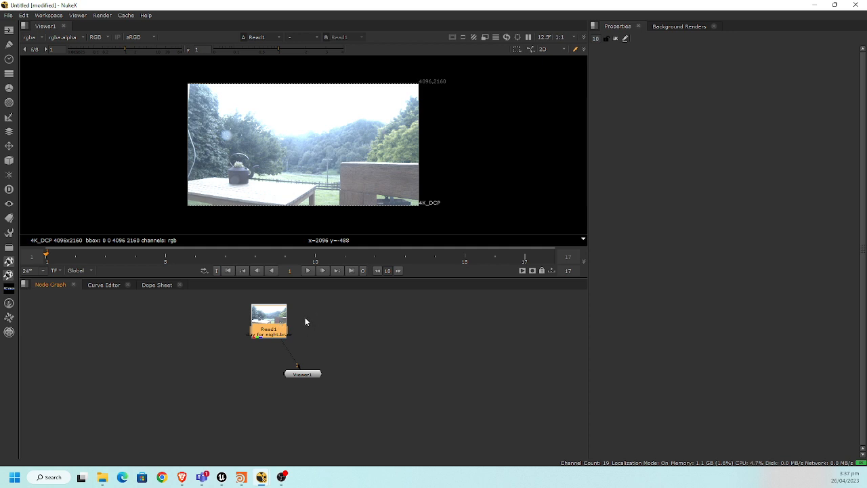
pyautogui.rightClick(271, 325)
pyautogui.click(267, 328)
pyautogui.doubleClick(267, 328)
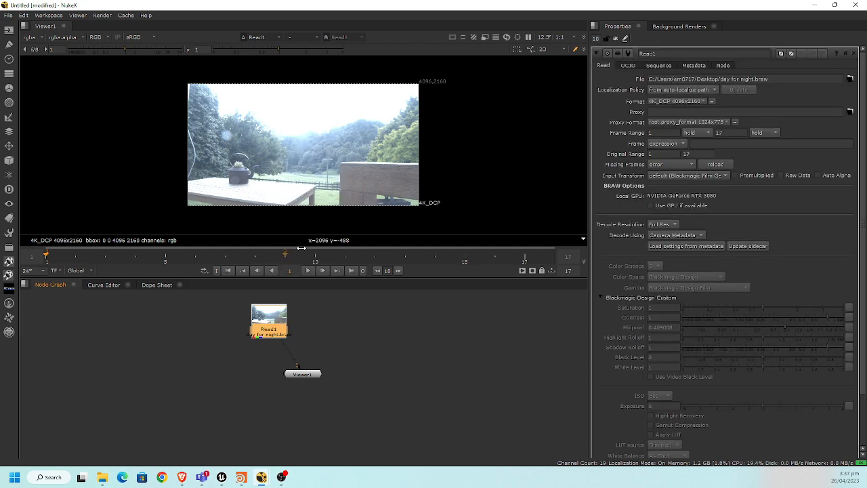
# Keep Read1's default Blackmagic Film input transform and set Decode Using to Clip Custom
pyautogui.click(723, 176)
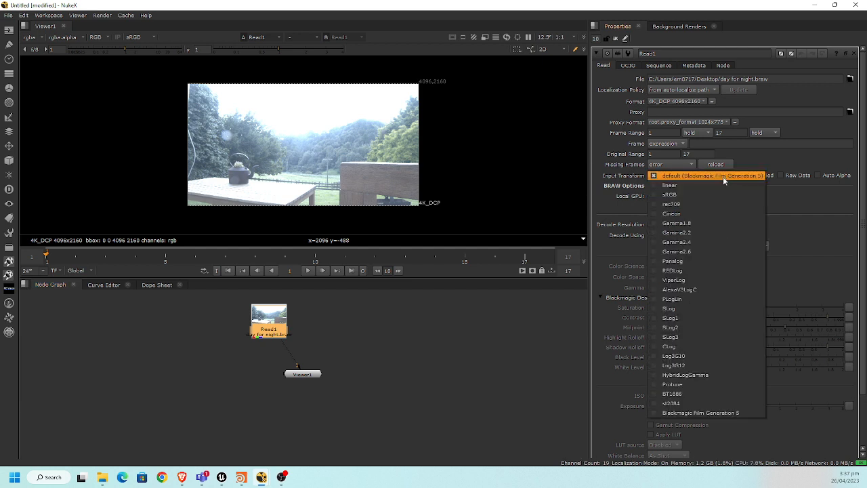
pyautogui.click(670, 177)
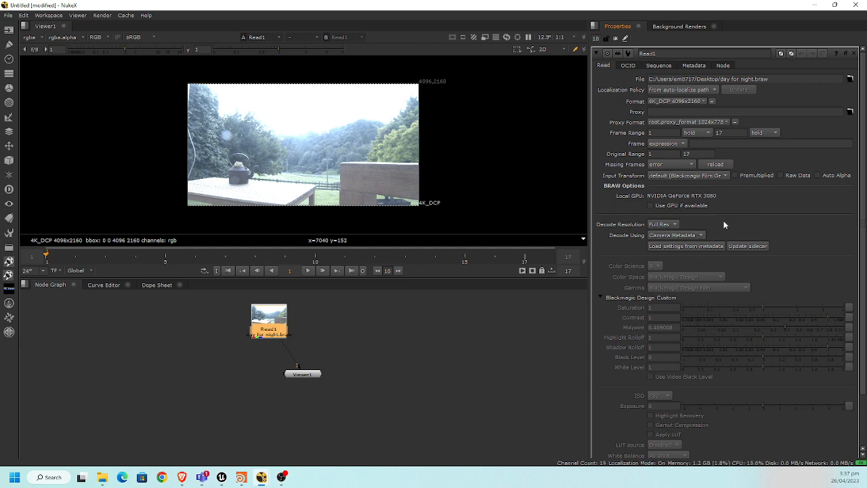
pyautogui.scroll(-1, 735, 234)
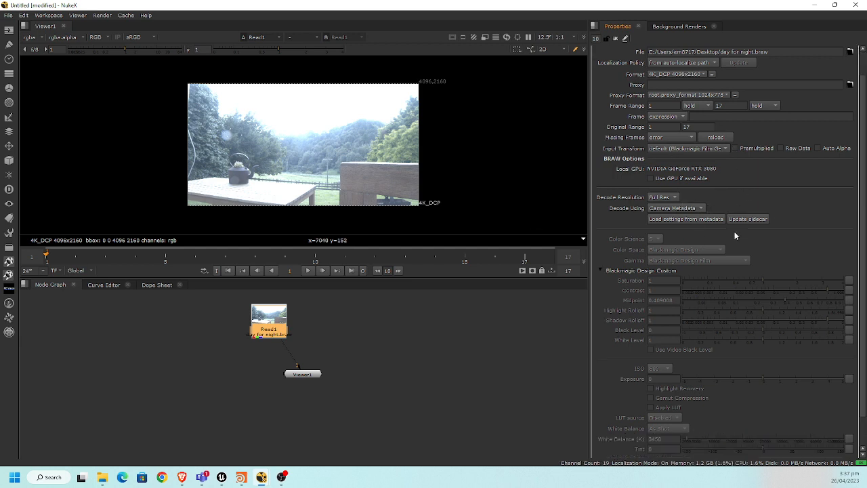
pyautogui.scroll(-1, 735, 235)
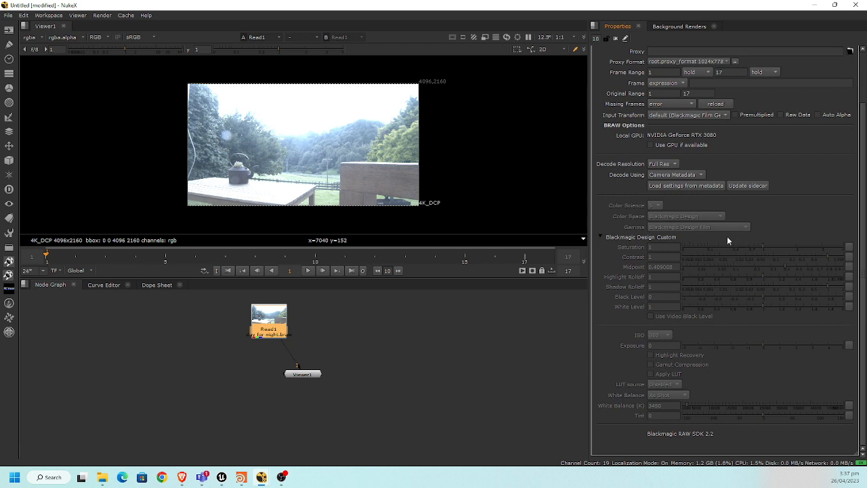
pyautogui.click(677, 175)
pyautogui.click(683, 185)
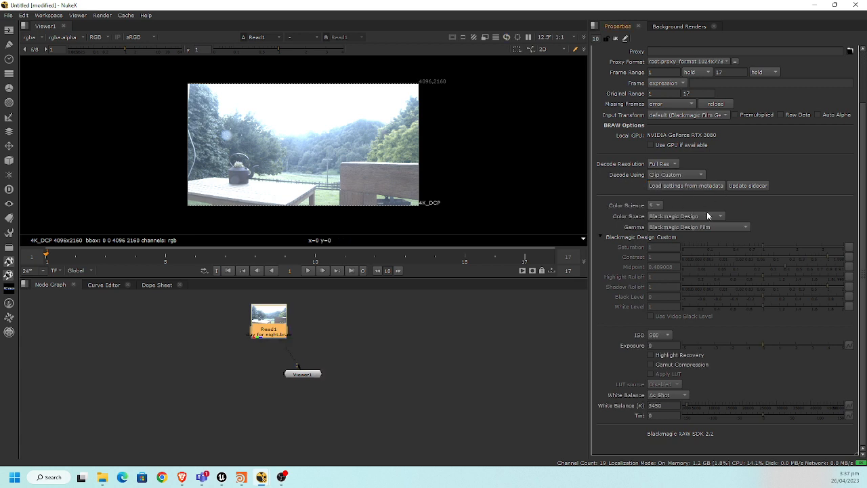
# Try the Rec.709 color space on Read1 and restore Blackmagic Design
pyautogui.click(707, 217)
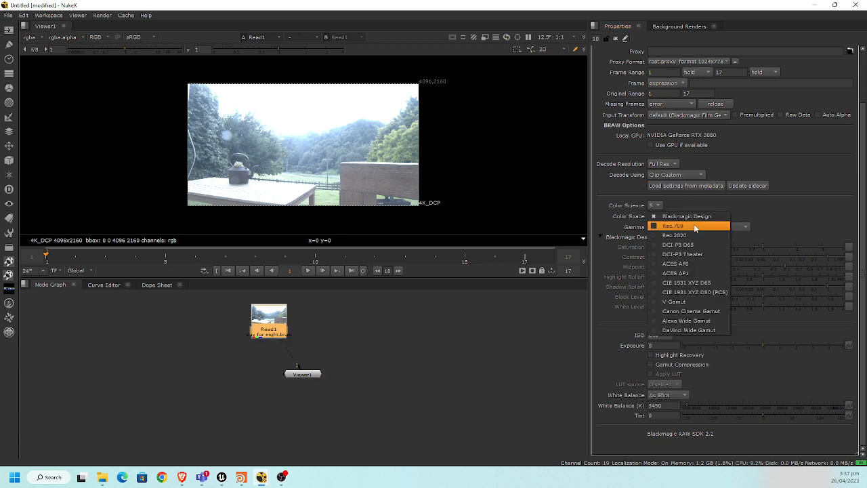
pyautogui.click(694, 226)
pyautogui.click(695, 215)
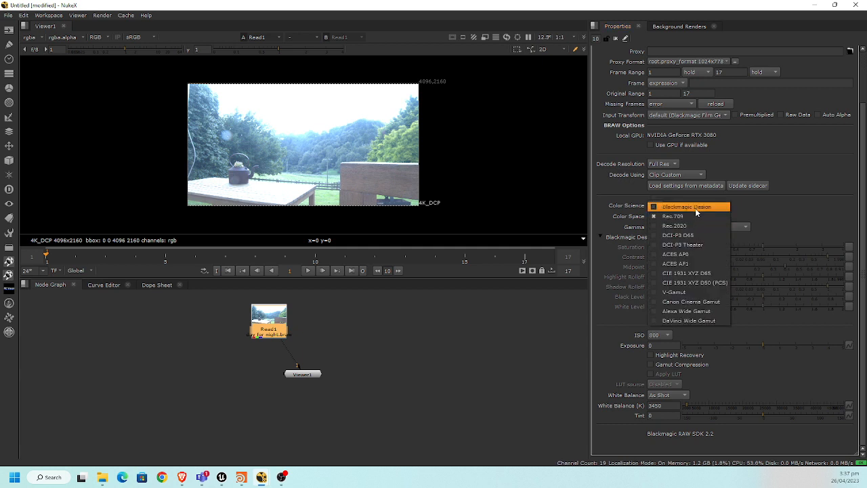
pyautogui.click(695, 208)
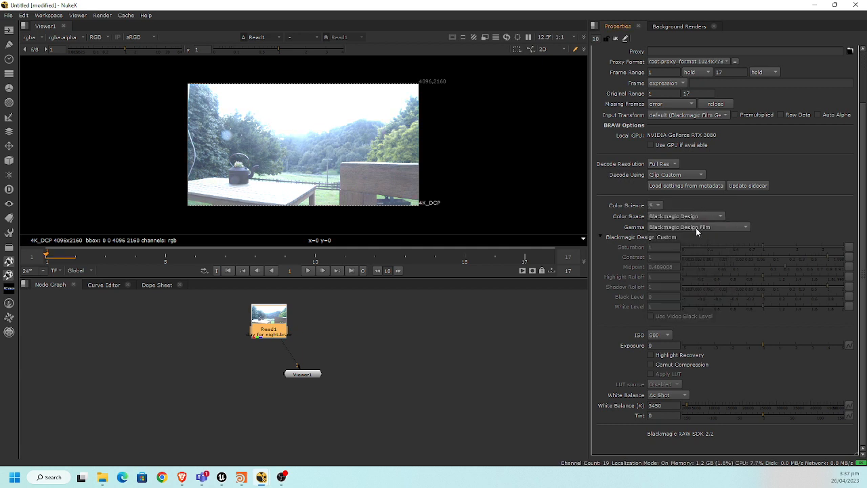
# Try the Blackmagic Design Video gamma on Read1 and restore Blackmagic Design Film
pyautogui.click(698, 227)
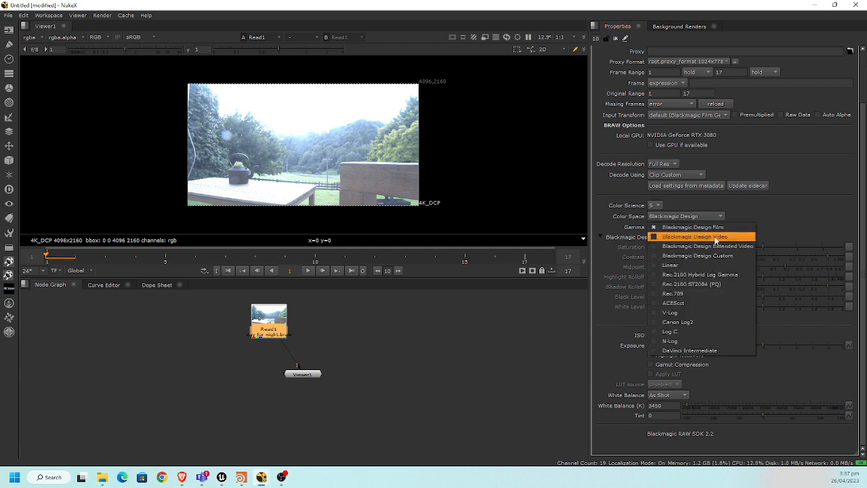
pyautogui.click(715, 238)
pyautogui.click(707, 227)
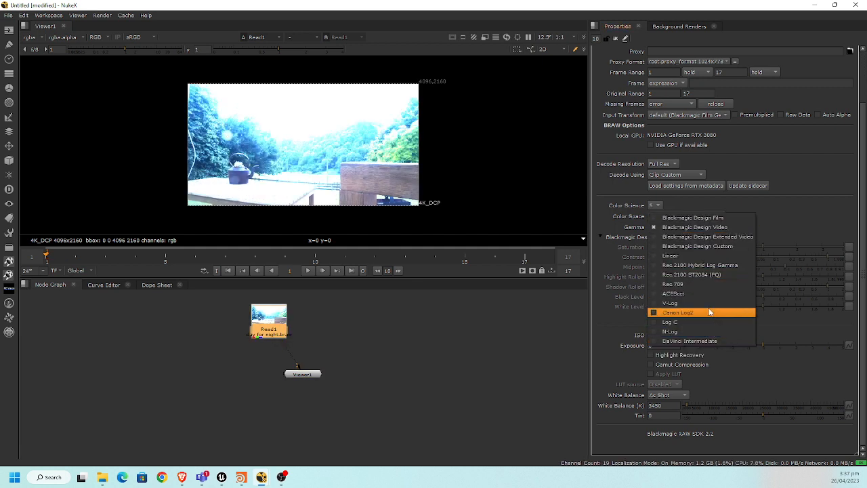
pyautogui.click(721, 236)
pyautogui.click(694, 227)
pyautogui.click(693, 216)
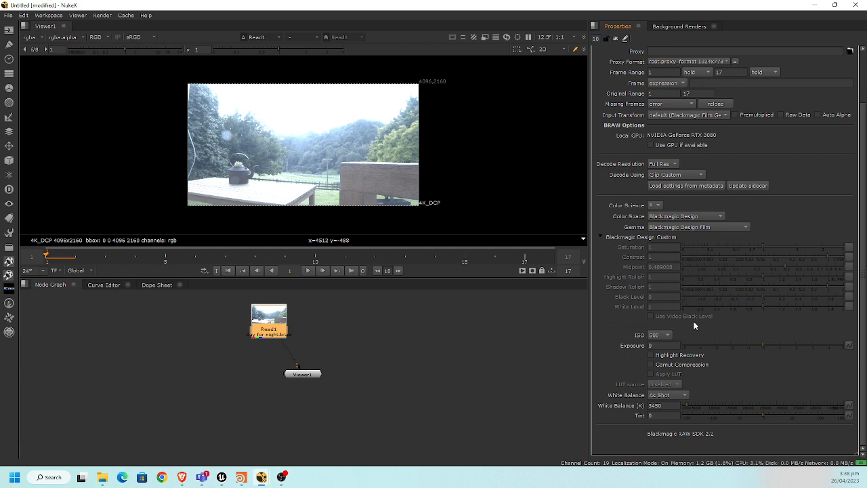
# Lower the clip's ISO to 200 and adjust it to 250
pyautogui.click(657, 335)
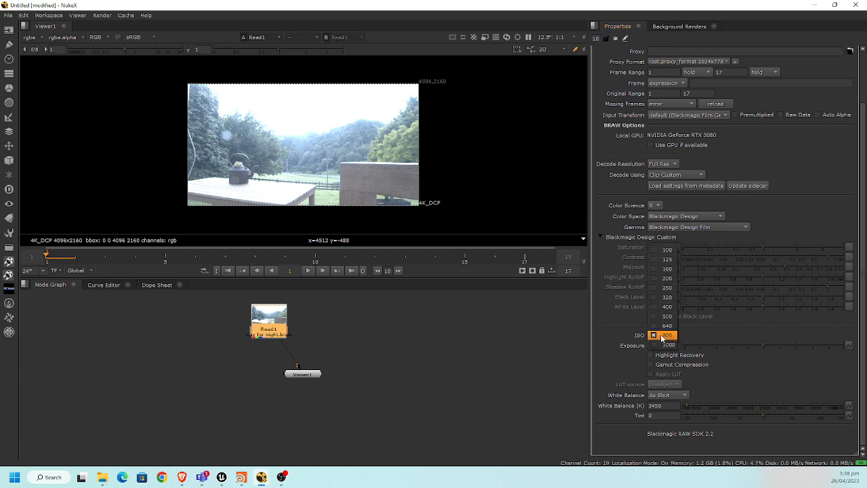
pyautogui.click(667, 278)
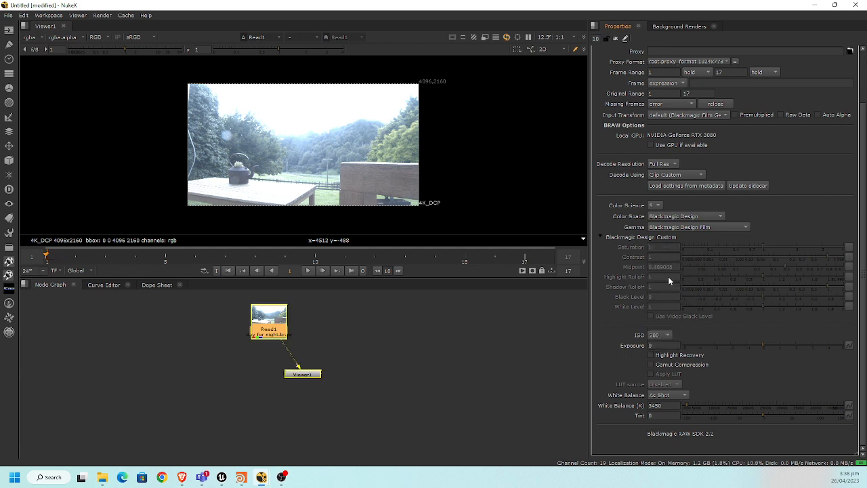
pyautogui.click(667, 335)
pyautogui.click(671, 345)
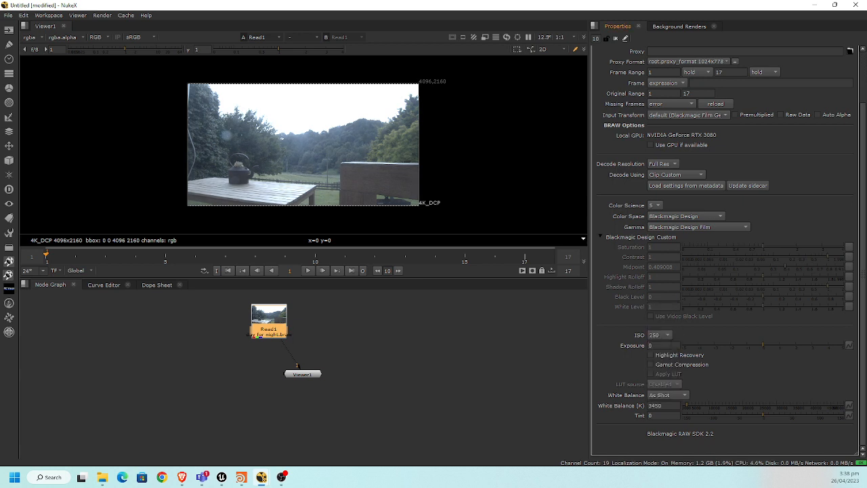
# Move the day for night.braw player window down off the viewer image and set the clip's ISO to 100
pyautogui.press('+')
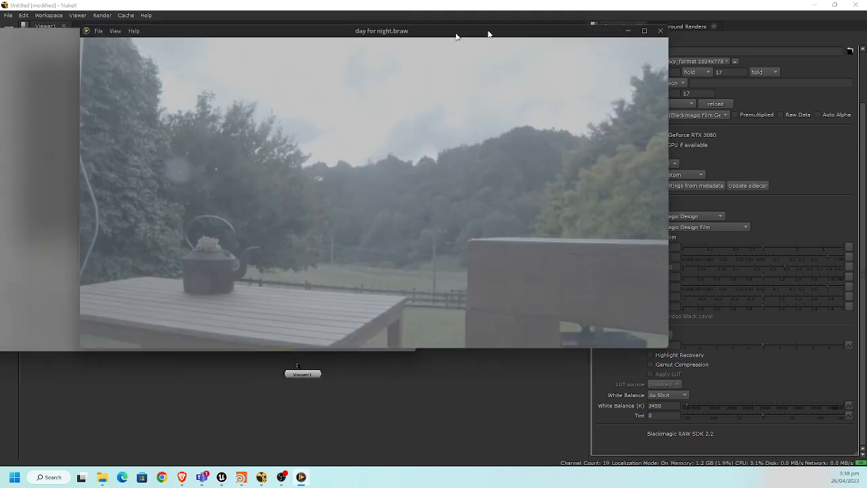
pyautogui.moveTo(488, 33); pyautogui.dragTo(404, 183)
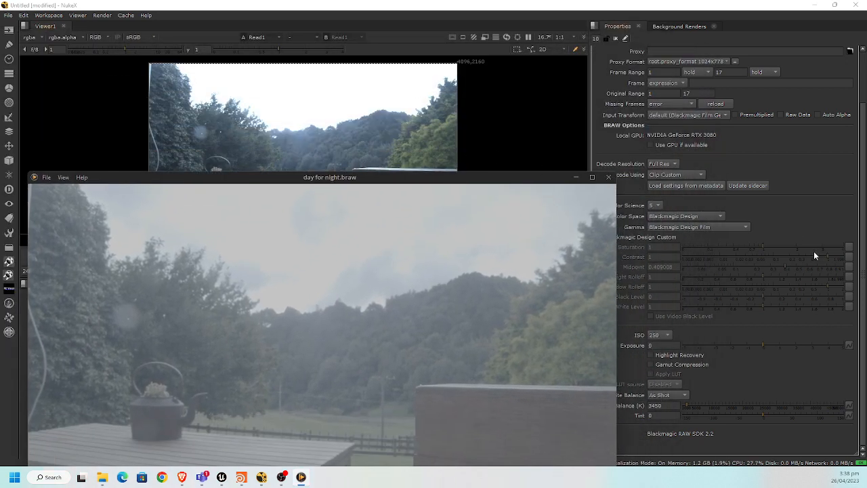
pyautogui.click(656, 335)
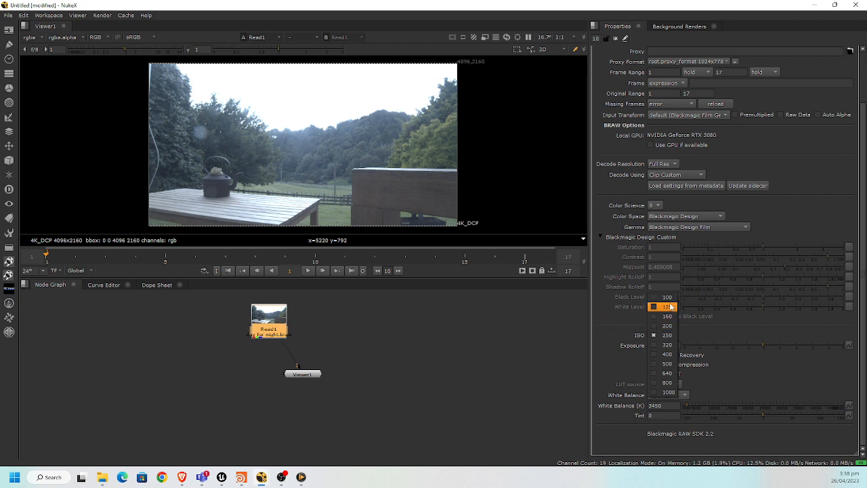
pyautogui.click(668, 297)
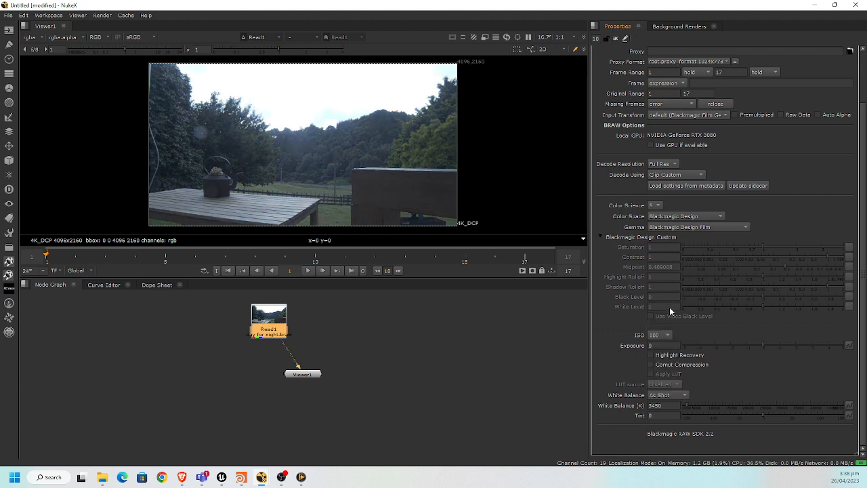
# Enable Highlight Recovery for the clip and set its ISO to 200
pyautogui.click(651, 355)
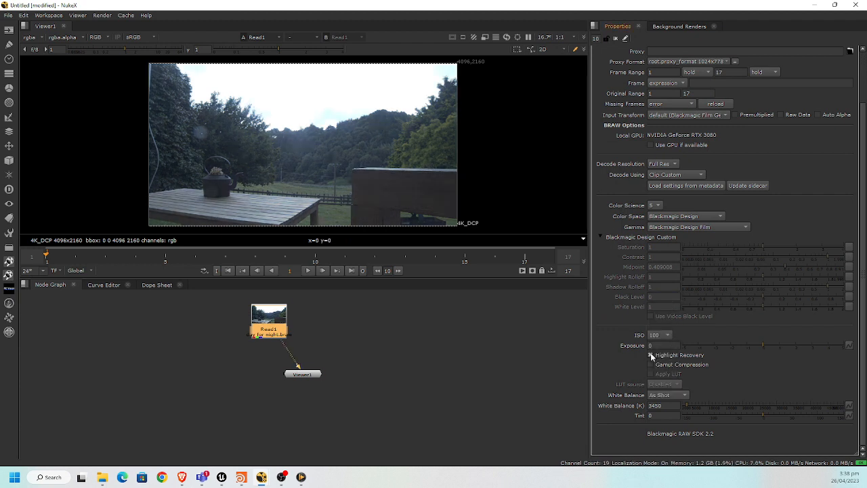
pyautogui.click(668, 335)
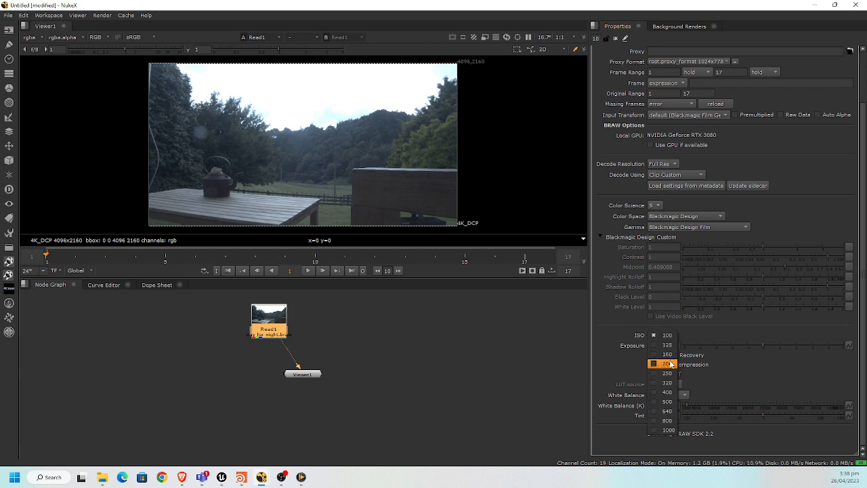
pyautogui.click(671, 365)
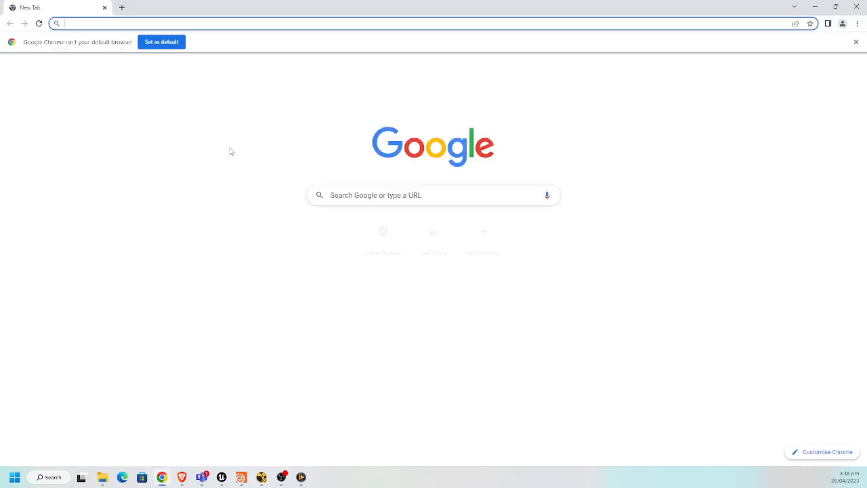
# Switch to Chrome, search Google for "night at forest" and show the image results
pyautogui.write('night ')
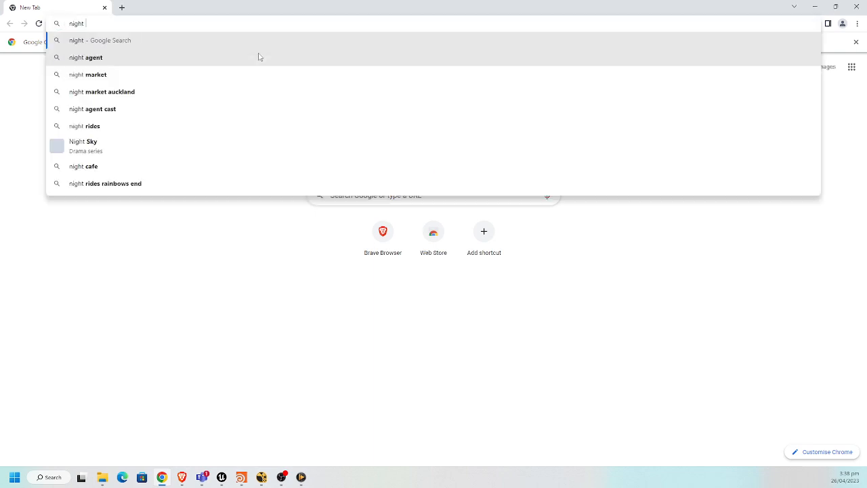
pyautogui.write('at forest')
pyautogui.press('Return')
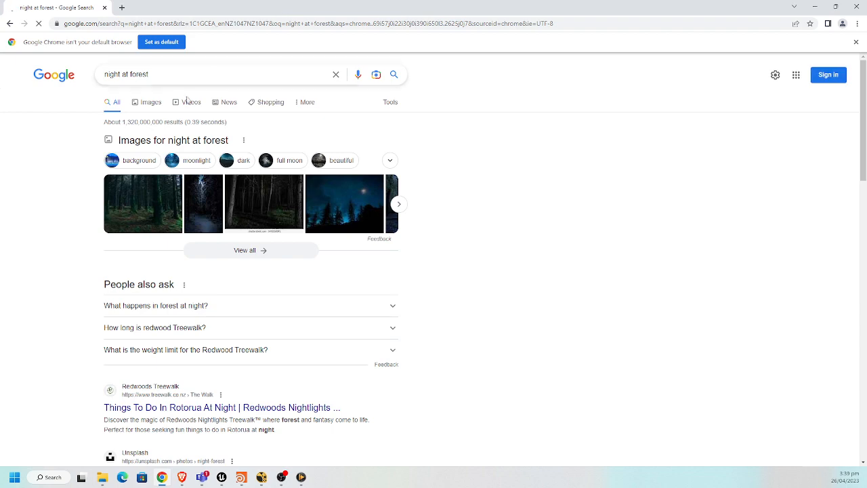
pyautogui.click(150, 104)
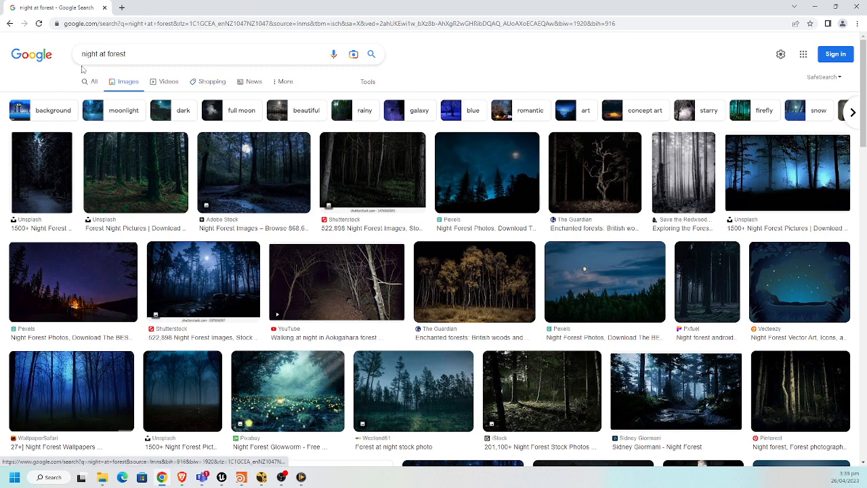
# Replace the Google Images query with "waikato forest night" and run the search
pyautogui.tripleClick(137, 59)
pyautogui.write('wai')
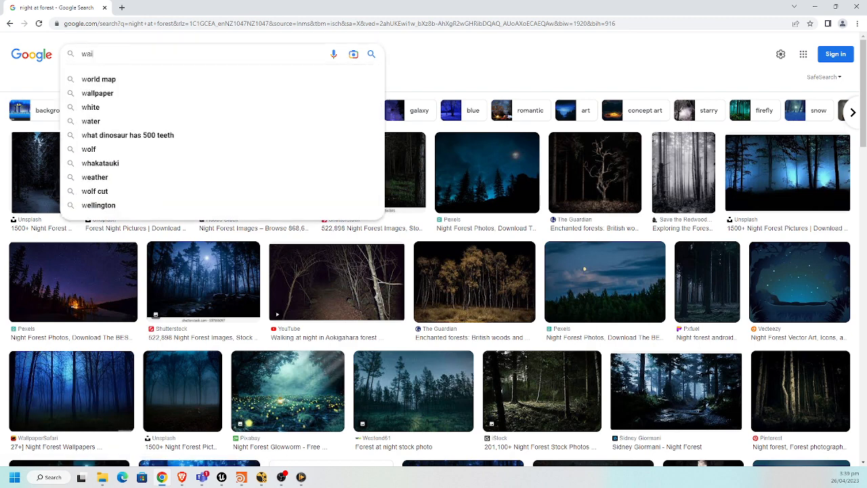
pyautogui.write('keru')
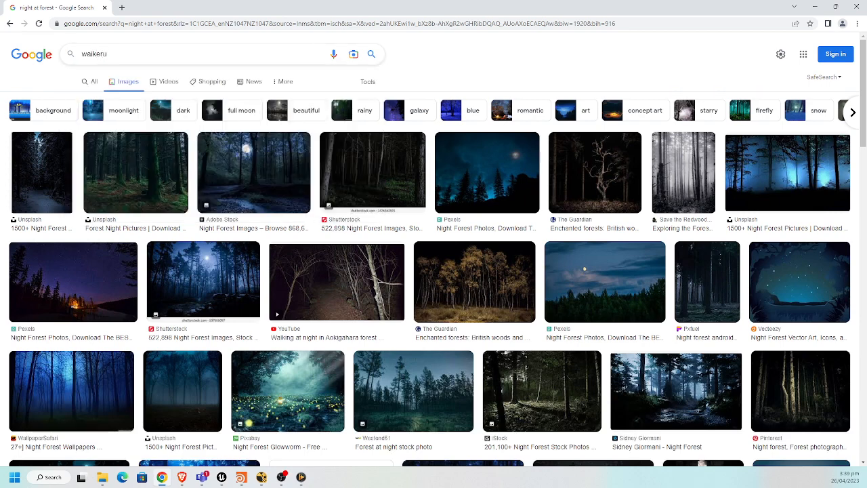
pyautogui.press('BackSpace')
pyautogui.press('BackSpace')
pyautogui.press('BackSpace')
pyautogui.press('BackSpace')
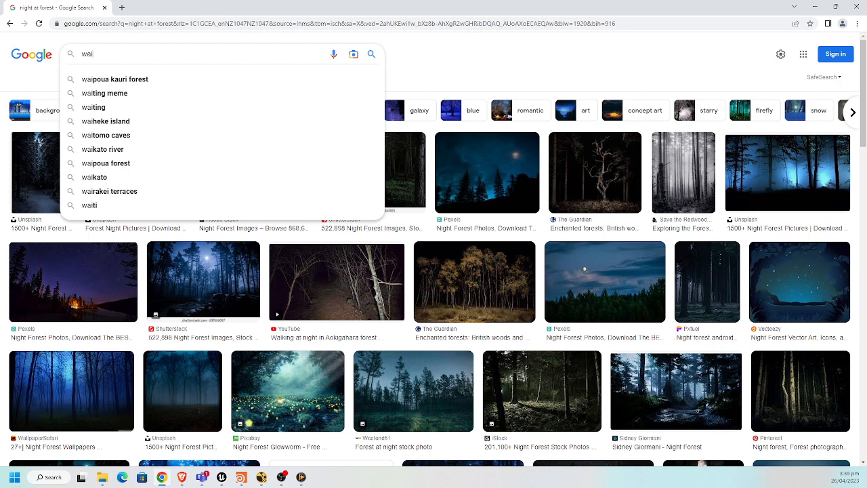
pyautogui.write('kar')
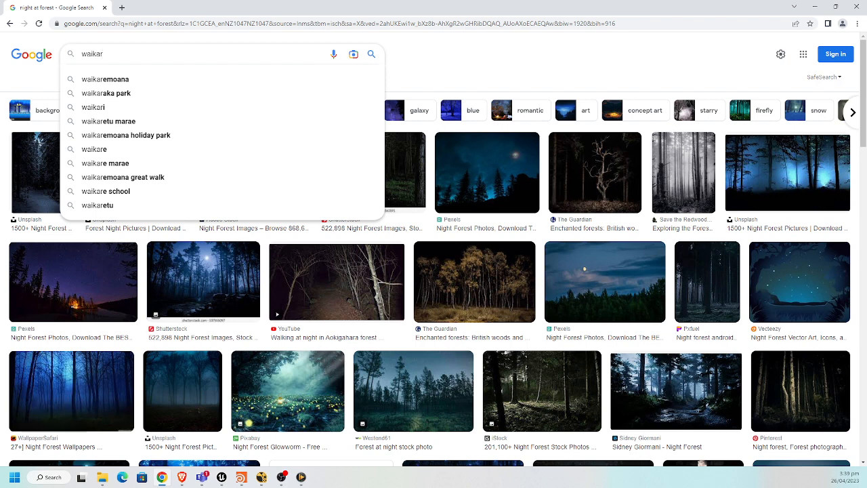
pyautogui.press('BackSpace')
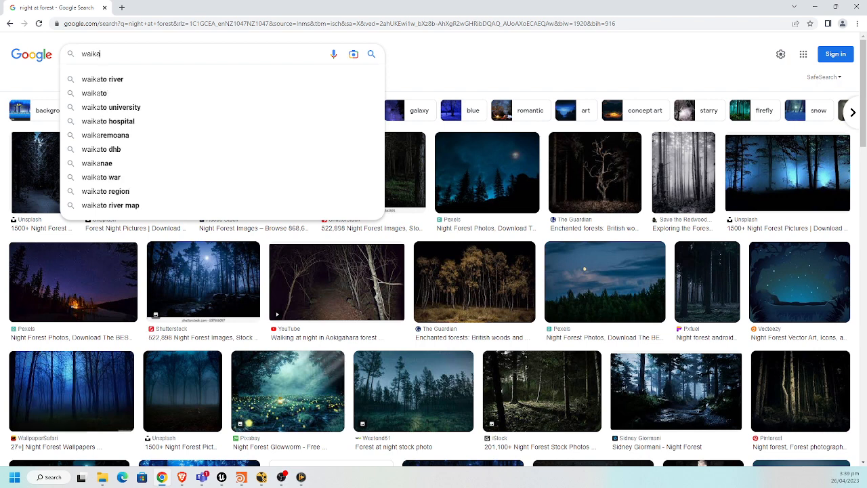
pyautogui.press('Down')
pyautogui.press('Down')
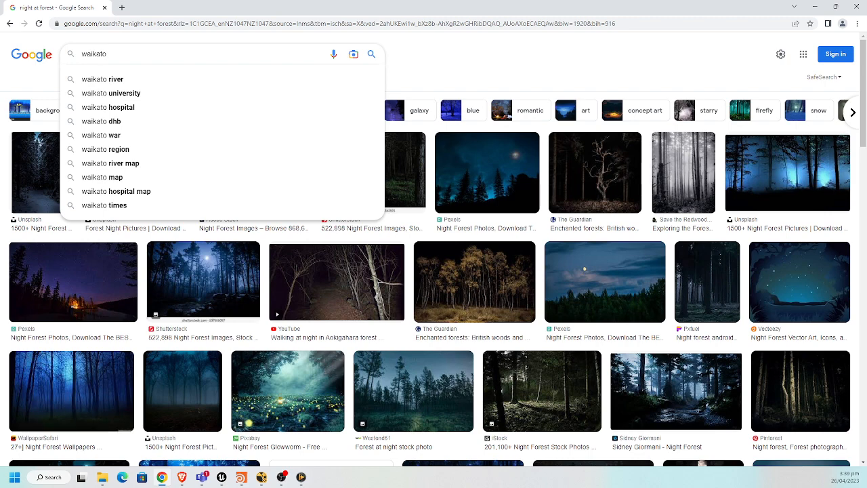
pyautogui.write('fors')
pyautogui.press('BackSpace')
pyautogui.write('es')
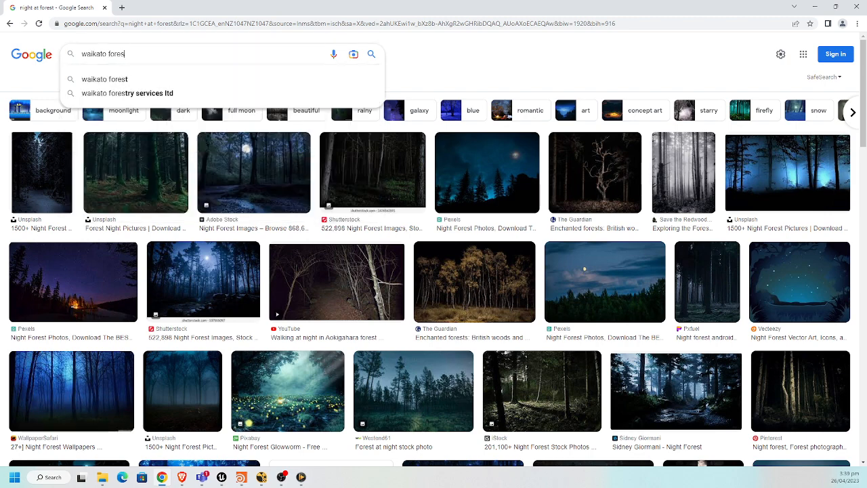
pyautogui.write('t night')
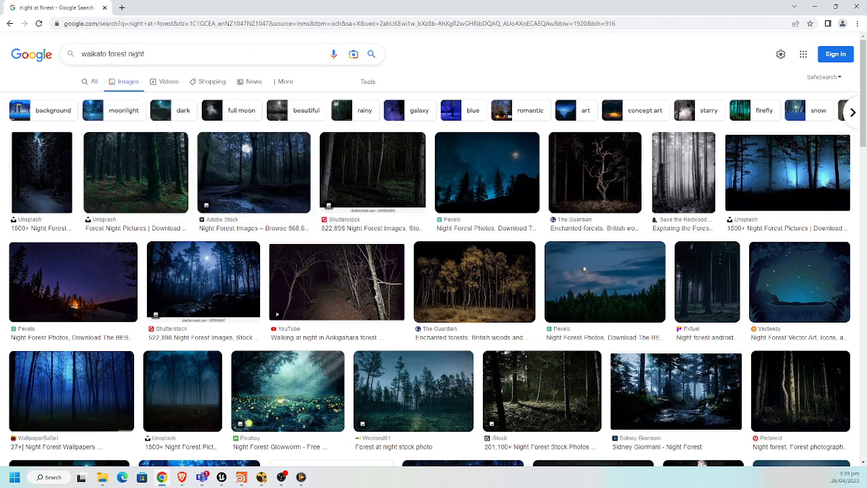
pyautogui.click(372, 54)
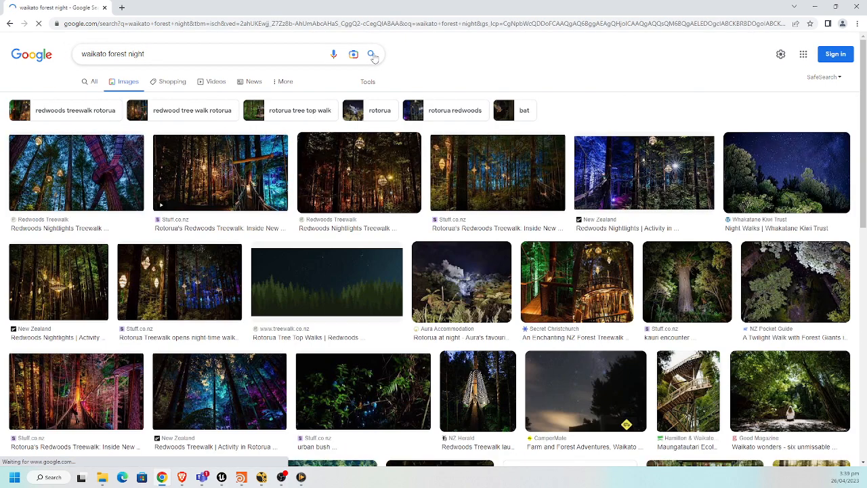
# Look through the Waikato forest night image results for a suitable night-time forest reference
pyautogui.scroll(-2, 324, 141)
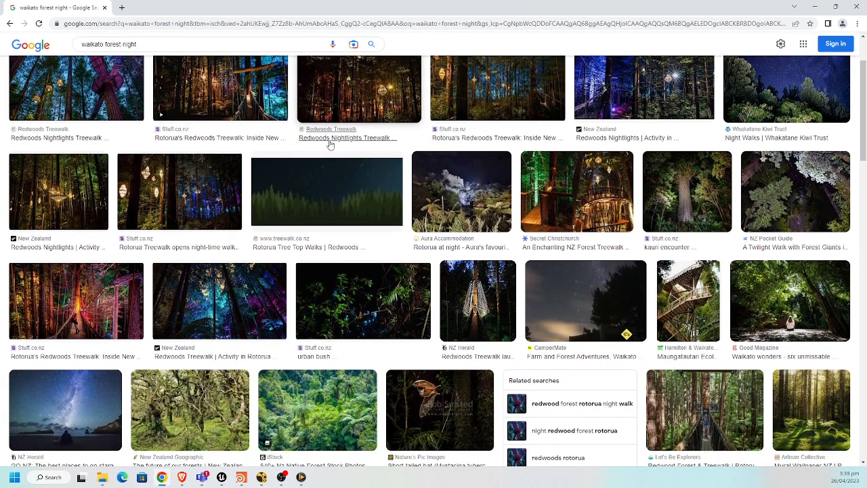
pyautogui.scroll(-2, 332, 141)
pyautogui.scroll(-4, 336, 141)
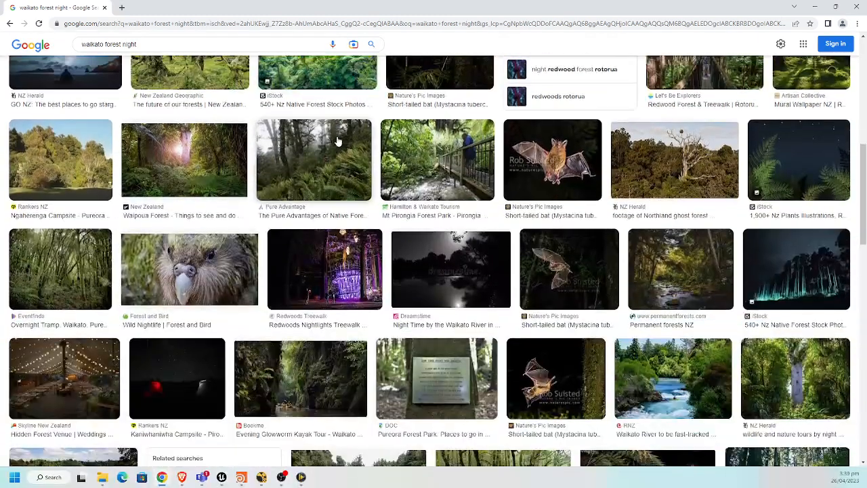
pyautogui.scroll(-2, 339, 139)
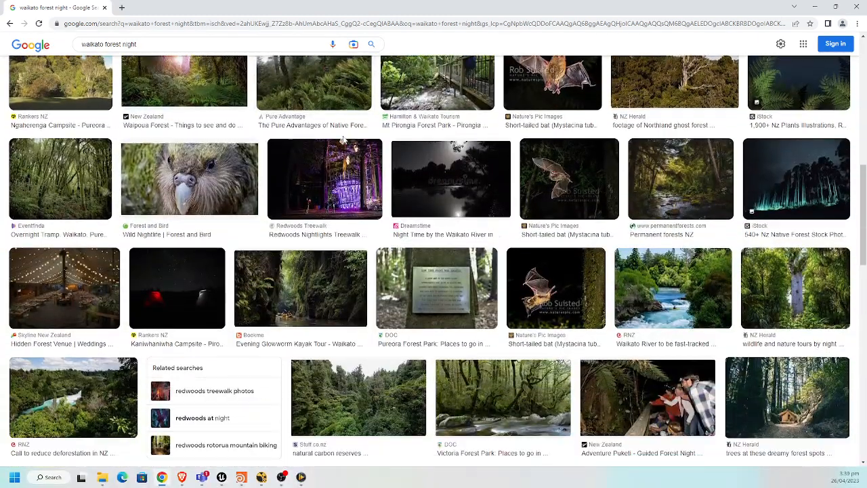
pyautogui.scroll(-3, 343, 137)
pyautogui.scroll(-5, 346, 138)
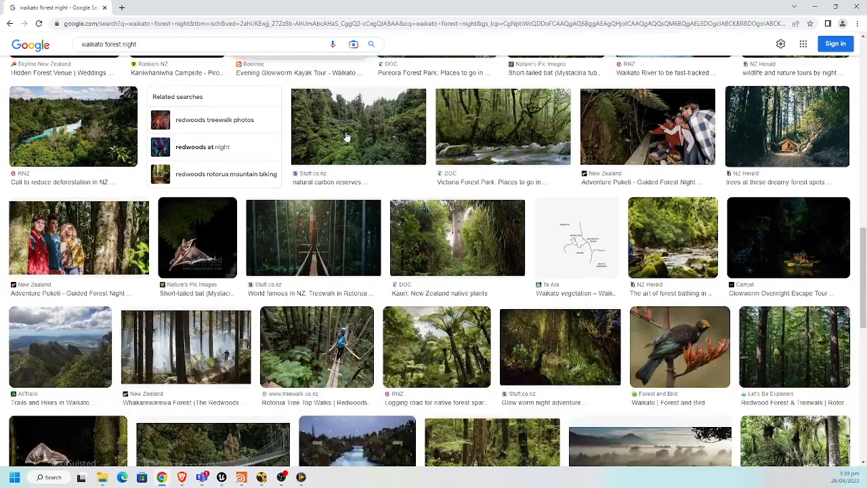
pyautogui.scroll(-2, 346, 138)
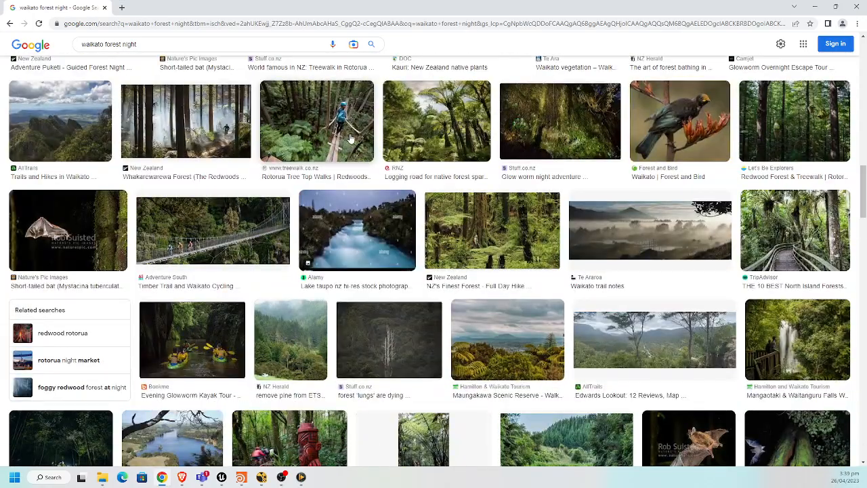
pyautogui.scroll(-4, 351, 139)
pyautogui.scroll(-2, 351, 138)
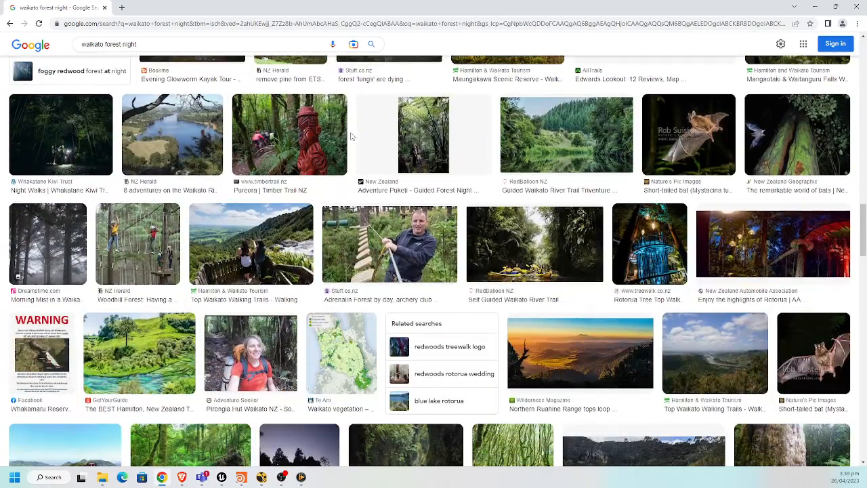
pyautogui.scroll(-5, 351, 138)
pyautogui.scroll(5, 351, 138)
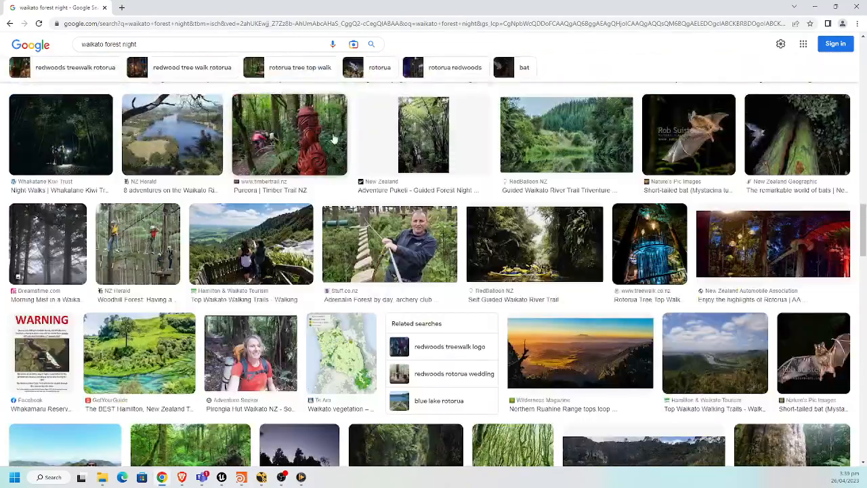
pyautogui.scroll(-5, 70, 150)
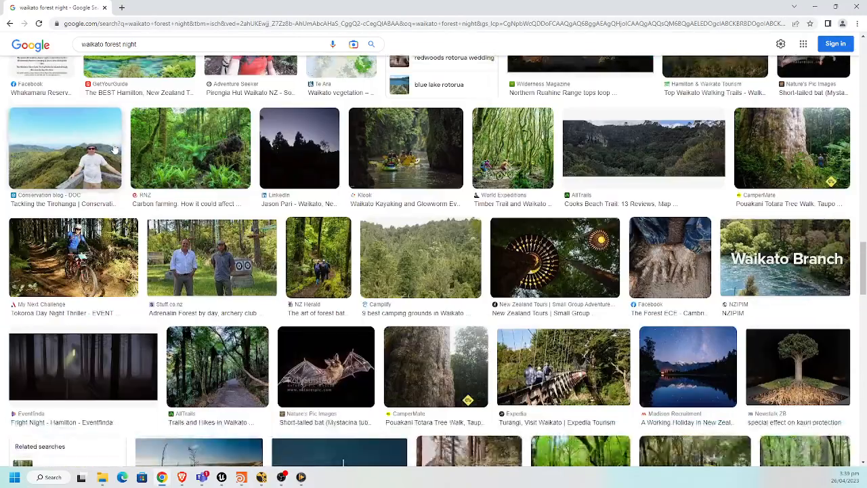
pyautogui.scroll(-3, 115, 148)
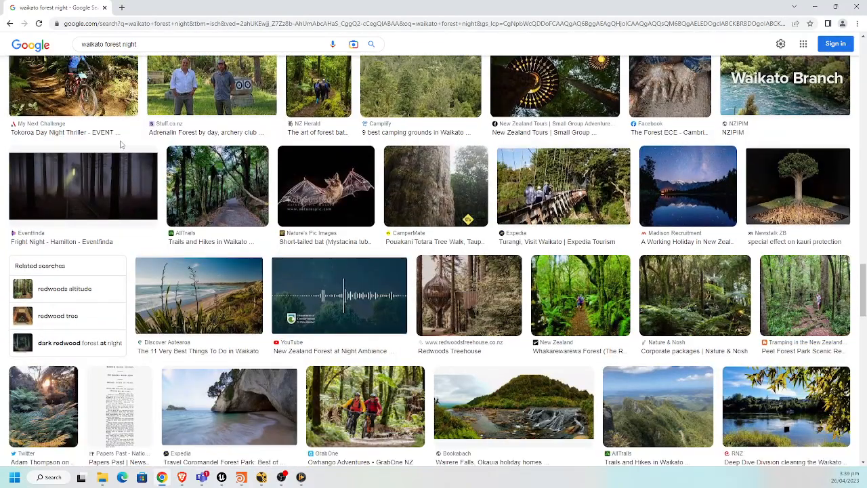
pyautogui.scroll(3, 120, 144)
# Shorten the image search to "forest night" and preview the moonlit "Wall Circles Dark night forest" result
pyautogui.doubleClick(88, 44)
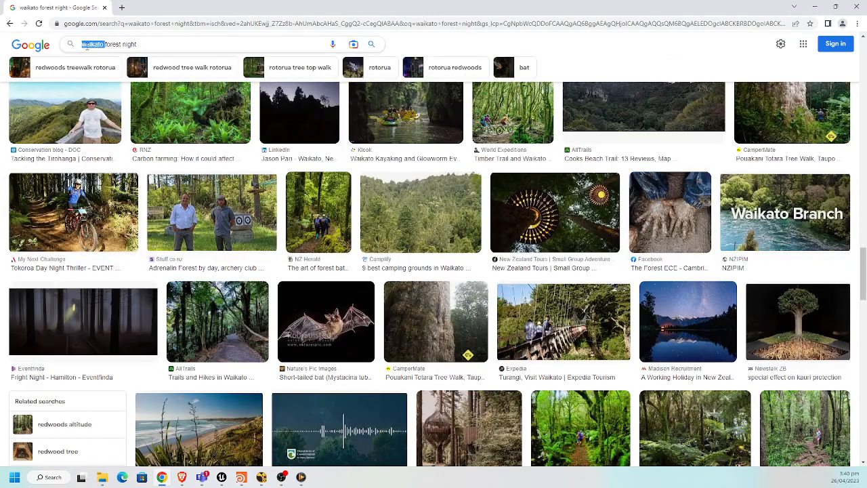
pyautogui.press('BackSpace')
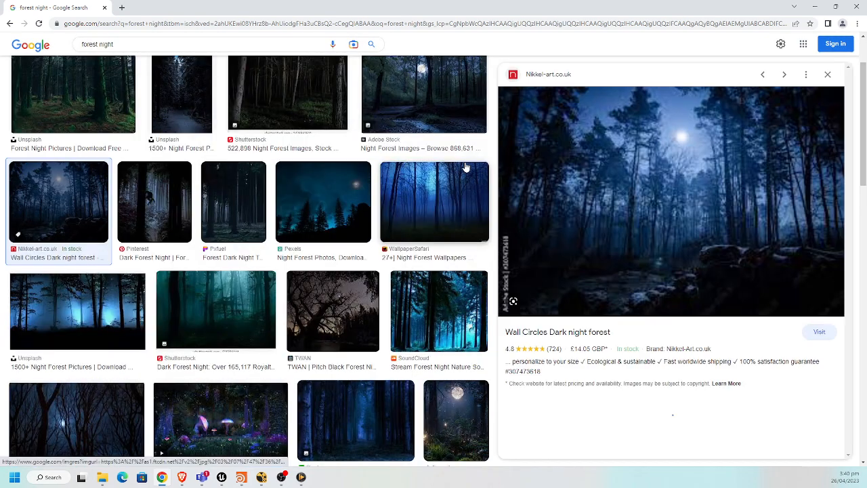
pyautogui.click(465, 168)
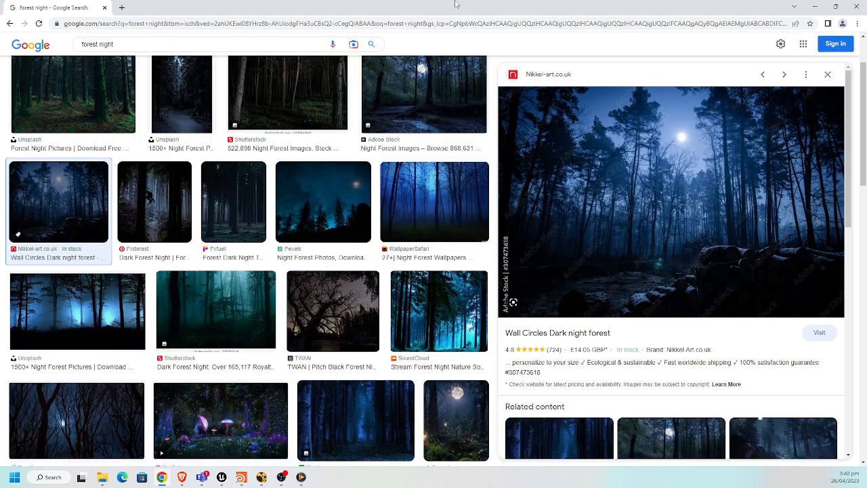
# Save the previewed moonlit forest image to the Desktop as a JPG under its suggested file name
pyautogui.rightClick(635, 169)
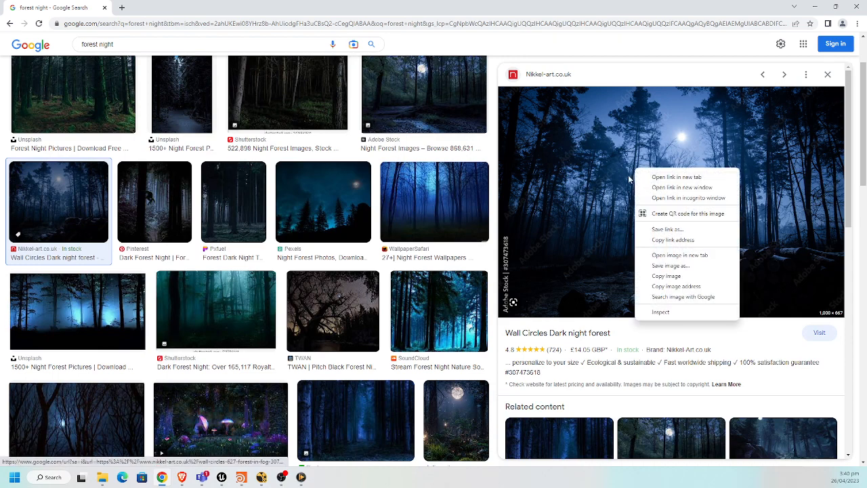
pyautogui.click(671, 266)
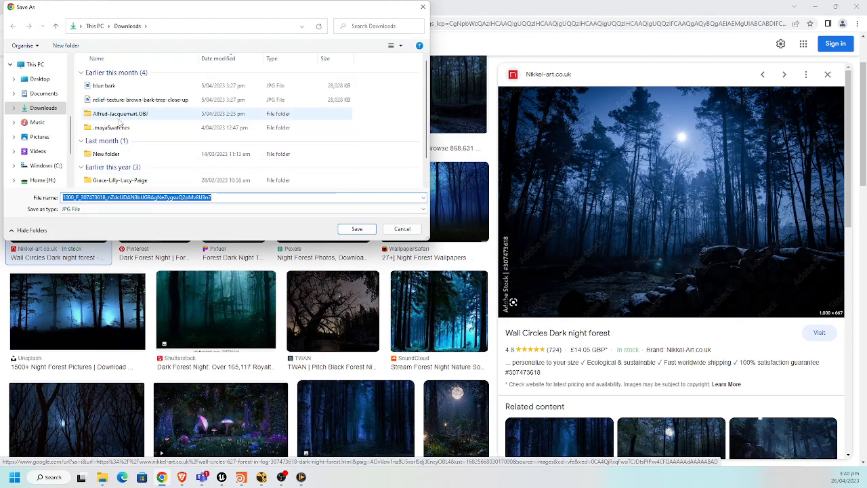
pyautogui.click(41, 78)
pyautogui.click(357, 229)
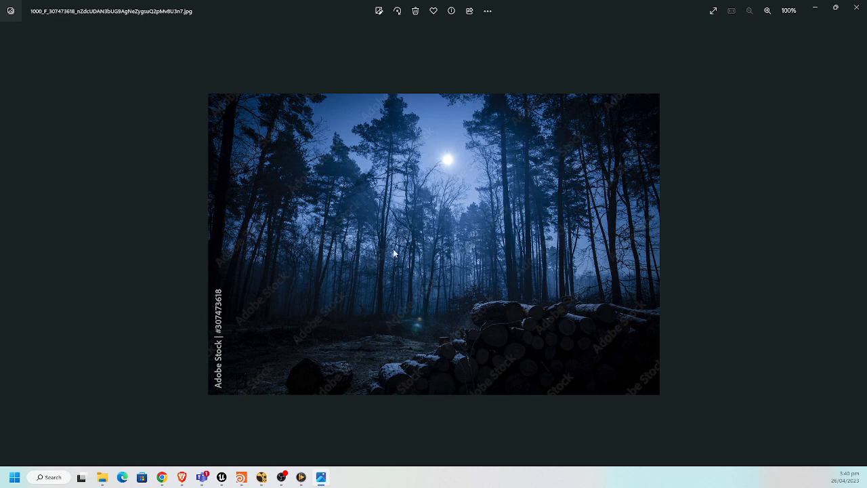
# Switch to Nuke and move the Viewer node farther away from the Read node
pyautogui.hotkey('alt', 'Tab')
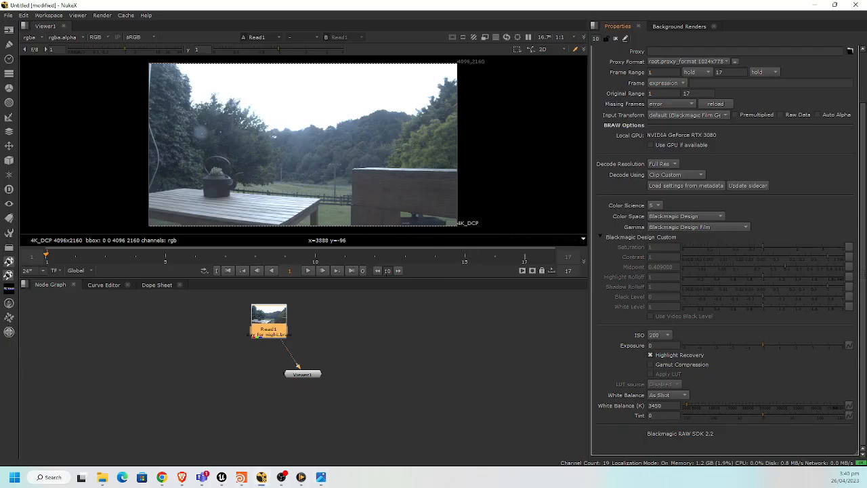
pyautogui.moveTo(297, 367); pyautogui.dragTo(315, 393)
# Add a Grade node after the Read node and set its gamma to 0.55
pyautogui.click(275, 322)
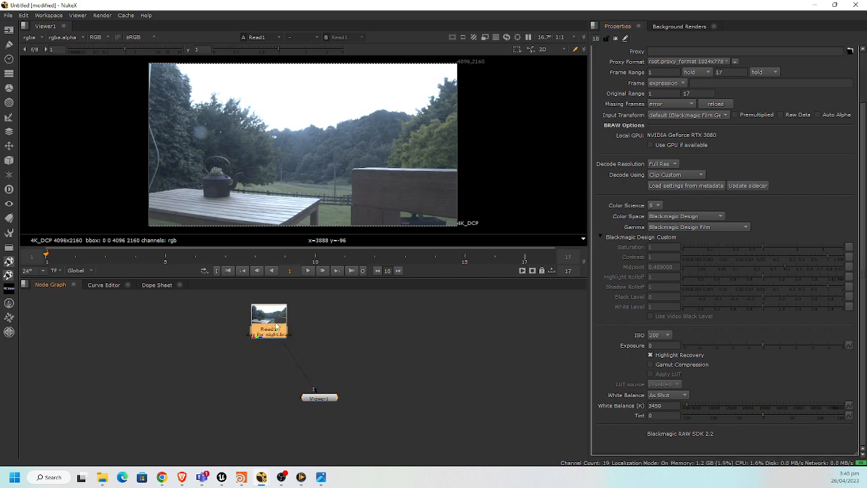
pyautogui.press('Tab')
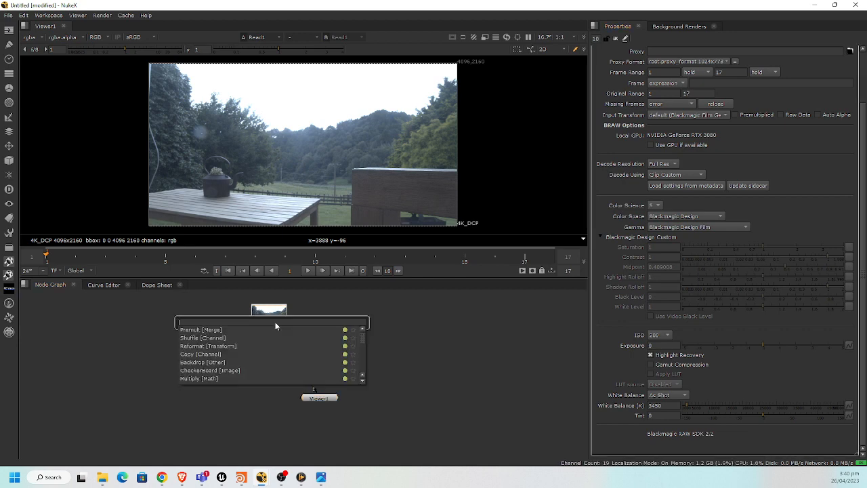
pyautogui.press('Escape')
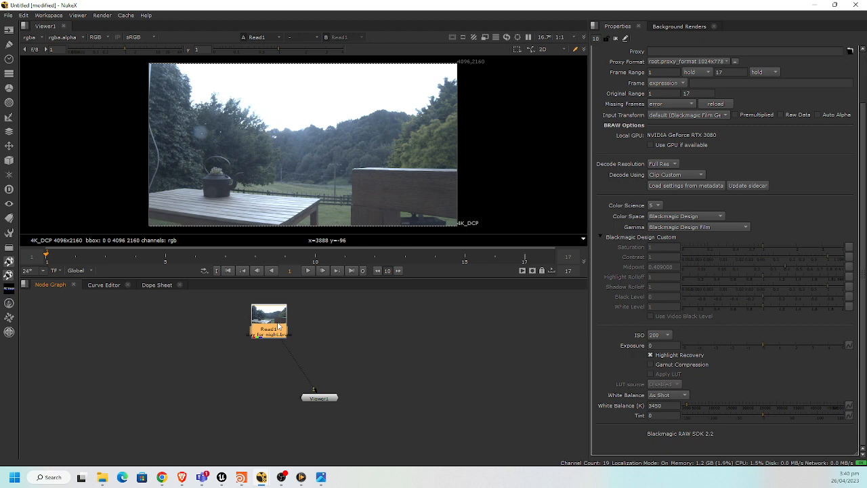
pyautogui.press('g')
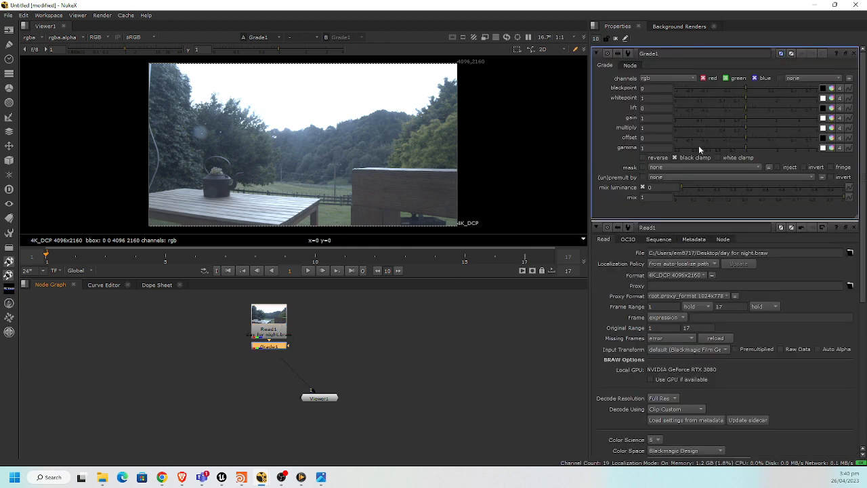
pyautogui.moveTo(699, 145); pyautogui.dragTo(720, 151)
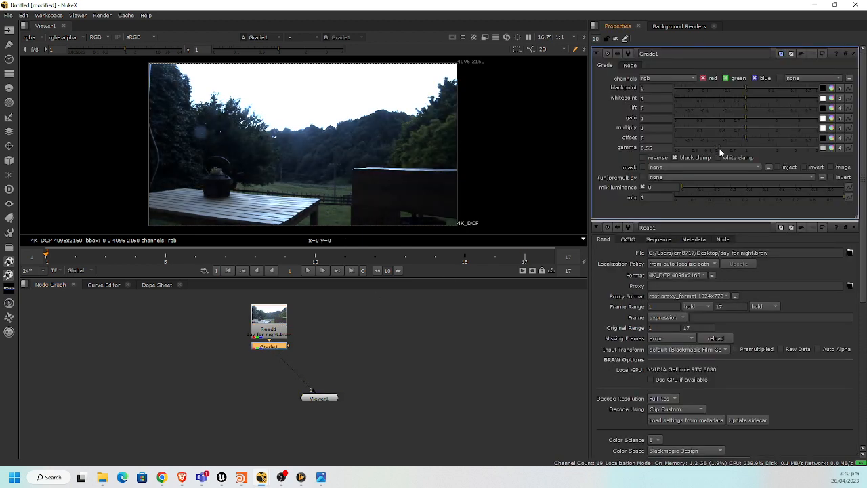
# Try shifting the Grade node's gamma toward blue with its colour wheel, and delete the Grade node
pyautogui.click(832, 147)
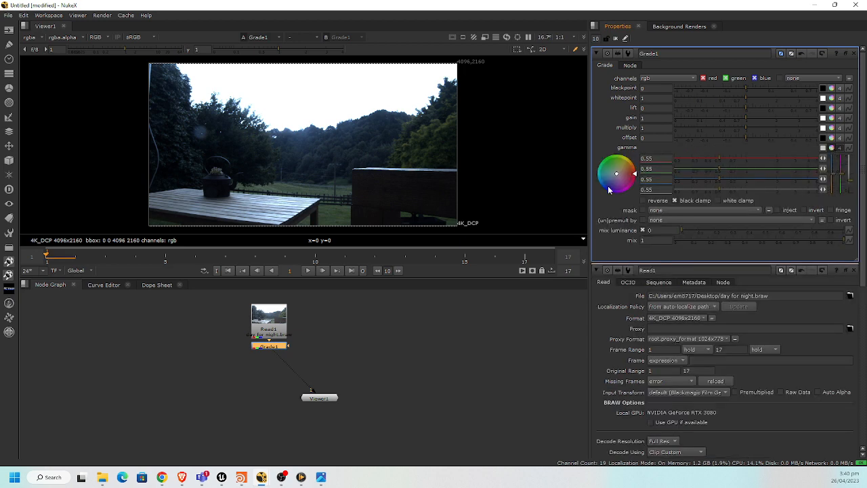
pyautogui.moveTo(609, 187); pyautogui.dragTo(595, 210)
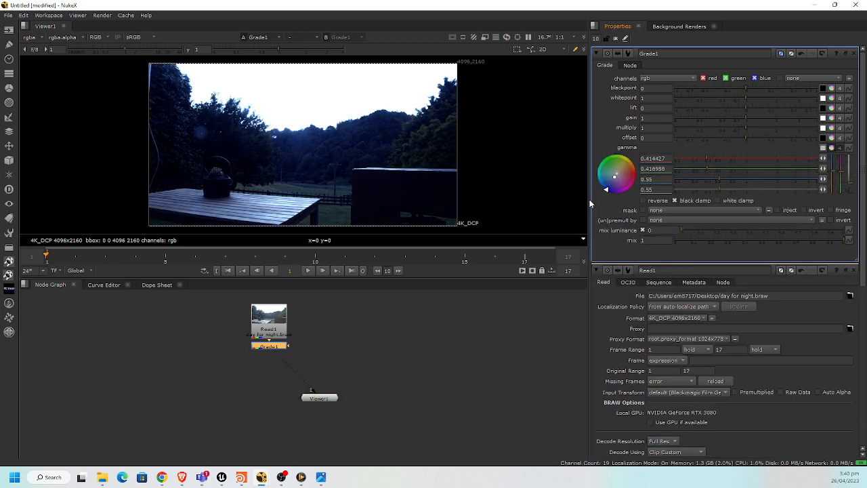
pyautogui.press('Delete')
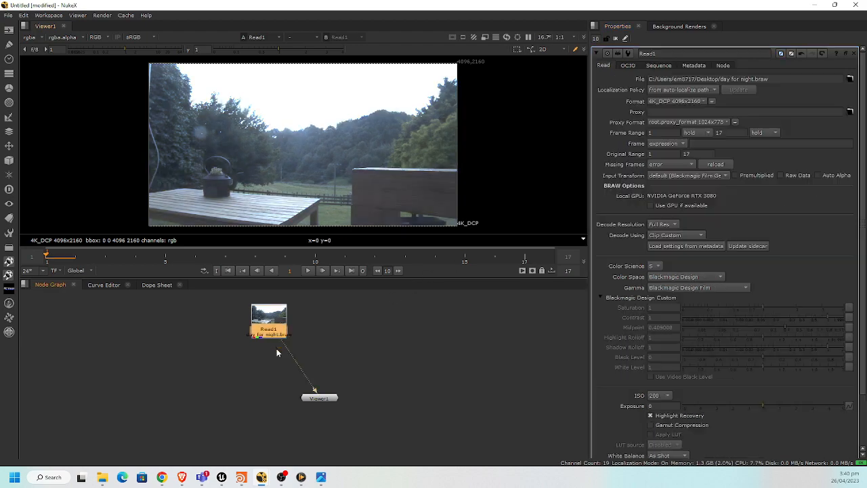
# Switch to the image viewer to examine the moonlit forest reference against the footage, and return to Nuke
pyautogui.hotkey('alt', 'Tab')
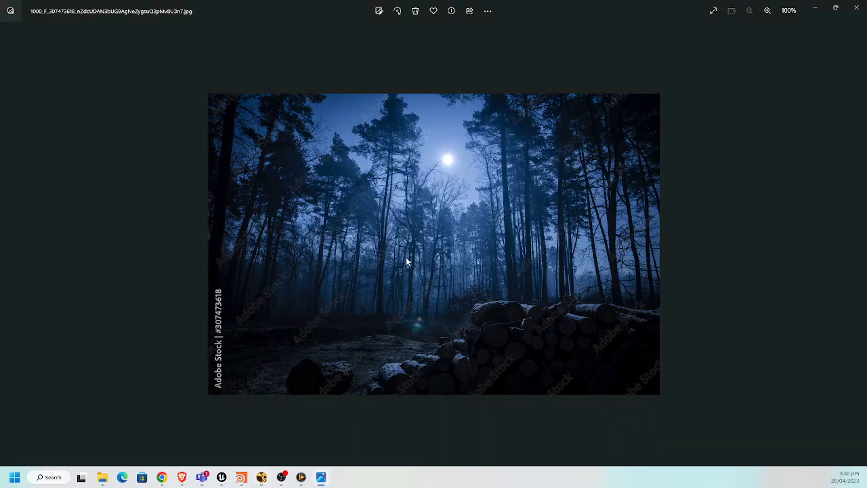
pyautogui.hotkey('alt', 'Tab')
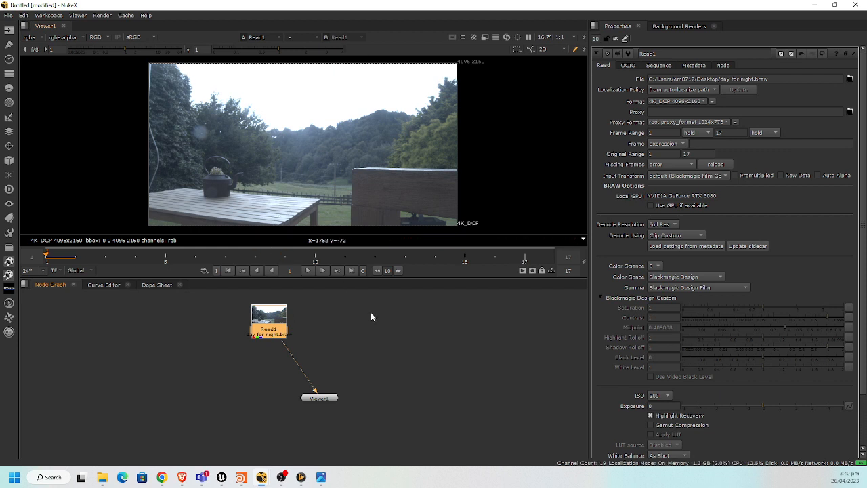
# Play back the day for night.braw clip in the viewer to check for camera movement
pyautogui.moveTo(373, 319); pyautogui.dragTo(354, 327, button='middle')
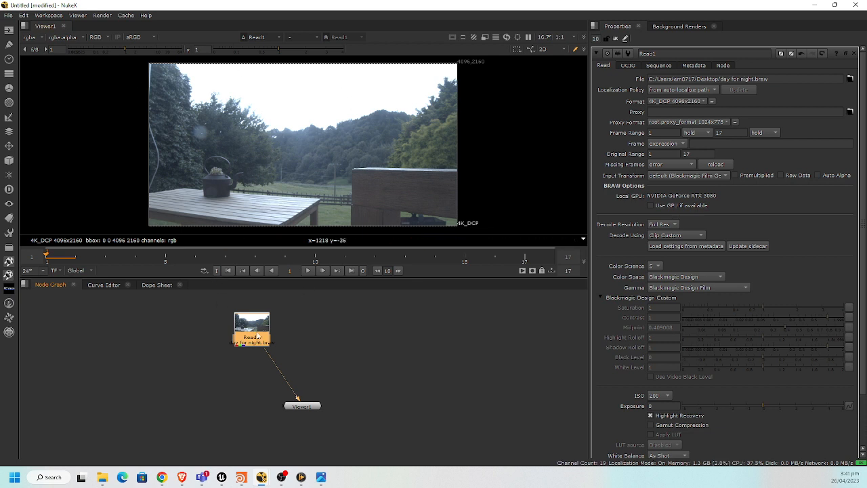
pyautogui.moveTo(256, 332); pyautogui.dragTo(253, 331)
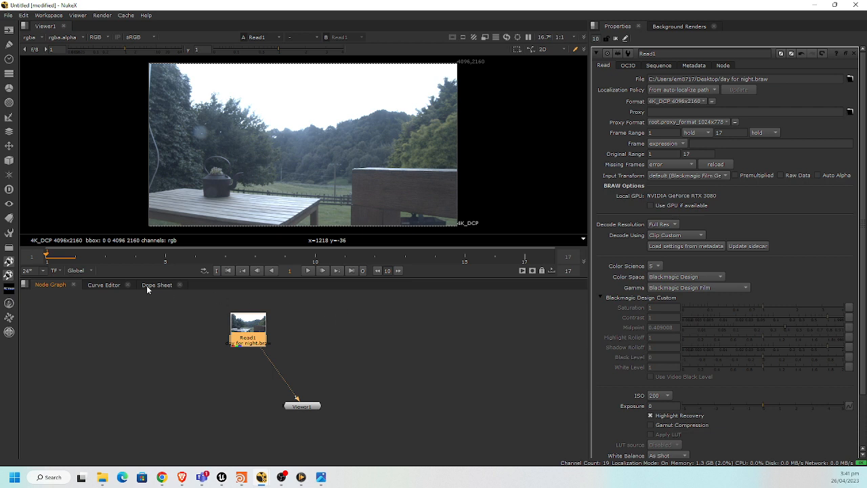
pyautogui.click(309, 272)
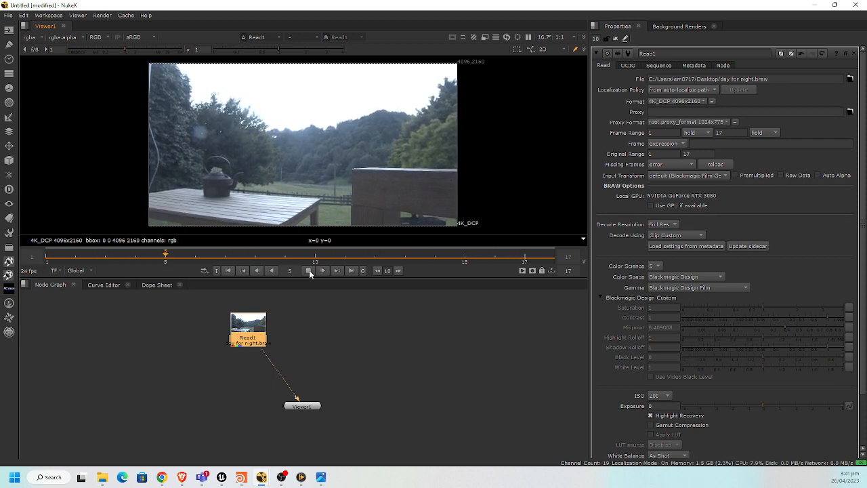
pyautogui.click(309, 270)
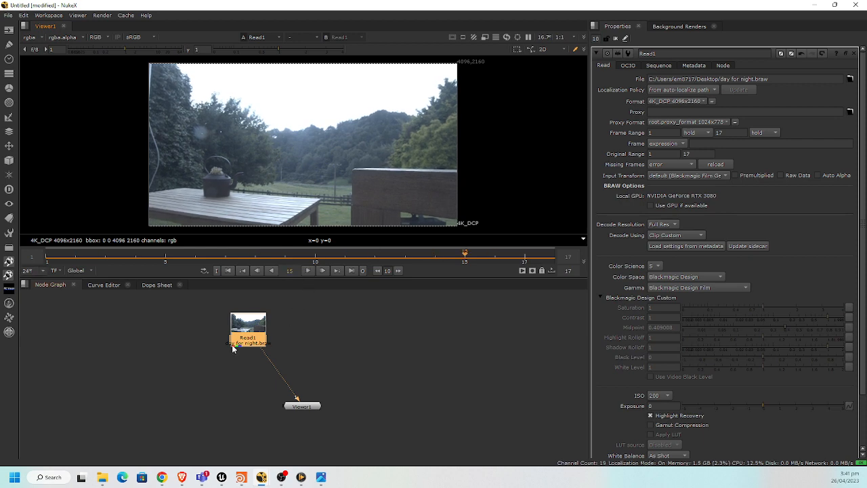
# Set the project's frame rate to 24 fps and its full size format to 4K_DCP 4096x2160
pyautogui.click(303, 338)
pyautogui.press('s')
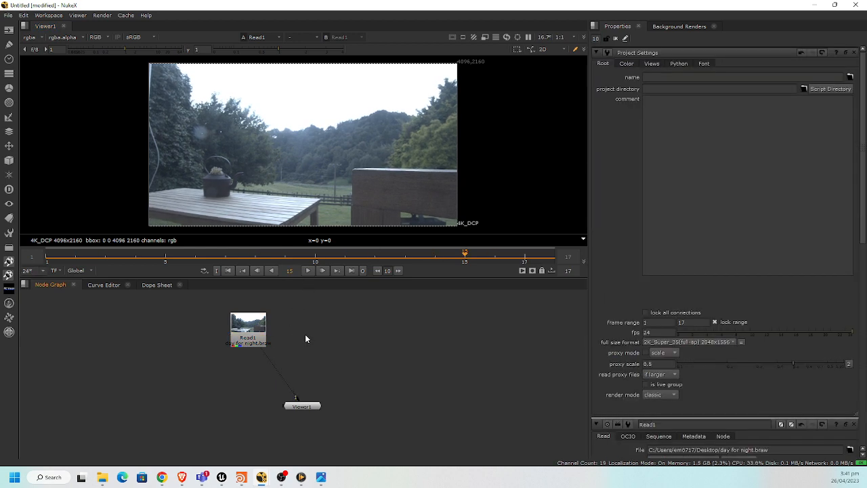
pyautogui.click(702, 335)
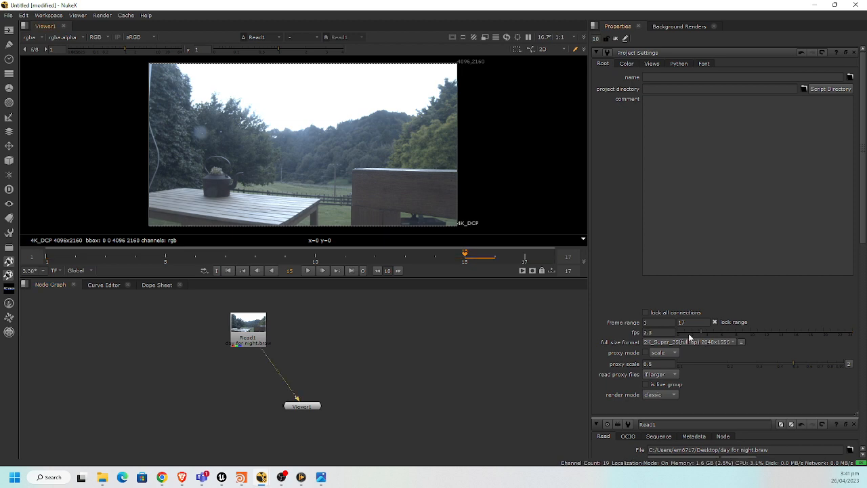
pyautogui.click(658, 333)
pyautogui.write('24')
pyautogui.press('Return')
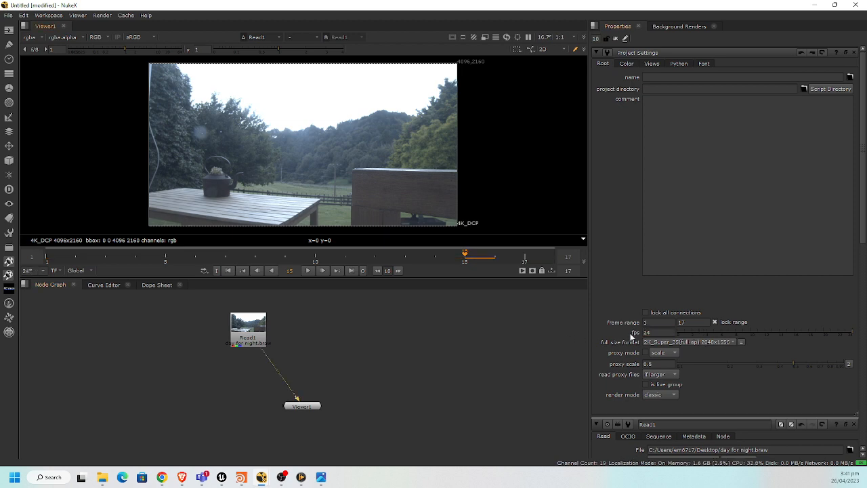
pyautogui.click(675, 346)
pyautogui.click(676, 347)
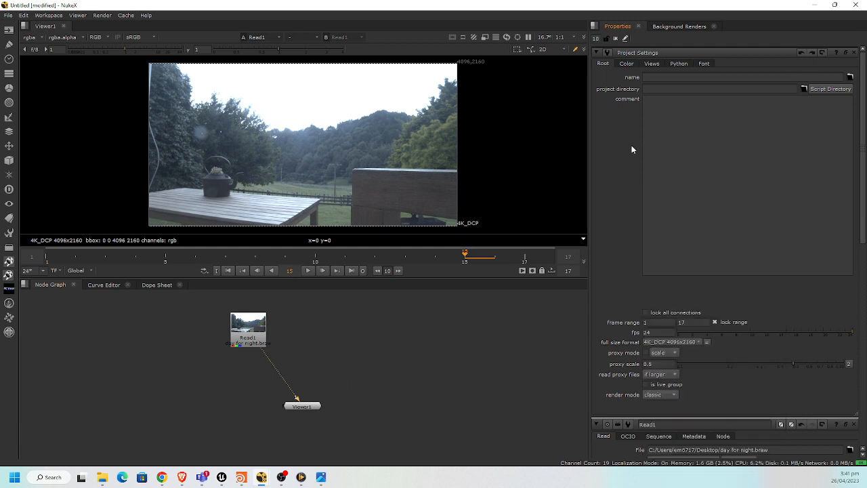
# Add a Tracker node directly after the Read node
pyautogui.click(259, 324)
pyautogui.press('Tab')
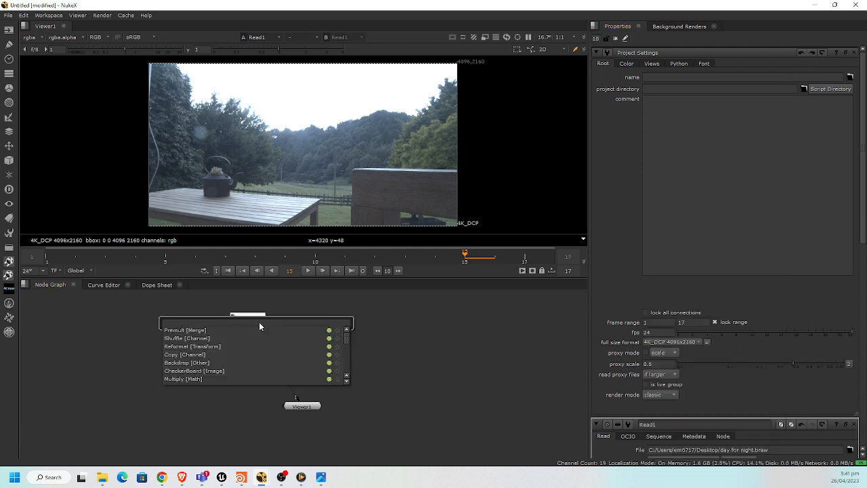
pyautogui.write('tra')
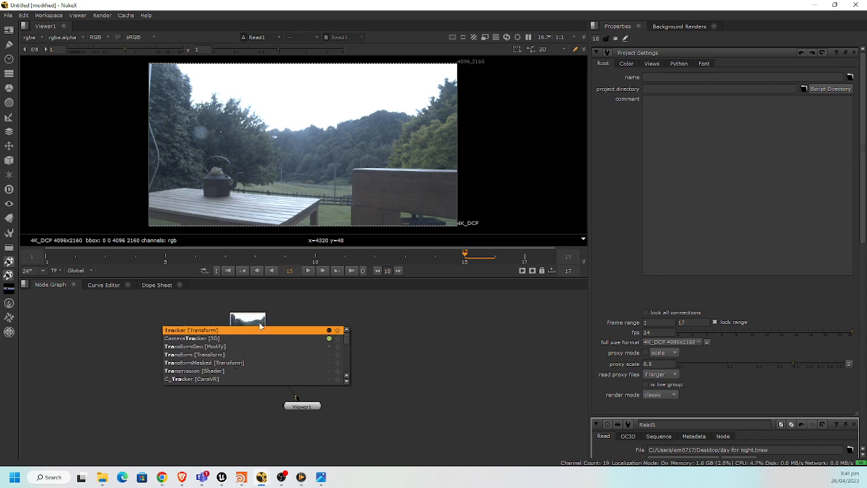
pyautogui.press('Return')
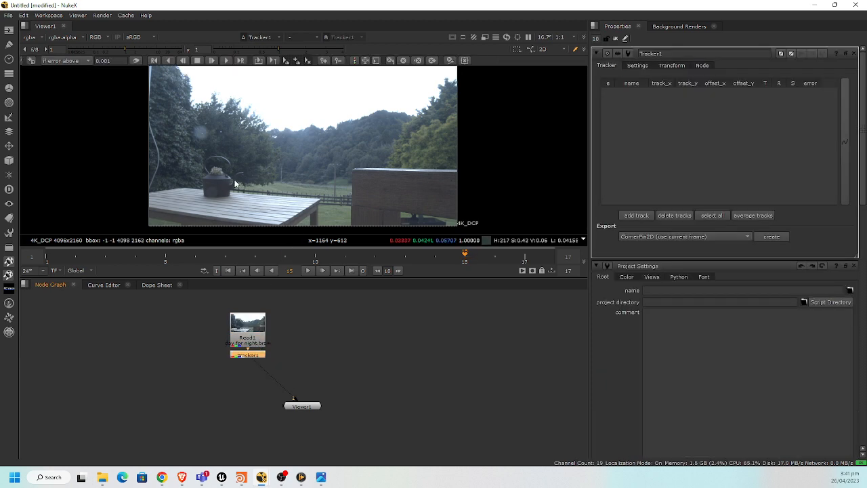
# Try placing a track on the kettle's succulent, adjust it at the first frame, and delete that track
pyautogui.scroll(5, 213, 179)
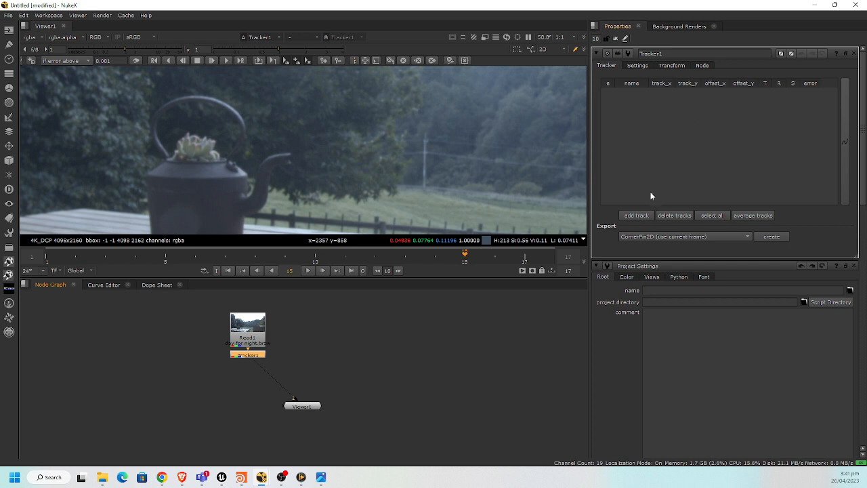
pyautogui.click(645, 215)
pyautogui.moveTo(307, 136); pyautogui.dragTo(217, 156)
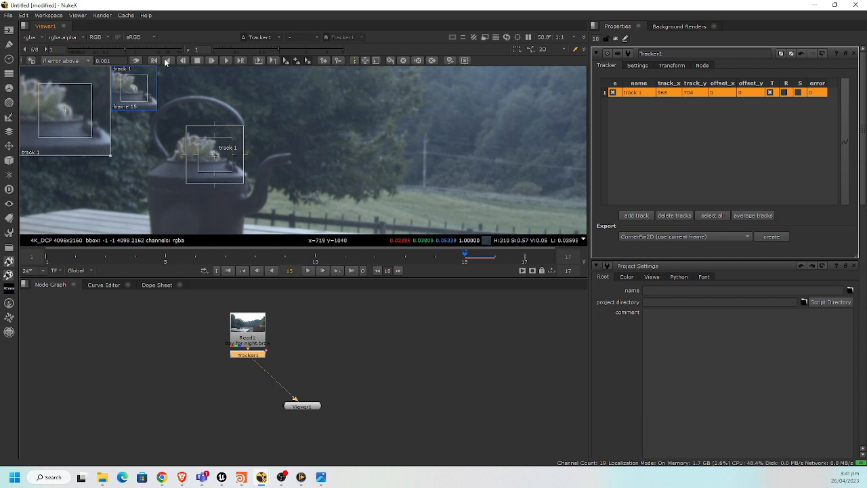
pyautogui.click(229, 270)
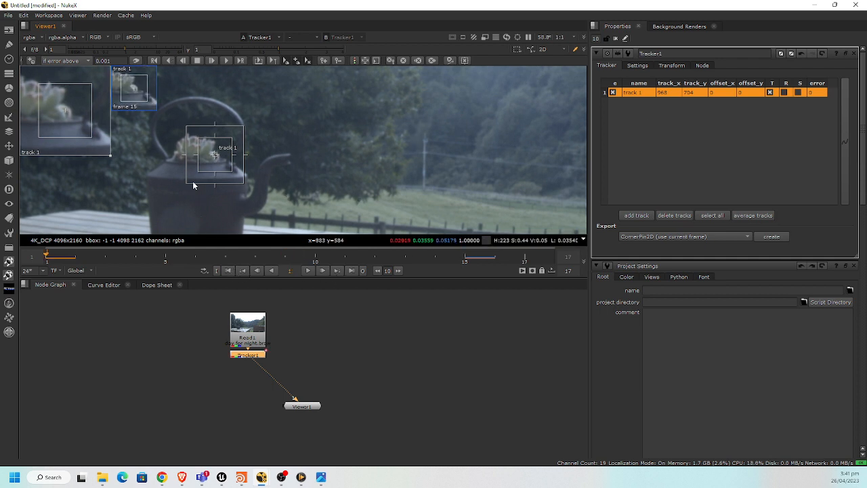
pyautogui.scroll(5, 224, 164)
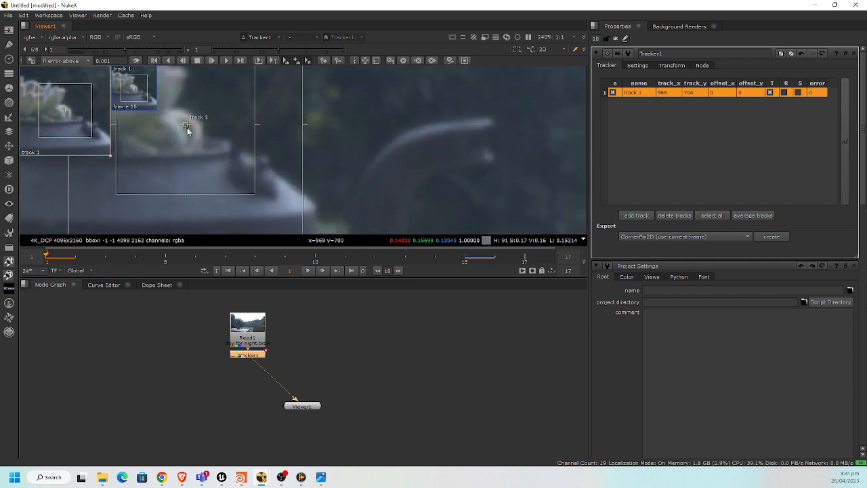
pyautogui.moveTo(187, 127); pyautogui.dragTo(194, 134)
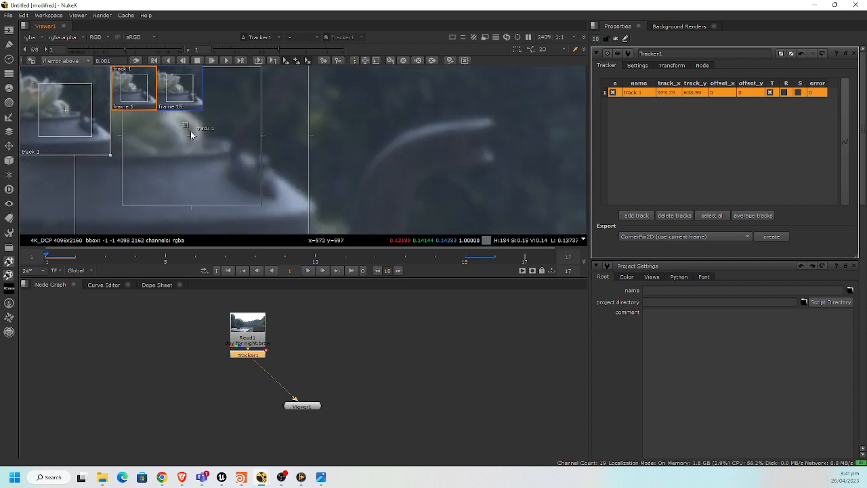
pyautogui.click(667, 216)
# Add a track where the succulent meets the kettle's rim at frame 1 and track it forward to the last frame
pyautogui.click(637, 216)
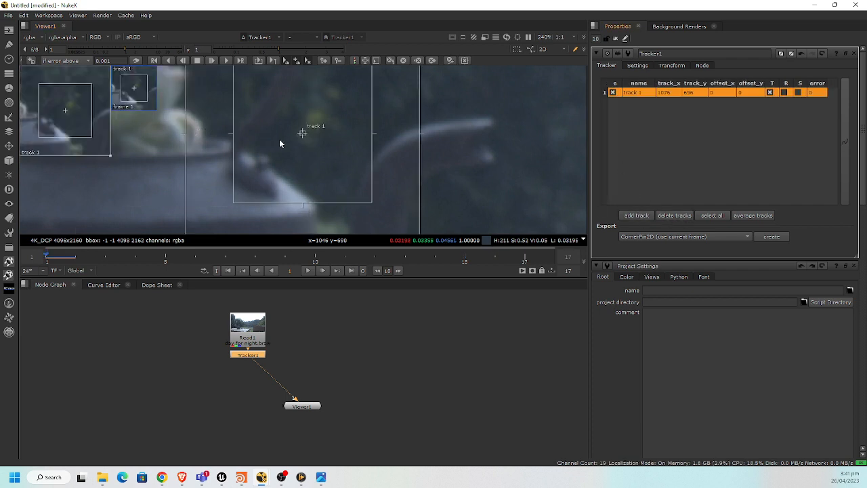
pyautogui.moveTo(303, 131); pyautogui.dragTo(208, 143)
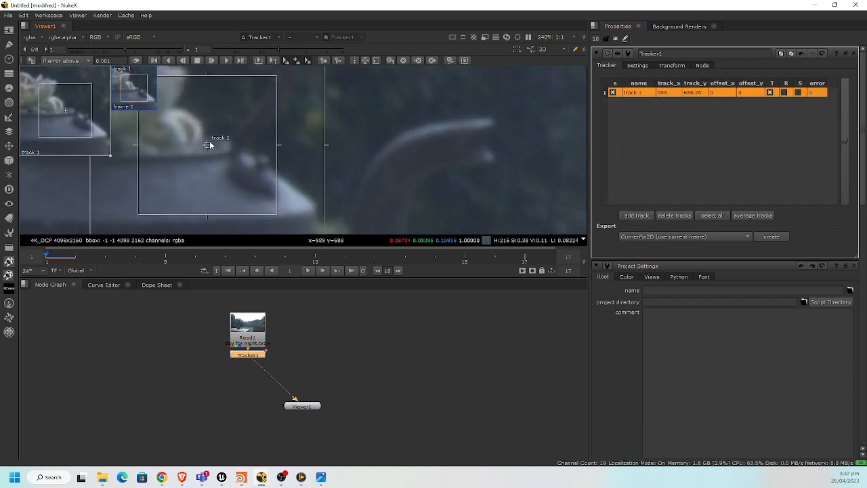
pyautogui.click(226, 60)
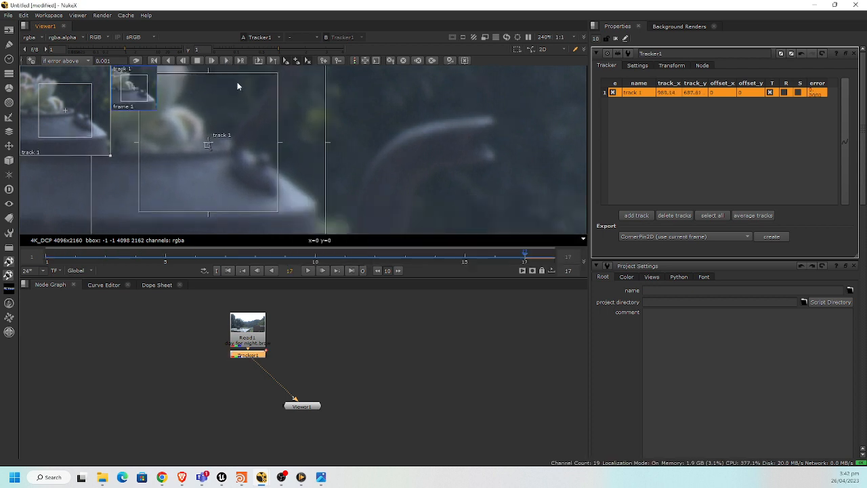
pyautogui.scroll(5, 221, 147)
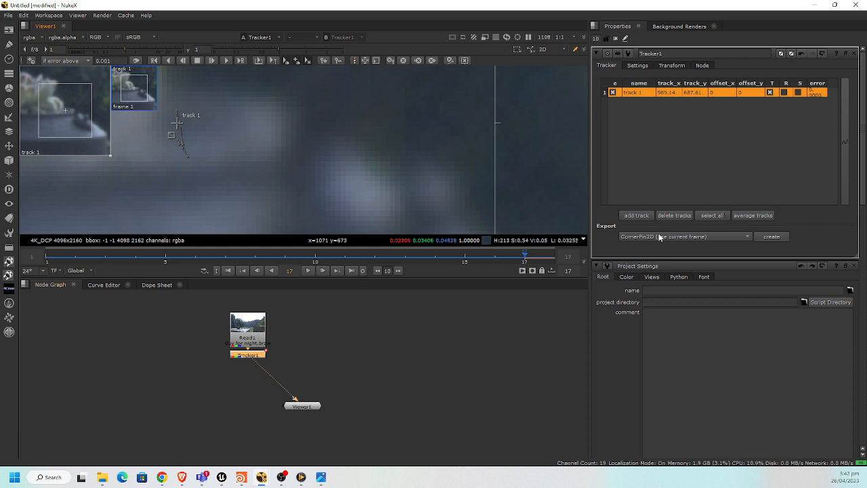
# Export the track as a Transform (stabilize) node and insert it between the Tracker and the Viewer
pyautogui.click(688, 237)
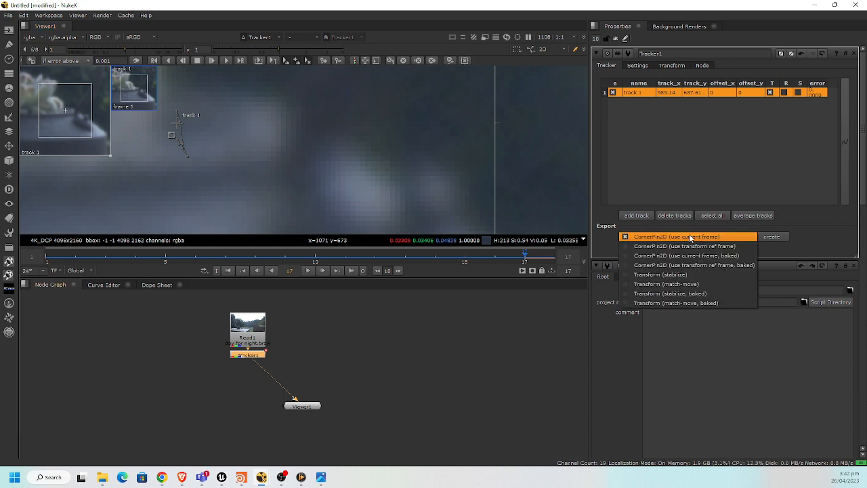
pyautogui.click(695, 278)
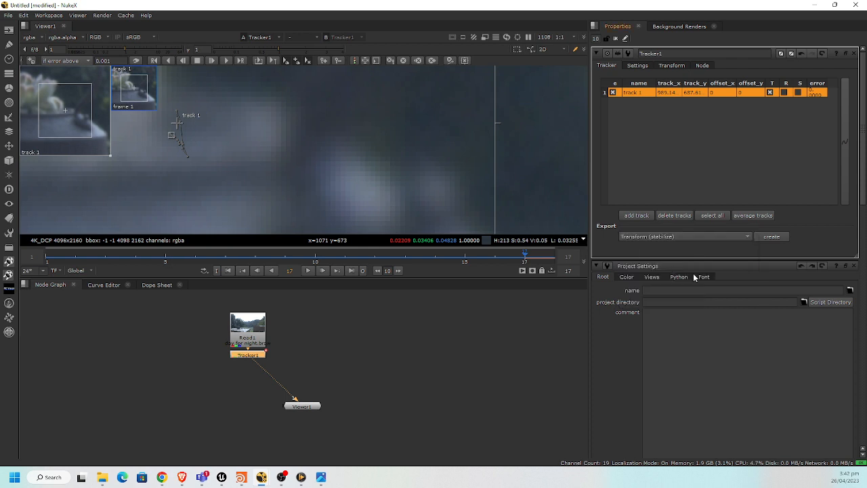
pyautogui.click(767, 238)
pyautogui.click(285, 381)
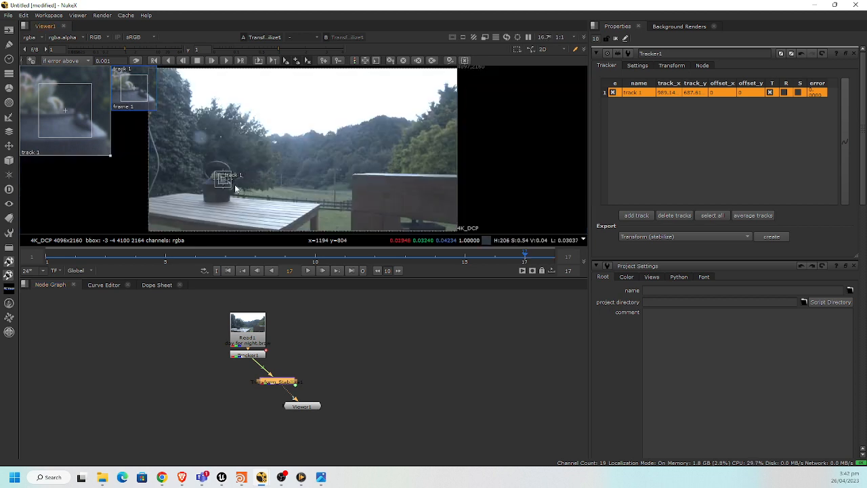
# Play back the stabilized clip to check its steadiness, and place the stabilize transform node below the Tracker
pyautogui.click(309, 271)
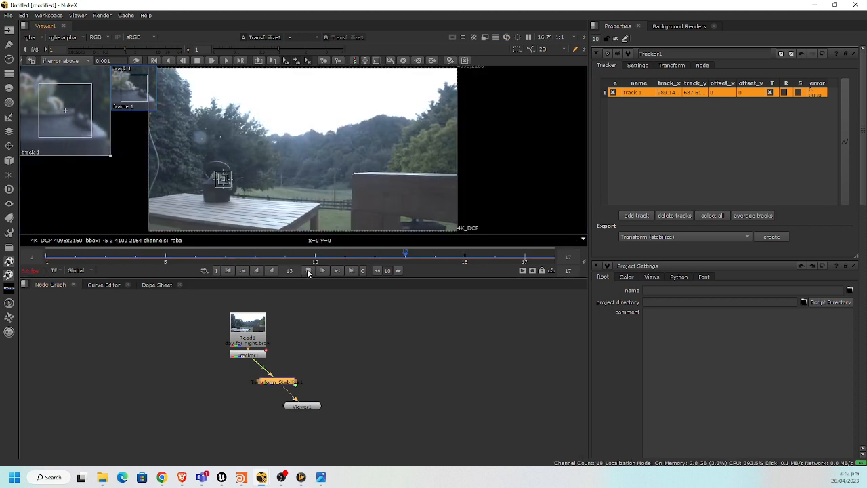
pyautogui.click(308, 270)
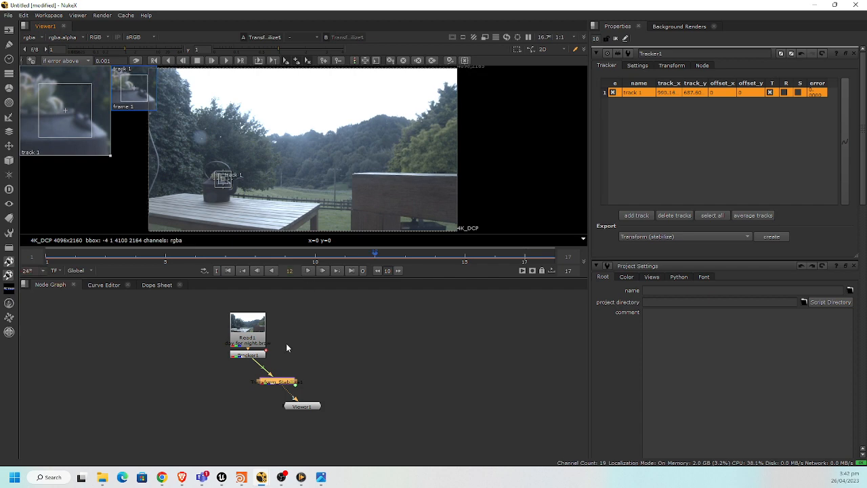
pyautogui.doubleClick(284, 385)
pyautogui.moveTo(283, 385); pyautogui.dragTo(242, 388)
pyautogui.click(321, 374)
pyautogui.click(354, 359)
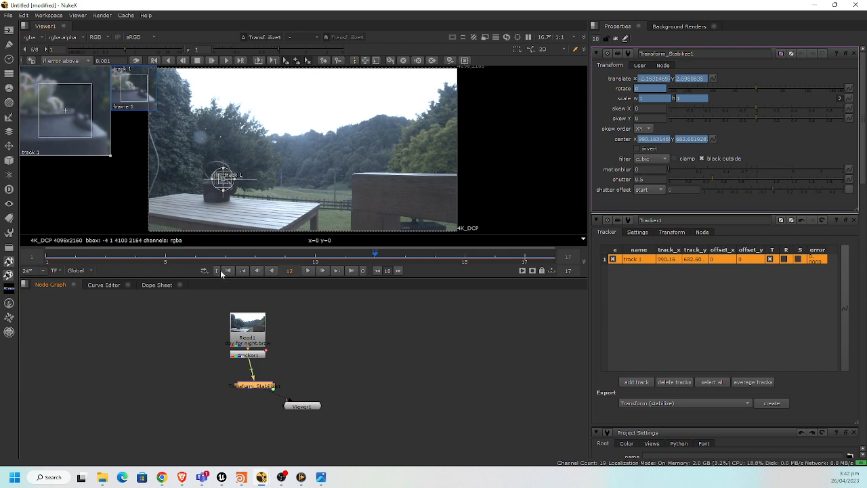
pyautogui.click(307, 270)
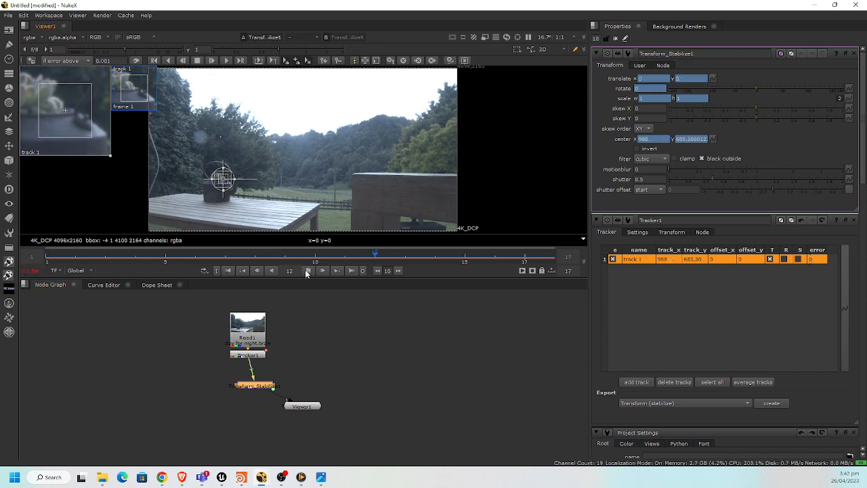
pyautogui.click(307, 271)
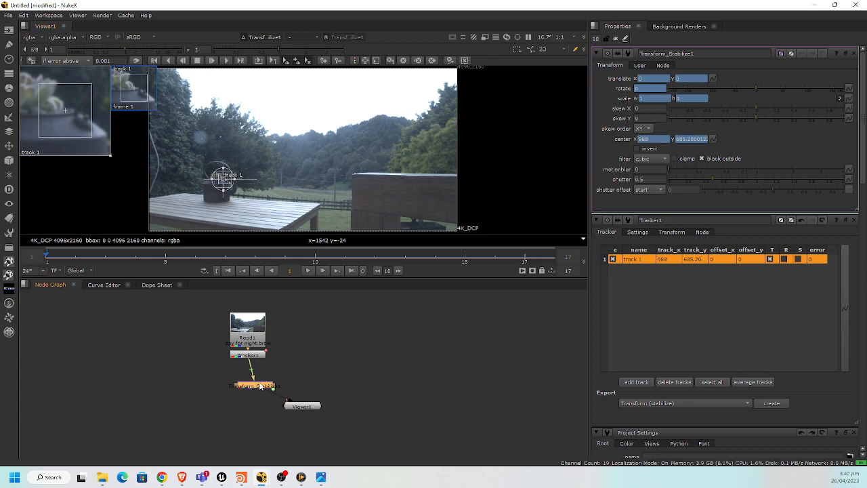
# Delete the stabilize transform node and enable rotation and scale for track 1
pyautogui.press('Delete')
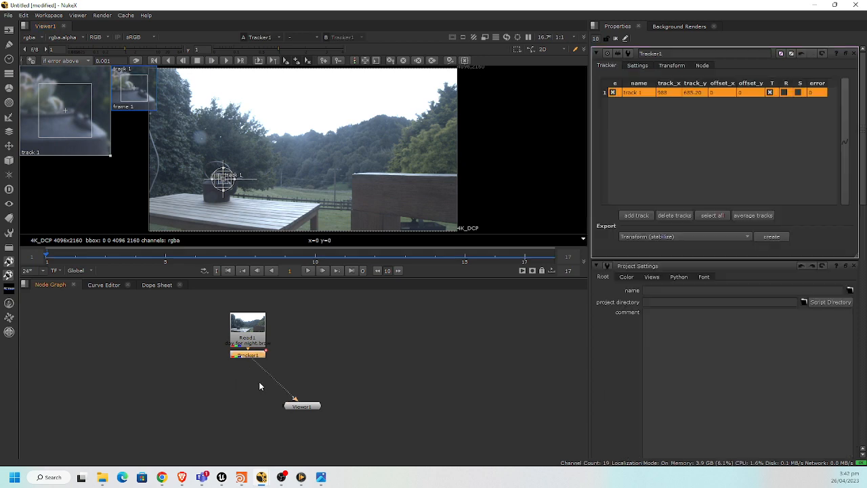
pyautogui.click(784, 92)
# Add a second track on the outer leaf tip of the succulent and track forward to the last frame
pyautogui.scroll(4, 223, 179)
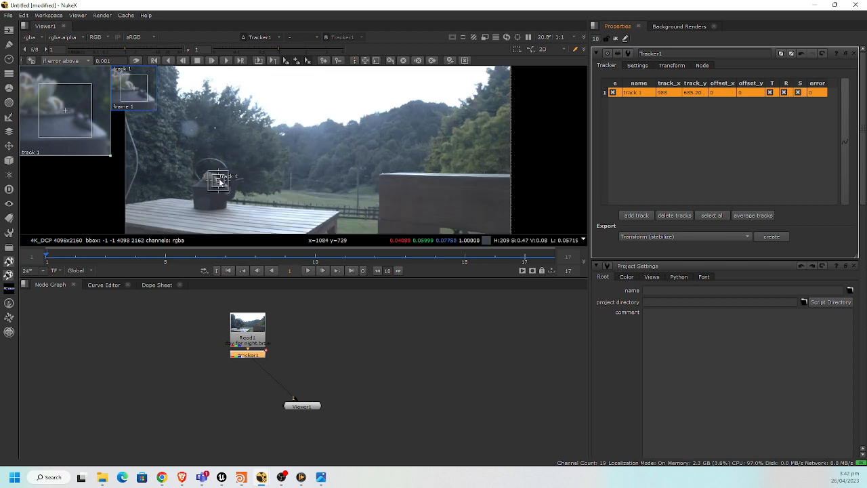
pyautogui.scroll(5, 199, 183)
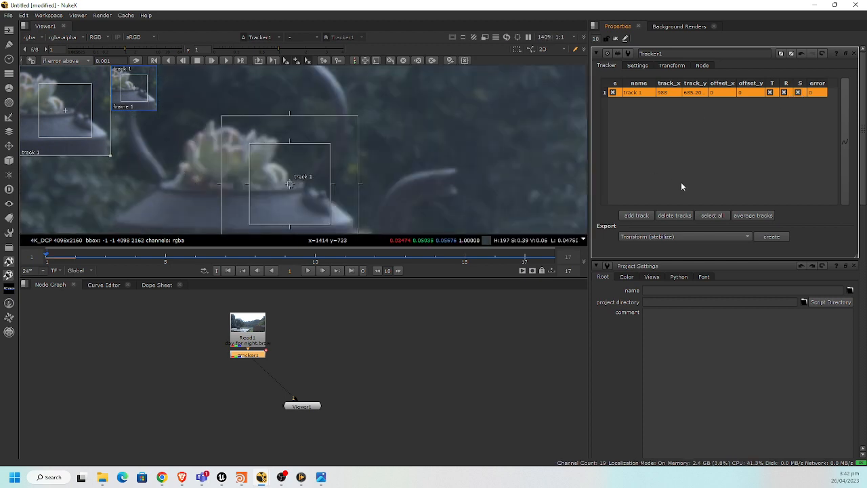
pyautogui.click(644, 217)
pyautogui.moveTo(298, 134); pyautogui.dragTo(187, 141)
pyautogui.scroll(4, 189, 144)
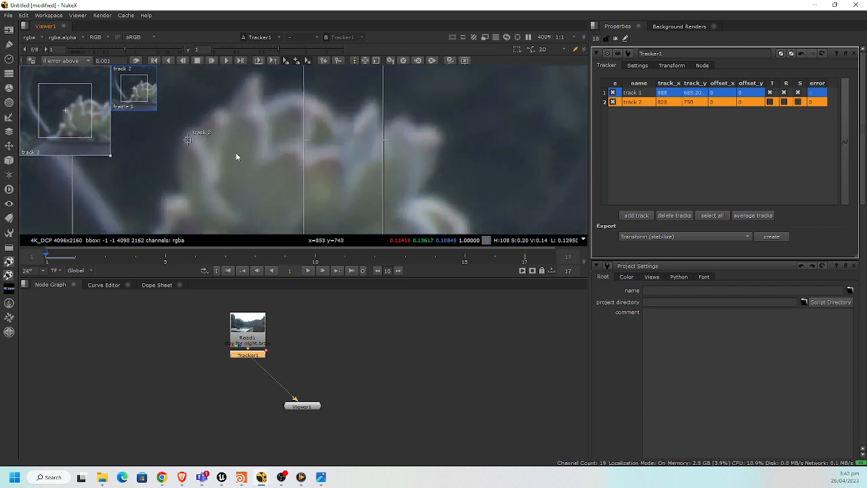
pyautogui.click(224, 61)
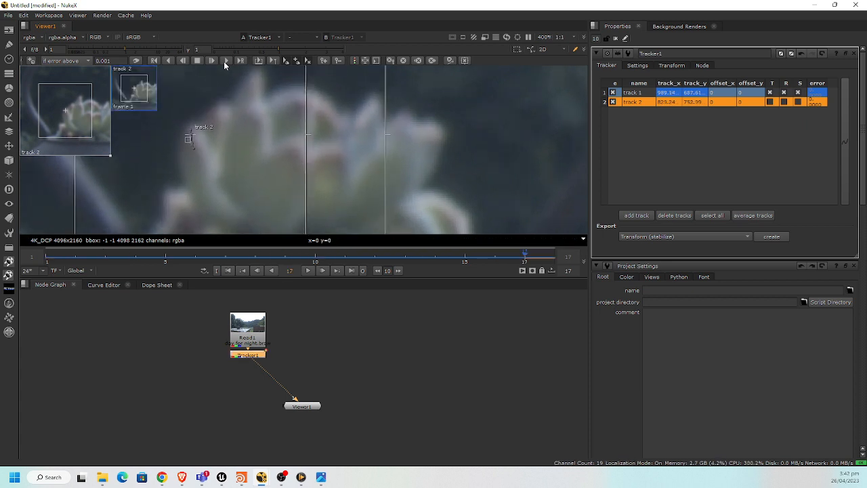
# Enable translation, rotation and scale for track 2 and export a new Transform (stabilize) node from both tracks
pyautogui.click(784, 102)
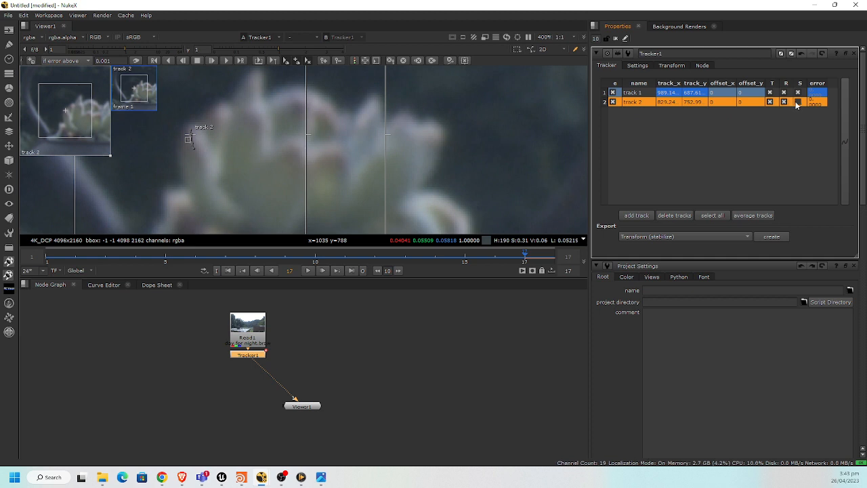
pyautogui.click(797, 102)
pyautogui.click(772, 237)
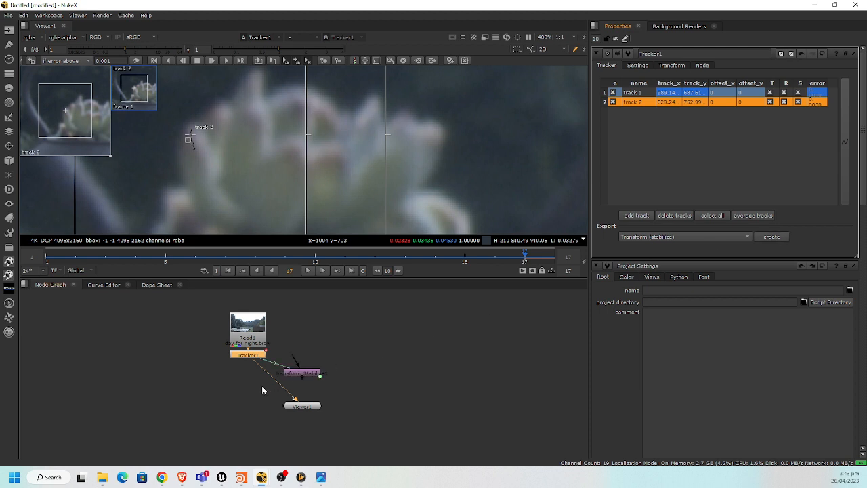
# View the new stabilize transform, rewire its input from the Read node to Tracker1, and place it directly below the Tracker
pyautogui.moveTo(257, 370); pyautogui.dragTo(258, 330)
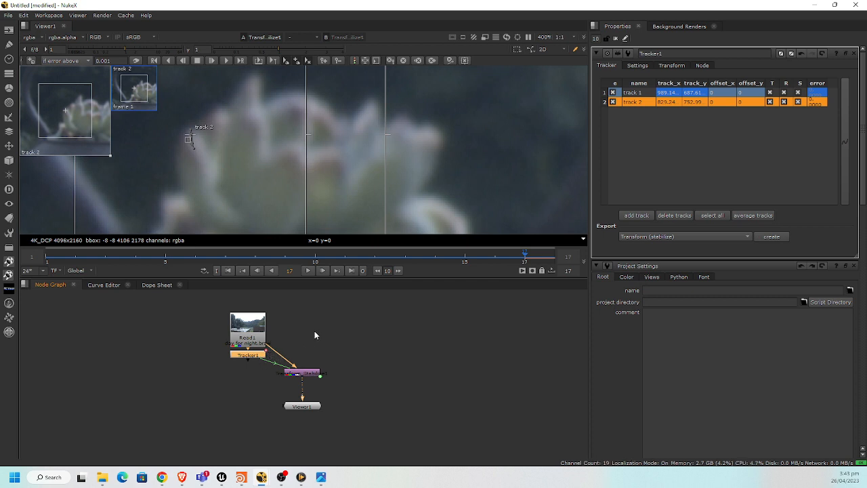
pyautogui.moveTo(315, 375); pyautogui.dragTo(333, 379)
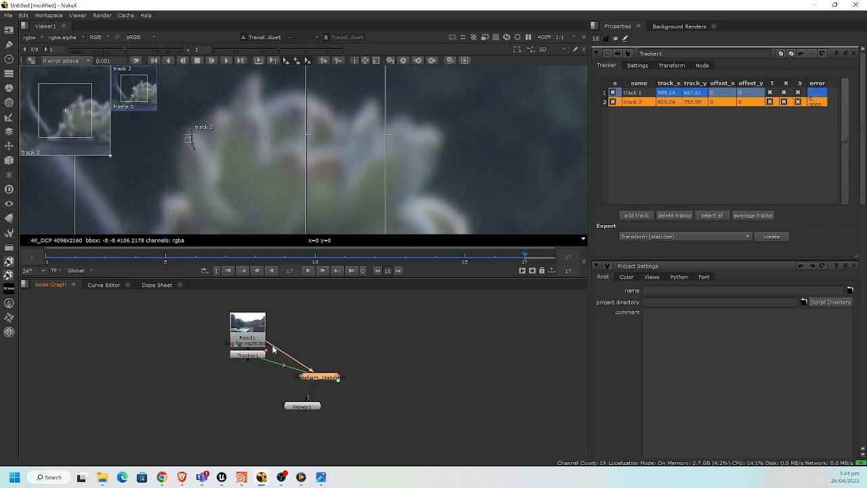
pyautogui.moveTo(275, 349); pyautogui.dragTo(248, 355)
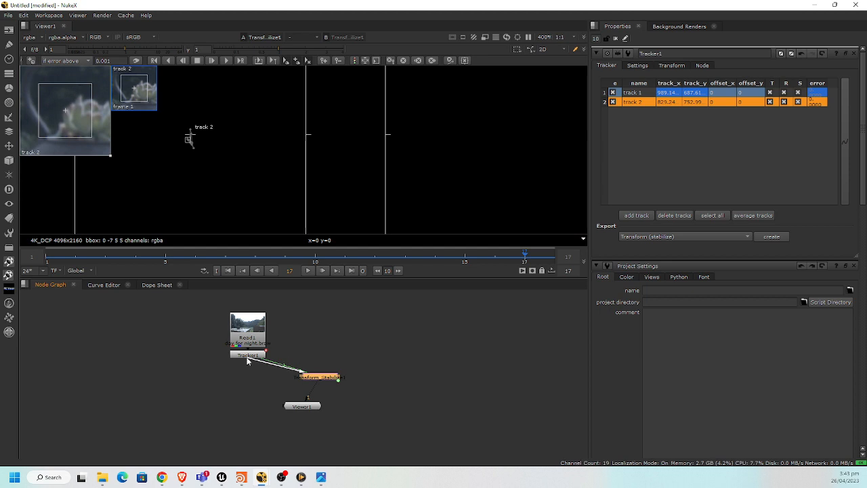
pyautogui.moveTo(318, 373); pyautogui.dragTo(253, 374)
# Fit the whole frame in the viewer, play the two-point stabilized clip from frame 1, and return to the first frame
pyautogui.press('f')
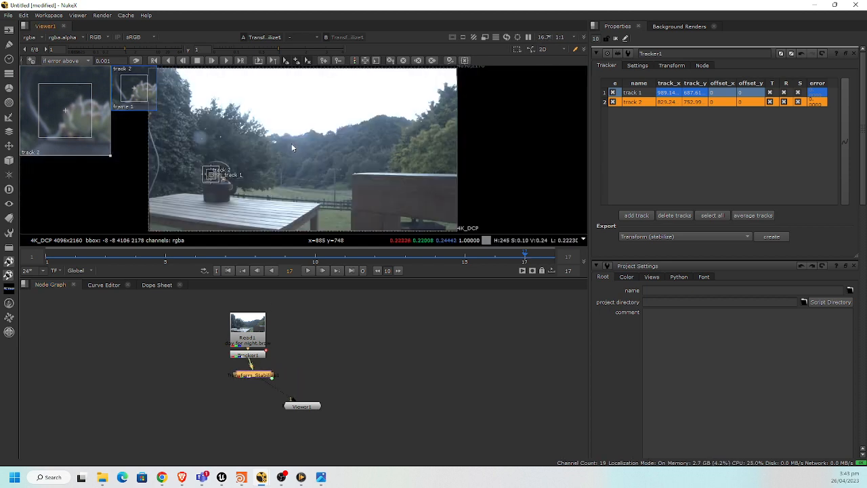
pyautogui.click(229, 271)
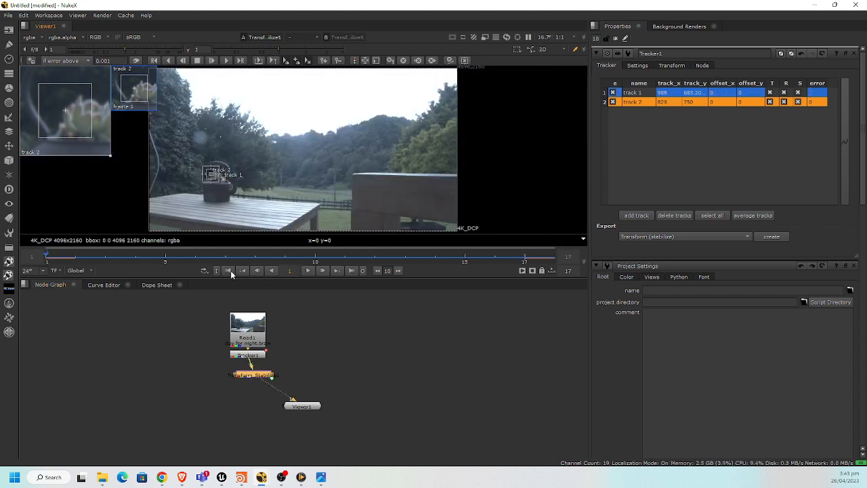
pyautogui.click(307, 270)
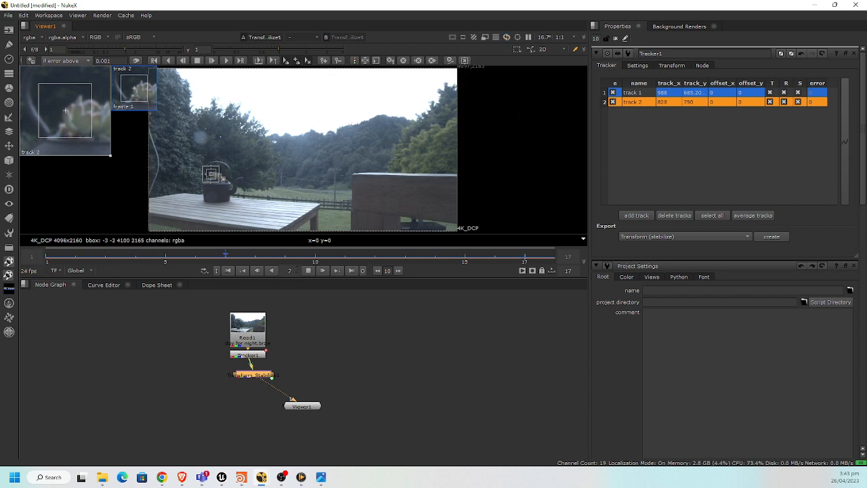
pyautogui.click(306, 271)
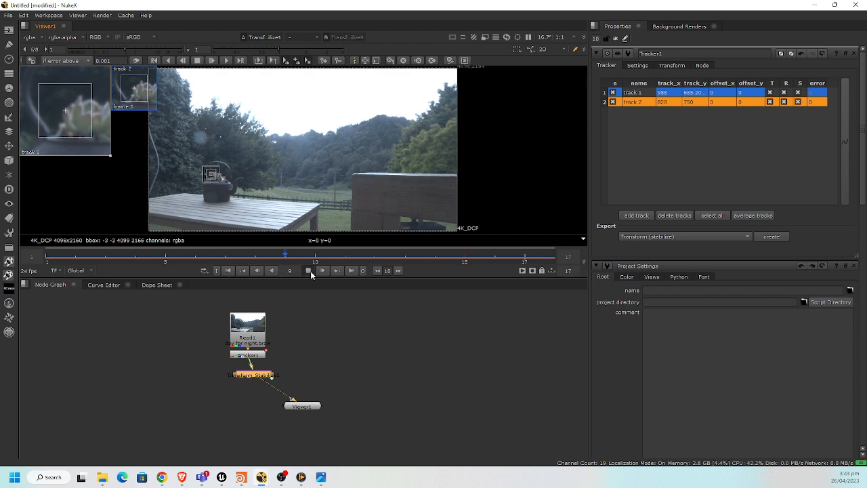
pyautogui.click(228, 271)
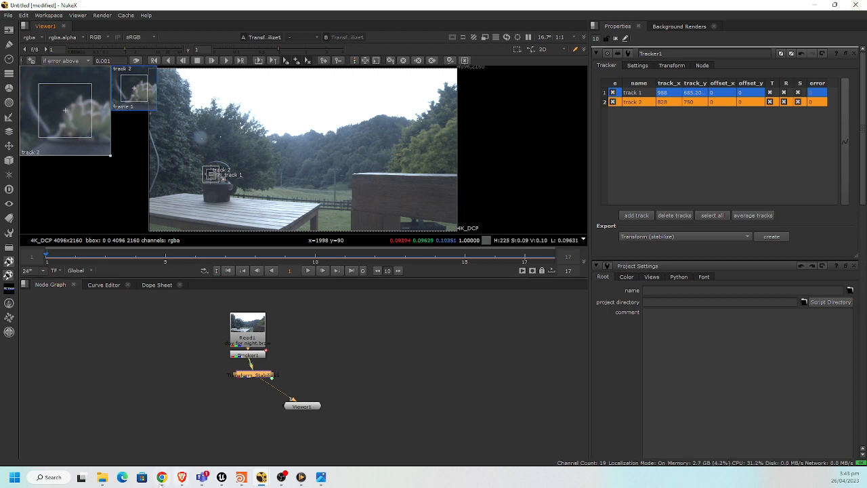
# Review the night forest reference photo, switch to Chrome, and search Google Images for "night sky"
pyautogui.click(321, 478)
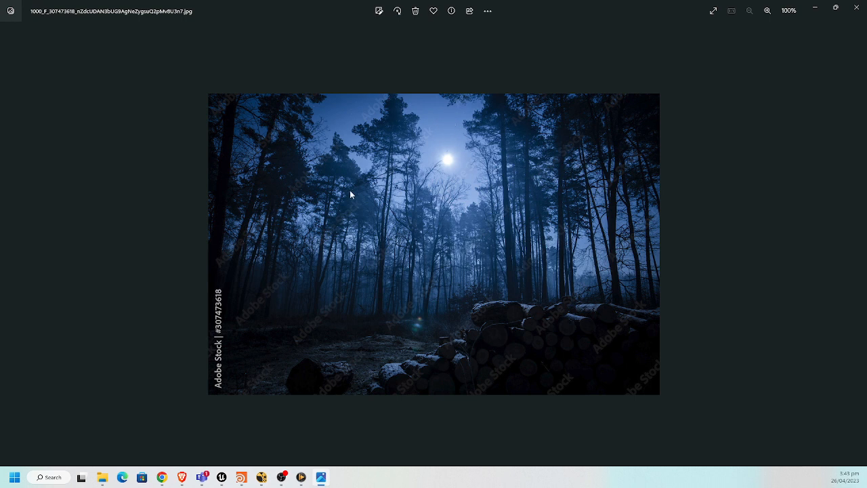
pyautogui.click(161, 477)
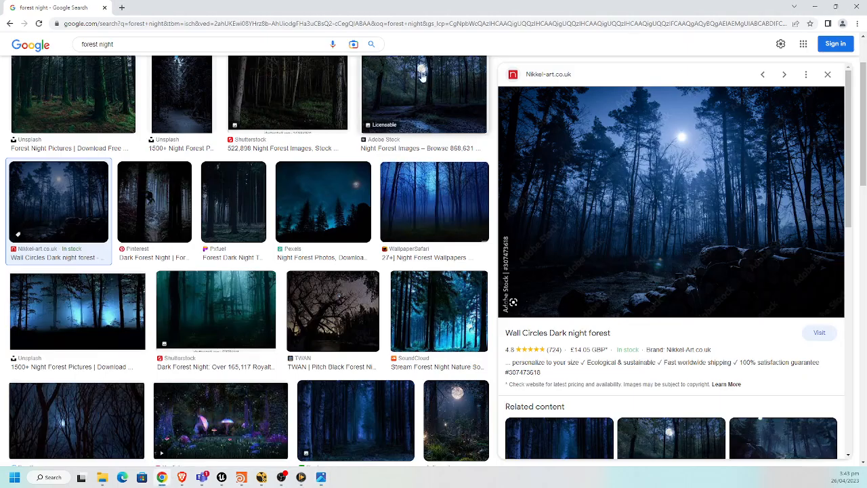
pyautogui.tripleClick(101, 44)
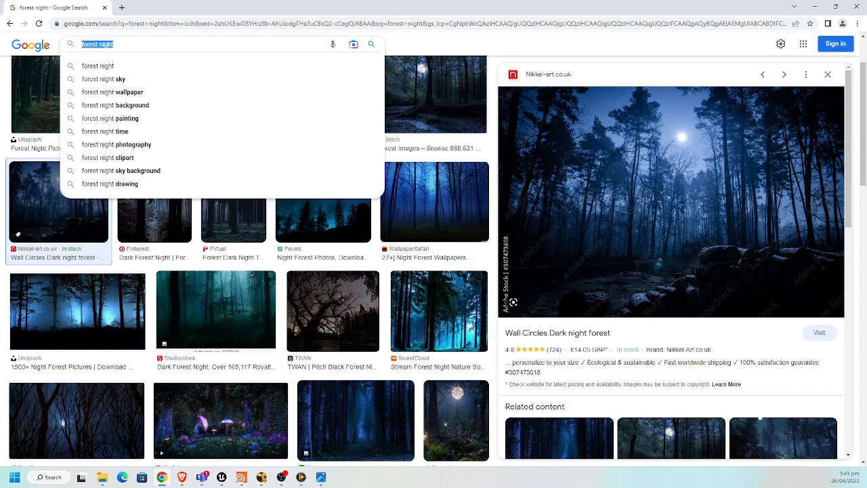
pyautogui.write('night sky')
pyautogui.press('Return')
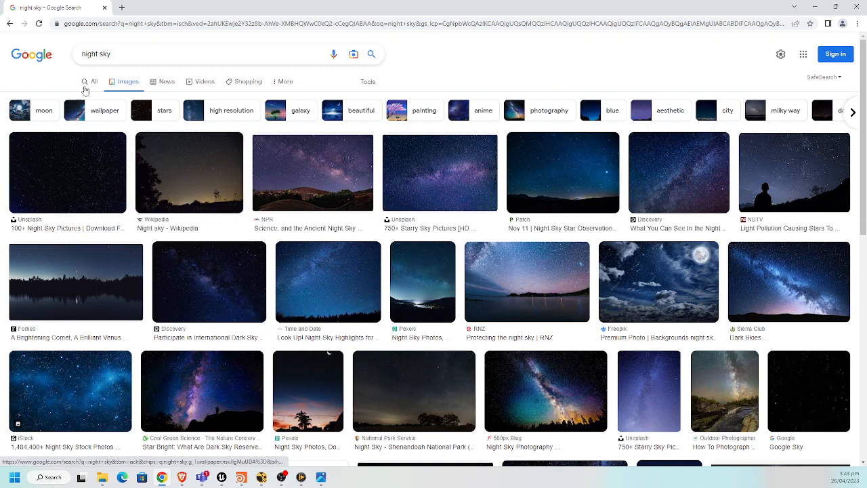
# Filter the night sky image results to the Large size
pyautogui.click(96, 82)
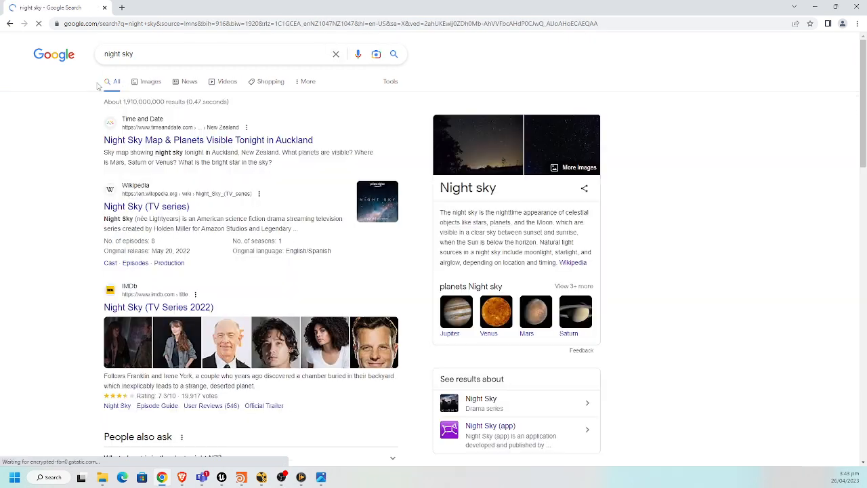
pyautogui.click(144, 82)
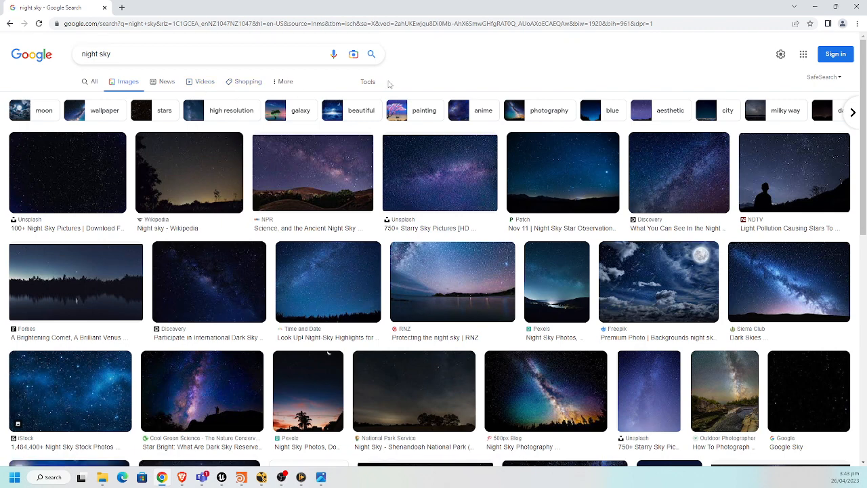
pyautogui.click(374, 82)
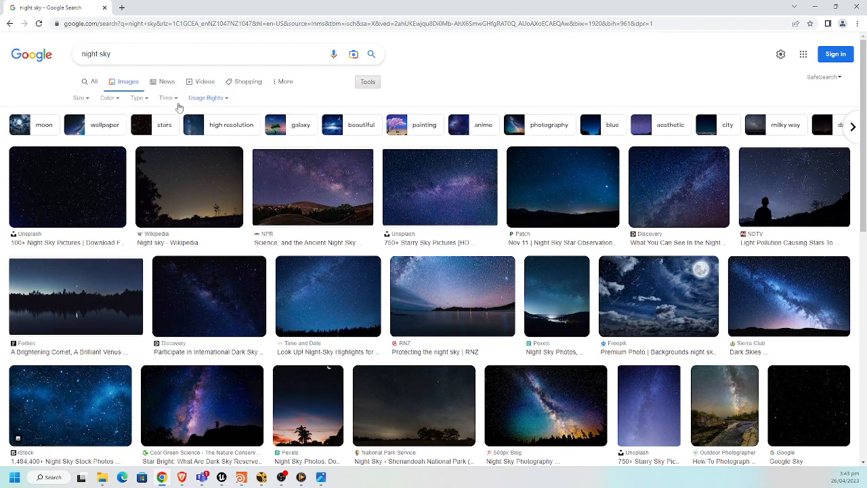
pyautogui.click(80, 100)
pyautogui.click(86, 129)
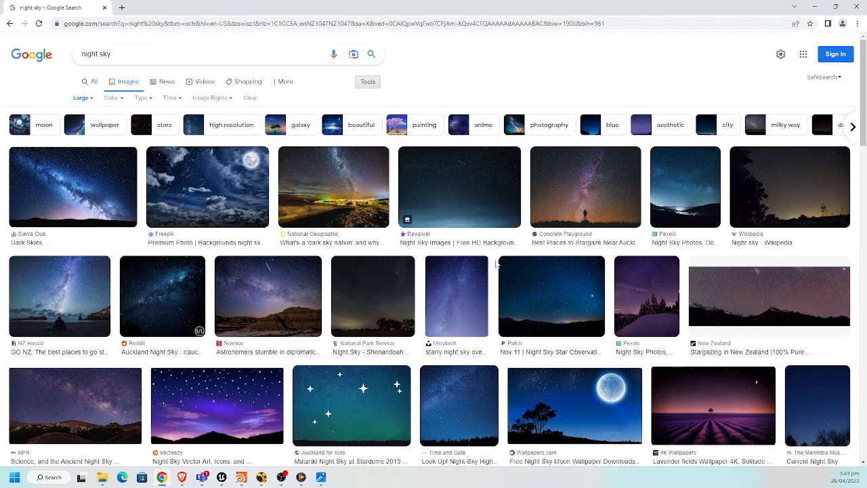
# Browse the large night sky images and preview the Vecteezy picture with a moon, stars and clouds
pyautogui.scroll(-2, 488, 264)
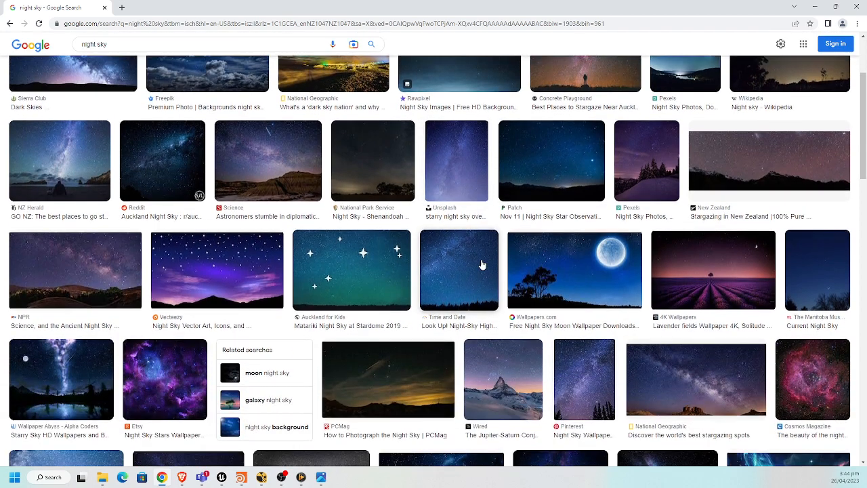
pyautogui.scroll(-3, 481, 264)
pyautogui.scroll(-3, 482, 264)
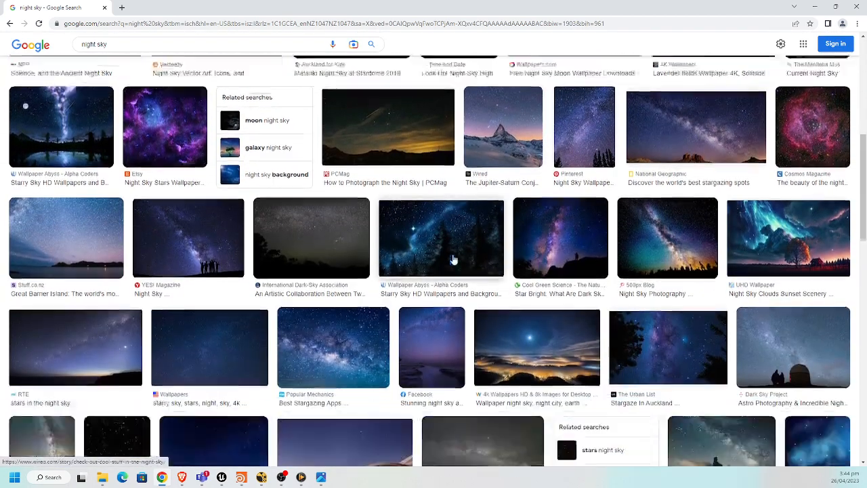
pyautogui.scroll(-3, 400, 254)
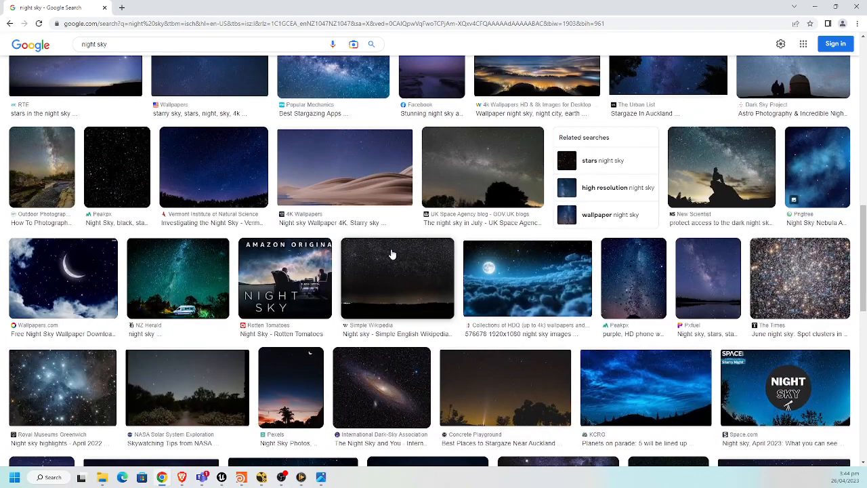
pyautogui.scroll(-3, 391, 254)
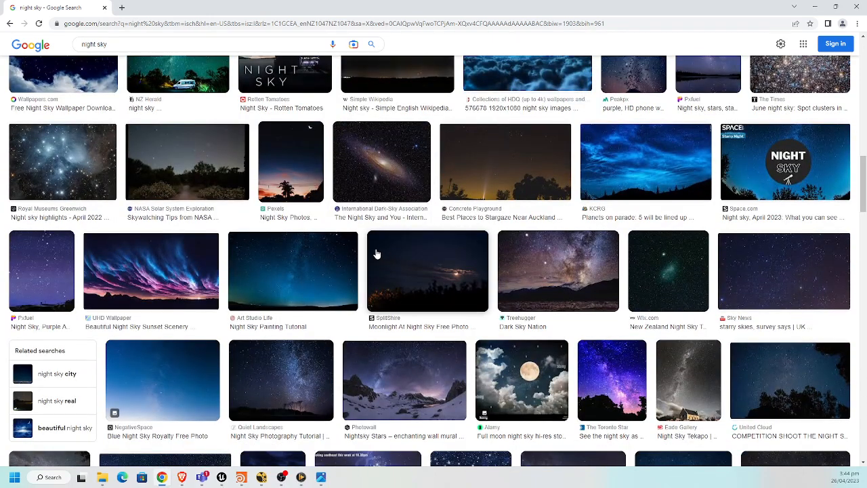
pyautogui.scroll(-6, 377, 252)
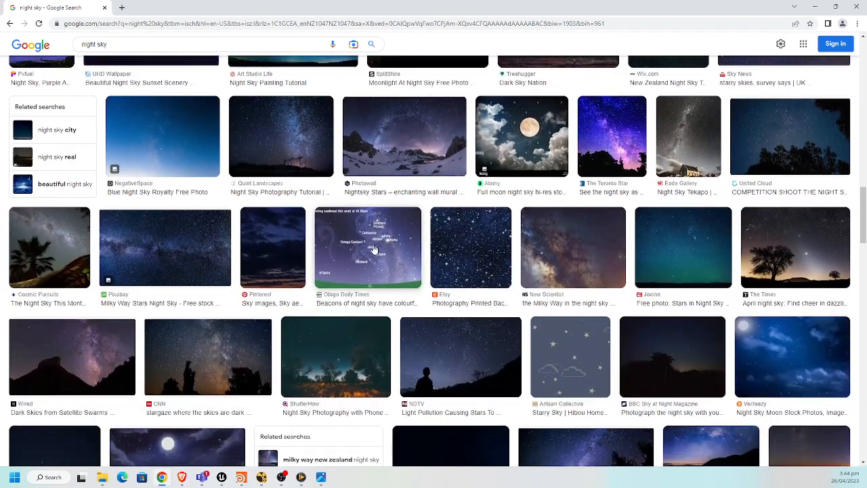
pyautogui.scroll(2, 371, 248)
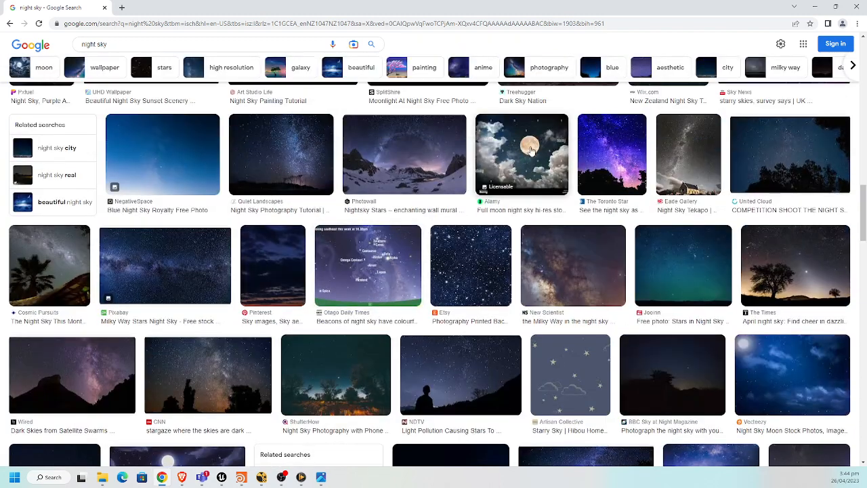
pyautogui.scroll(-1, 492, 215)
pyautogui.scroll(-1, 492, 215)
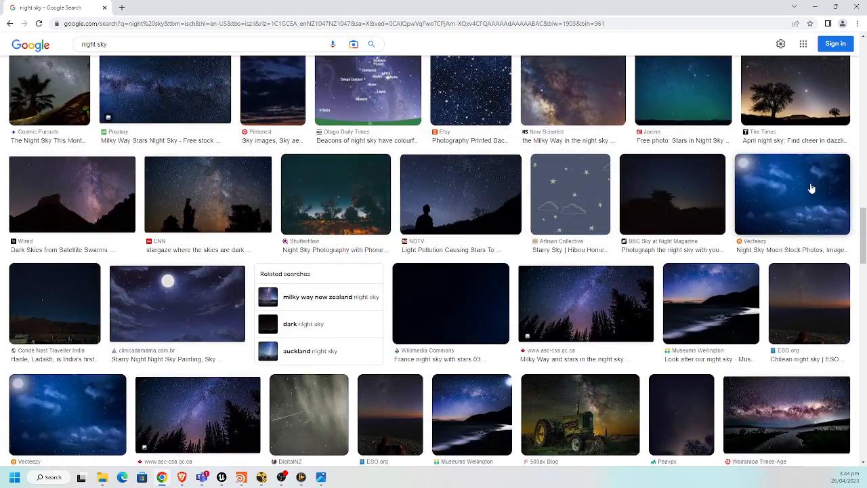
pyautogui.click(811, 190)
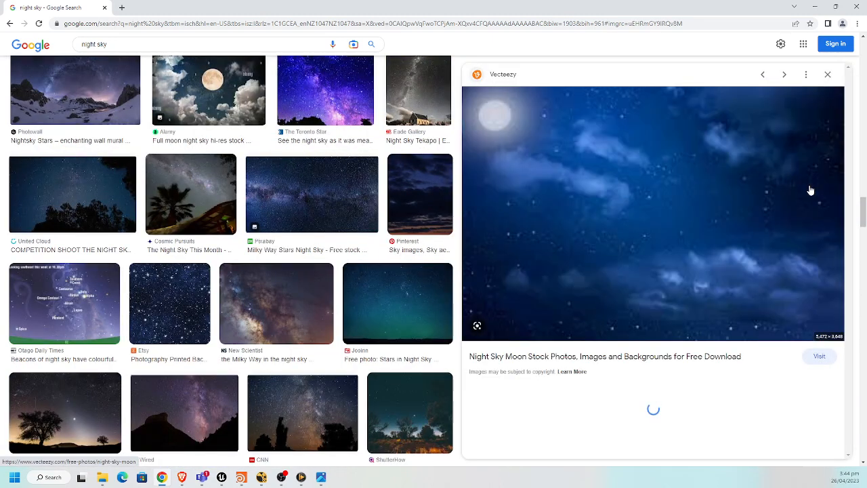
# Preview the Star Walk night sky image with the bare tree and examine its related content and further results
pyautogui.scroll(-7, 361, 227)
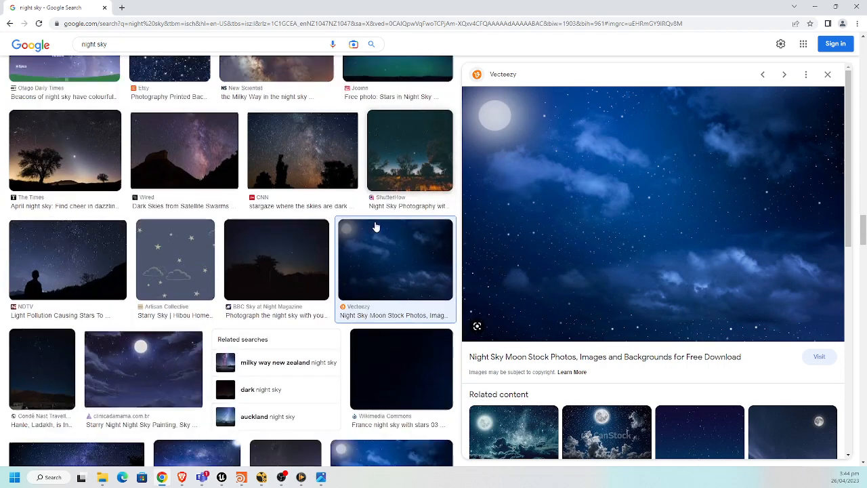
pyautogui.scroll(-8, 316, 243)
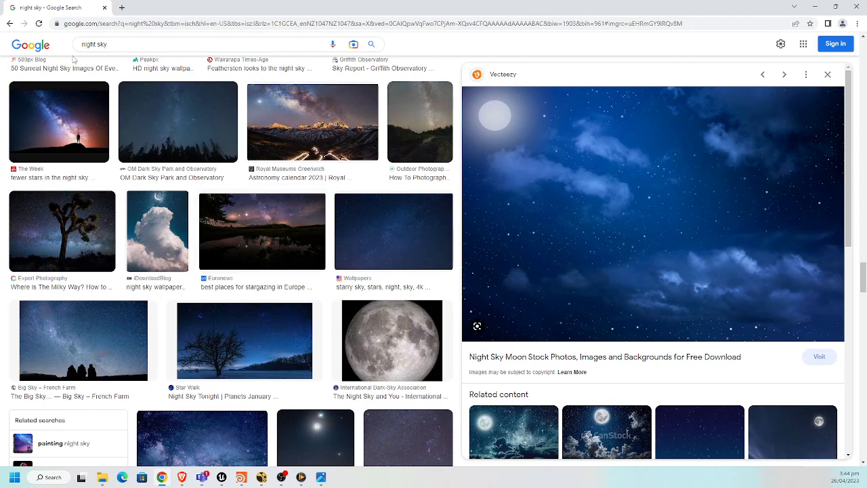
pyautogui.scroll(-2, 246, 236)
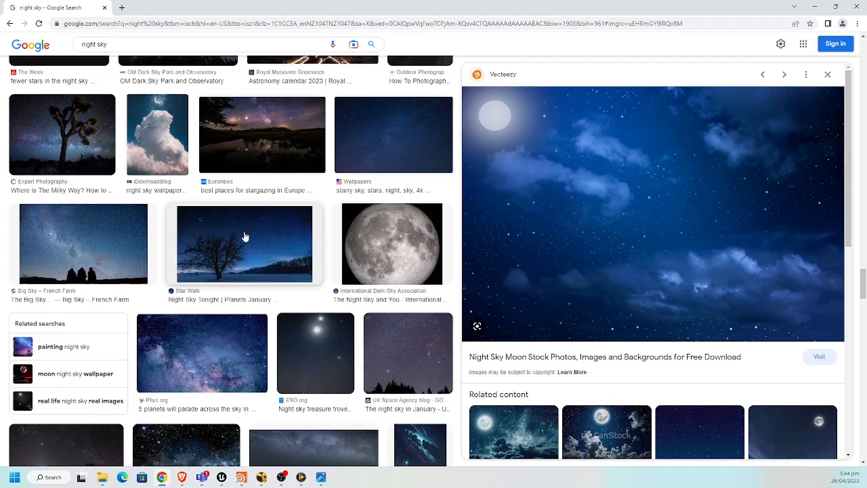
pyautogui.click(287, 221)
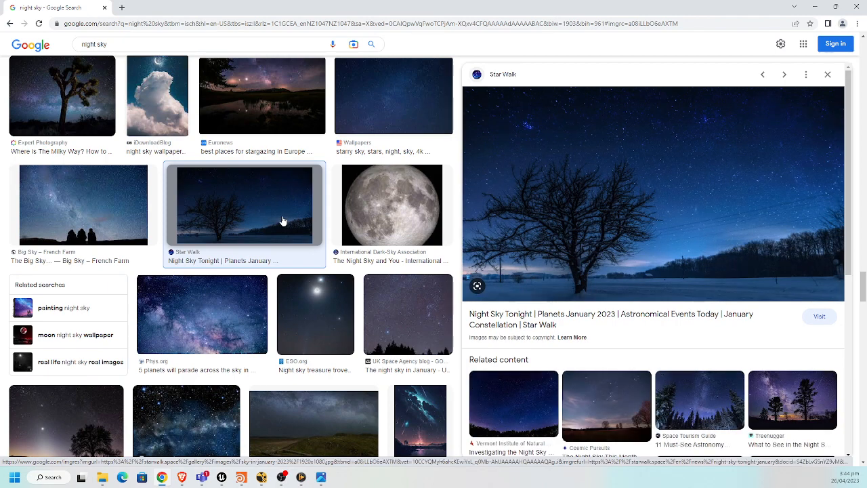
pyautogui.scroll(-8, 653, 357)
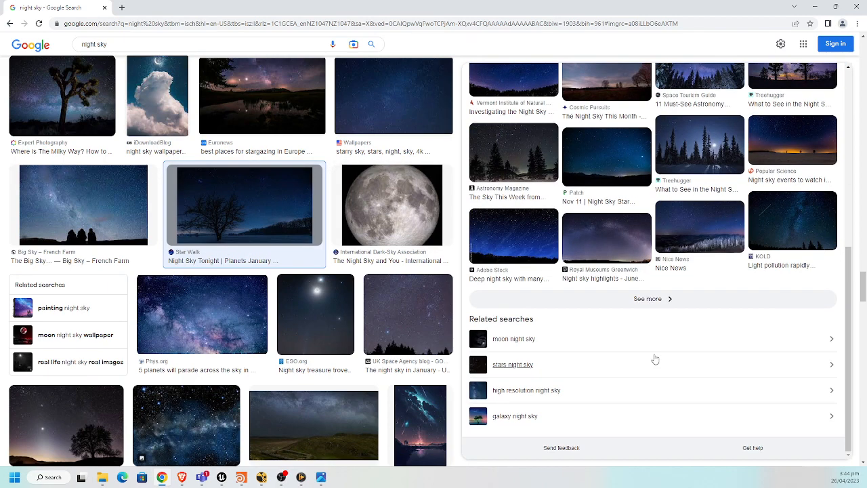
pyautogui.scroll(6, 653, 357)
pyautogui.scroll(-8, 309, 266)
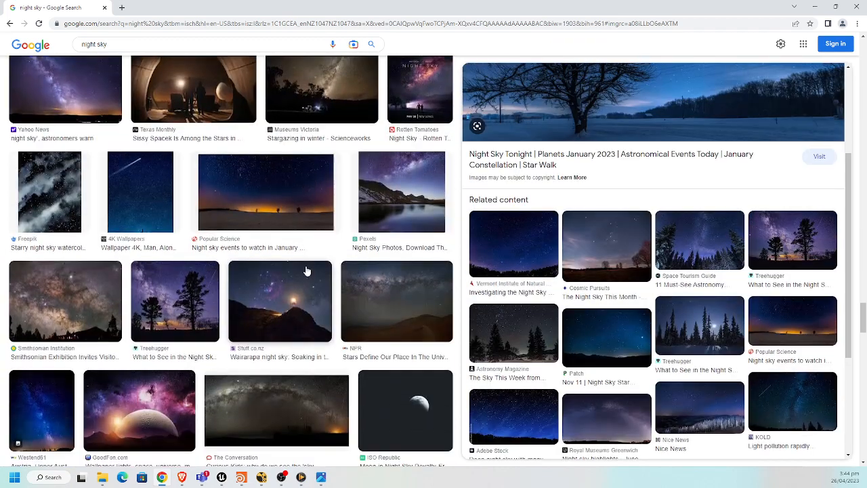
pyautogui.scroll(-5, 307, 270)
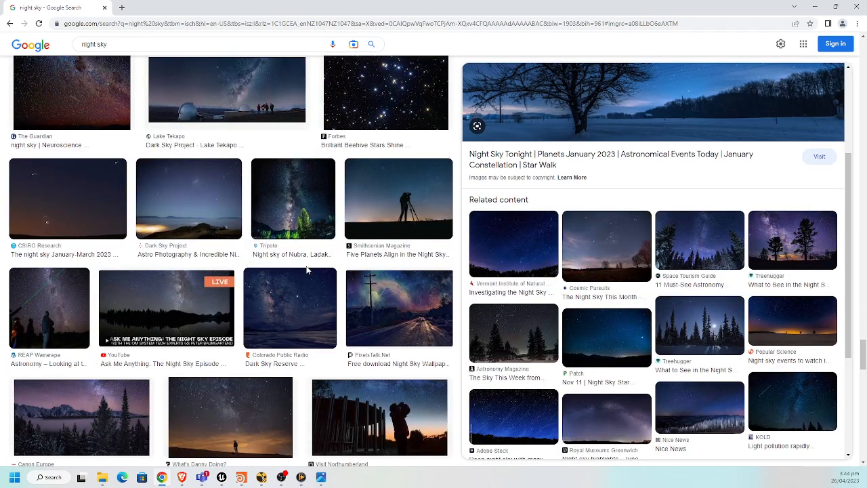
pyautogui.scroll(-6, 308, 270)
pyautogui.scroll(12, 308, 271)
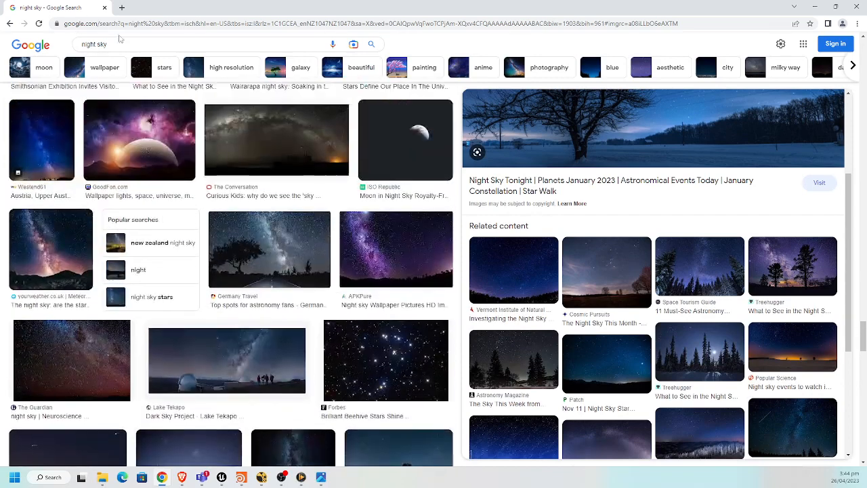
# Search Google Images for "cloudy night sky"
pyautogui.tripleClick(118, 42)
pyautogui.write('clou')
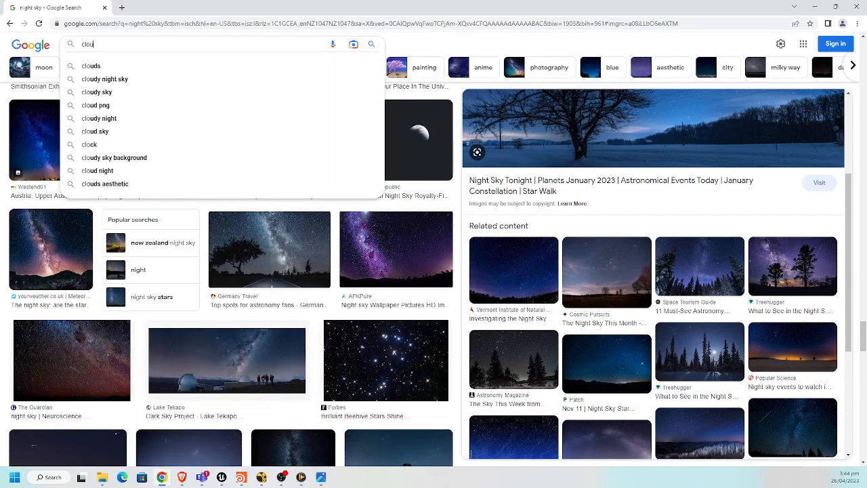
pyautogui.write('dy night')
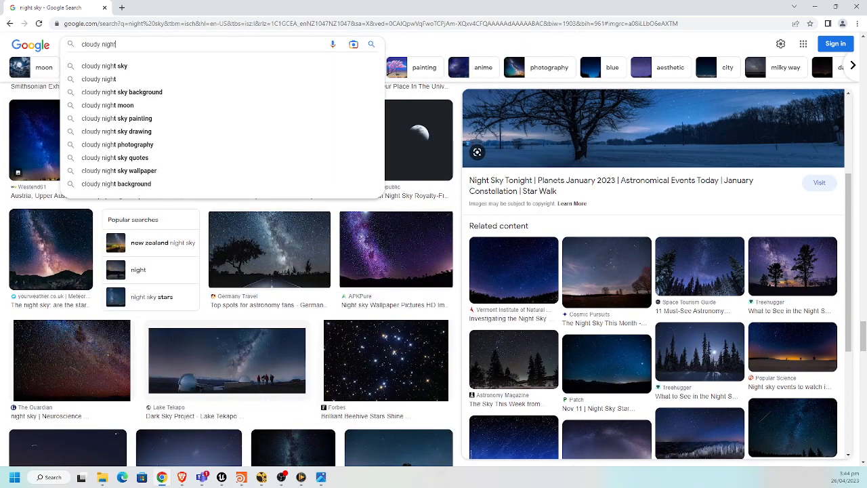
pyautogui.write(' sky')
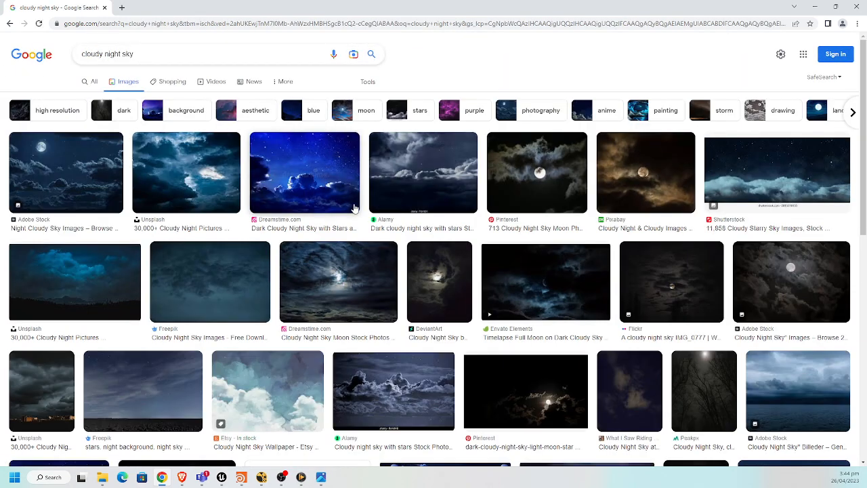
# Browse the cloudy night sky results and preview the iStock dark blue sky image with the moon, including its related content
pyautogui.scroll(-2, 348, 200)
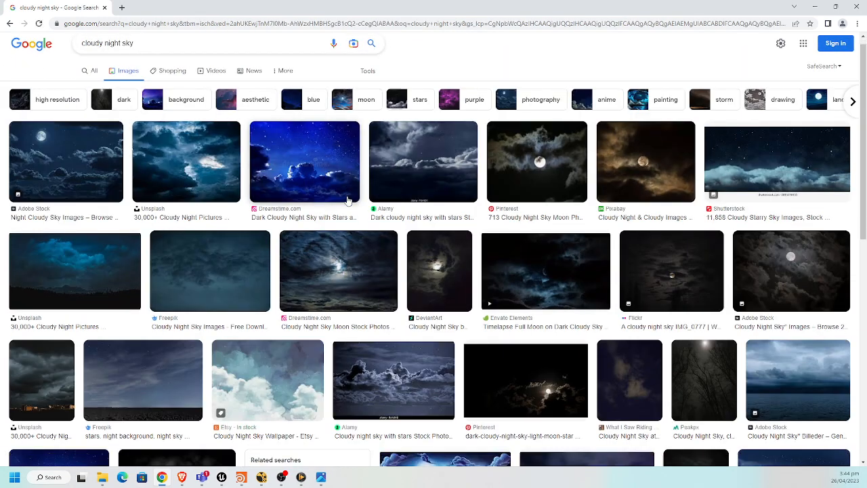
pyautogui.scroll(-3, 348, 200)
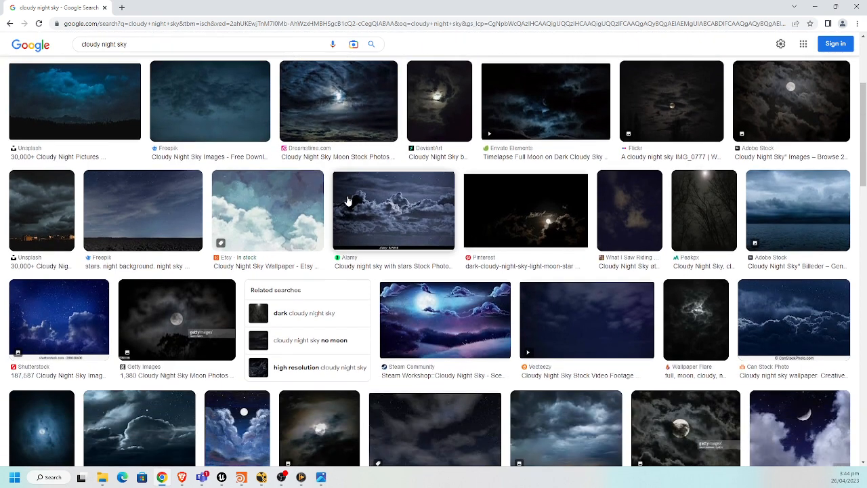
pyautogui.scroll(-2, 347, 200)
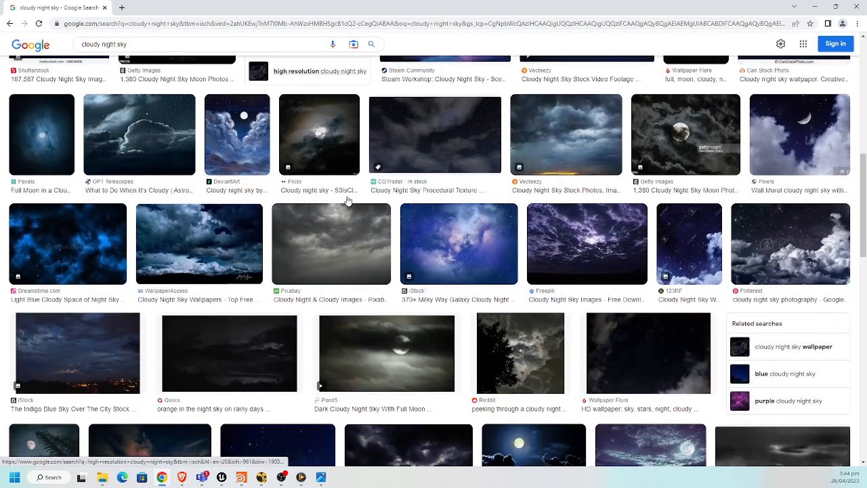
pyautogui.scroll(-2, 219, 233)
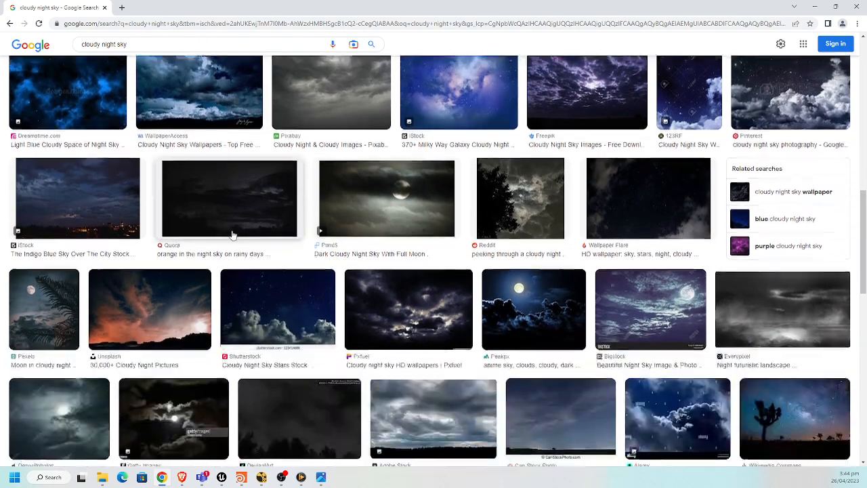
pyautogui.scroll(-5, 239, 230)
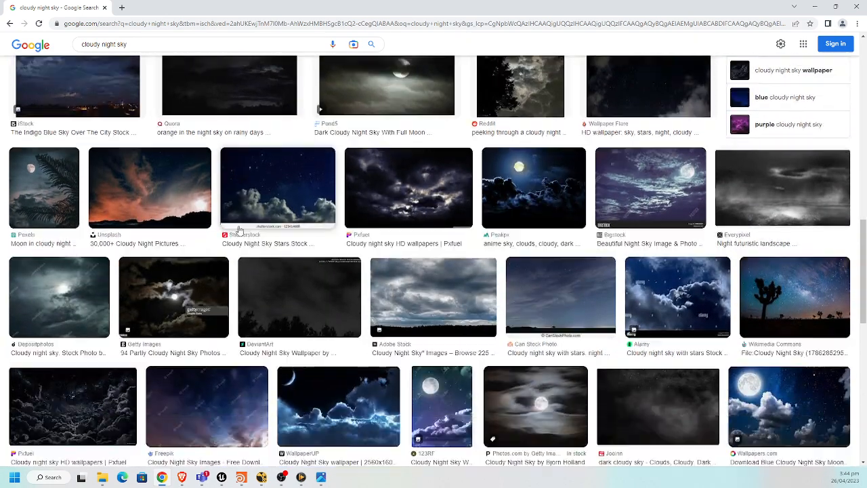
pyautogui.scroll(-3, 239, 226)
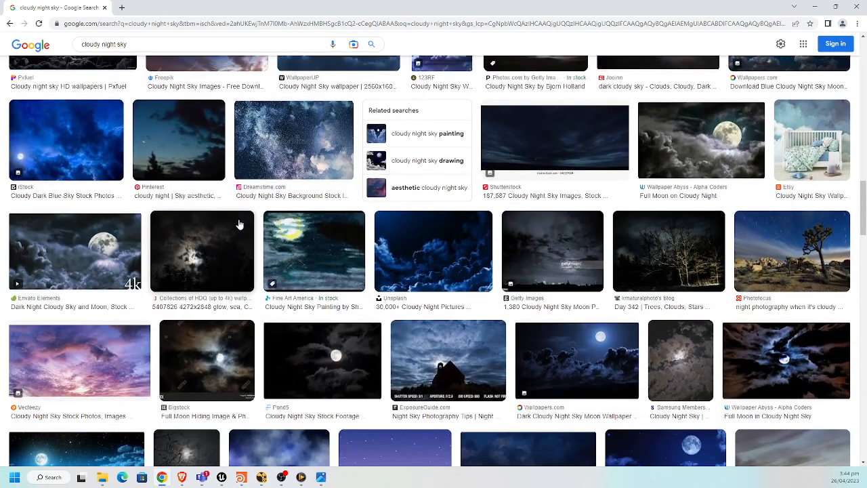
pyautogui.click(107, 158)
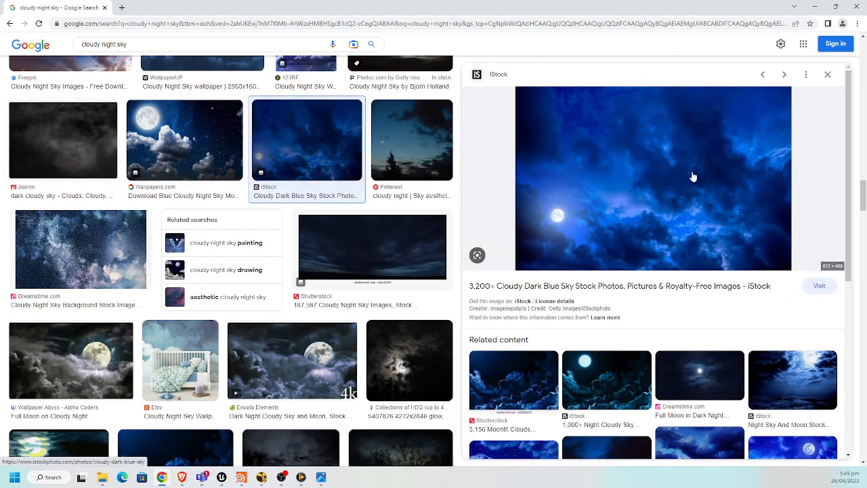
pyautogui.scroll(-3, 693, 176)
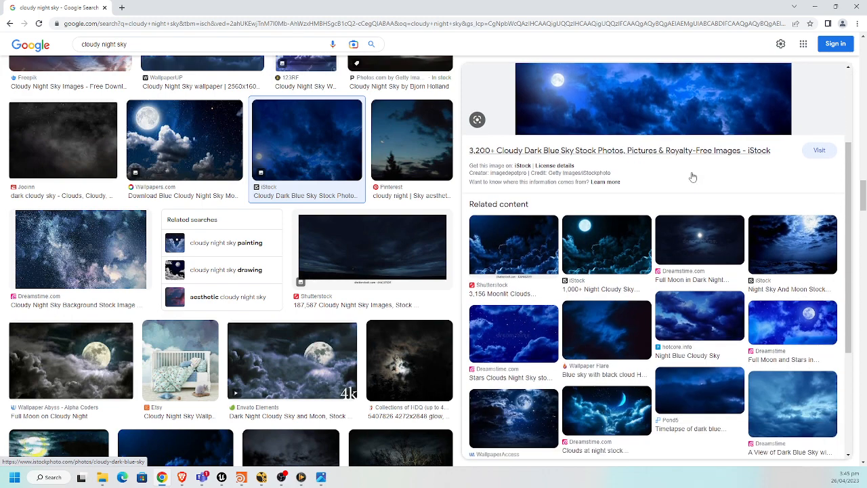
pyautogui.scroll(-3, 687, 176)
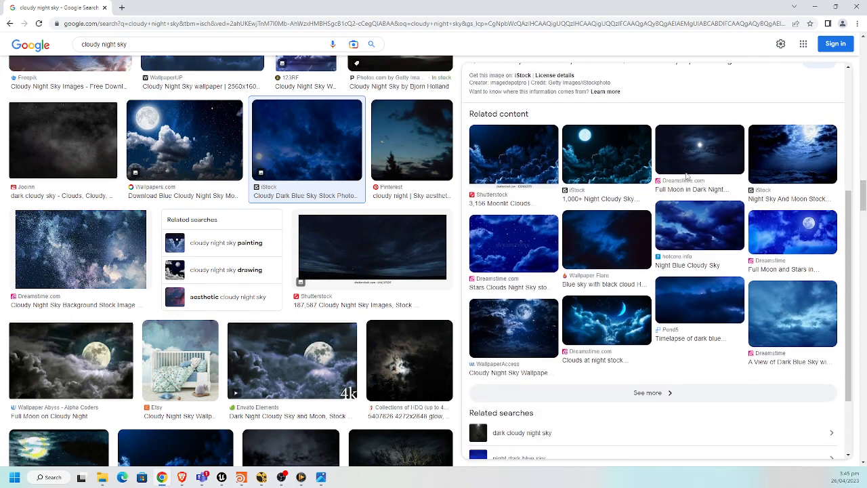
pyautogui.scroll(5, 686, 177)
# Start saving the iStock sky image to the Desktop, creating and opening a new folder there named "day to night"
pyautogui.rightClick(668, 177)
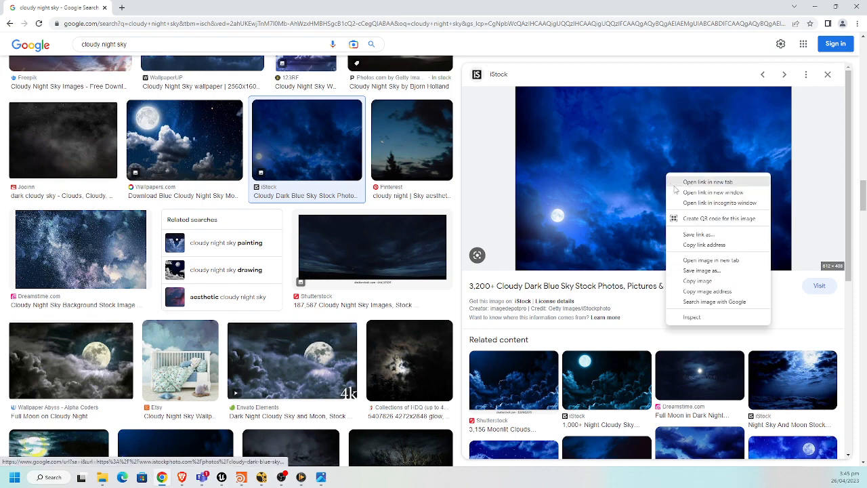
pyautogui.click(714, 273)
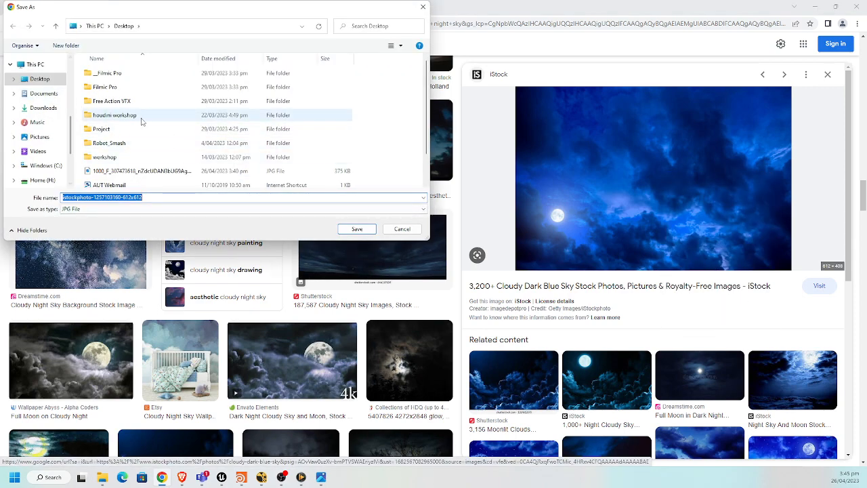
pyautogui.click(65, 45)
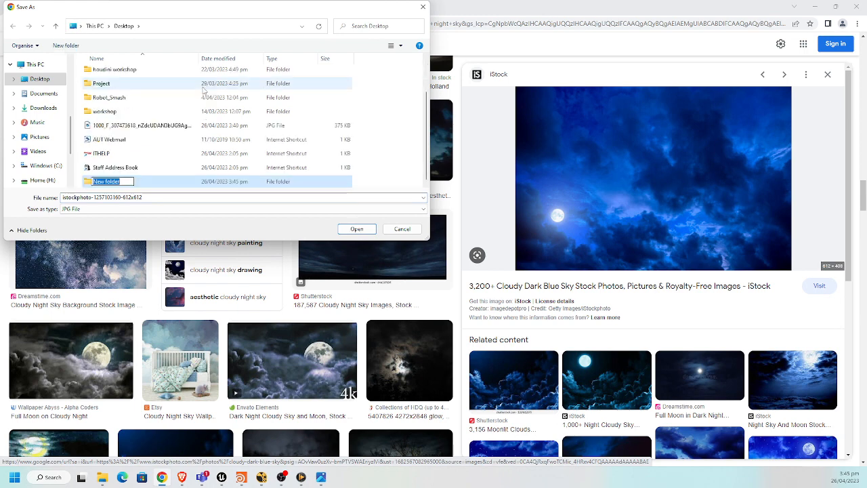
pyautogui.write('day to night')
pyautogui.press('Return')
pyautogui.press('Return')
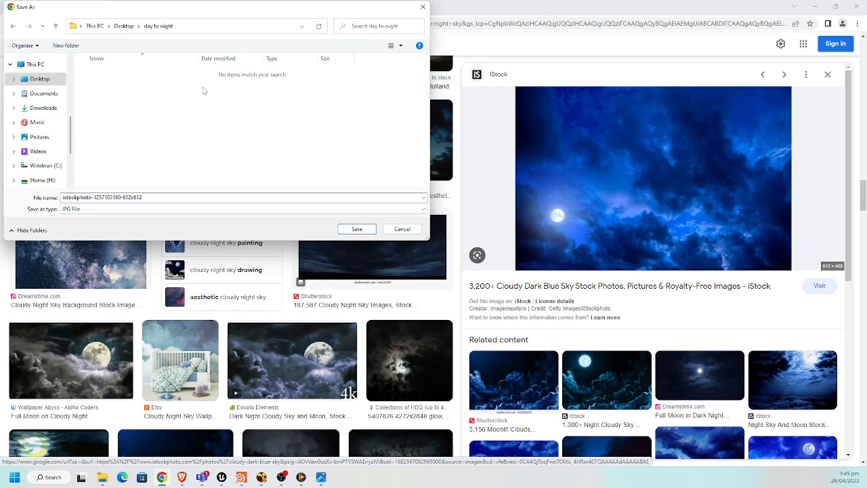
# Create a "stock image" subfolder and save the sky image in it as a JPG under its suggested file name
pyautogui.click(66, 46)
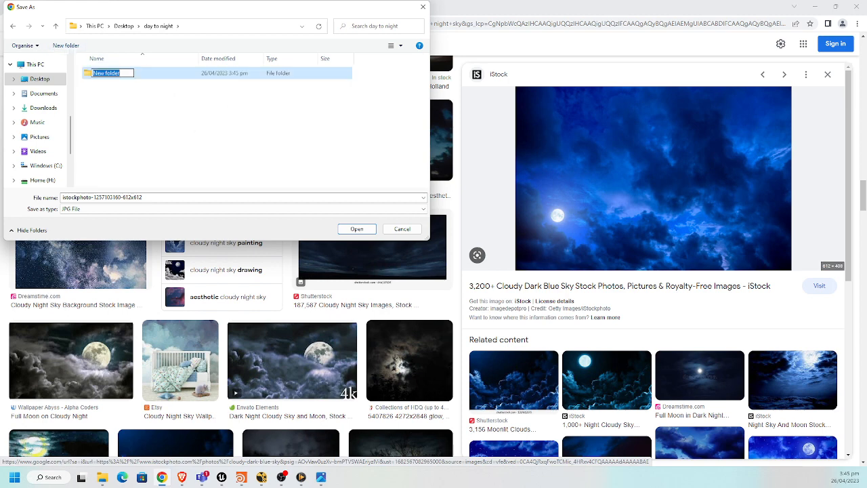
pyautogui.write('stock image')
pyautogui.press('Return')
pyautogui.press('Return')
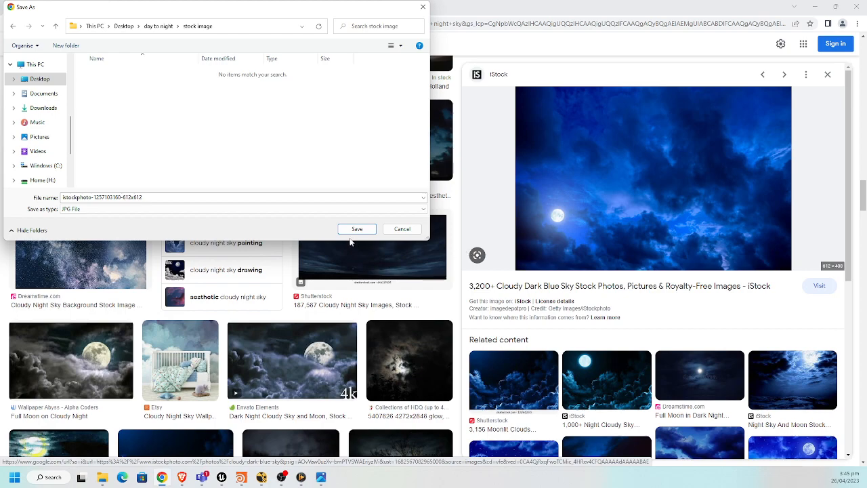
pyautogui.click(355, 229)
# View the downloaded sky image, close its viewer window and switch to NukeX
pyautogui.click(53, 453)
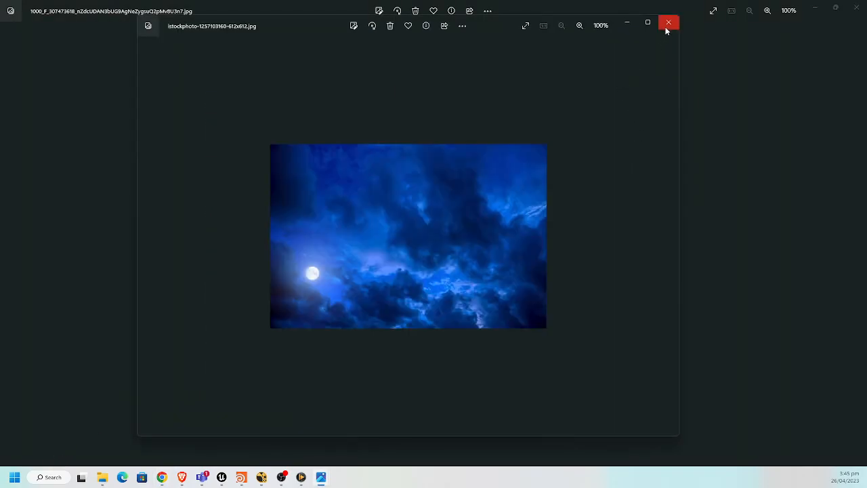
pyautogui.click(669, 25)
pyautogui.moveTo(263, 480)
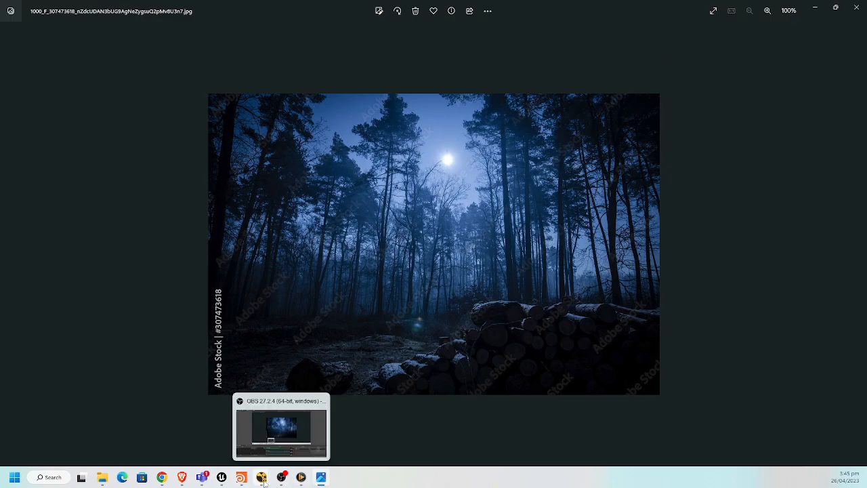
pyautogui.click(288, 441)
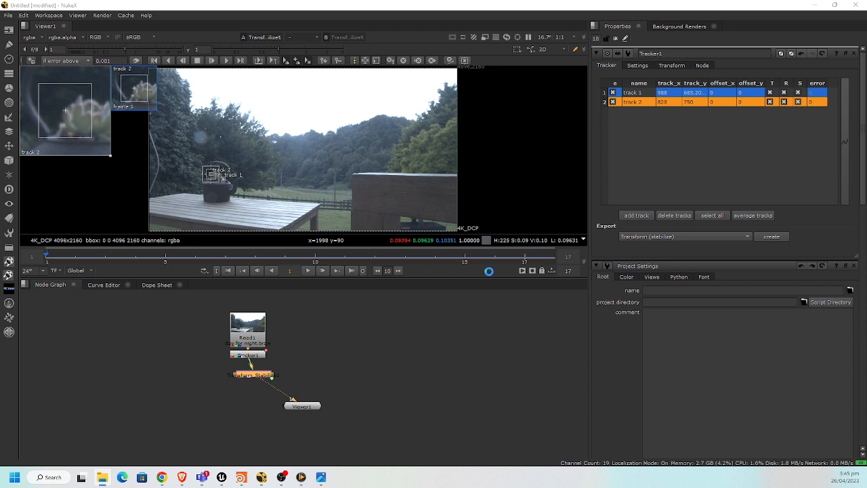
# Import the saved night sky image into the node graph and merge it over the stabilized clip
pyautogui.moveTo(488, 271); pyautogui.dragTo(311, 328)
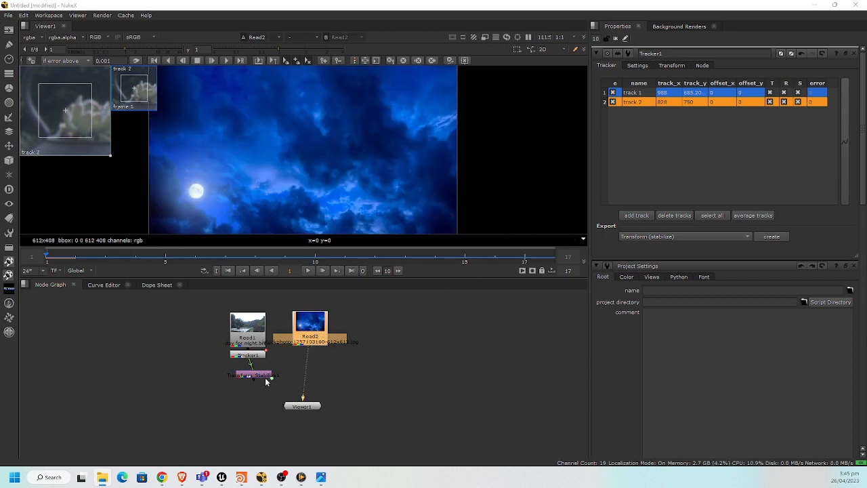
pyautogui.moveTo(302, 337); pyautogui.dragTo(232, 404)
pyautogui.press('m')
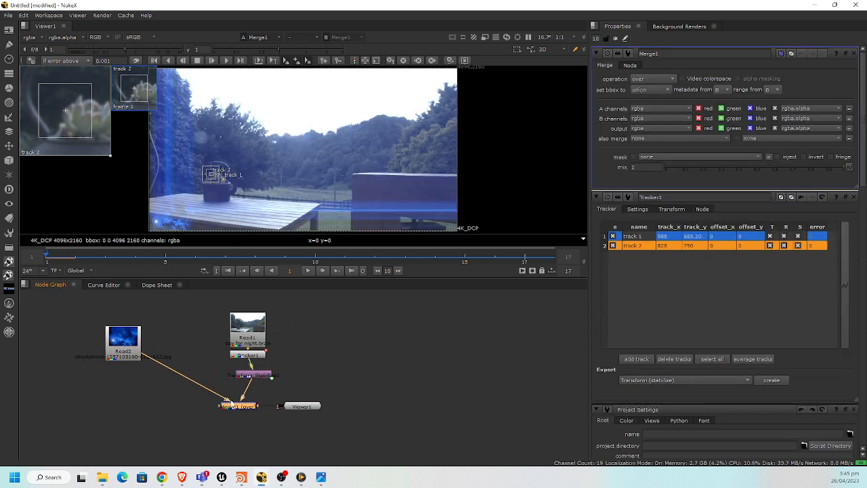
# Add a Reformat node after the sky image's Read node to fit it to the 4096x2160 root format
pyautogui.click(127, 347)
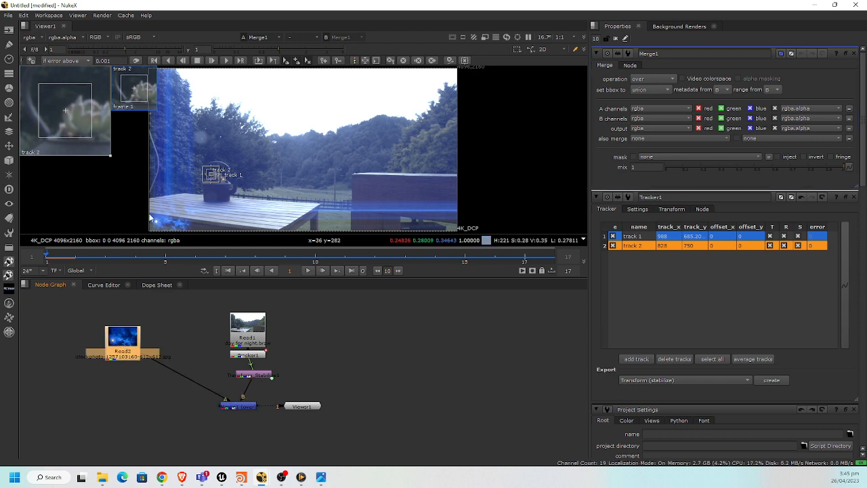
pyautogui.press('Tab')
pyautogui.write('tran')
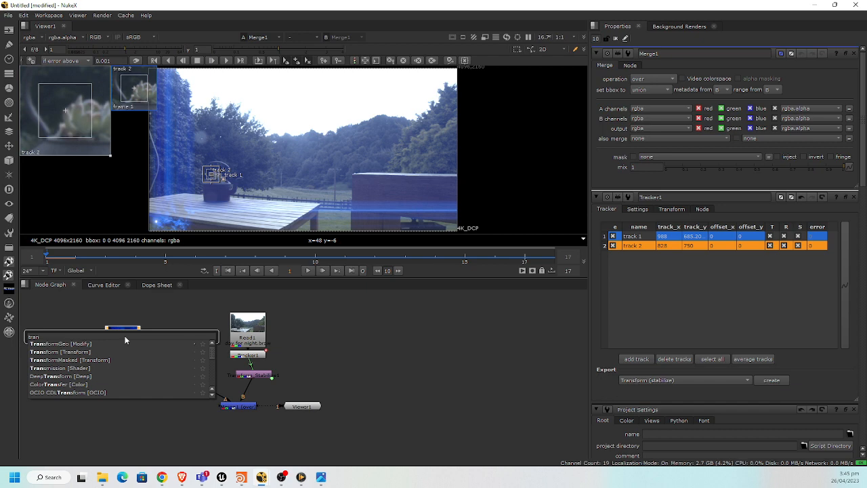
pyautogui.press('BackSpace')
pyautogui.press('BackSpace')
pyautogui.press('BackSpace')
pyautogui.press('BackSpace')
pyautogui.write('refor')
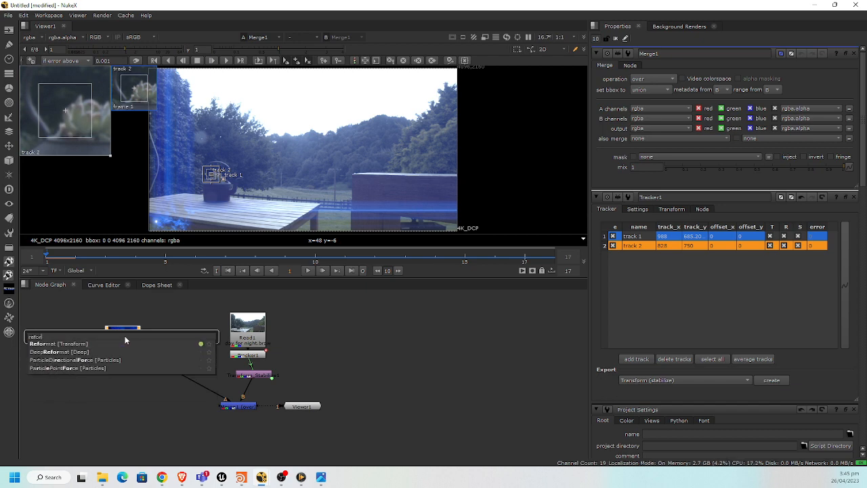
pyautogui.click(126, 343)
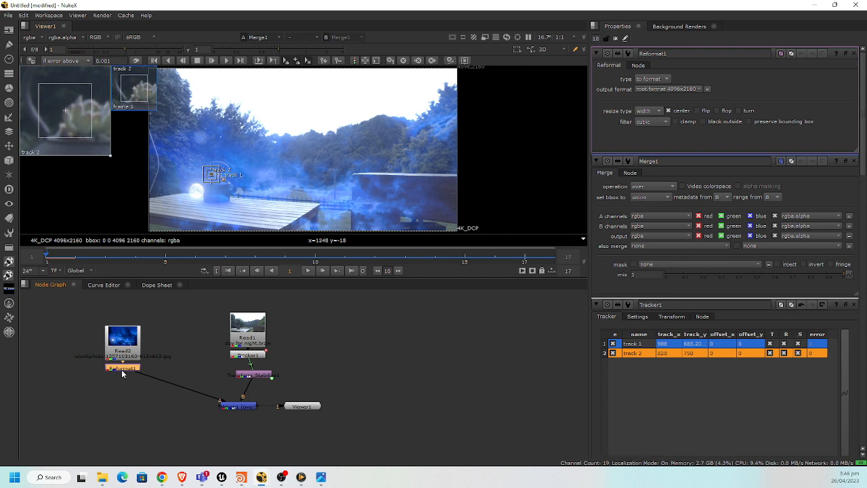
# Add a Transform node after the sky image's Reformat node
pyautogui.press('Tab')
pyautogui.write('tra')
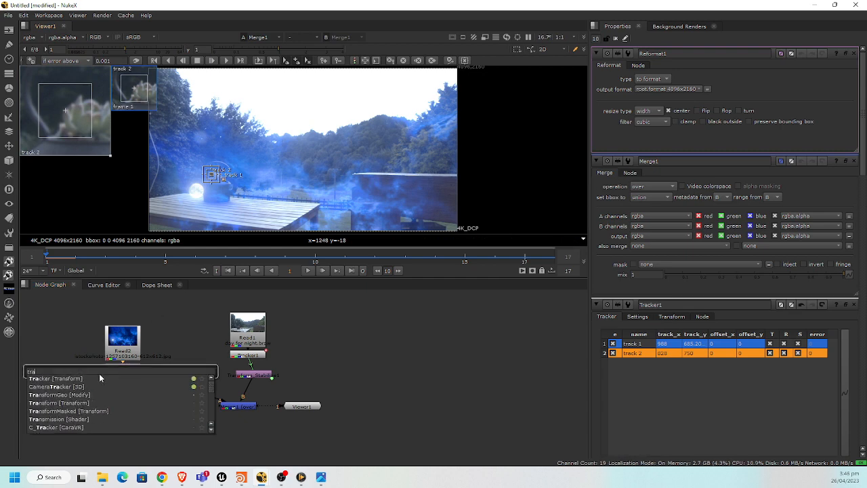
pyautogui.click(61, 405)
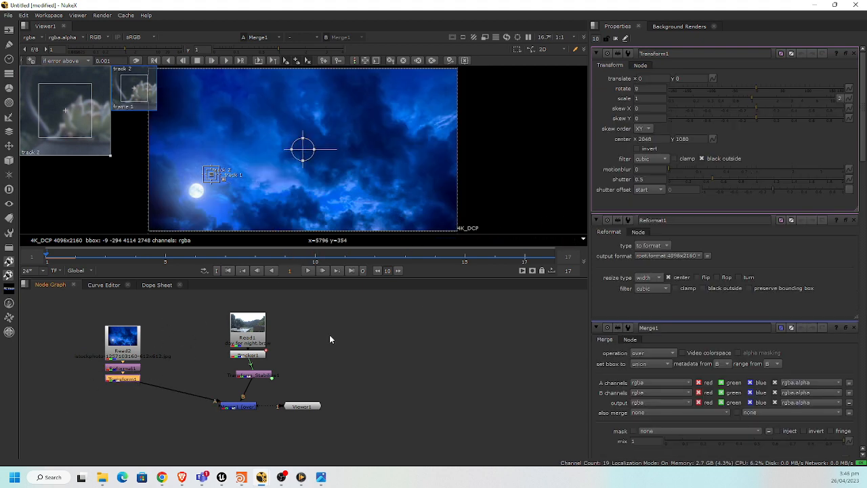
# Set the Merge mix to 0.645 and move the sky image up to a translate y of 1255
pyautogui.doubleClick(244, 406)
pyautogui.moveTo(767, 168); pyautogui.dragTo(780, 168)
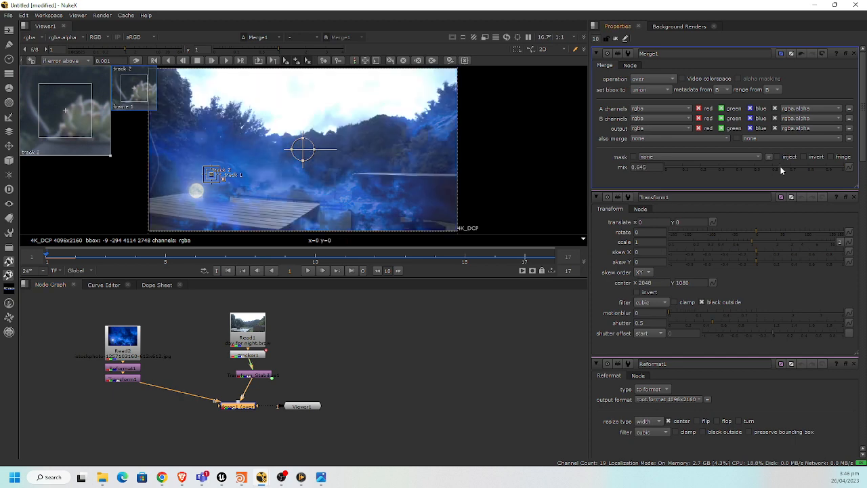
pyautogui.moveTo(296, 142); pyautogui.dragTo(305, 78)
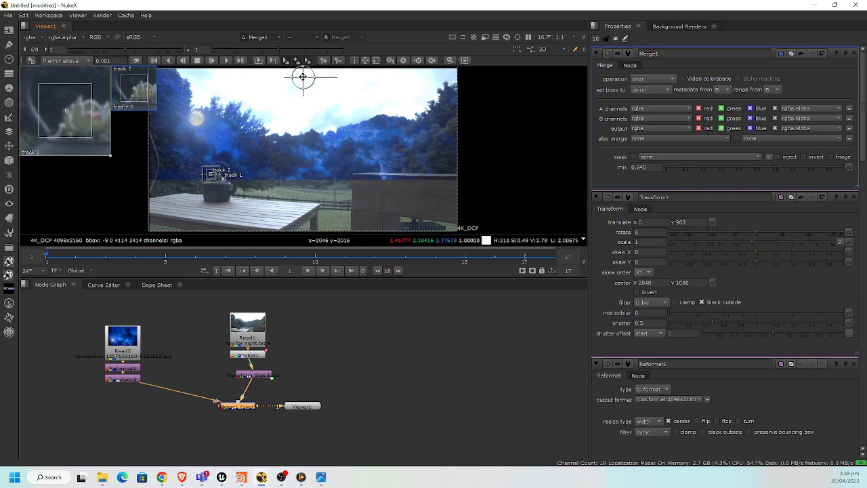
pyautogui.moveTo(303, 70); pyautogui.dragTo(302, 62)
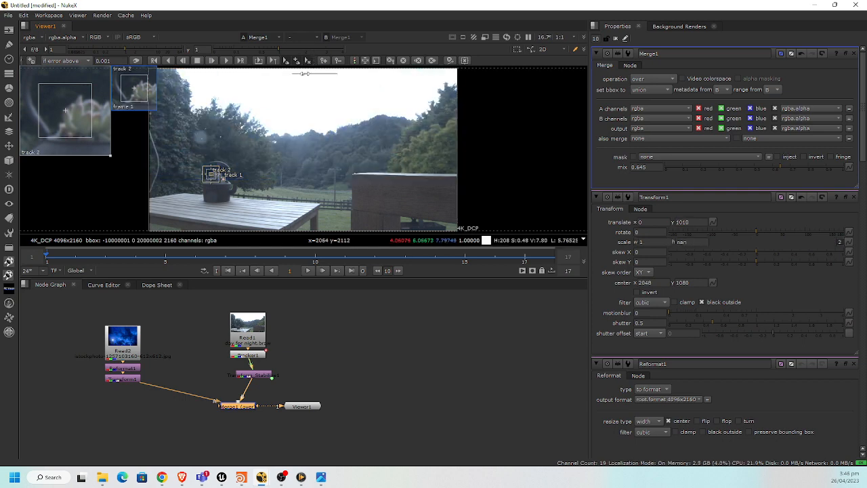
pyautogui.hotkey('ctrl', 'z')
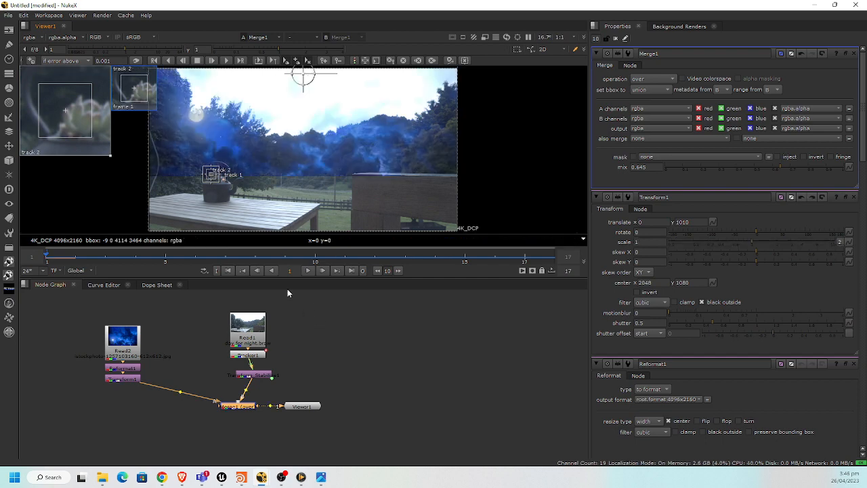
pyautogui.moveTo(303, 73); pyautogui.dragTo(303, 44)
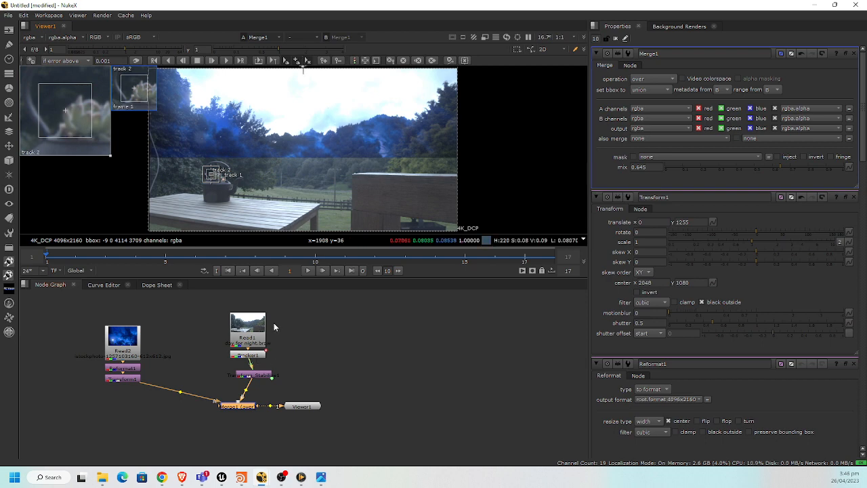
# Add a ColorCorrect node after the sky image's Transform and set its master saturation to 0.51
pyautogui.moveTo(302, 406); pyautogui.dragTo(378, 436)
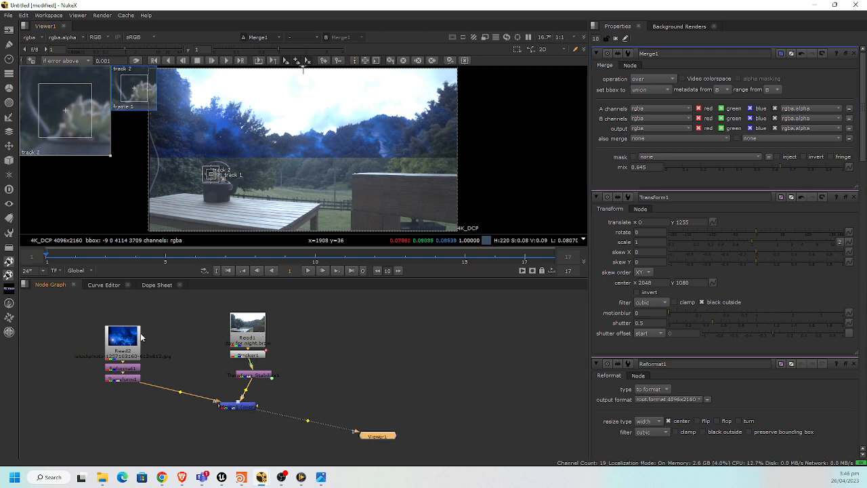
pyautogui.click(126, 379)
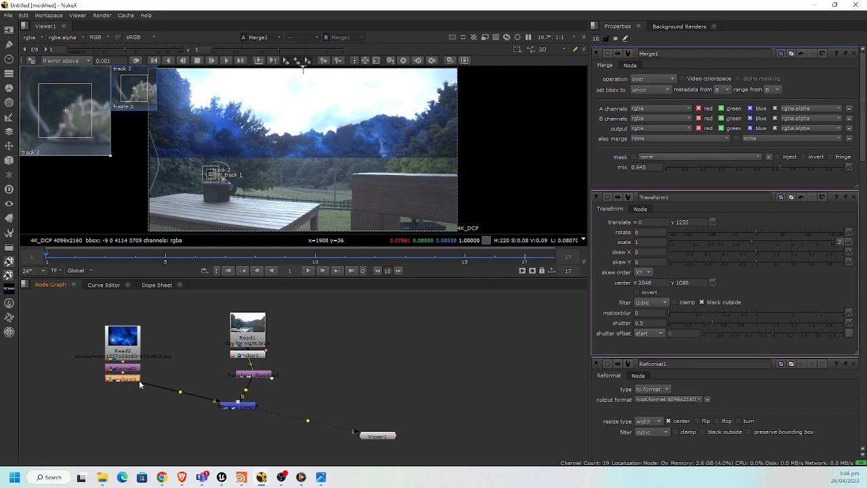
pyautogui.press('c')
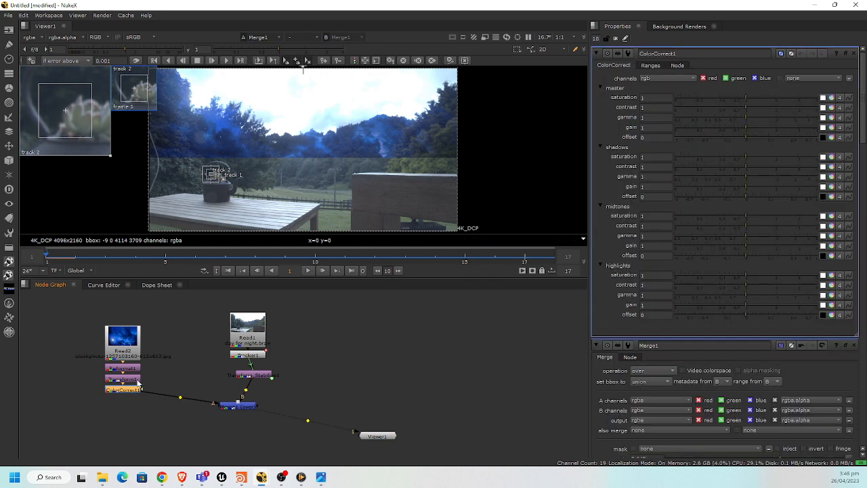
pyautogui.click(726, 97)
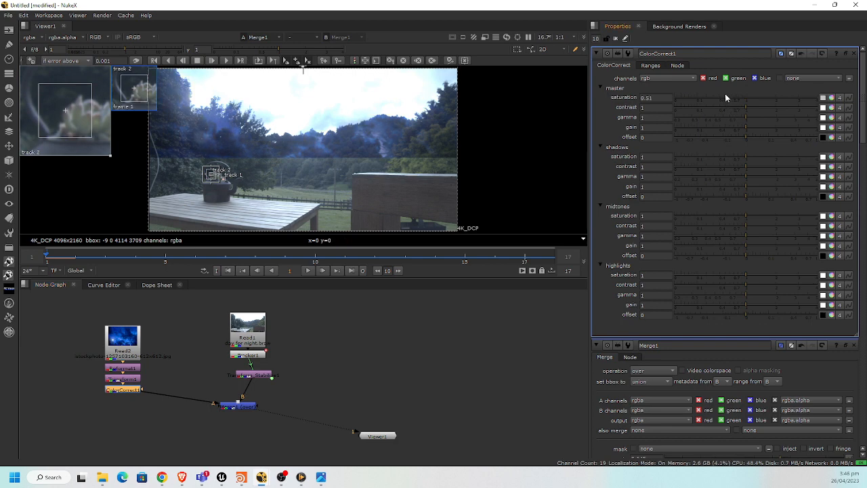
# Set the sky ColorCorrect's master saturation to 0.64 and reposition the Merge node lower, between the sky and clip branches
pyautogui.moveTo(727, 98); pyautogui.dragTo(732, 97)
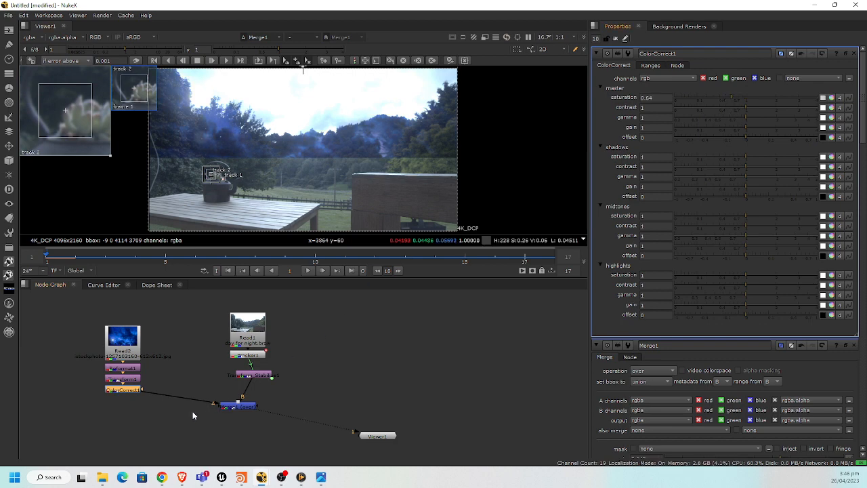
pyautogui.click(236, 410)
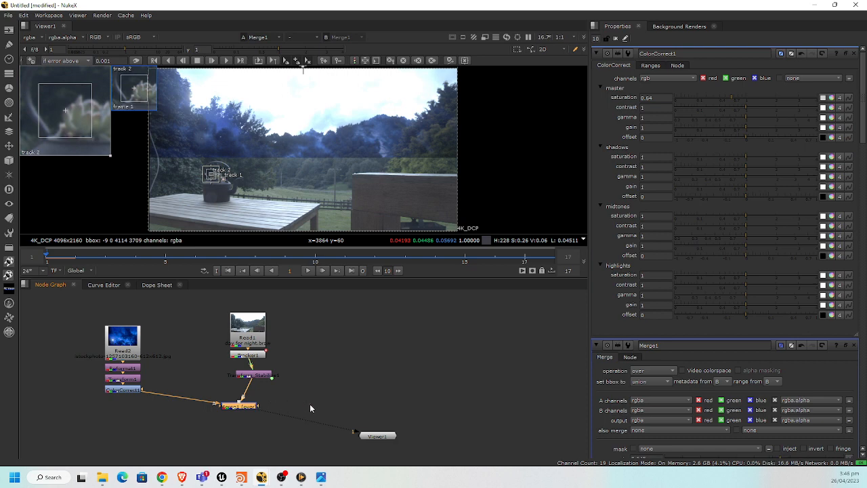
pyautogui.moveTo(246, 408); pyautogui.dragTo(186, 431)
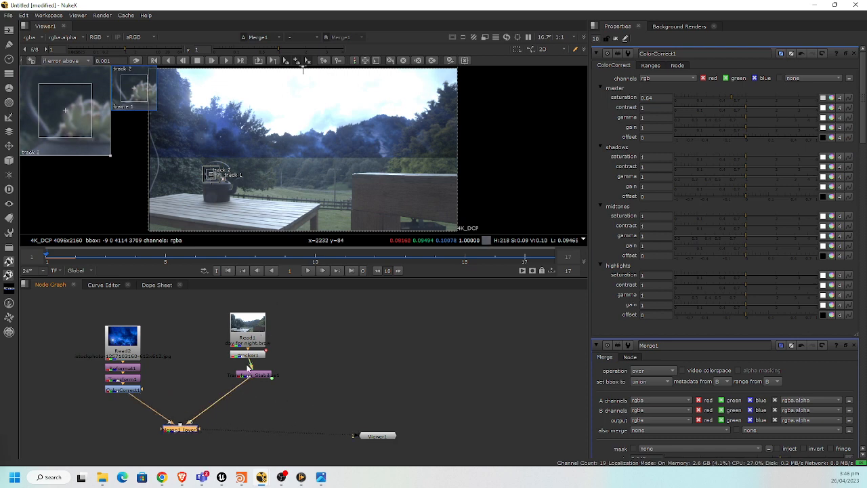
# Add a luminance Keyer on a side branch off the clip's stabilizing Transform node, leaving the Transform's link to the Merge intact
pyautogui.click(254, 376)
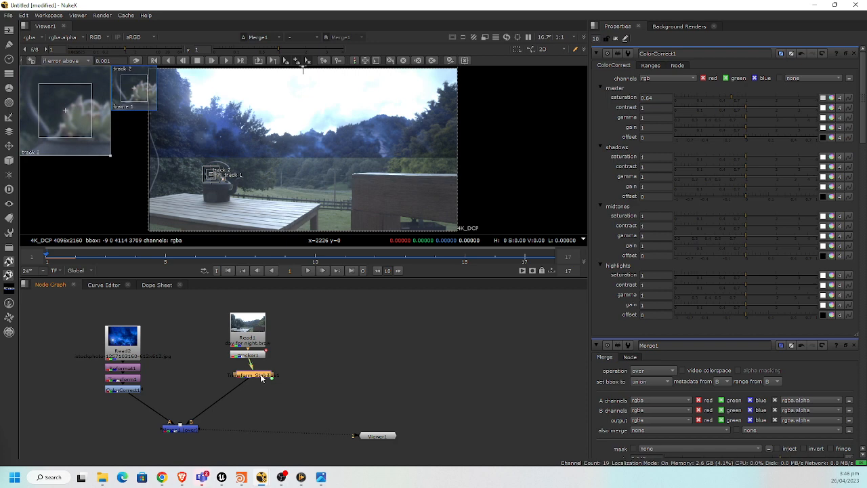
pyautogui.press('1')
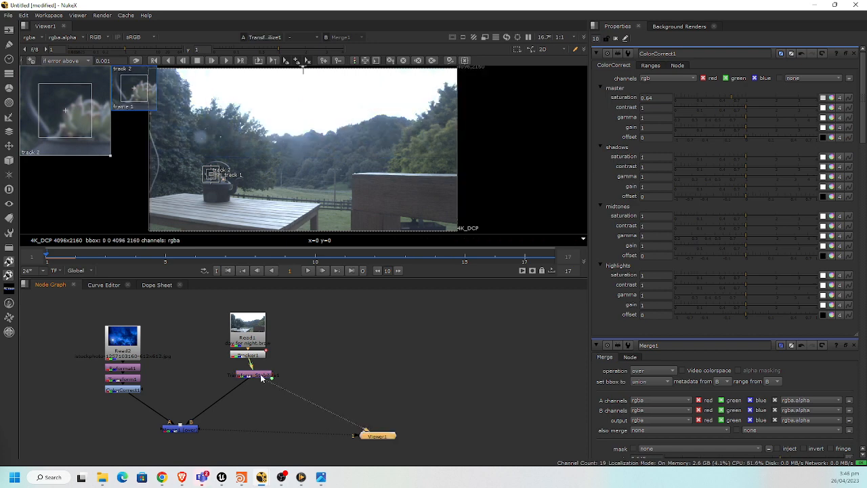
pyautogui.press('Tab')
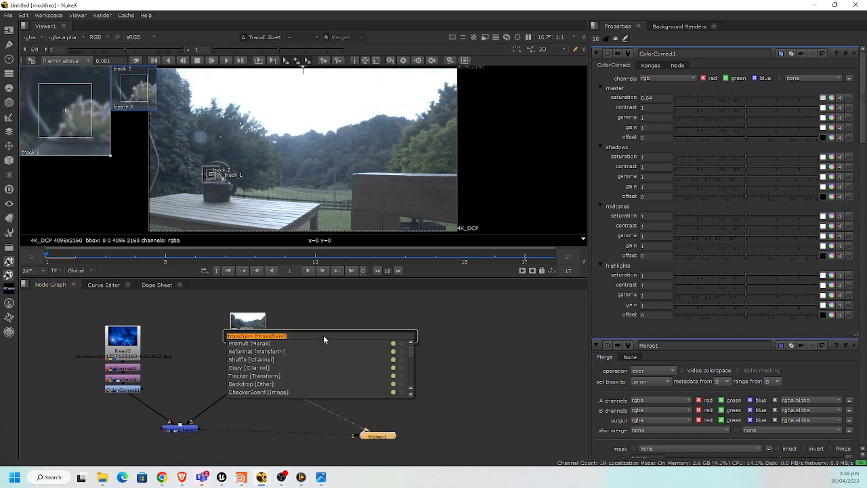
pyautogui.write('key')
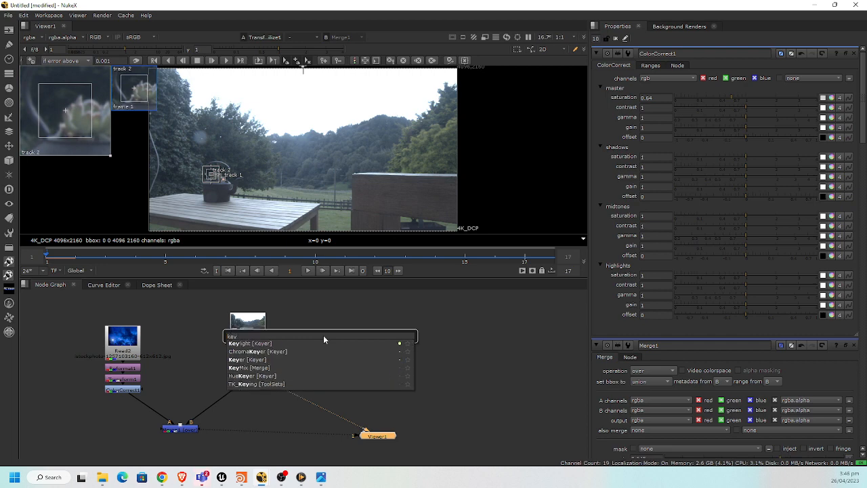
pyautogui.press('Down')
pyautogui.press('Down')
pyautogui.press('Down')
pyautogui.press('Return')
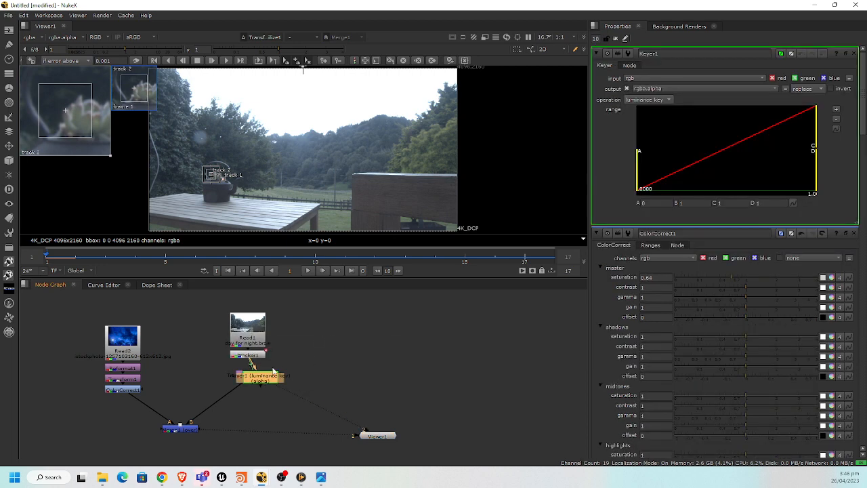
pyautogui.moveTo(274, 385); pyautogui.dragTo(258, 374)
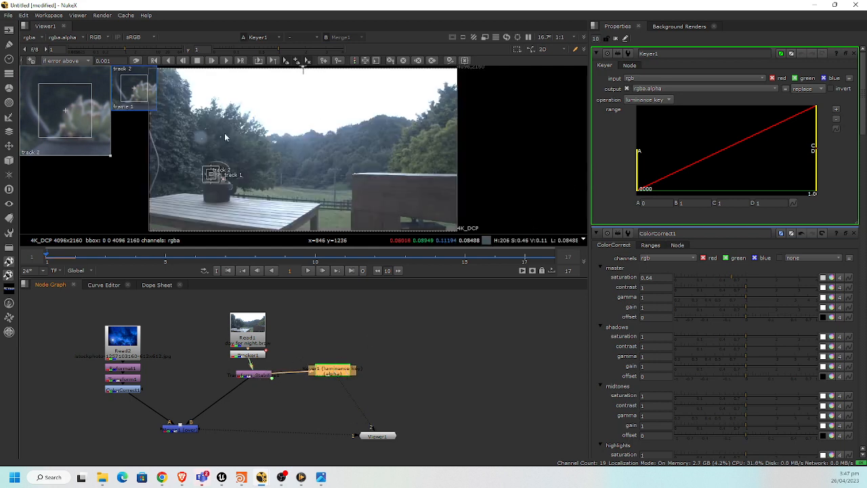
# Close all node properties except the Keyer's and show the Keyer's alpha channel in the viewer
pyautogui.keyDown('ctrl'); pyautogui.click(854, 54); pyautogui.keyUp('ctrl')
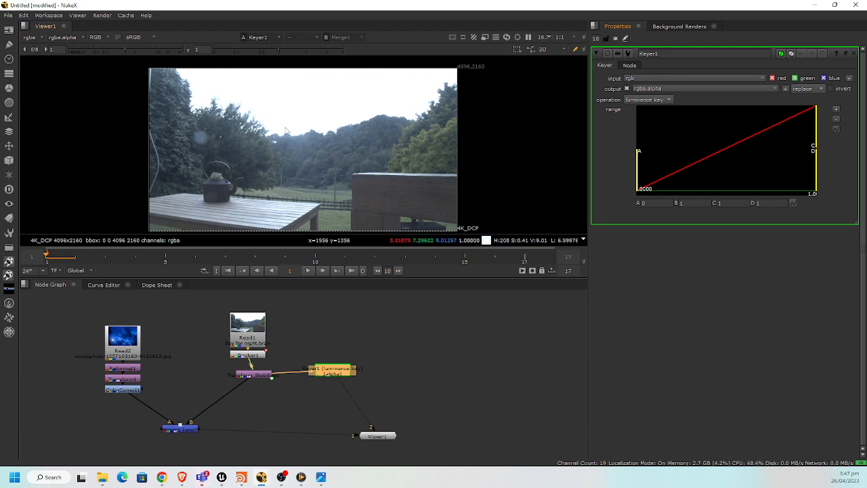
pyautogui.press('a')
pyautogui.press('a')
pyautogui.press('a')
pyautogui.press('a')
pyautogui.press('a')
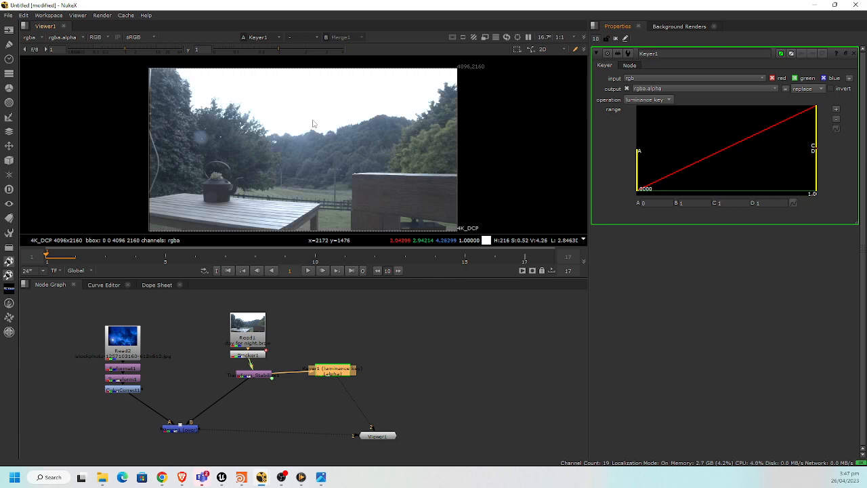
pyautogui.press('a')
pyautogui.scroll(3, 308, 122)
pyautogui.moveTo(302, 129); pyautogui.dragTo(332, 156, button='middle')
pyautogui.press('f')
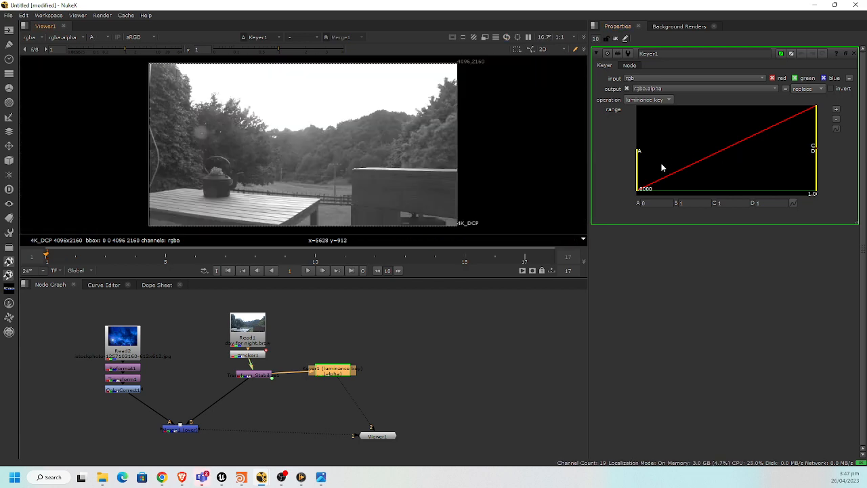
# Tighten the Keyer's luminance range to A about 0.278 and B about 0.73, and return the viewer to full colour
pyautogui.moveTo(639, 172); pyautogui.dragTo(702, 187)
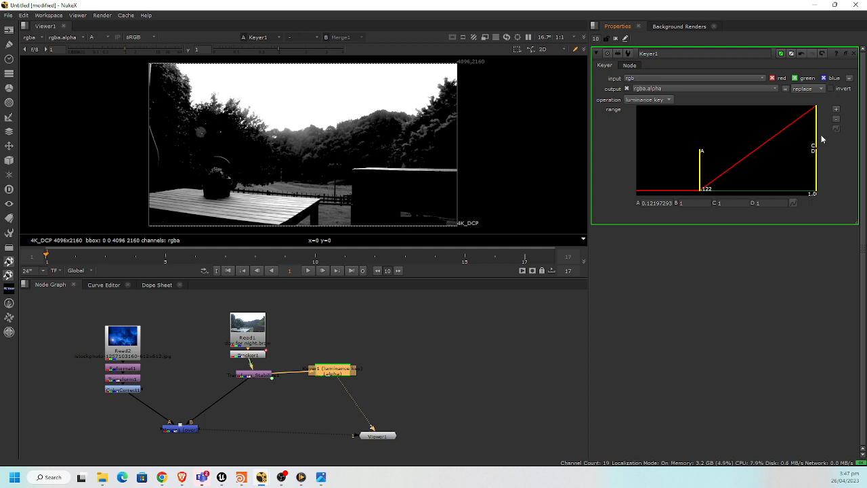
pyautogui.moveTo(816, 140); pyautogui.dragTo(792, 147)
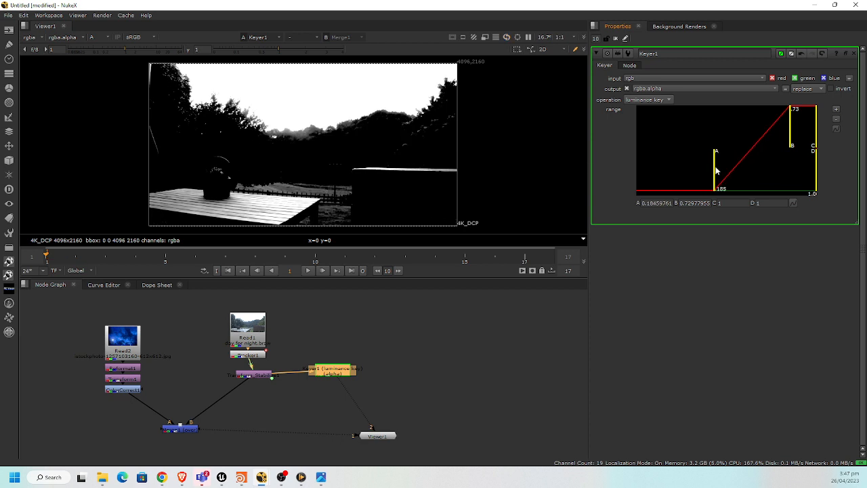
pyautogui.moveTo(701, 171); pyautogui.dragTo(733, 178)
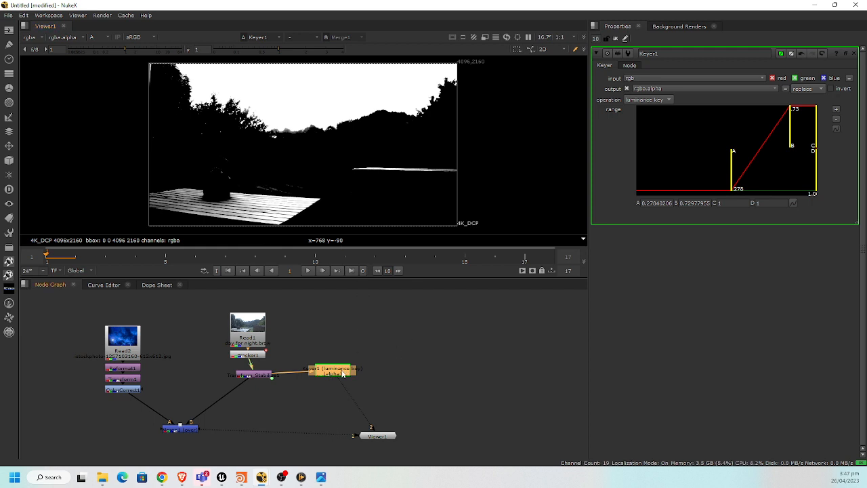
pyautogui.moveTo(324, 167); pyautogui.dragTo(296, 146, button='middle')
pyautogui.press('a')
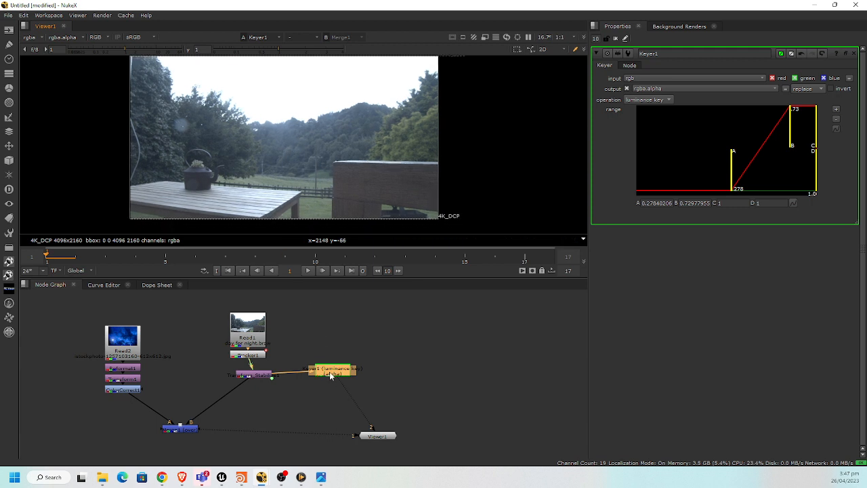
# Try a Premult node after the Keyer and delete it
pyautogui.press('Tab')
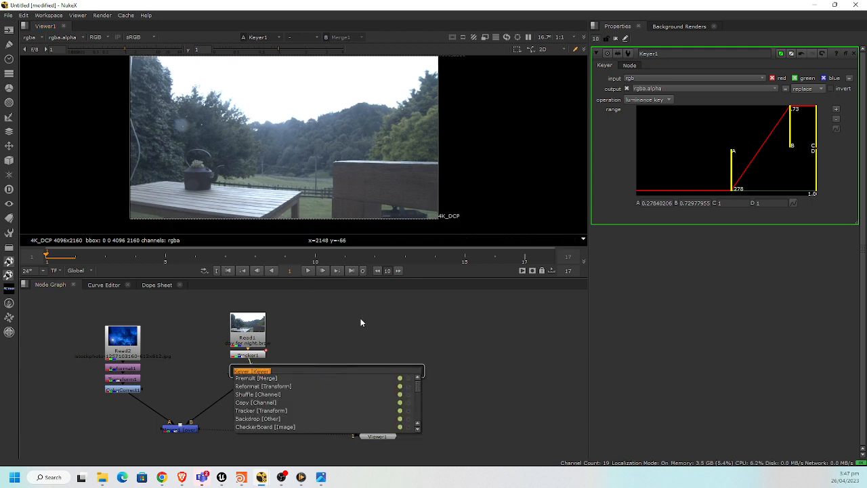
pyautogui.press('Return')
pyautogui.click(335, 370)
pyautogui.press('Tab')
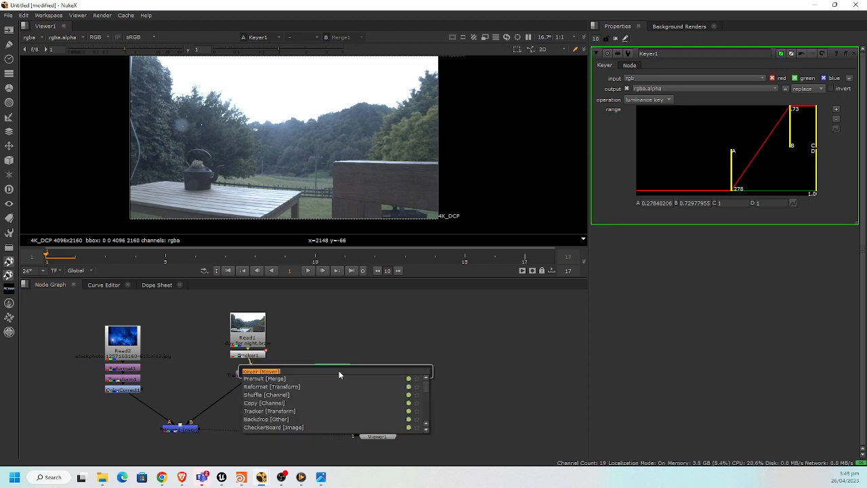
pyautogui.write('premult')
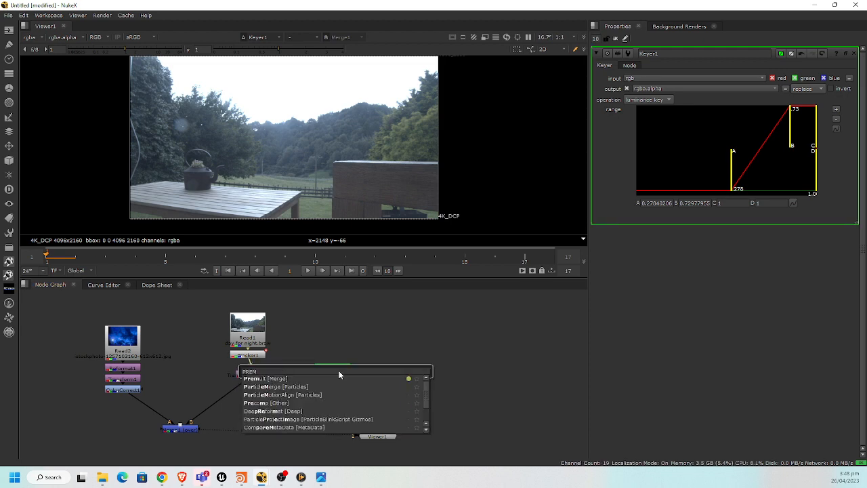
pyautogui.press('Return')
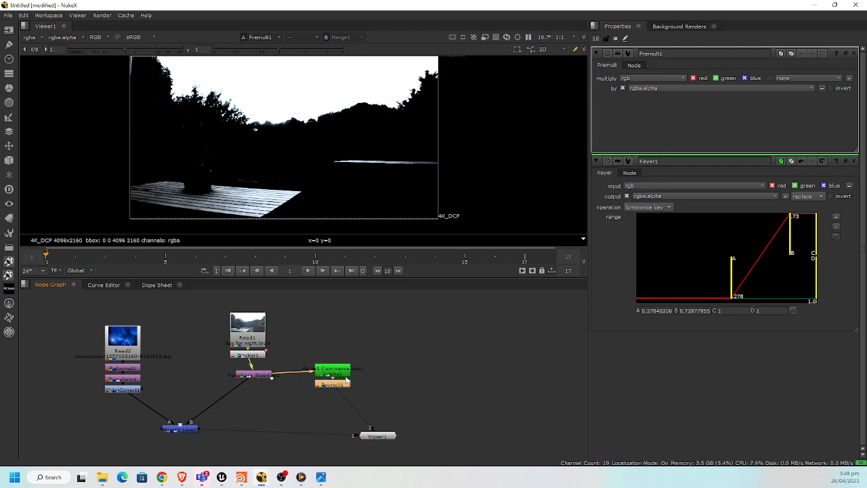
pyautogui.moveTo(345, 391); pyautogui.dragTo(363, 397)
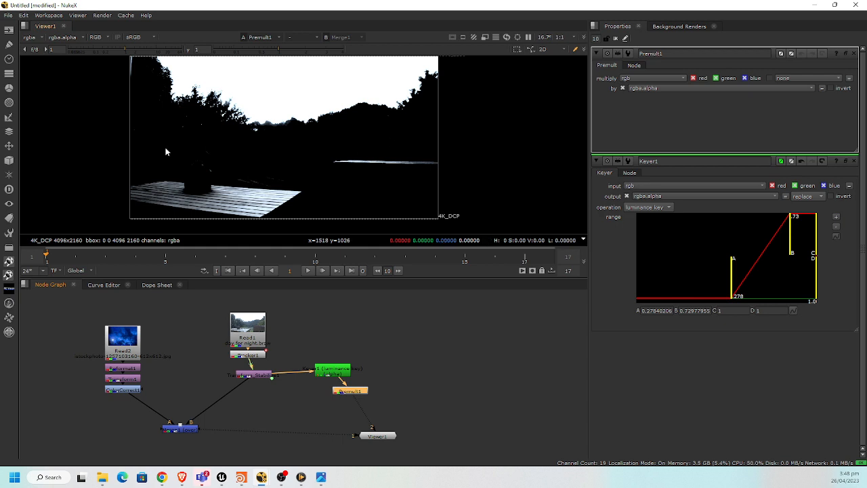
pyautogui.press('Delete')
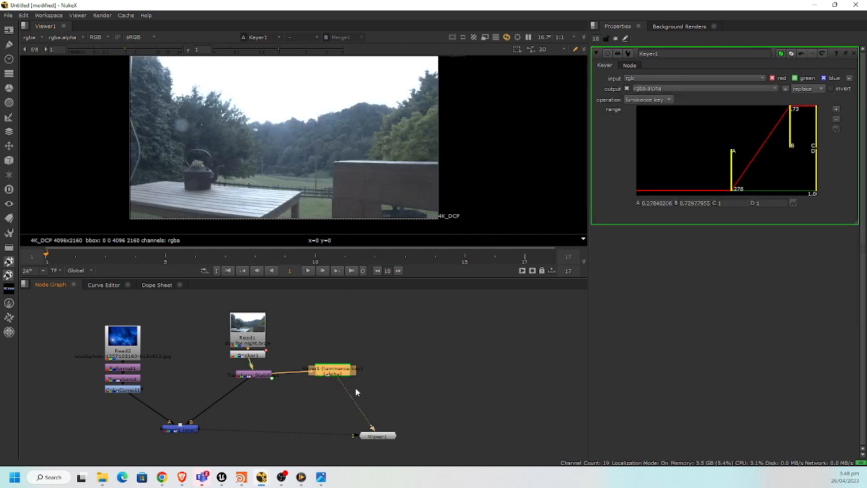
# Add a Shuffle node after the Keyer and route the input alpha to the red, green and blue outputs
pyautogui.press('Tab')
pyautogui.write('SHU')
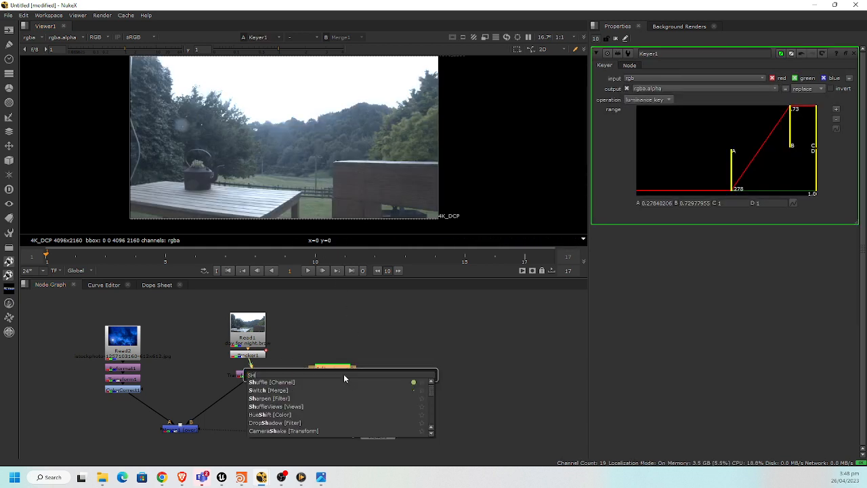
pyautogui.press('Return')
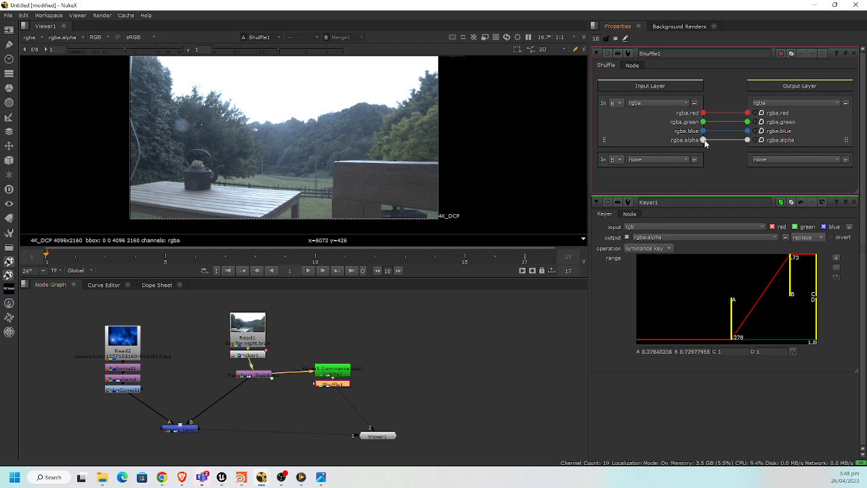
pyautogui.moveTo(704, 140); pyautogui.dragTo(748, 113)
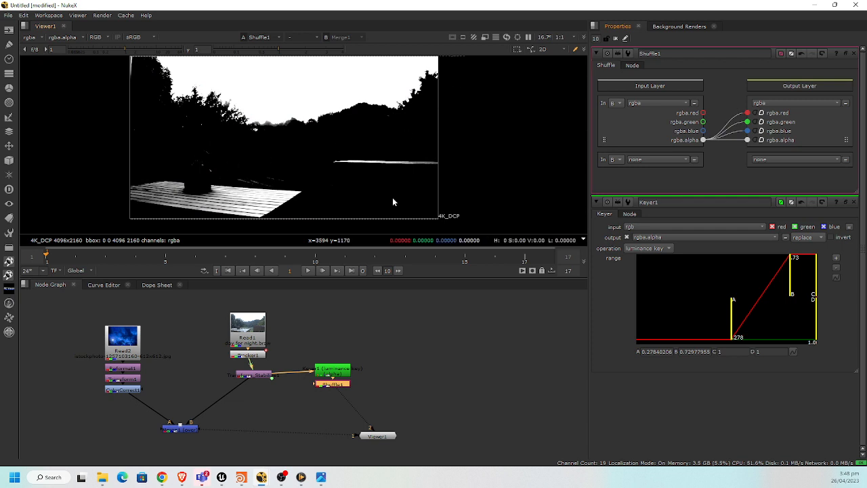
pyautogui.moveTo(301, 108); pyautogui.dragTo(288, 110, button='middle')
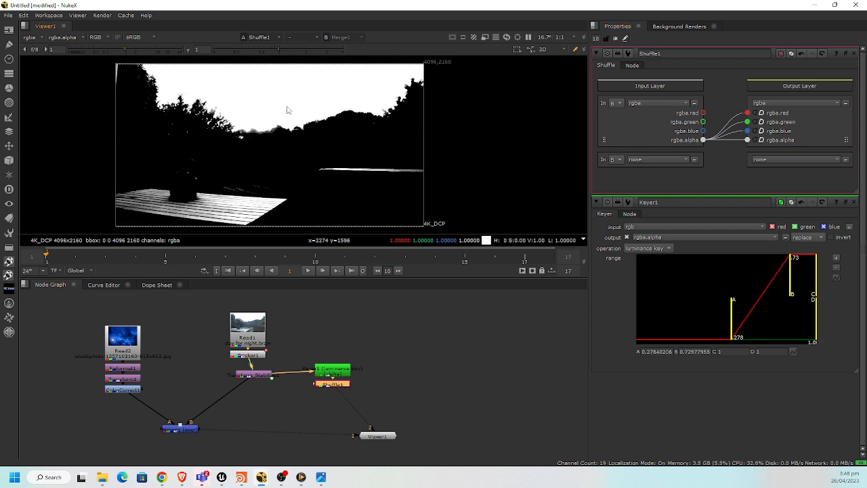
pyautogui.press('a')
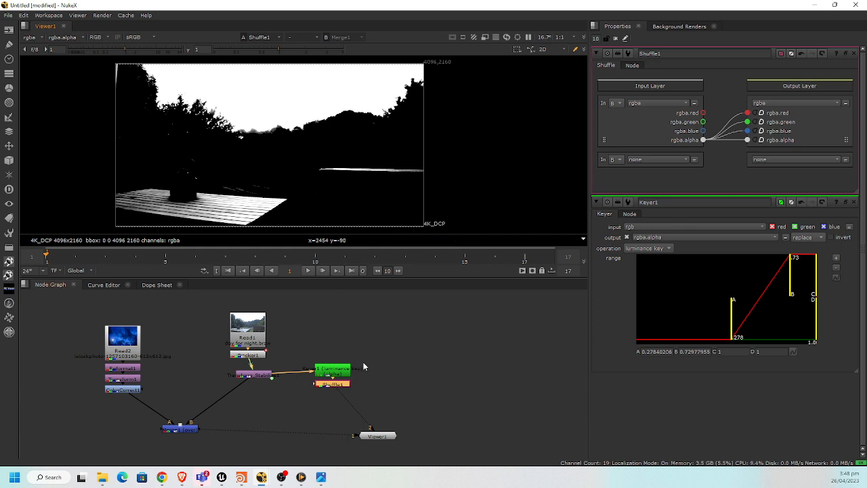
# Add an unconnected Roto node and draw a closed Bezier shape around everything below the treeline, extending past the frame's sides and bottom
pyautogui.click(408, 375)
pyautogui.press('o')
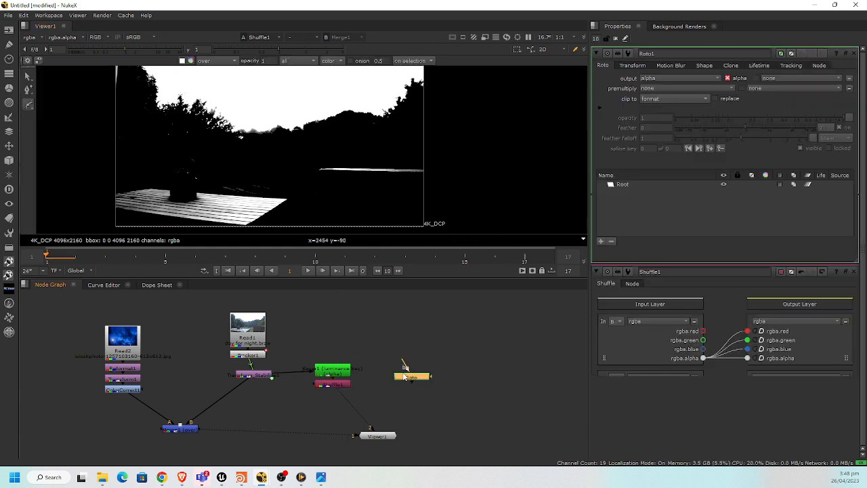
pyautogui.click(440, 109)
pyautogui.click(348, 142)
pyautogui.click(245, 148)
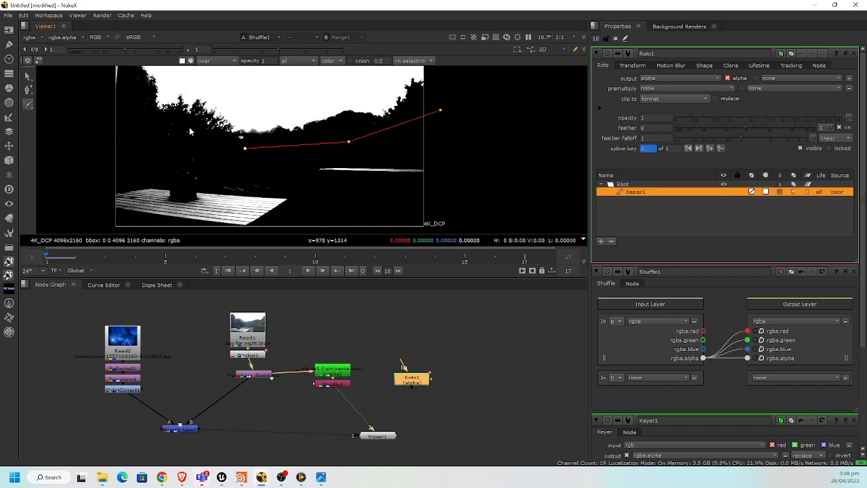
pyautogui.click(189, 126)
pyautogui.click(169, 120)
pyautogui.click(124, 120)
pyautogui.click(90, 125)
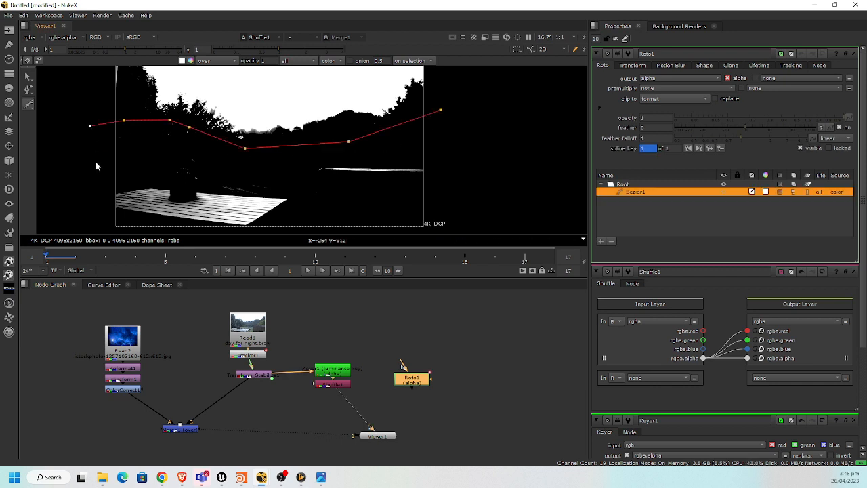
pyautogui.moveTo(96, 161); pyautogui.dragTo(101, 126, button='middle')
pyautogui.click(81, 217)
pyautogui.click(492, 211)
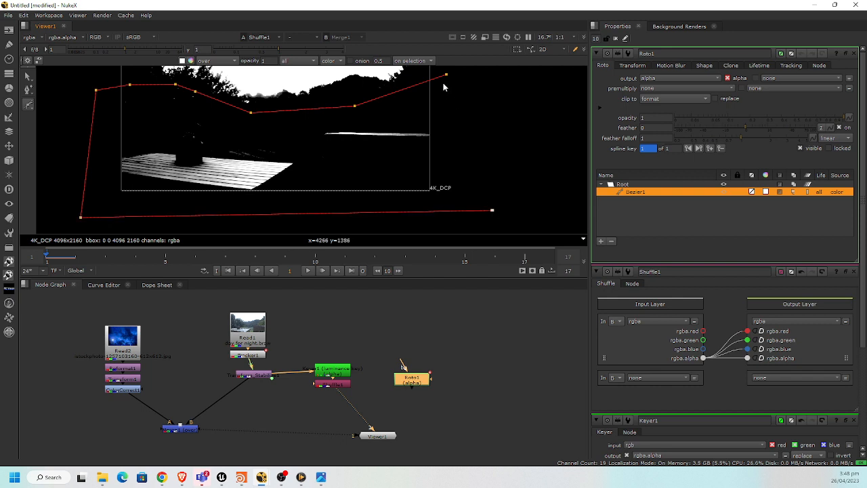
pyautogui.click(446, 74)
pyautogui.moveTo(484, 116); pyautogui.dragTo(503, 145, button='middle')
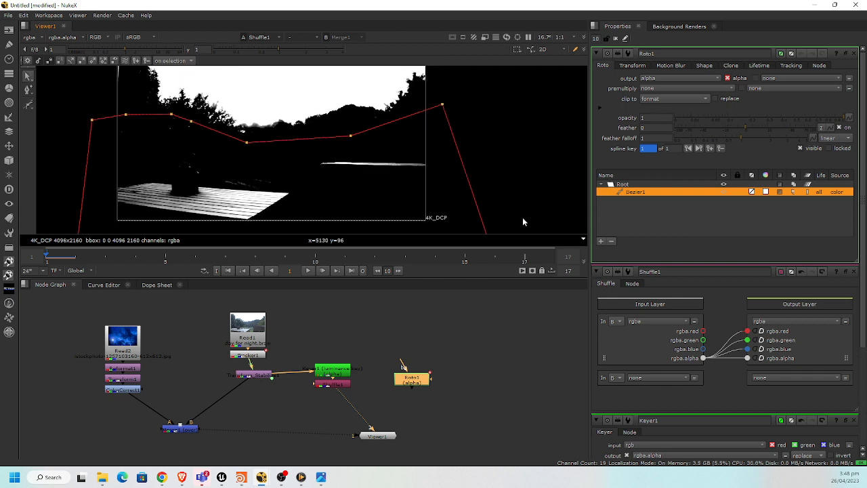
# Set the Roto node's premultiply to alpha and its clip to option to no clip
pyautogui.click(663, 88)
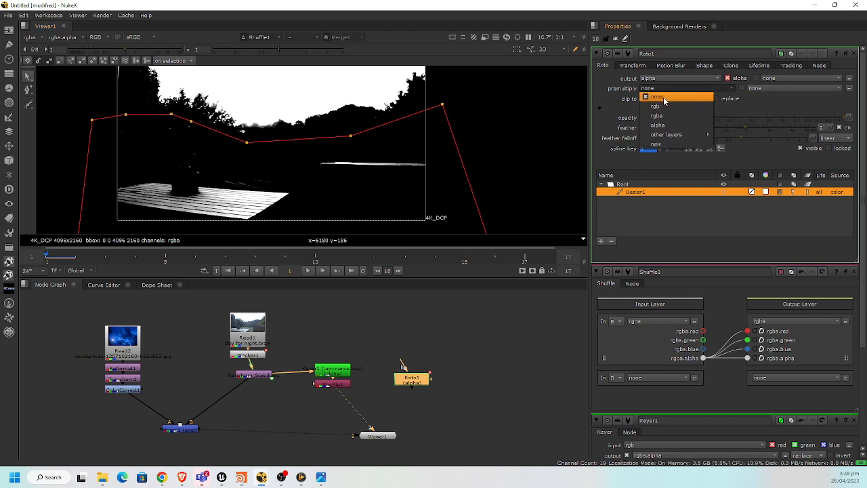
pyautogui.click(644, 126)
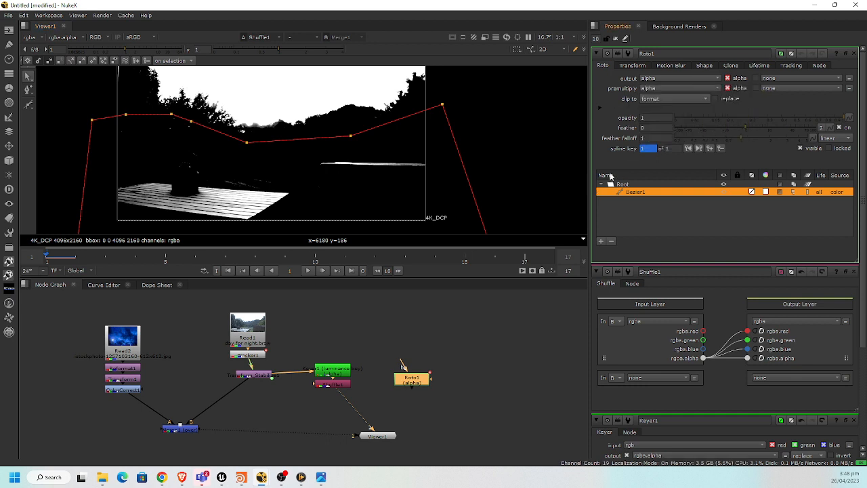
pyautogui.click(672, 98)
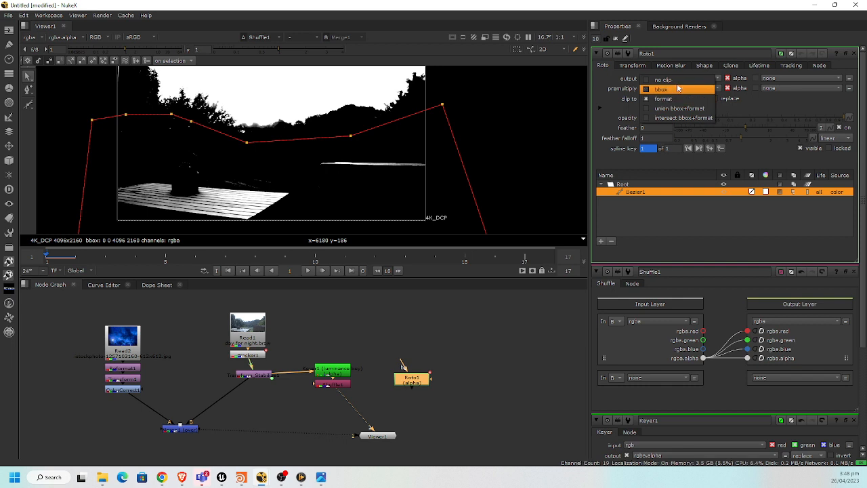
pyautogui.click(663, 80)
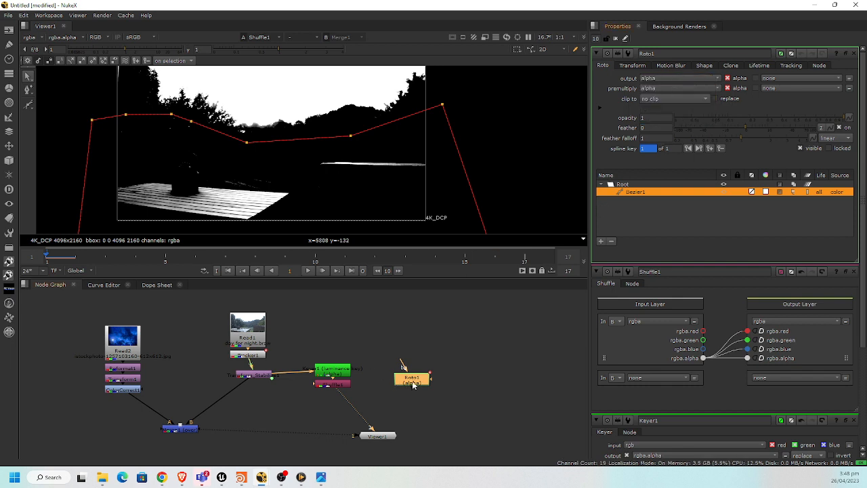
# View the Roto node's output and check its shape in the alpha channel before returning to colour
pyautogui.moveTo(414, 380); pyautogui.dragTo(415, 378)
pyautogui.press('1')
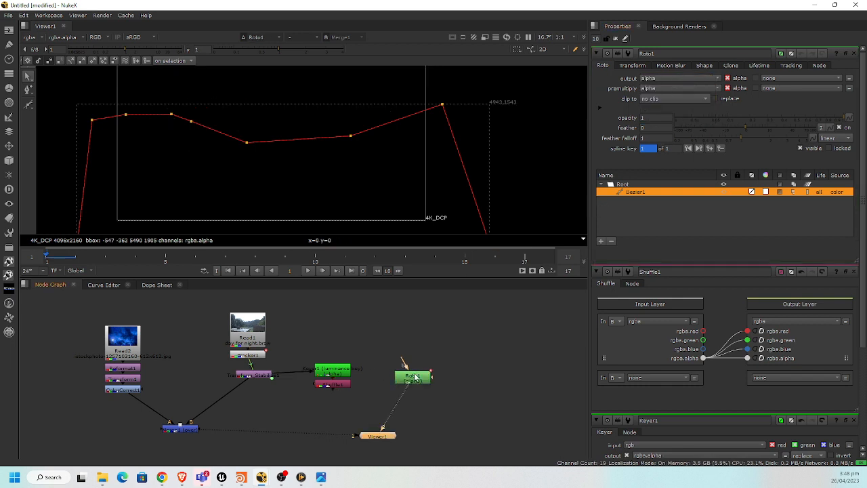
pyautogui.press('a')
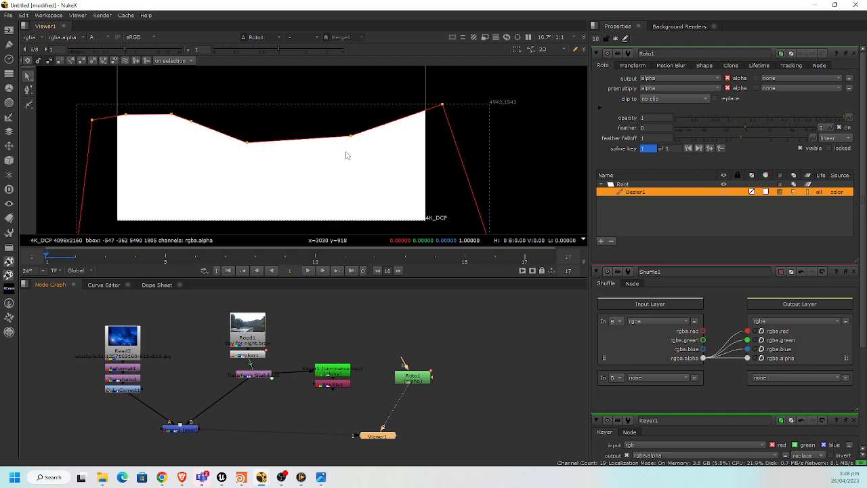
pyautogui.press('a')
pyautogui.press('a')
pyautogui.press('a')
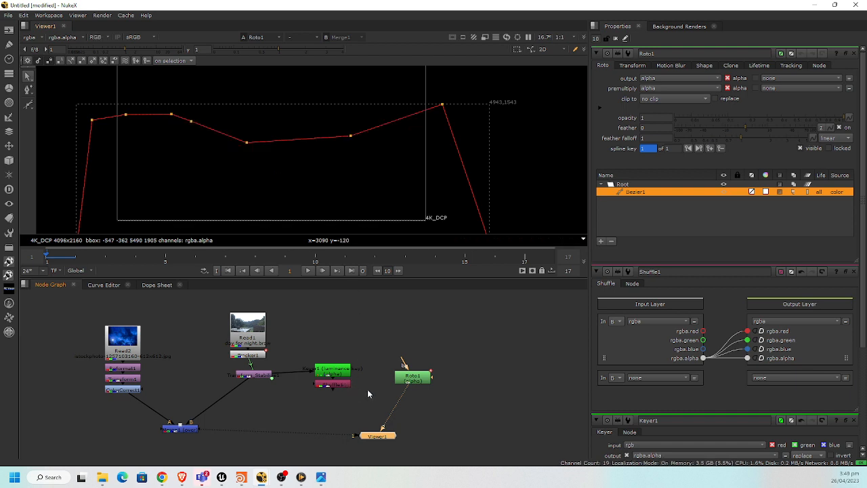
# View the Shuffle output and invert the Keyer's luminance matte
pyautogui.click(341, 387)
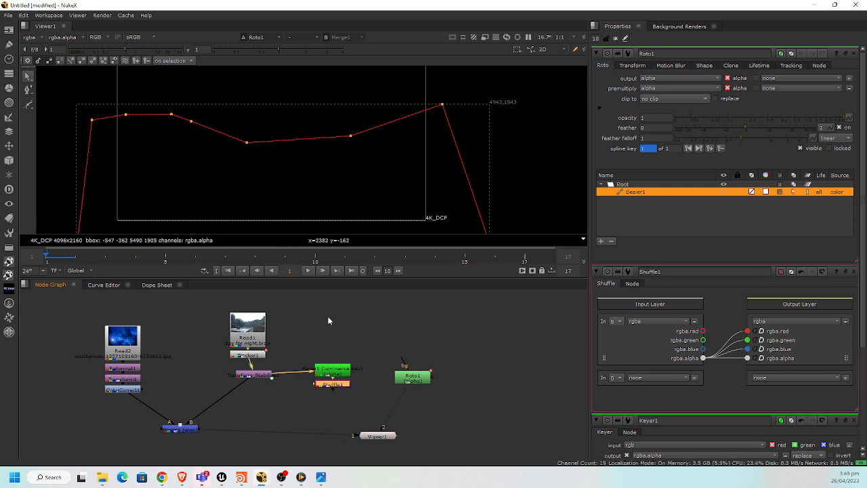
pyautogui.press('1')
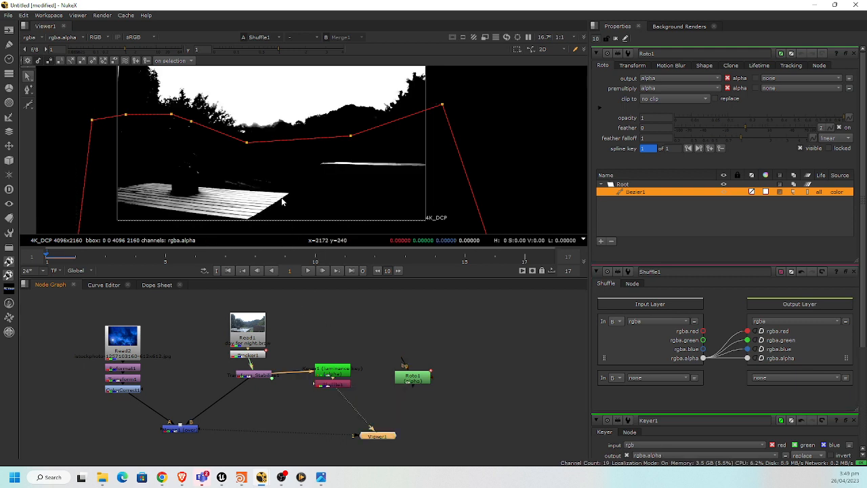
pyautogui.doubleClick(336, 377)
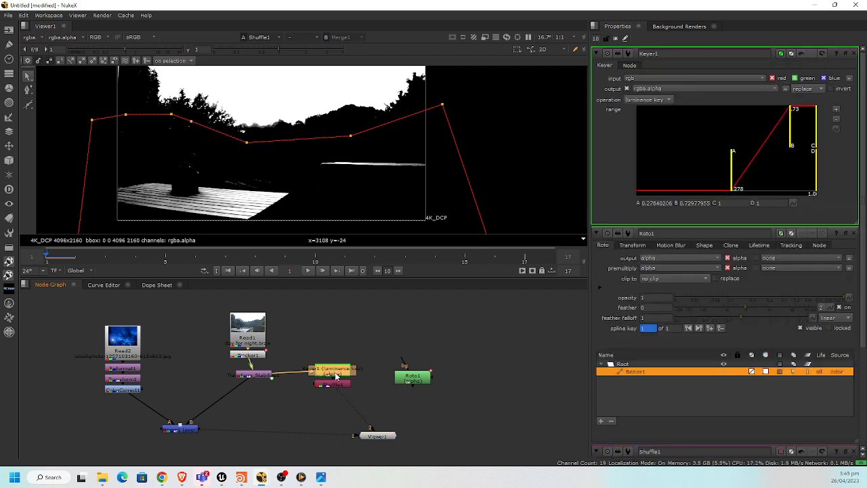
pyautogui.click(832, 89)
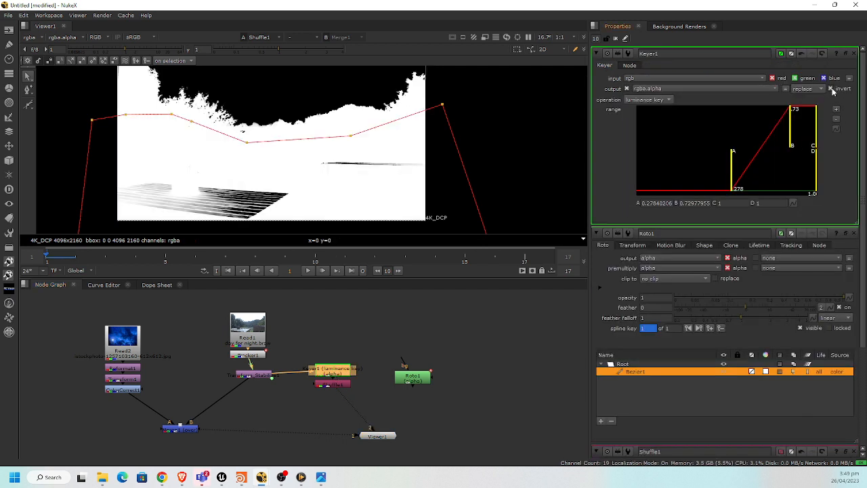
pyautogui.moveTo(336, 137); pyautogui.dragTo(375, 147, button='middle')
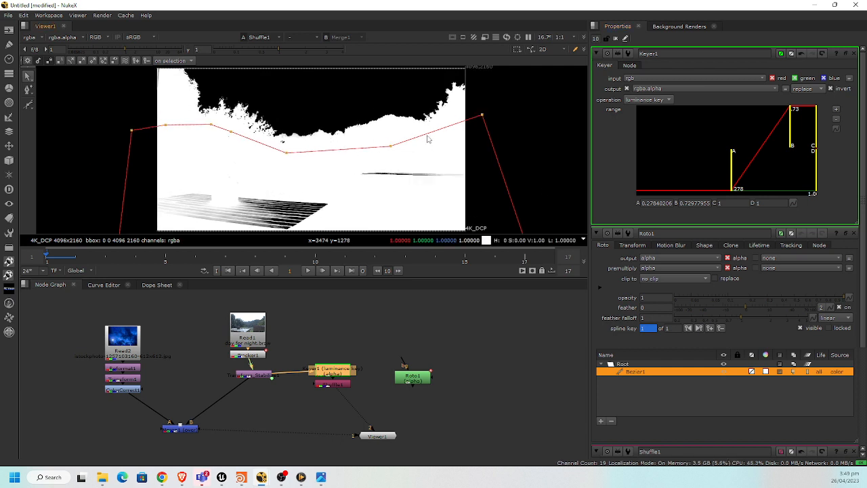
pyautogui.click(337, 398)
pyautogui.press('Tab')
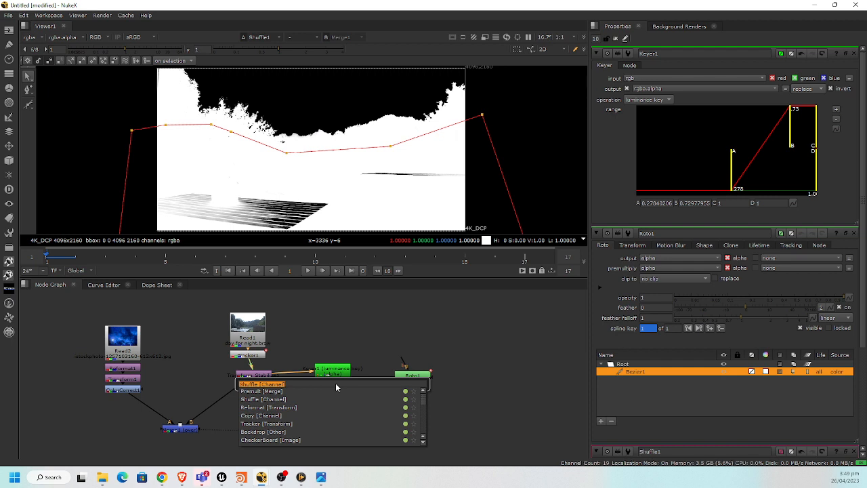
pyautogui.write('M')
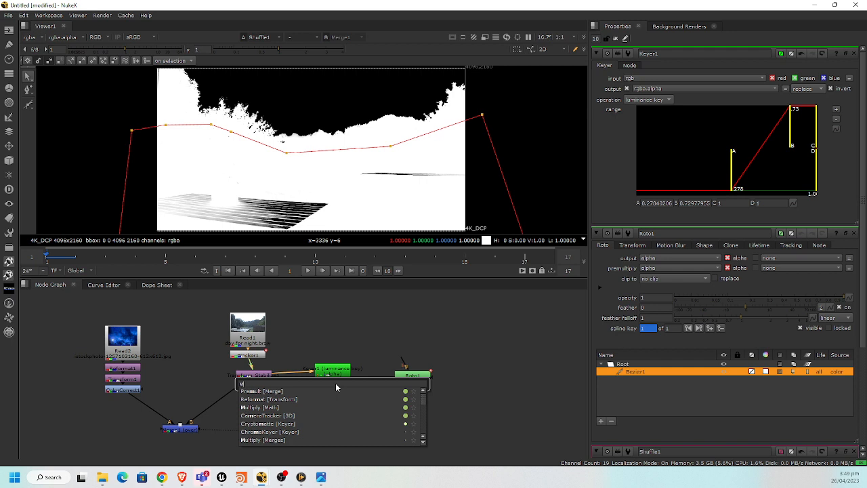
pyautogui.press('Escape')
pyautogui.press('Escape')
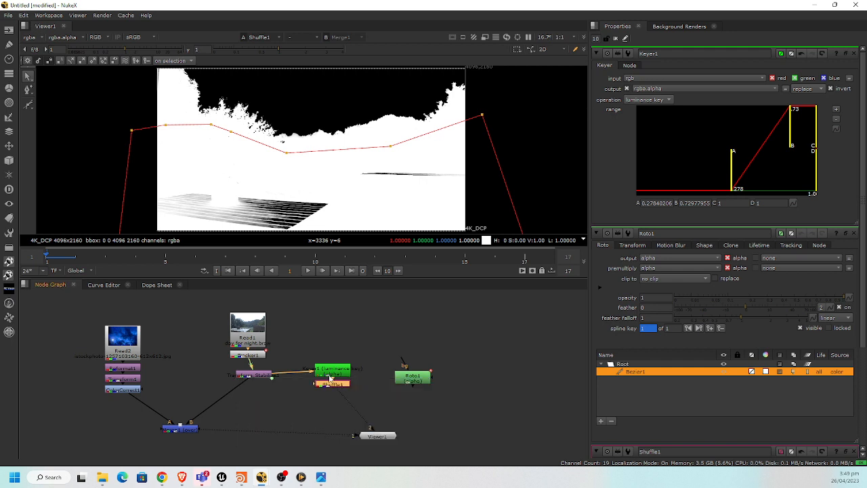
# Merge the shuffled key (A) over the Roto node (B) with a new Merge node and move the Viewer node below it
pyautogui.press('m')
pyautogui.moveTo(386, 385); pyautogui.dragTo(375, 449)
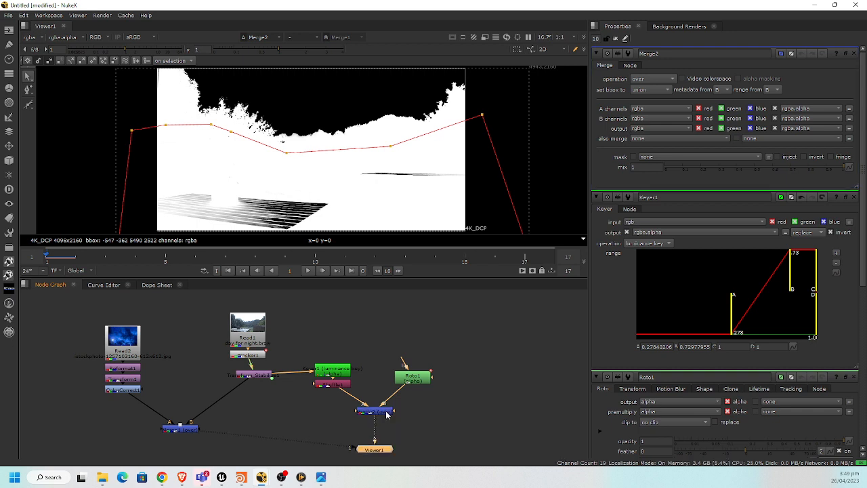
pyautogui.click(388, 410)
# Set the Roto node's output channels to rgba
pyautogui.doubleClick(409, 383)
pyautogui.click(679, 78)
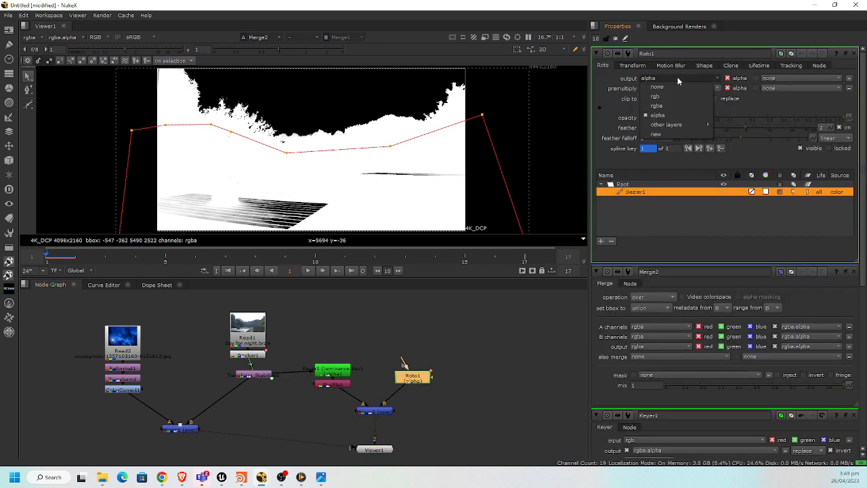
pyautogui.click(671, 105)
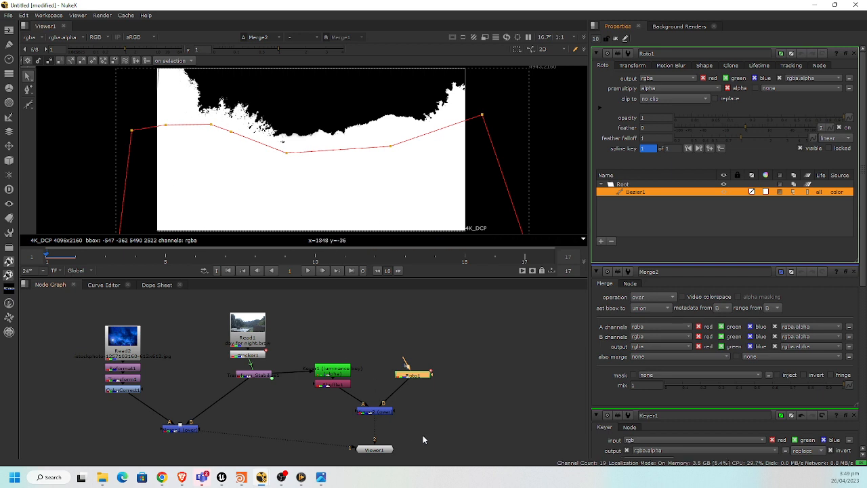
# Move the Viewer node further down and add an unconnected Copy node below the stabilized transform
pyautogui.moveTo(423, 435); pyautogui.dragTo(418, 401, button='middle')
pyautogui.moveTo(369, 420); pyautogui.dragTo(345, 457)
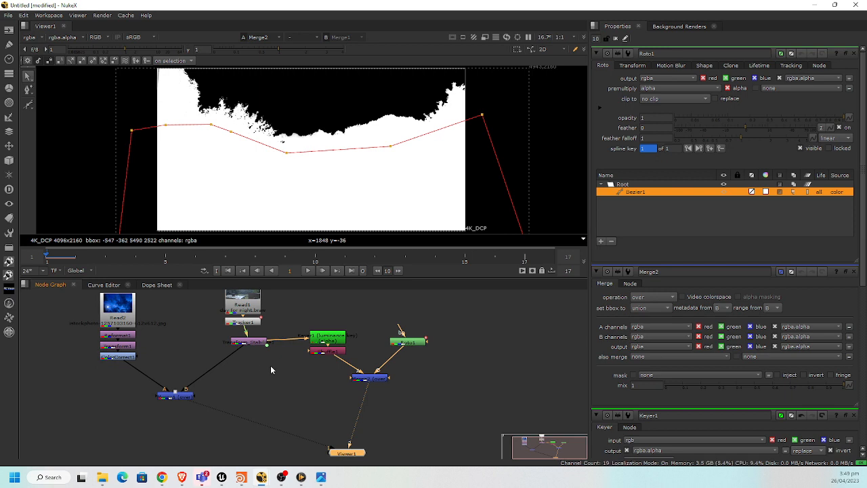
pyautogui.moveTo(272, 380); pyautogui.dragTo(253, 377, button='middle')
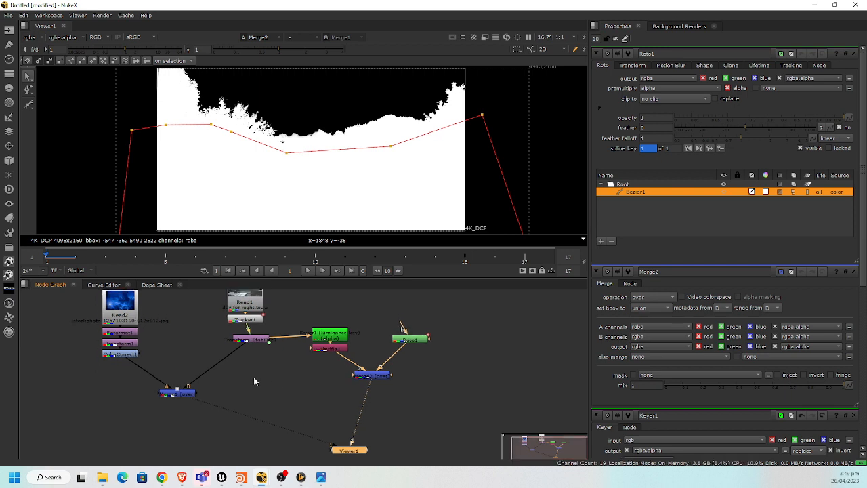
pyautogui.press('Tab')
pyautogui.write('COPY')
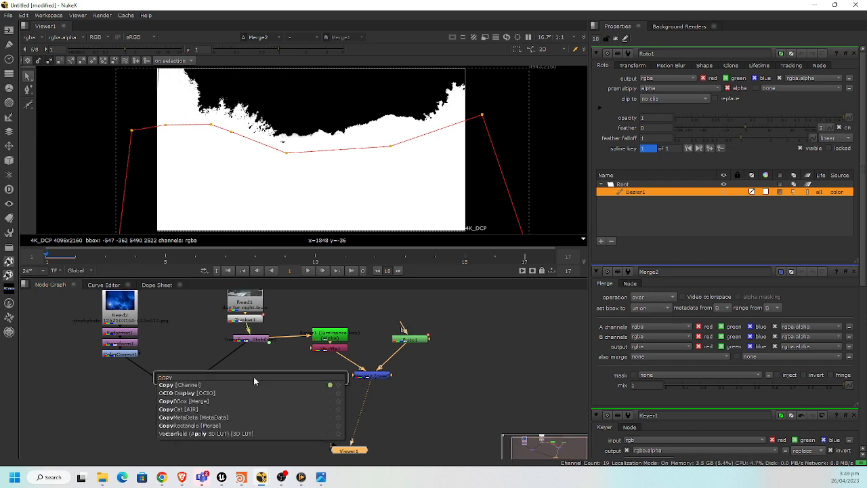
pyautogui.press('Down')
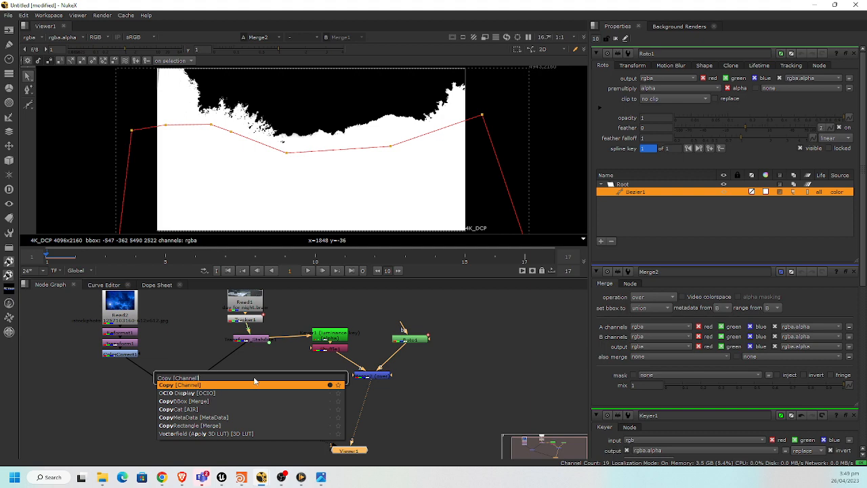
pyautogui.press('Return')
pyautogui.scroll(5, 251, 382)
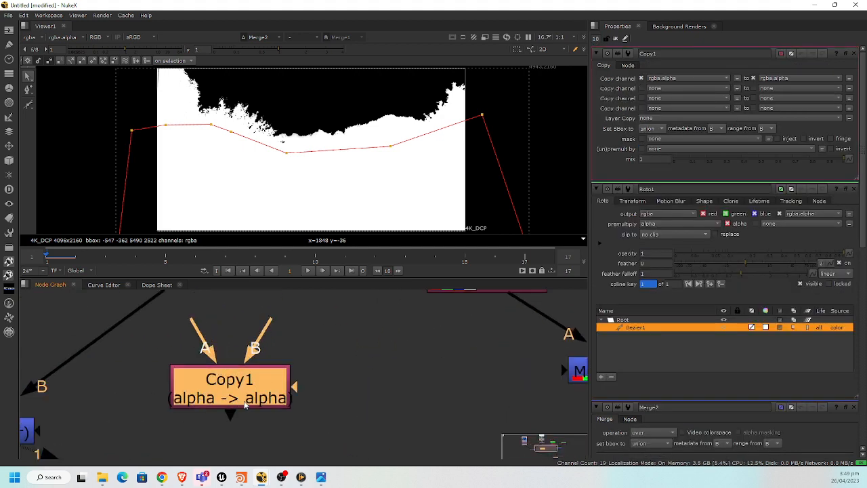
# Connect the Copy node's A input to the matte Merge and its B input to Transform_Stabilize
pyautogui.scroll(-3, 341, 379)
pyautogui.moveTo(347, 376); pyautogui.dragTo(300, 373, button='middle')
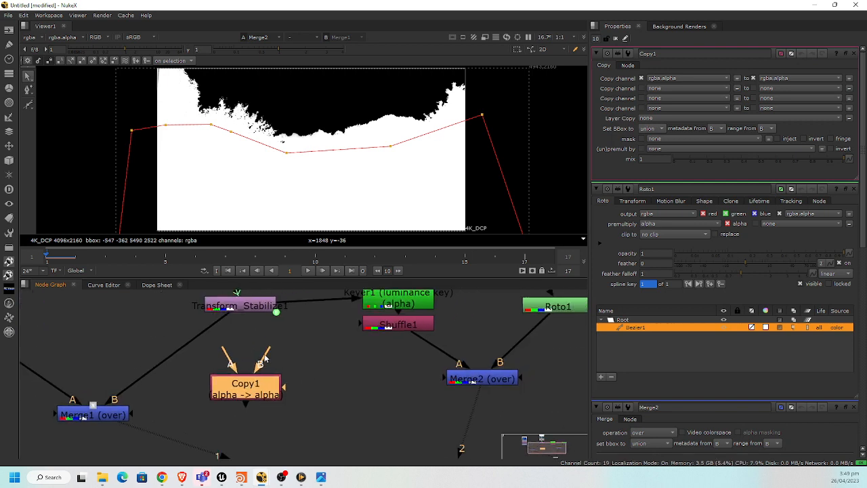
pyautogui.moveTo(232, 362); pyautogui.dragTo(478, 378)
pyautogui.moveTo(264, 364); pyautogui.dragTo(242, 312)
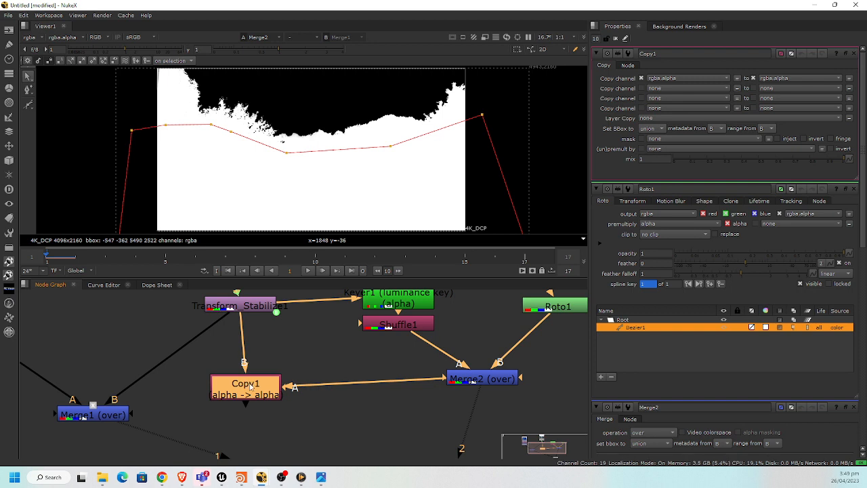
# View the Copy node's output and compare its colour image with the copied alpha matte
pyautogui.press('1')
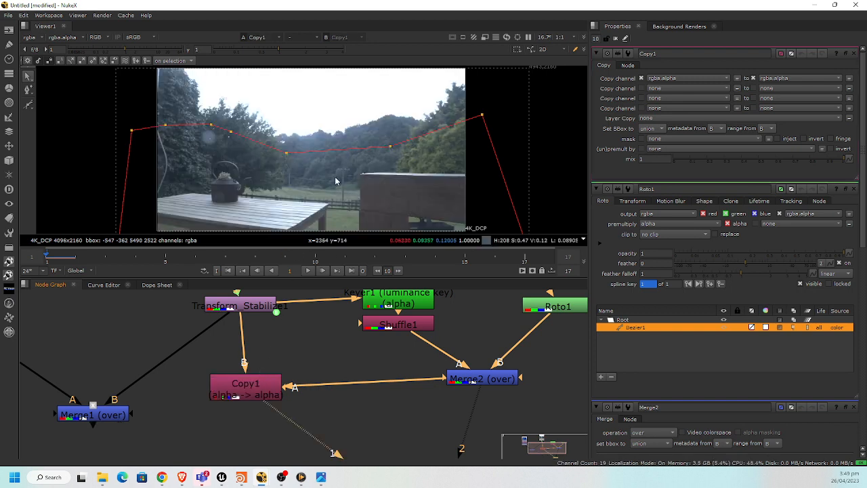
pyautogui.press('a')
pyautogui.press('a')
pyautogui.press('a')
pyautogui.press('a')
pyautogui.press('a')
pyautogui.press('a')
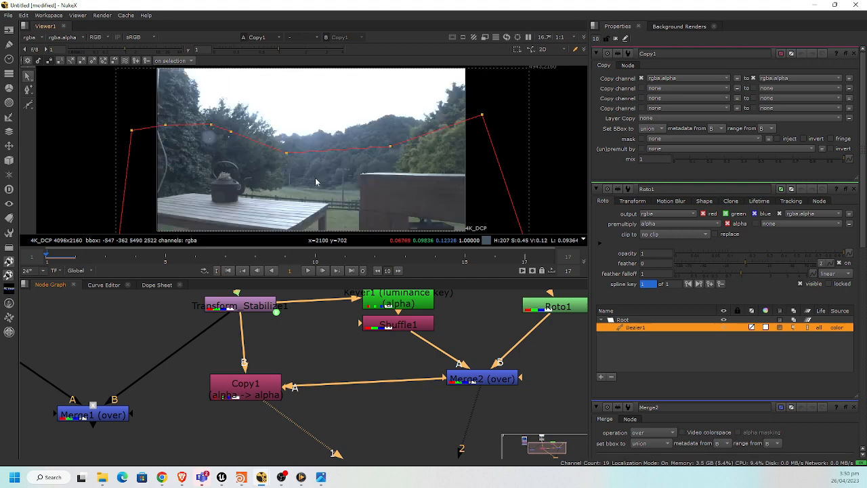
pyautogui.press('a')
pyautogui.press('a')
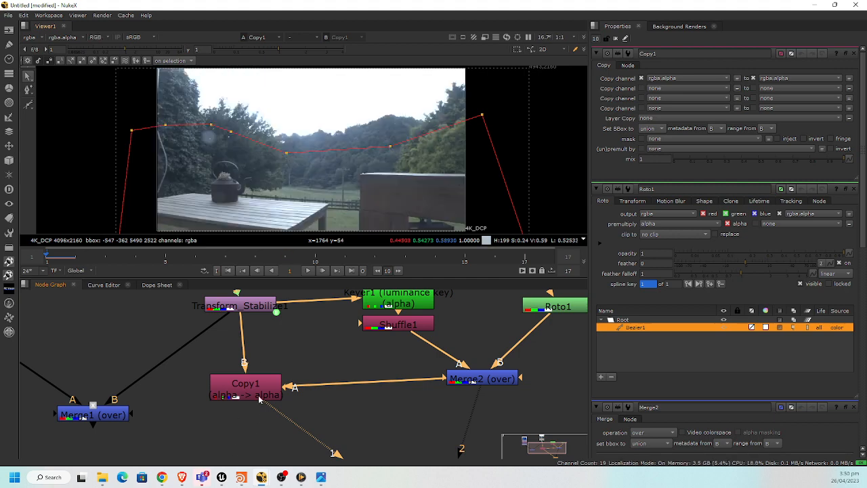
# Add a Premult node directly after Copy1 and fit the node graph in view
pyautogui.click(261, 392)
pyautogui.press('Tab')
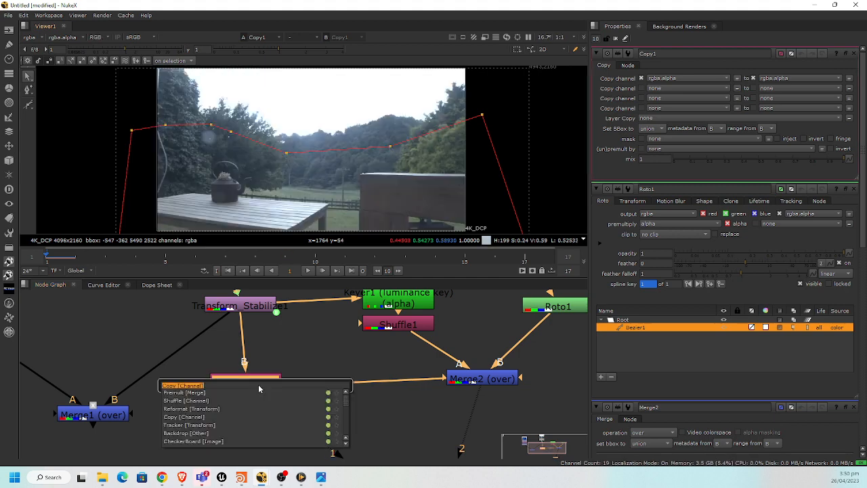
pyautogui.write('premult')
pyautogui.press('Return')
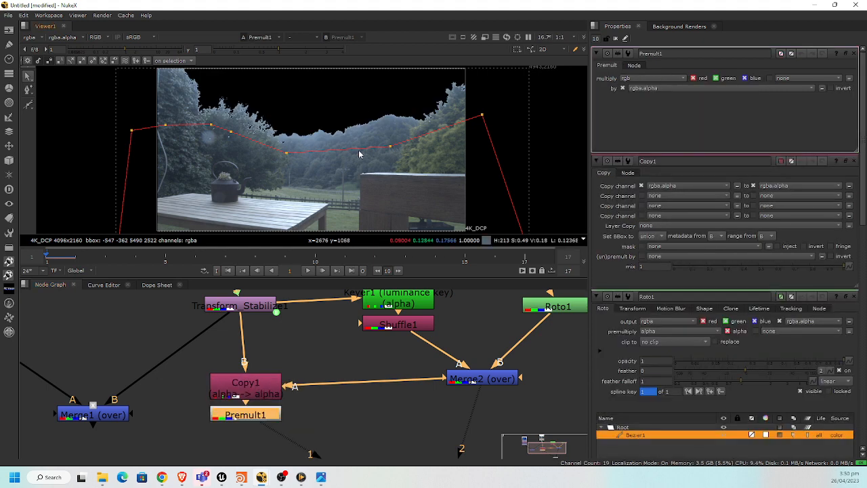
pyautogui.press('f')
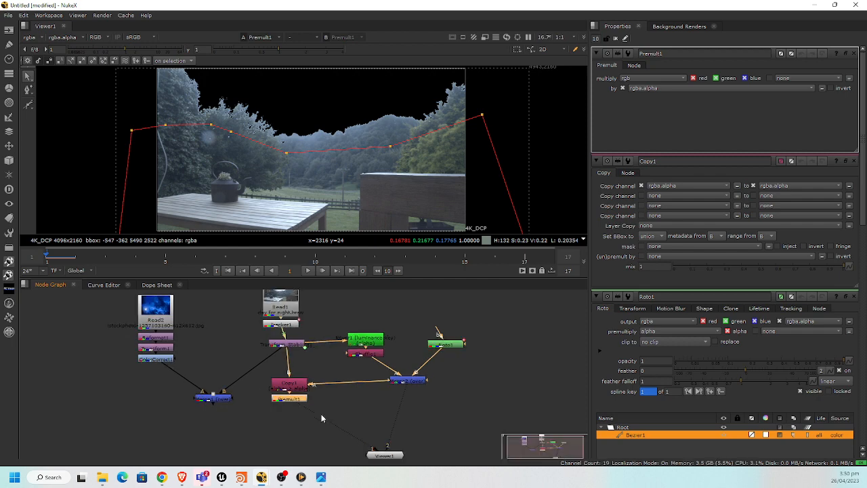
# Rewire Merge1 with its B input from ColorCorrect1 and A input from Premult1, and view the merge result
pyautogui.click(222, 401)
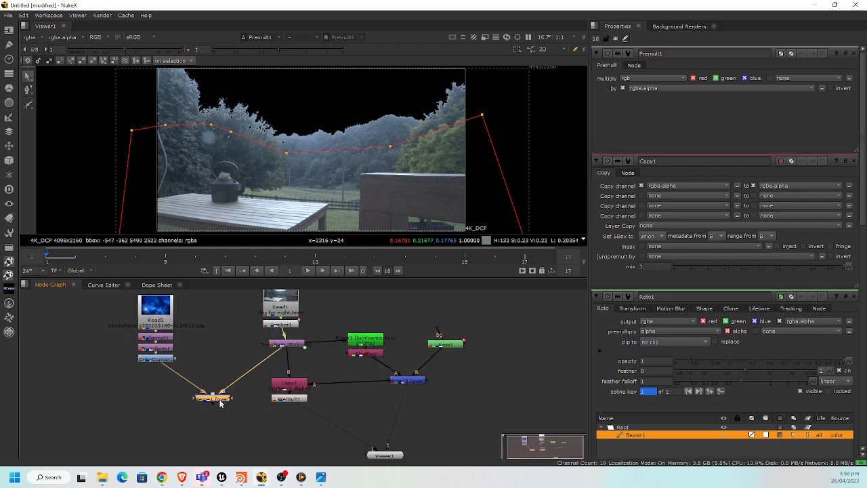
pyautogui.moveTo(220, 403); pyautogui.dragTo(220, 412)
pyautogui.moveTo(265, 360); pyautogui.dragTo(228, 389)
pyautogui.moveTo(164, 369)
pyautogui.mouseDown()
pyautogui.moveTo(203, 391)
pyautogui.moveTo(157, 360)
pyautogui.mouseUp()
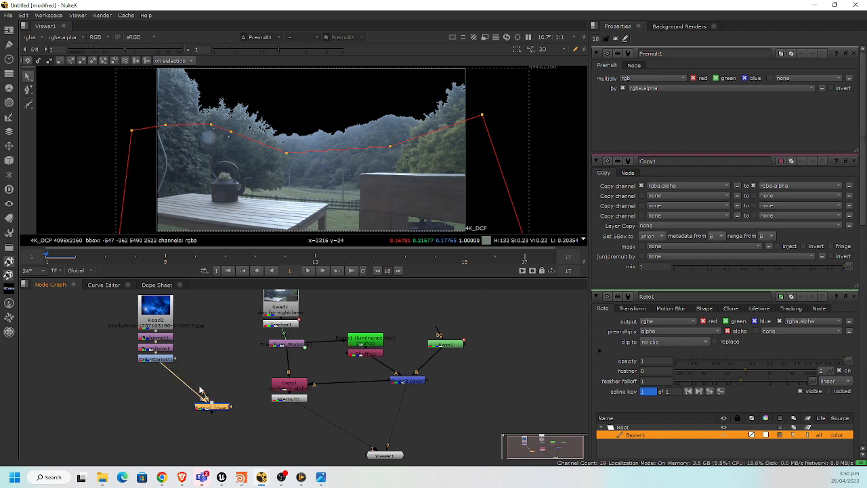
pyautogui.moveTo(204, 393); pyautogui.dragTo(279, 401)
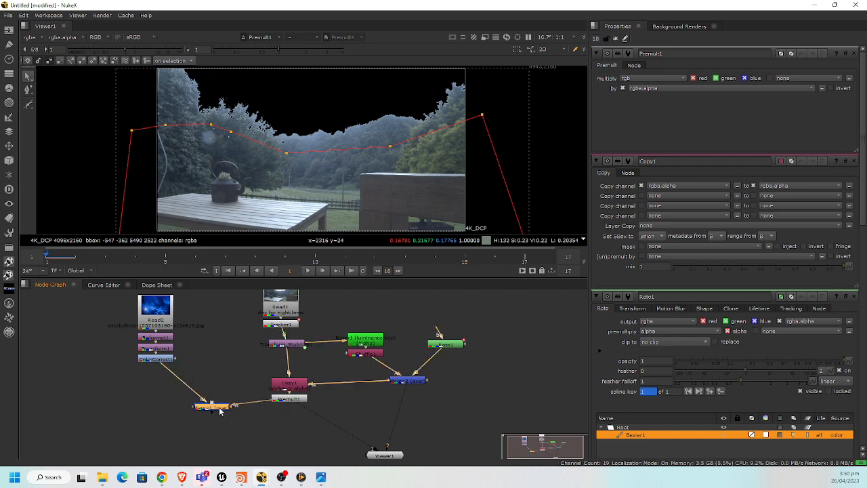
pyautogui.press('1')
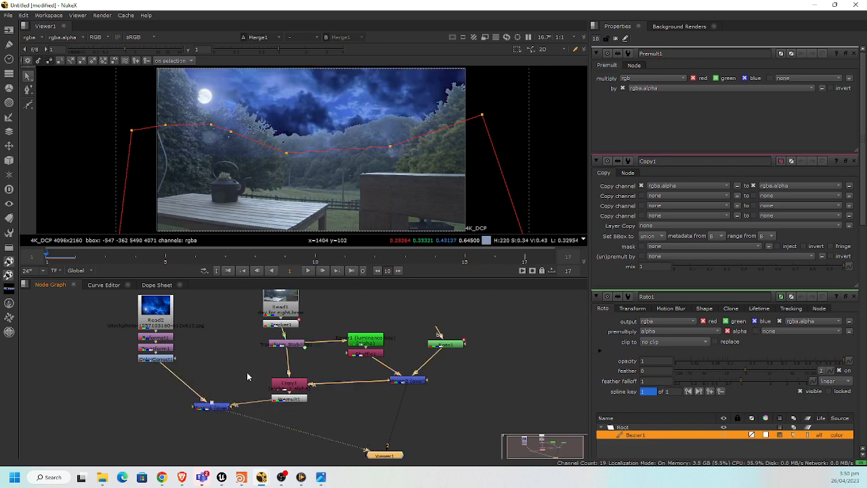
# View ColorCorrect1's output and examine the sky image's alpha channel against its color
pyautogui.scroll(2, 243, 372)
pyautogui.scroll(2, 208, 370)
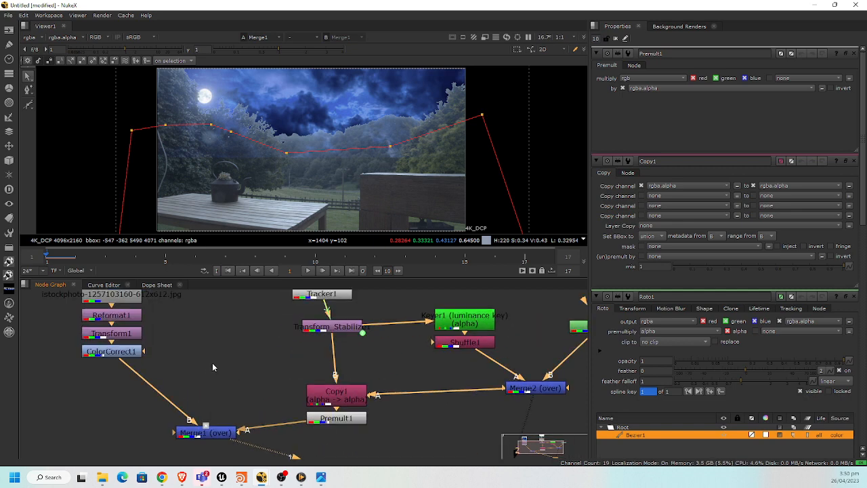
pyautogui.scroll(-2, 204, 364)
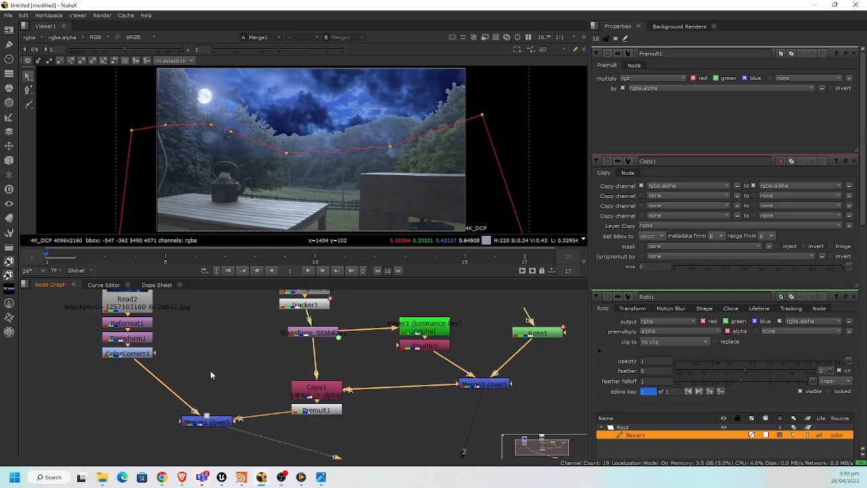
pyautogui.scroll(-1, 210, 370)
pyautogui.moveTo(210, 371); pyautogui.dragTo(219, 388, button='middle')
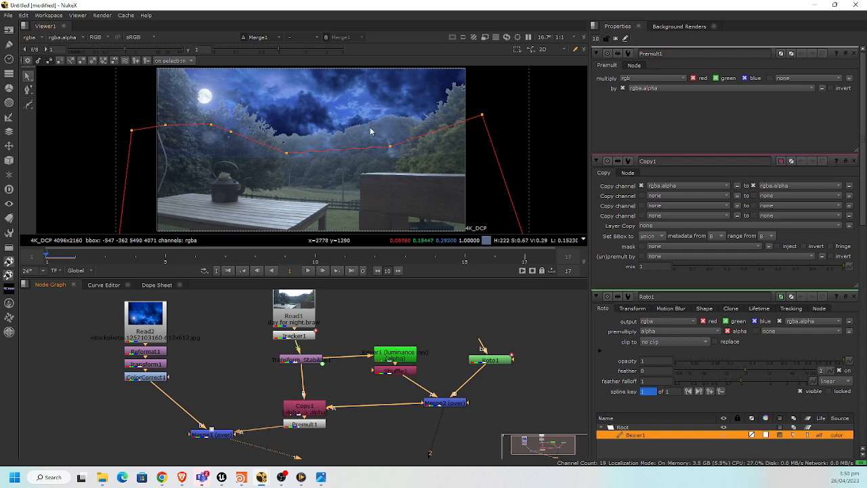
pyautogui.scroll(2, 179, 399)
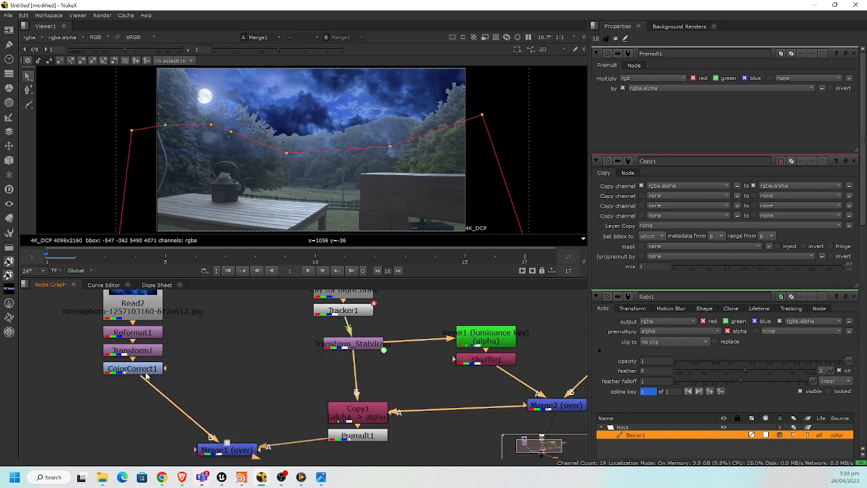
pyautogui.click(150, 370)
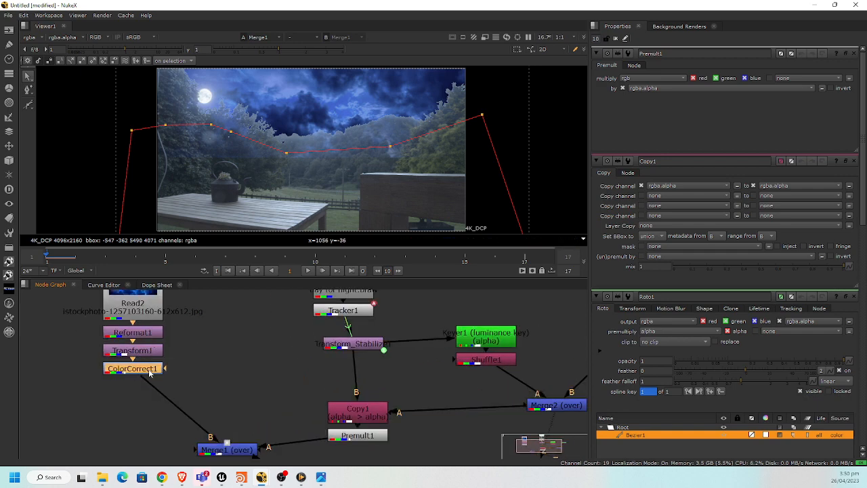
pyautogui.press('3')
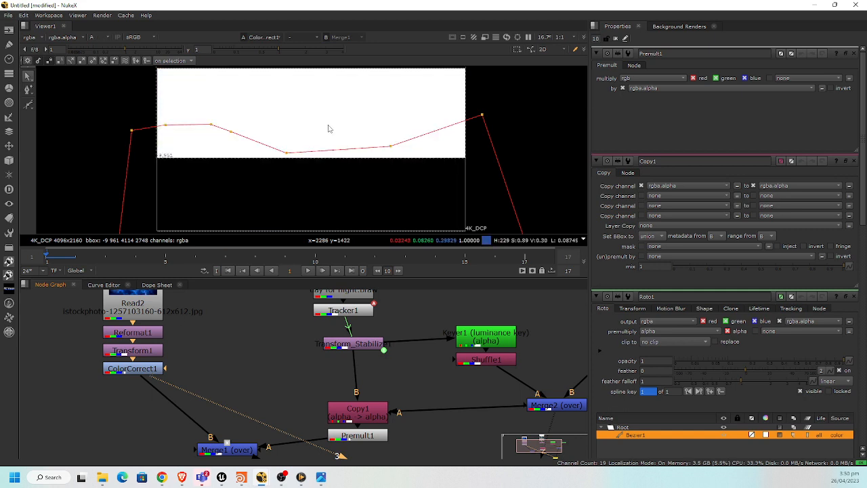
pyautogui.press('a')
pyautogui.press('a')
pyautogui.press('a')
pyautogui.press('a')
pyautogui.press('a')
pyautogui.scroll(1, 263, 224)
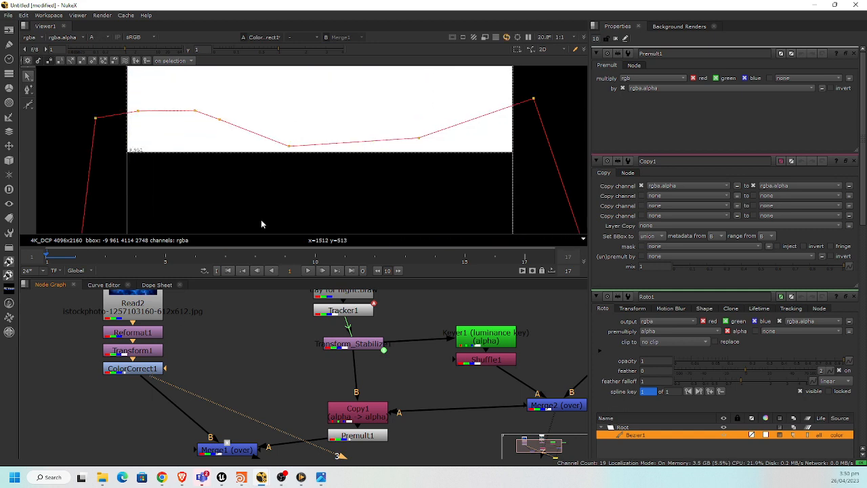
# Detach both Merge1 inputs, reconnect B to ColorCorrect1 and A to Premult1, and view the merge again
pyautogui.click(143, 369)
pyautogui.scroll(-3, 203, 368)
pyautogui.hscroll(2, 203, 368)
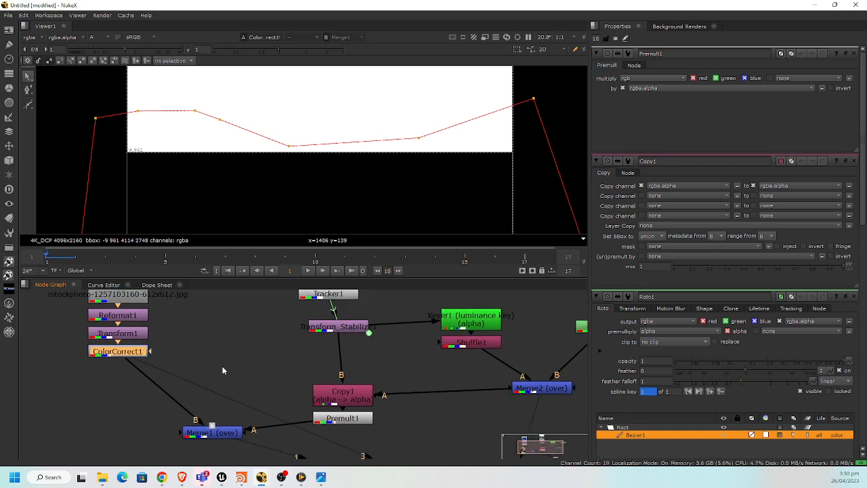
pyautogui.moveTo(289, 405); pyautogui.dragTo(262, 359)
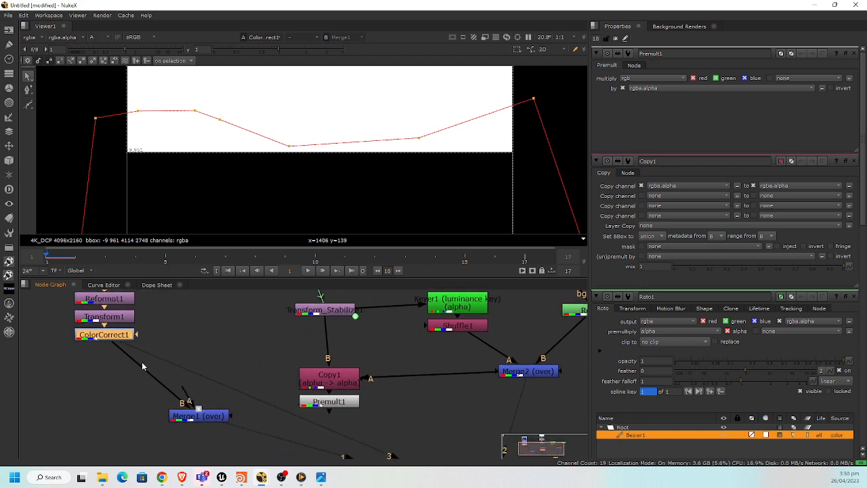
pyautogui.moveTo(142, 366); pyautogui.dragTo(152, 375)
pyautogui.scroll(3, 202, 330)
pyautogui.scroll(-2, 168, 392)
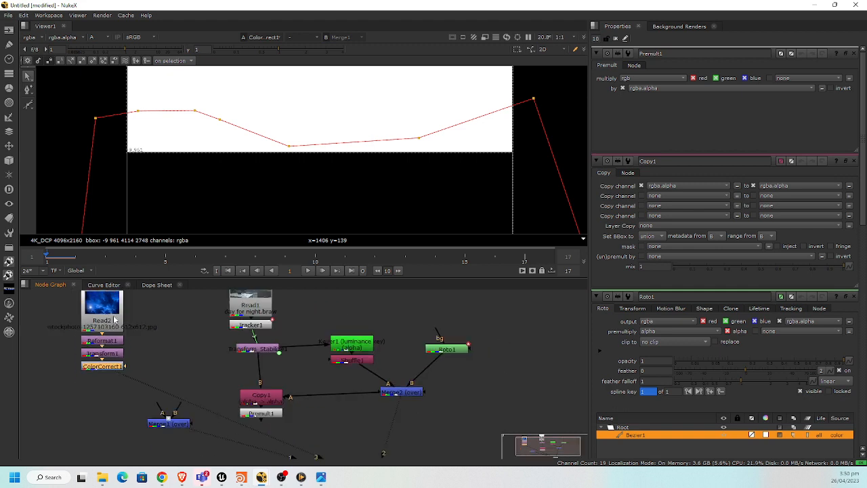
pyautogui.moveTo(158, 403); pyautogui.dragTo(102, 365)
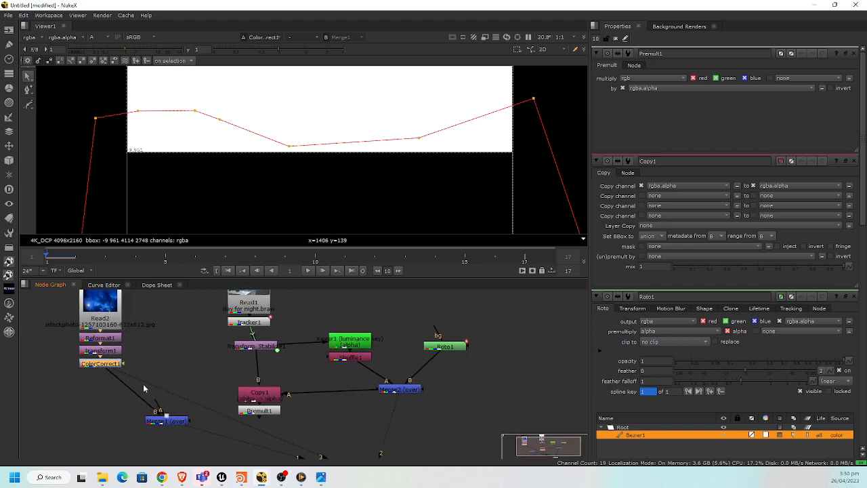
pyautogui.moveTo(160, 406); pyautogui.dragTo(257, 417)
pyautogui.click(217, 381)
pyautogui.press('1')
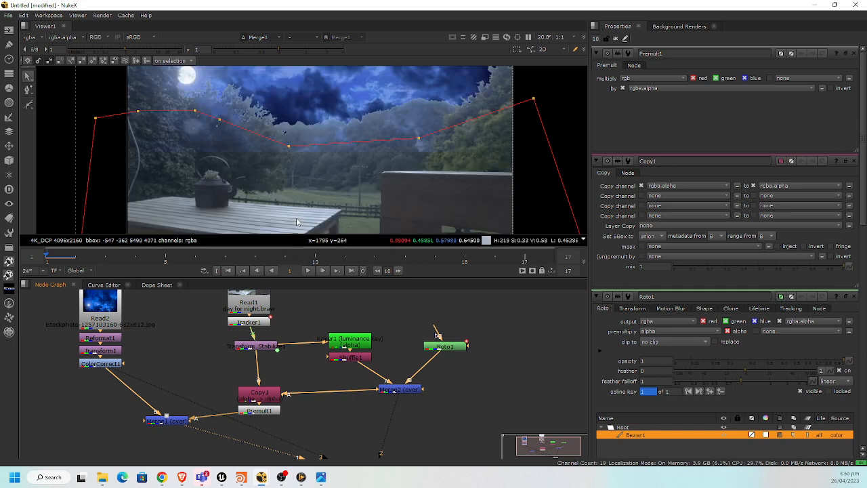
# Try a Premult node after ColorCorrect1 and delete it again
pyautogui.scroll(3, 180, 368)
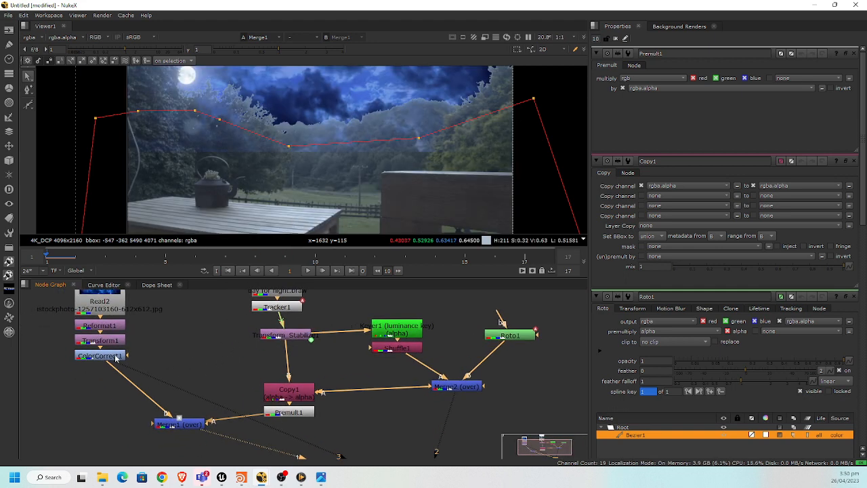
pyautogui.click(114, 357)
pyautogui.press('Tab')
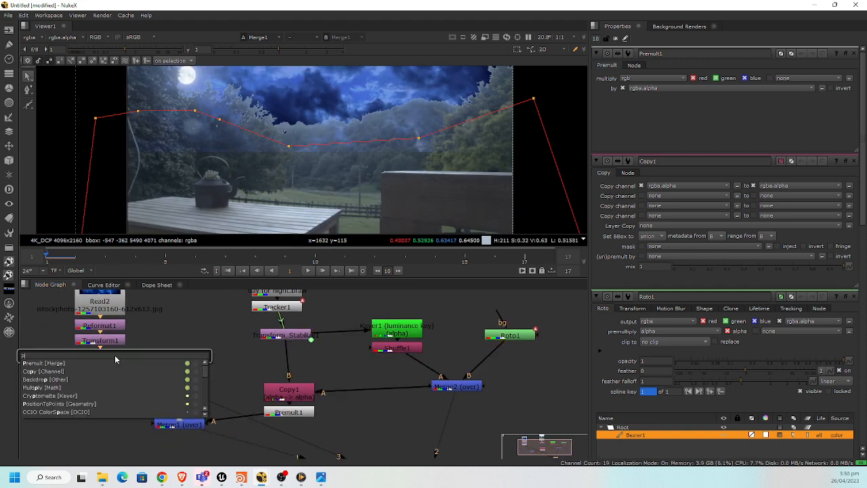
pyautogui.press('Return')
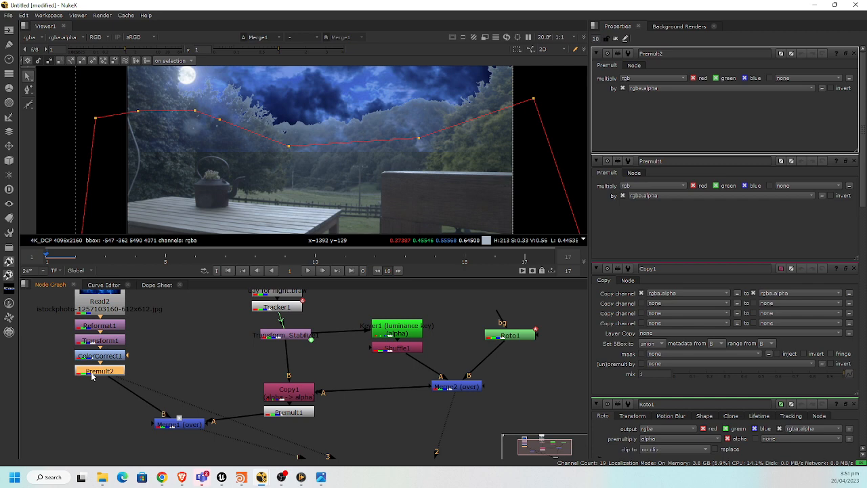
pyautogui.press('Delete')
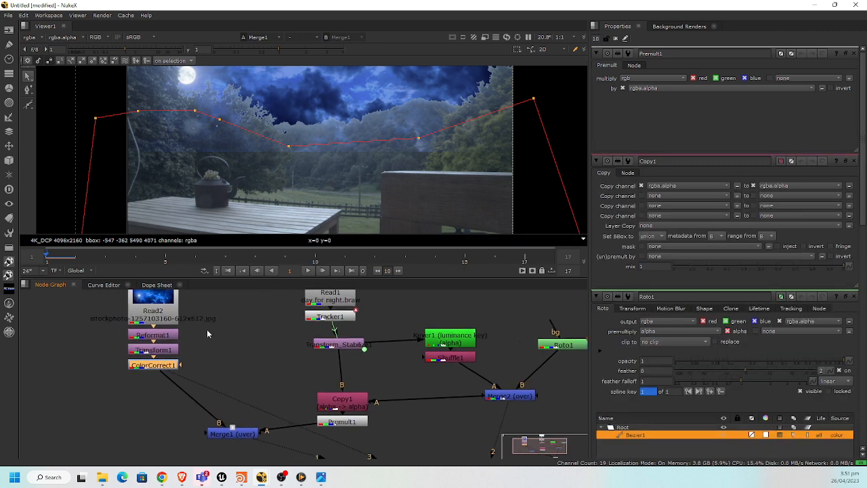
# Add a Constant node beside the sky image's ColorCorrect1 branch
pyautogui.moveTo(137, 333); pyautogui.dragTo(191, 343, button='middle')
pyautogui.moveTo(85, 350); pyautogui.dragTo(127, 359, button='middle')
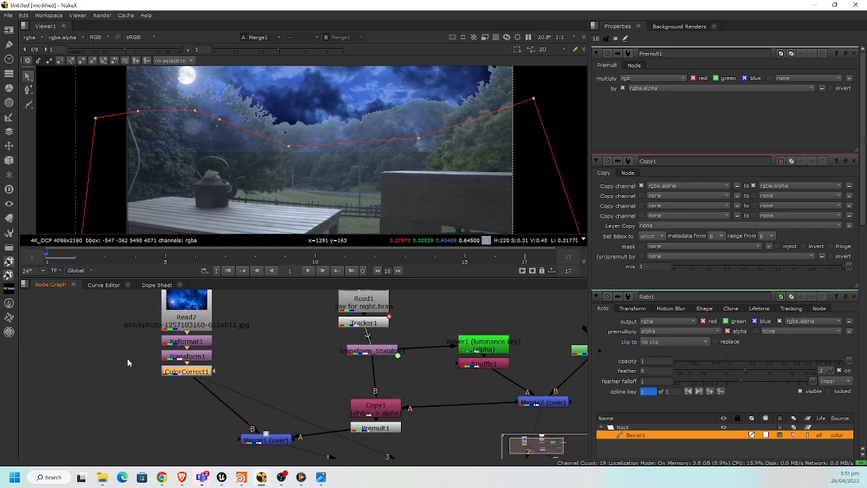
pyautogui.press('Tab')
pyautogui.write('const')
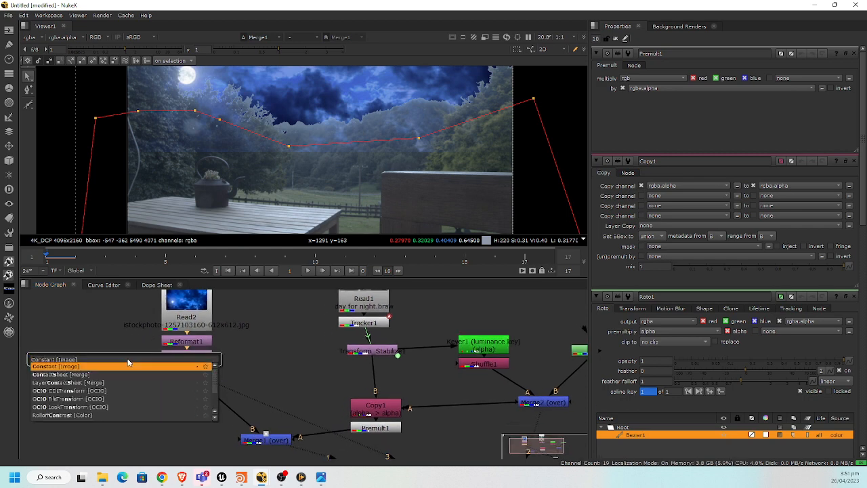
pyautogui.press('Return')
pyautogui.moveTo(128, 364); pyautogui.dragTo(112, 375)
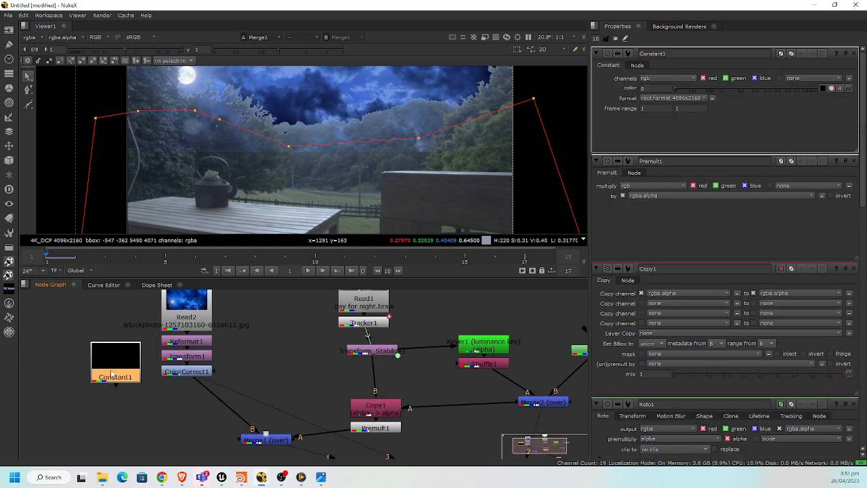
# Set the Constant node's color to 1 and move the node farther from the sky branch
pyautogui.click(802, 89)
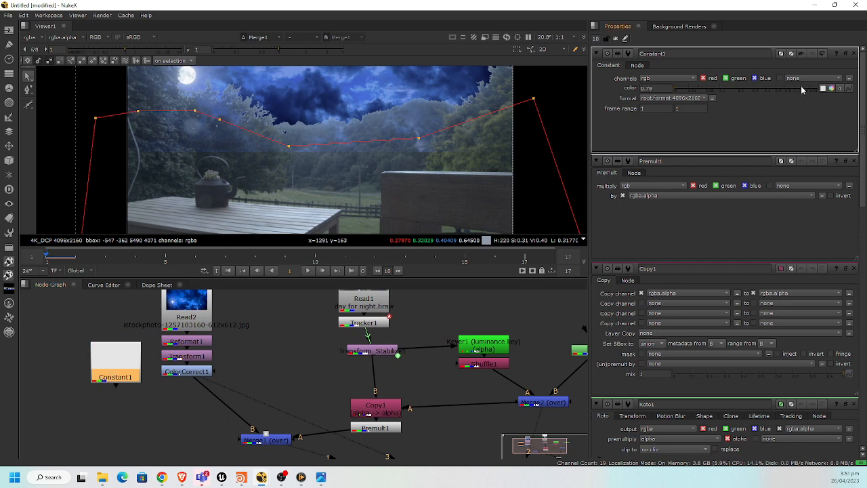
pyautogui.moveTo(109, 385); pyautogui.dragTo(83, 389)
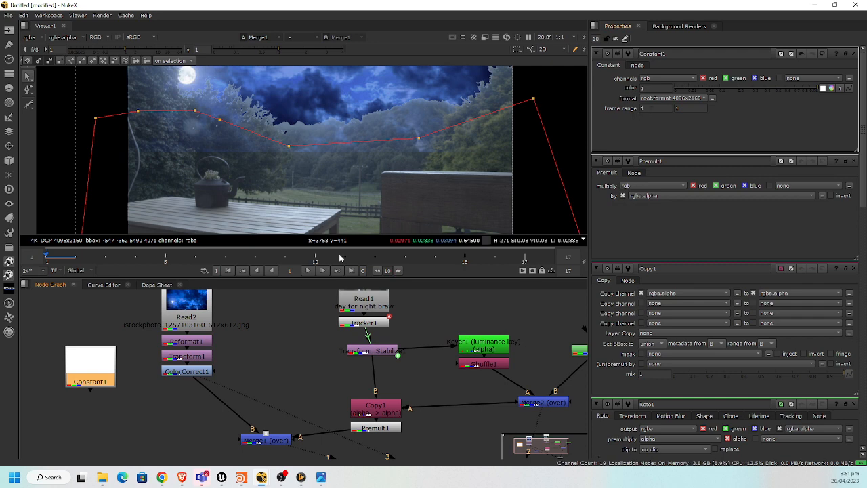
pyautogui.moveTo(101, 371); pyautogui.dragTo(97, 370)
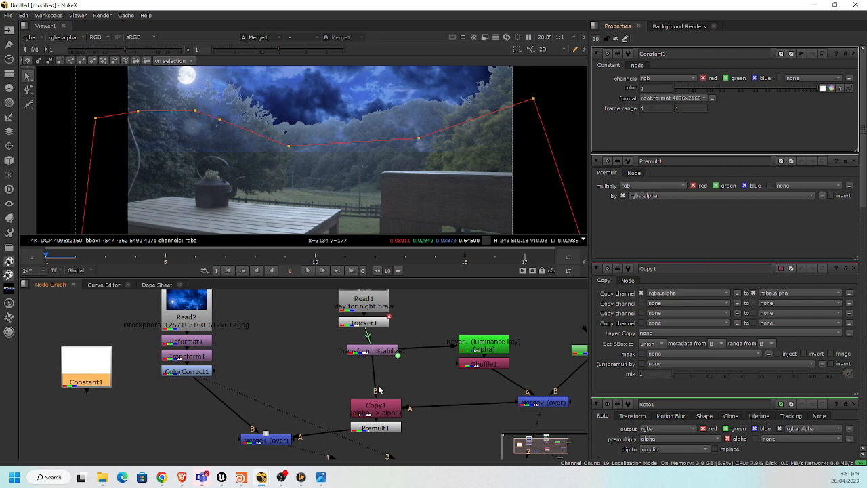
# Duplicate Copy1, connect the duplicate's A input to Constant1 and B to ColorCorrect1, and feed it into Merge1's B input
pyautogui.click(385, 408)
pyautogui.click(147, 417)
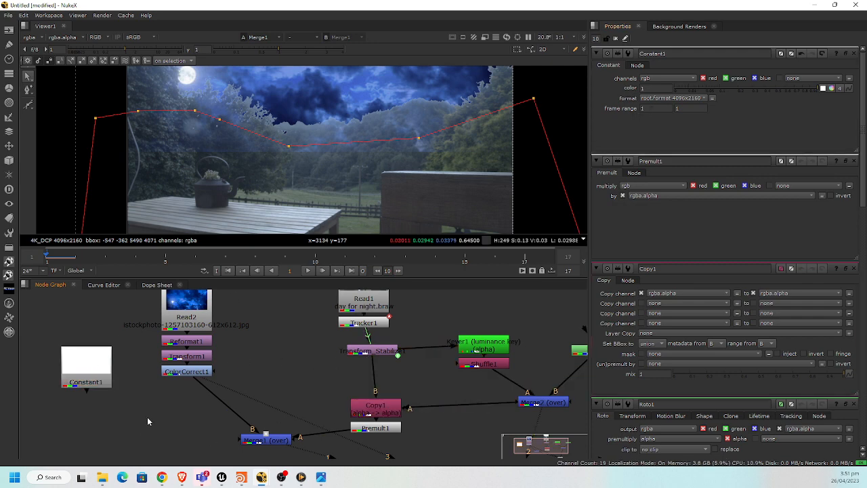
pyautogui.hotkey('ctrl', 'v')
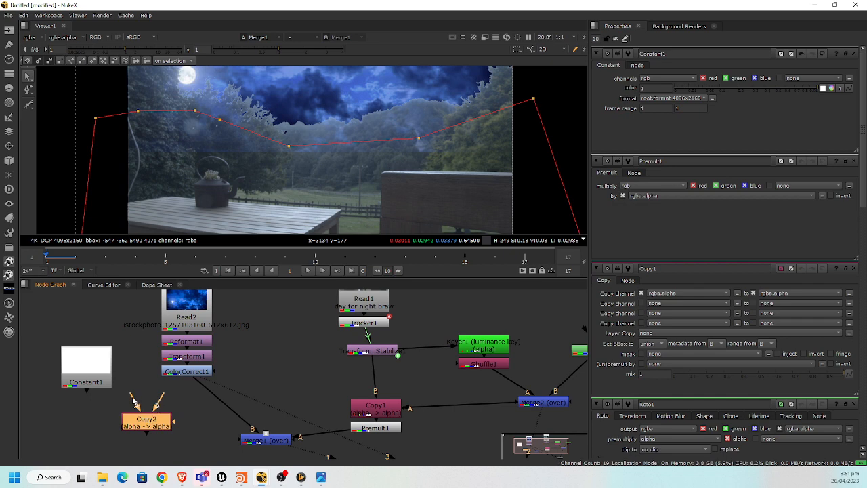
pyautogui.moveTo(133, 402); pyautogui.dragTo(87, 377)
pyautogui.moveTo(161, 400); pyautogui.dragTo(181, 379)
pyautogui.moveTo(169, 419)
pyautogui.mouseDown()
pyautogui.moveTo(219, 388)
pyautogui.moveTo(163, 405)
pyautogui.mouseUp()
pyautogui.scroll(4, 182, 412)
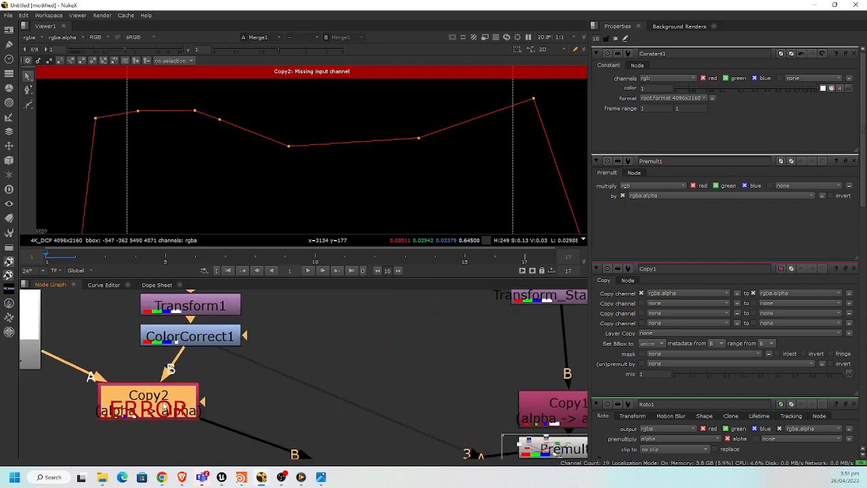
# Disconnect the duplicated Copy2 node from Merge1 and delete it
pyautogui.click(211, 416)
pyautogui.moveTo(206, 421); pyautogui.dragTo(228, 422)
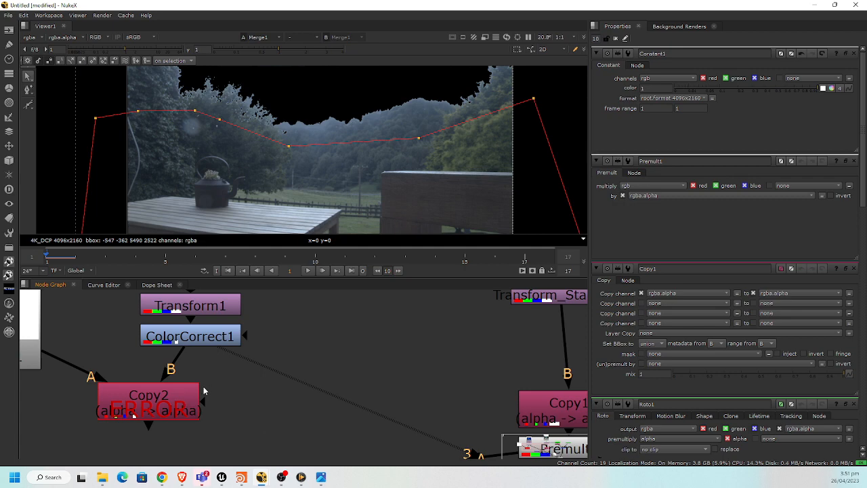
pyautogui.scroll(-1, 204, 391)
pyautogui.click(184, 400)
pyautogui.press('Delete')
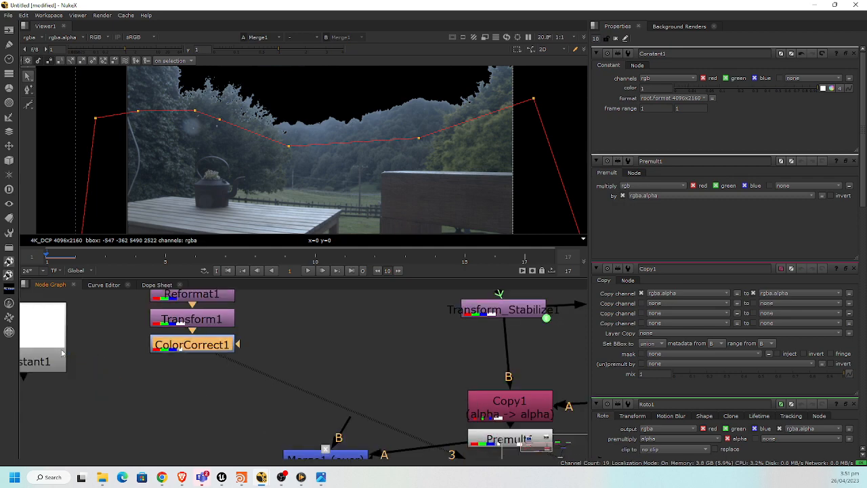
# Set Constant1's channels to rgba and move the node closer to the sky branch
pyautogui.click(61, 353)
pyautogui.click(662, 80)
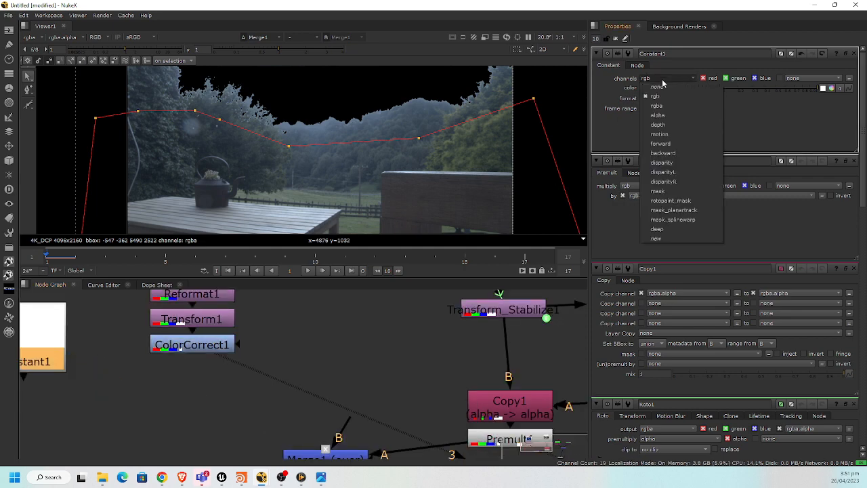
pyautogui.click(677, 107)
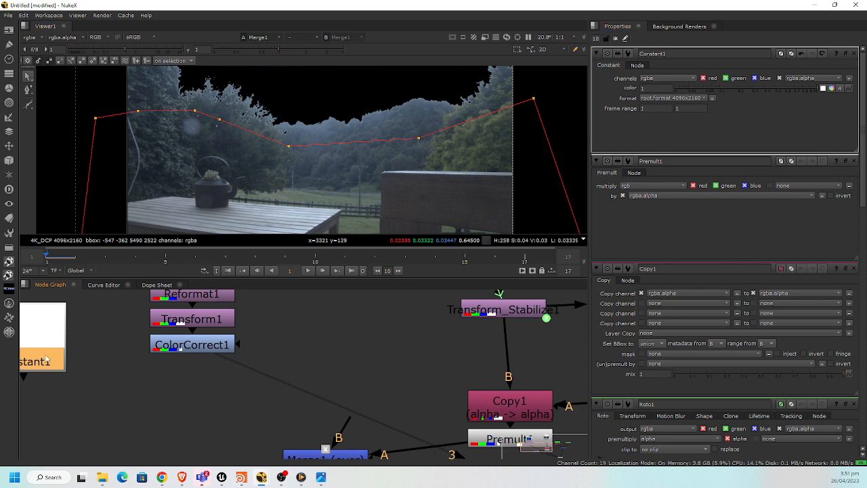
pyautogui.moveTo(48, 372); pyautogui.dragTo(73, 373)
# Add a Copy node with input A on Constant1 and B on ColorCorrect1, and feed it into Merge1's B input
pyautogui.press('Tab')
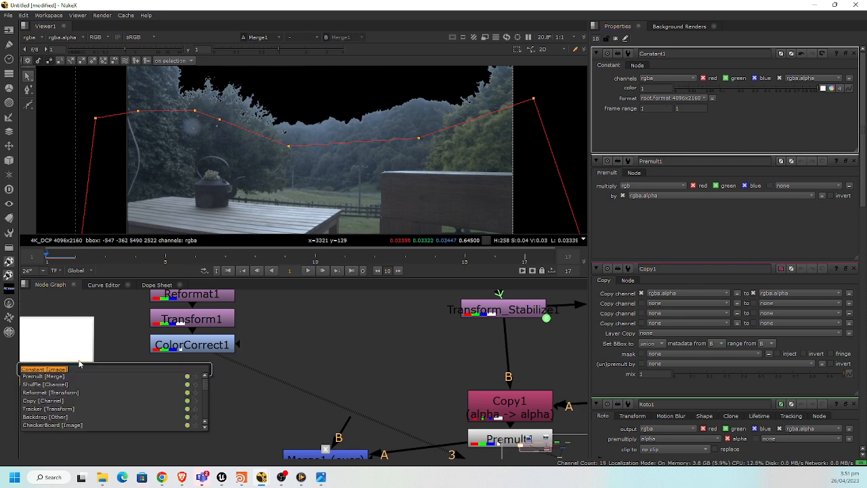
pyautogui.click(54, 402)
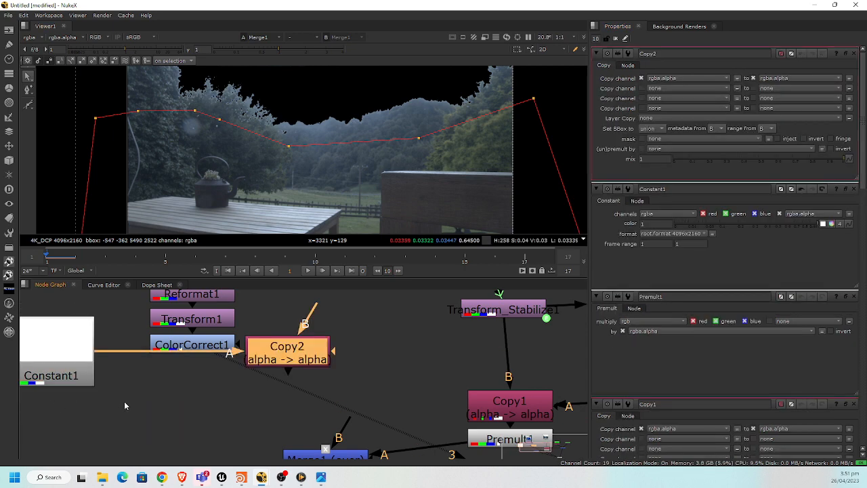
pyautogui.moveTo(300, 360); pyautogui.dragTo(189, 422)
pyautogui.moveTo(186, 392); pyautogui.dragTo(209, 358)
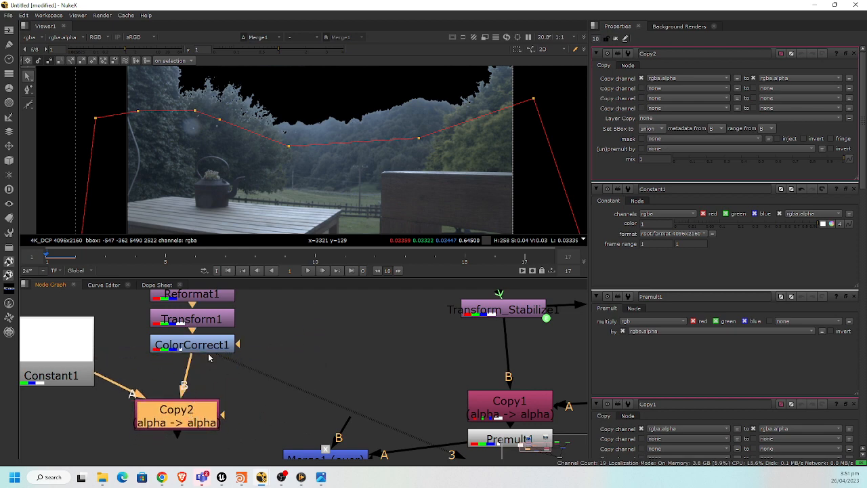
pyautogui.moveTo(194, 418); pyautogui.dragTo(201, 398)
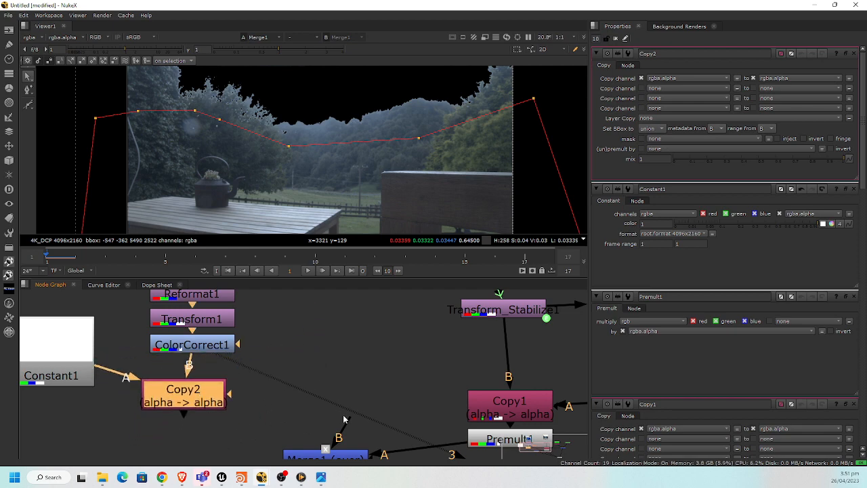
pyautogui.moveTo(339, 428); pyautogui.dragTo(211, 405)
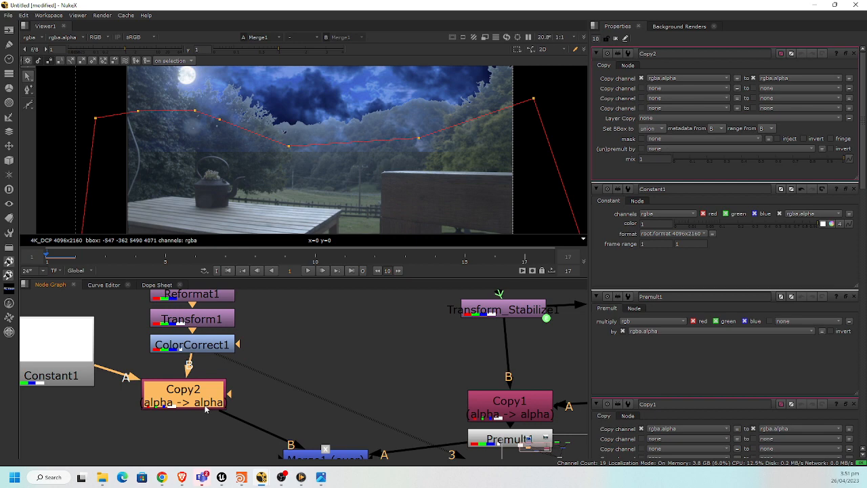
# Check the full composited frame and shift the Read2 node slightly above the sky branch
pyautogui.scroll(-1, 340, 181)
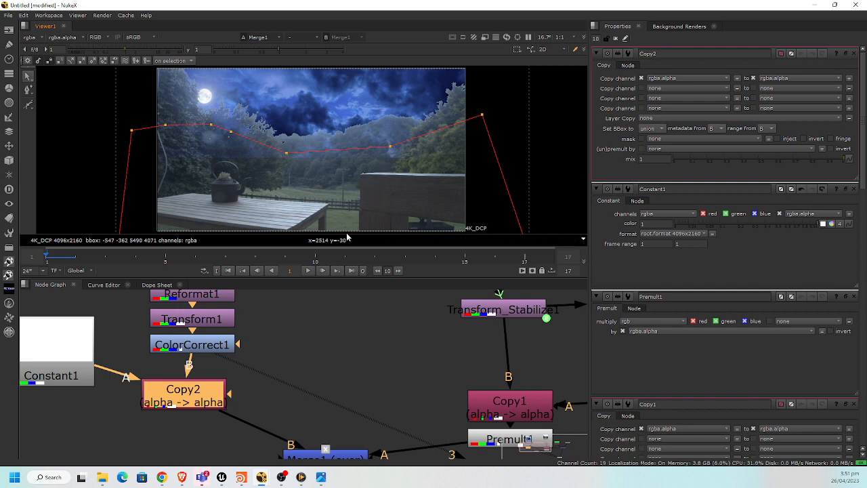
pyautogui.moveTo(365, 361); pyautogui.dragTo(327, 341, button='middle')
pyautogui.scroll(-2, 359, 343)
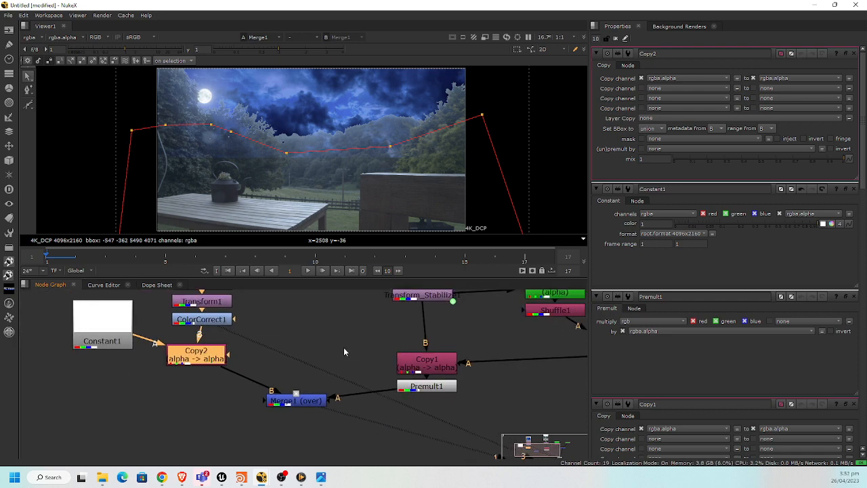
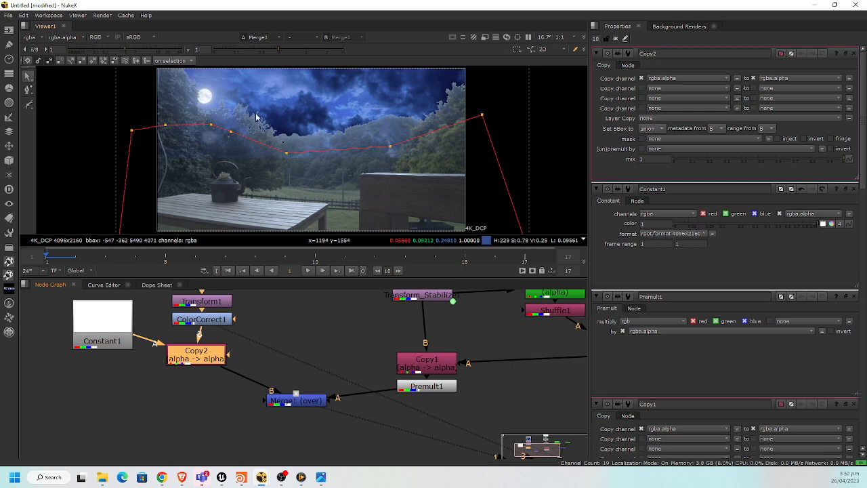
pyautogui.moveTo(322, 327); pyautogui.dragTo(290, 415, button='middle')
pyautogui.moveTo(179, 355); pyautogui.dragTo(196, 346)
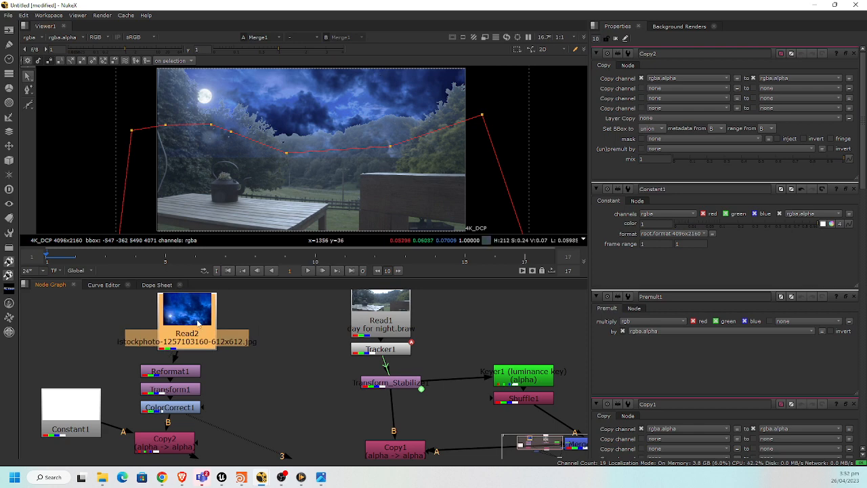
pyautogui.moveTo(222, 366); pyautogui.dragTo(219, 359, button='middle')
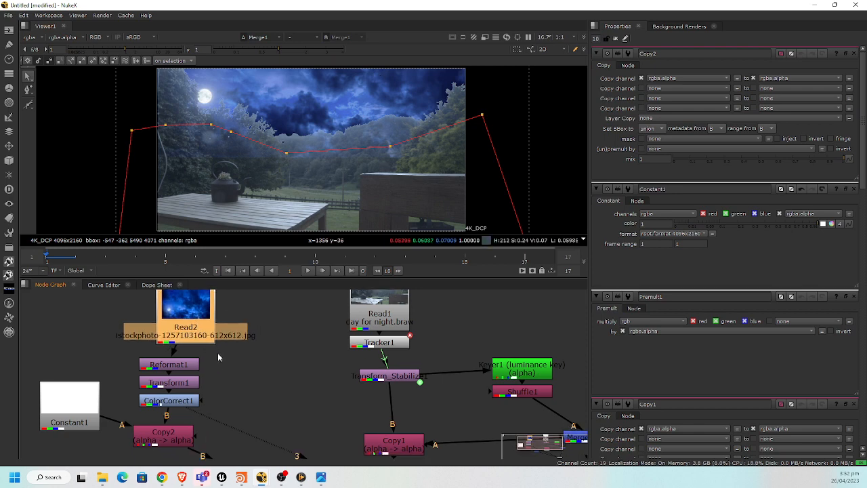
pyautogui.click(321, 477)
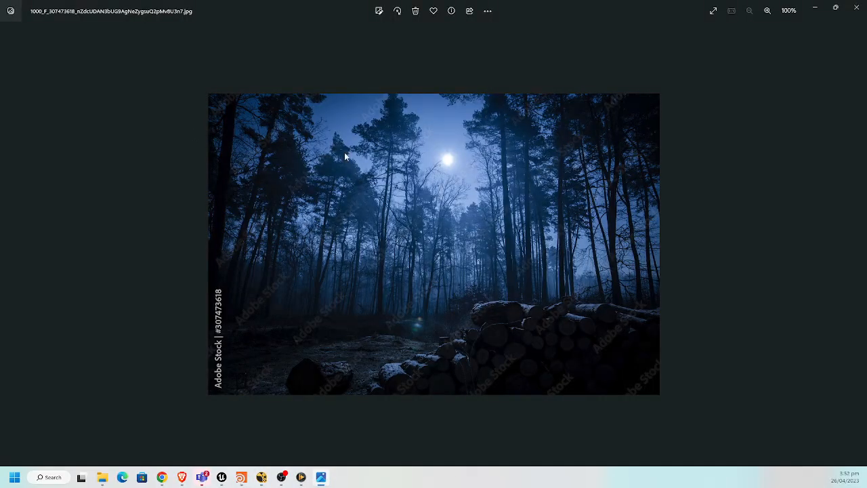
pyautogui.click(102, 477)
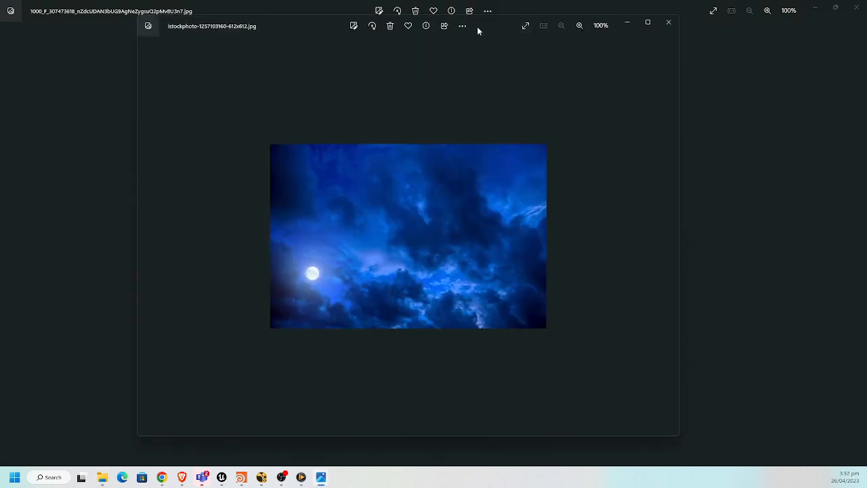
# Save a copy of the sky image as sky in .png format in the Desktop folder day to night > stock image
pyautogui.click(464, 26)
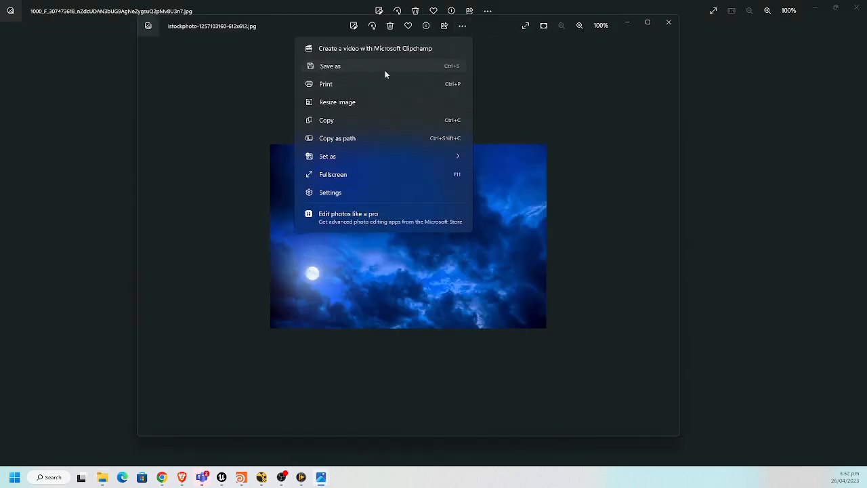
pyautogui.click(384, 68)
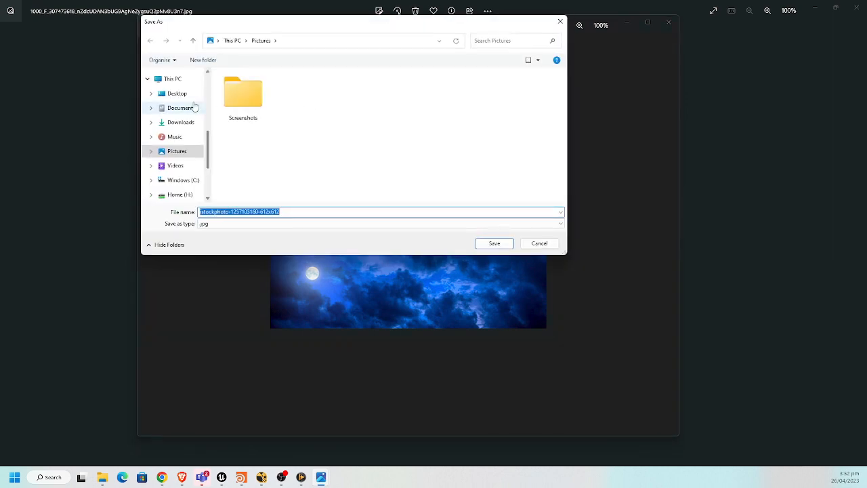
pyautogui.click(178, 94)
pyautogui.click(242, 224)
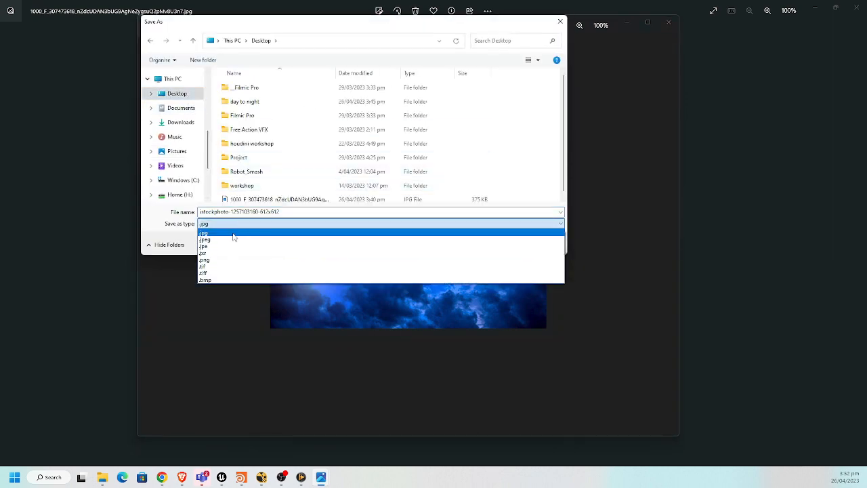
pyautogui.click(226, 261)
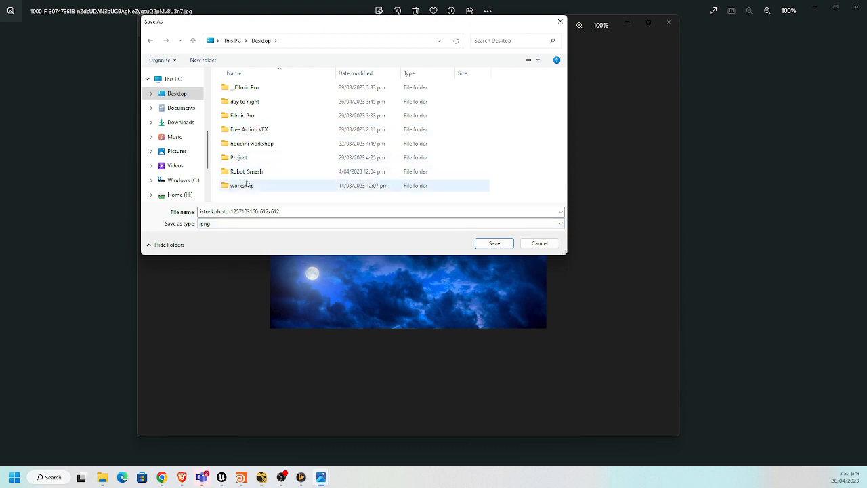
pyautogui.doubleClick(253, 103)
pyautogui.doubleClick(255, 88)
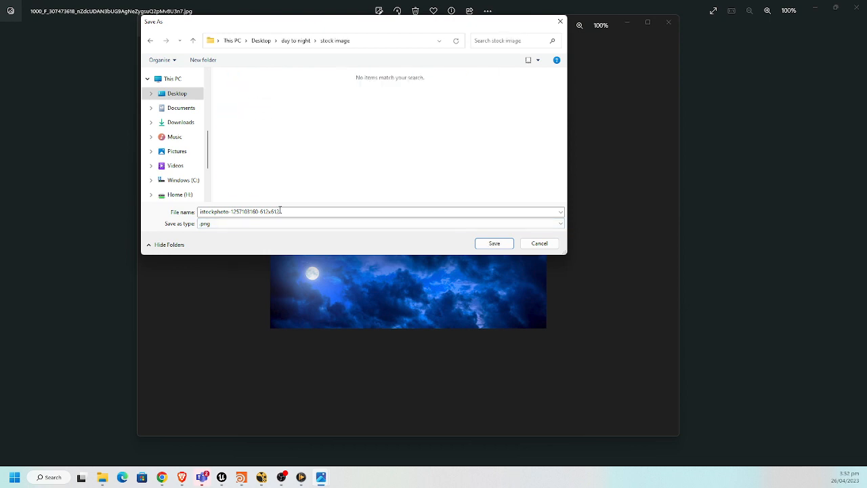
pyautogui.click(282, 212)
pyautogui.write('sky')
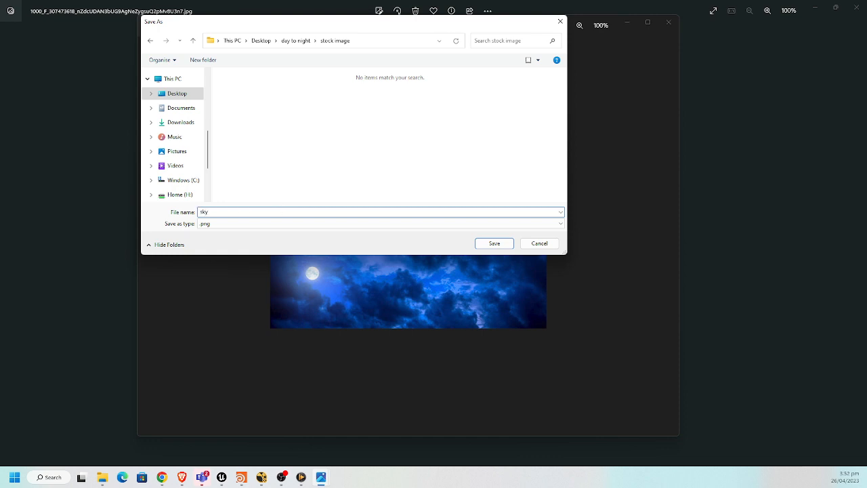
pyautogui.press('Return')
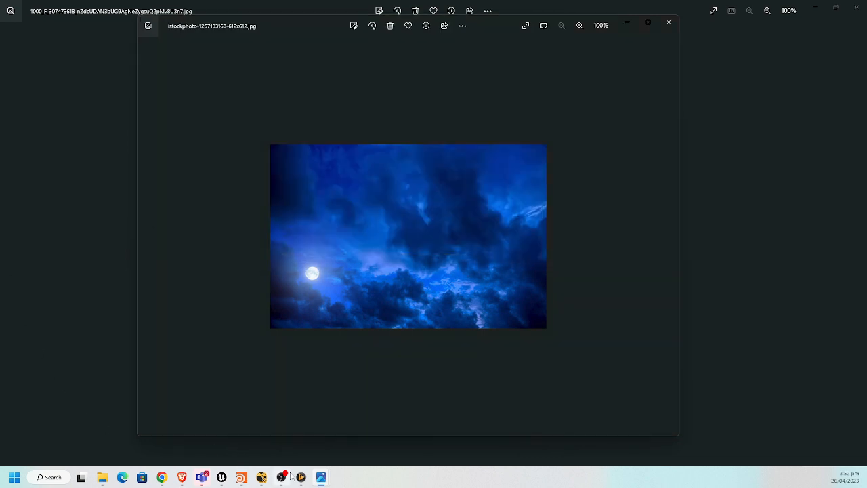
# Switch back to NukeX and replace Read2's source file with sky.png from the stock image folder
pyautogui.moveTo(262, 477)
pyautogui.click(293, 448)
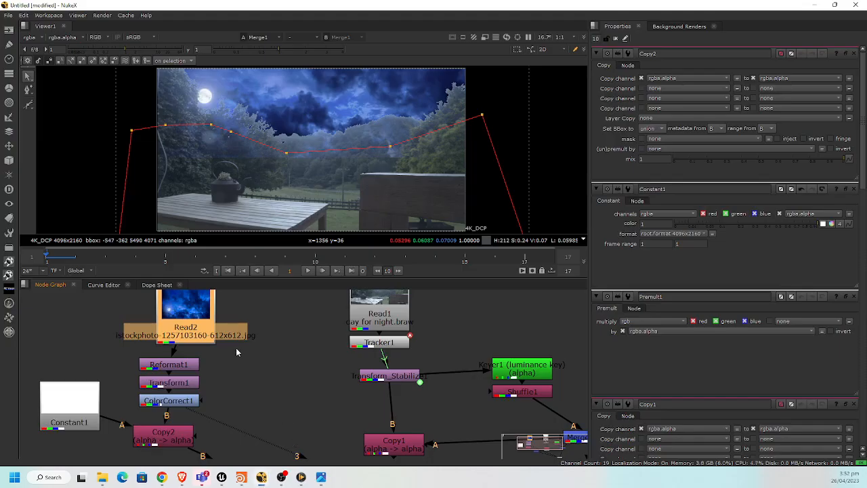
pyautogui.click(278, 340)
pyautogui.click(193, 332)
pyautogui.doubleClick(193, 332)
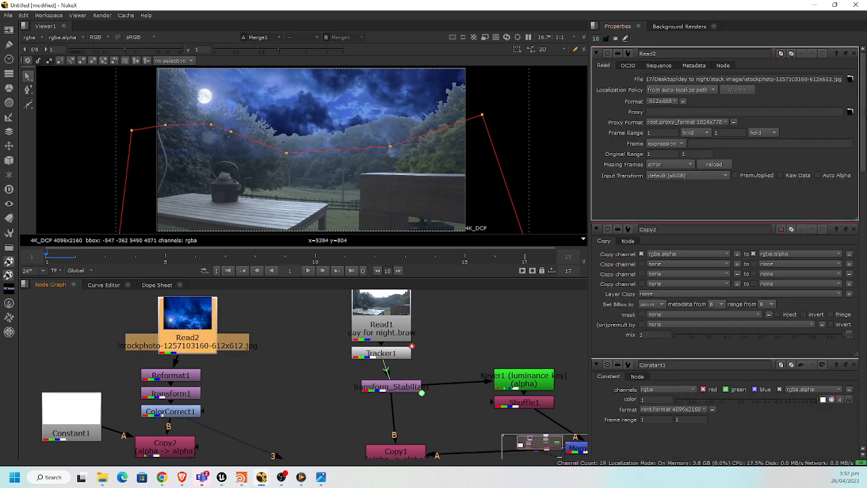
pyautogui.click(850, 79)
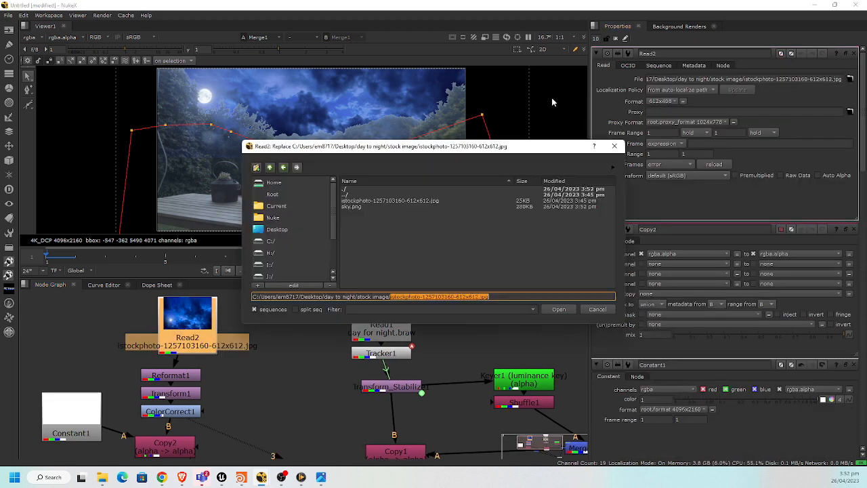
pyautogui.doubleClick(358, 206)
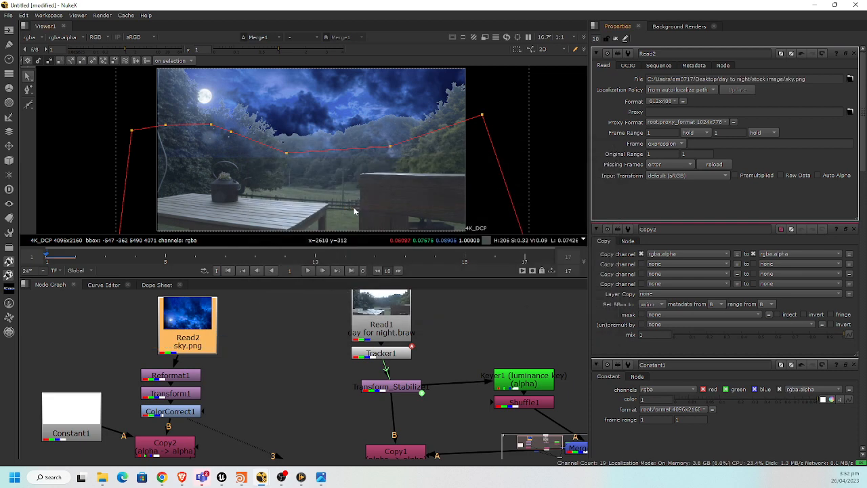
# View Premult1 in the viewer and display only its alpha channel to examine the foreground matte
pyautogui.moveTo(248, 354); pyautogui.dragTo(248, 335, button='middle')
pyautogui.scroll(-3, 240, 359)
pyautogui.scroll(3, 239, 360)
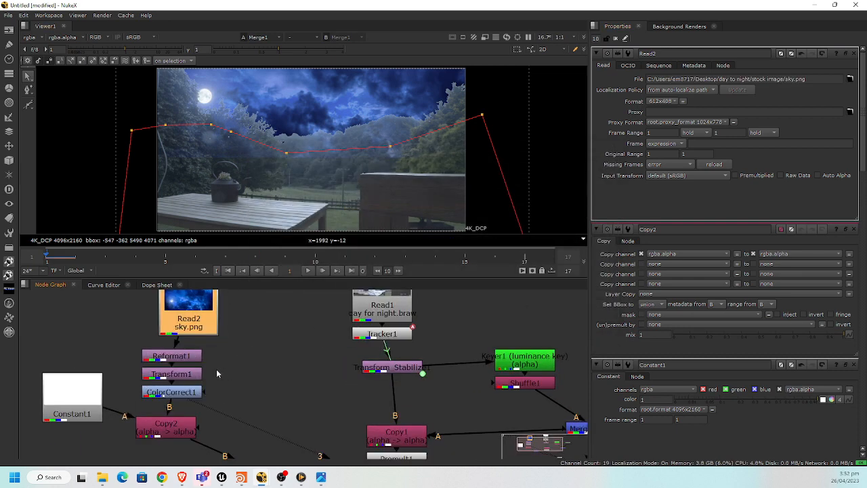
pyautogui.moveTo(180, 361); pyautogui.dragTo(197, 342, button='middle')
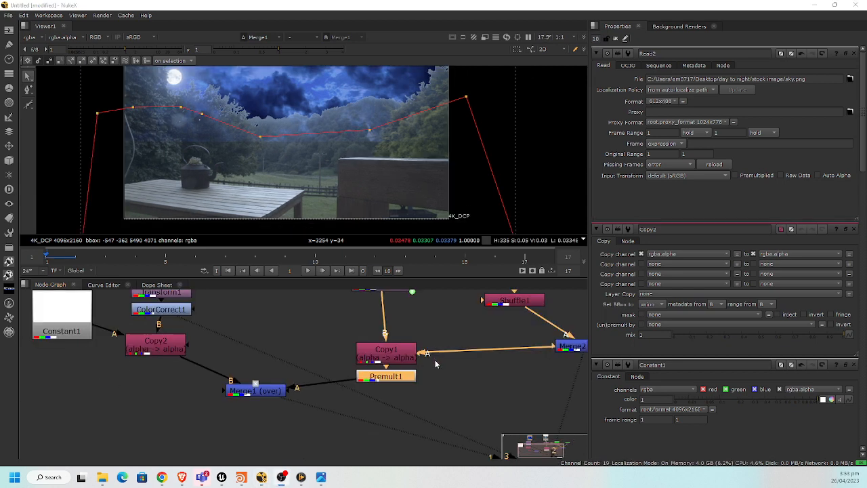
pyautogui.press('2')
pyautogui.press('a')
pyautogui.press('a')
pyautogui.press('a')
pyautogui.press('a')
pyautogui.press('a')
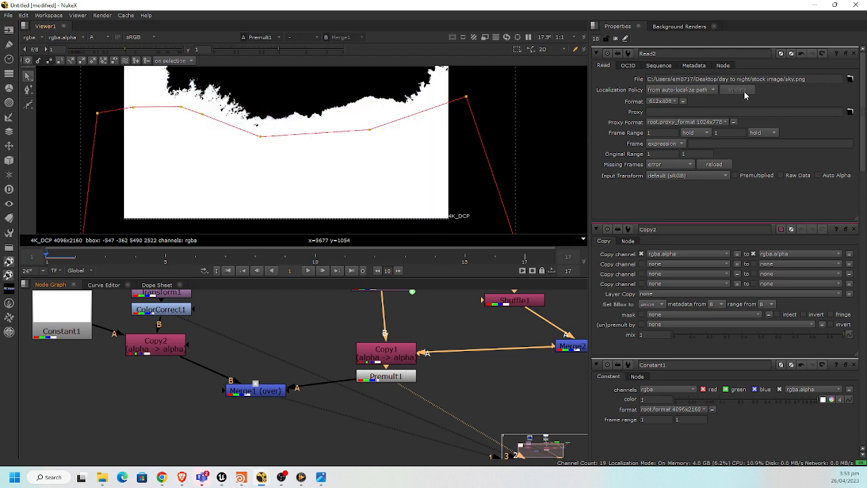
# Close all open node properties, frame the whole node graph, and view Copy2's alpha channel
pyautogui.click(861, 50)
pyautogui.press('f')
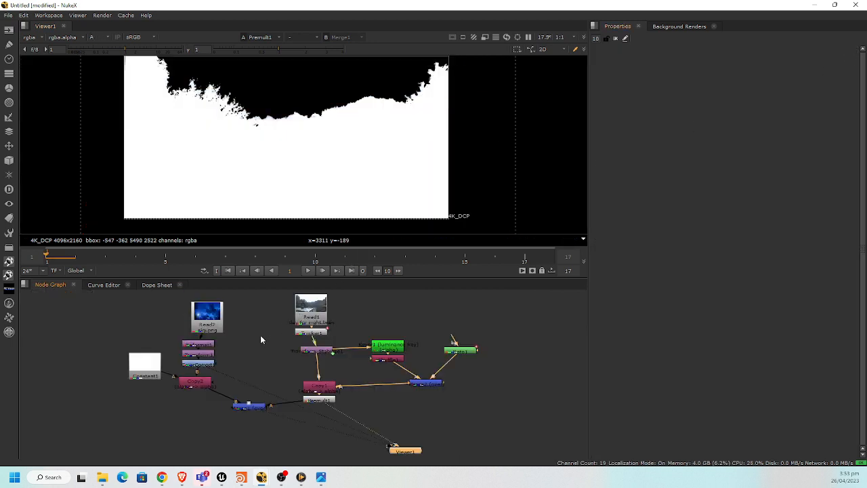
pyautogui.click(195, 382)
pyautogui.press('1')
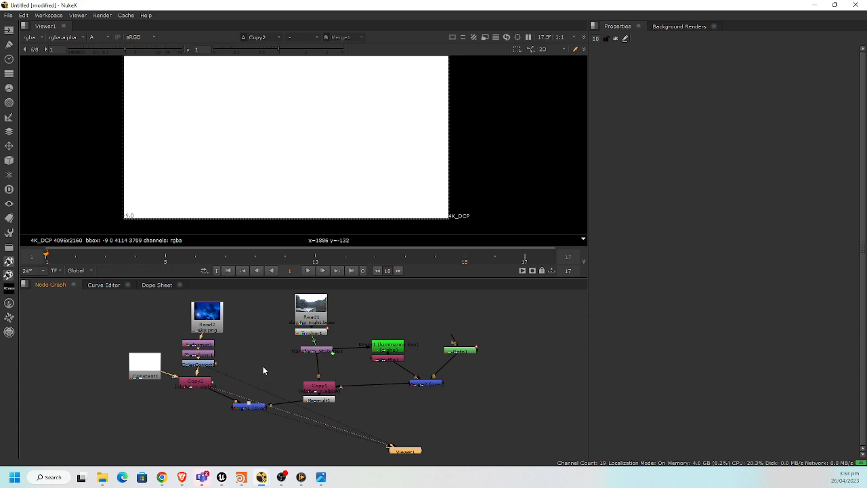
# View Merge1's alpha channel to examine the combined matte of foreground and sky
pyautogui.scroll(3, 263, 370)
pyautogui.moveTo(261, 361); pyautogui.dragTo(252, 318, button='middle')
pyautogui.click(246, 397)
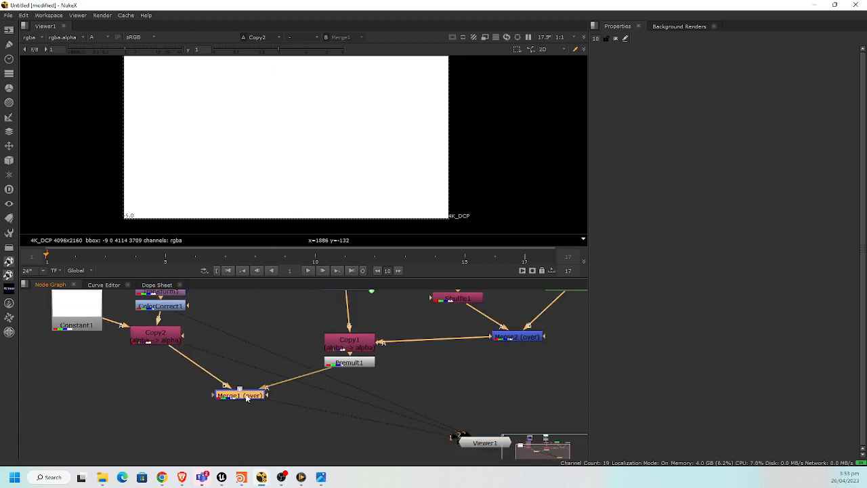
pyautogui.moveTo(246, 397); pyautogui.dragTo(246, 399)
pyautogui.press('1')
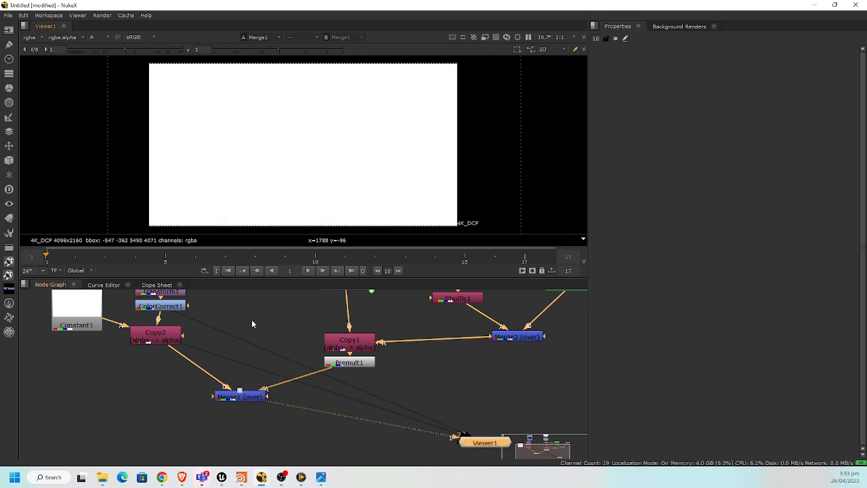
# Pull Copy2 out of the sky branch so ColorCorrect1 feeds Merge1 directly, and check the resulting alpha
pyautogui.moveTo(245, 323); pyautogui.dragTo(238, 330, button='middle')
pyautogui.moveTo(145, 347); pyautogui.dragTo(154, 313)
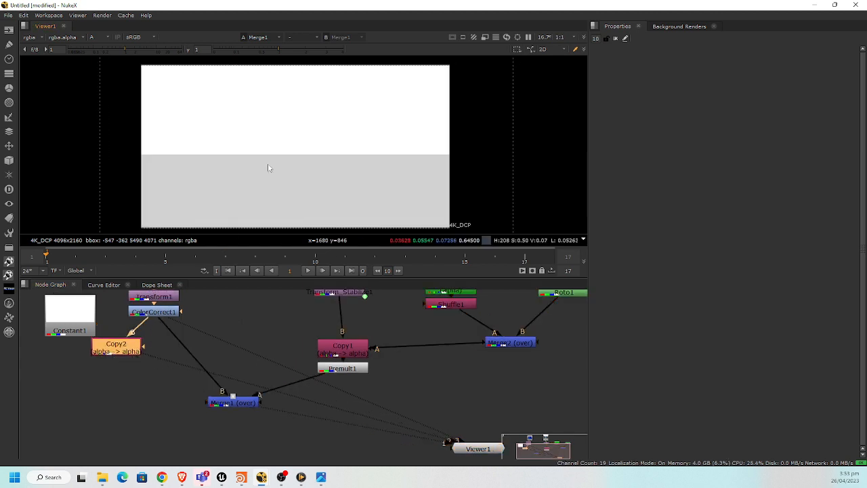
pyautogui.press('a')
pyautogui.press('a')
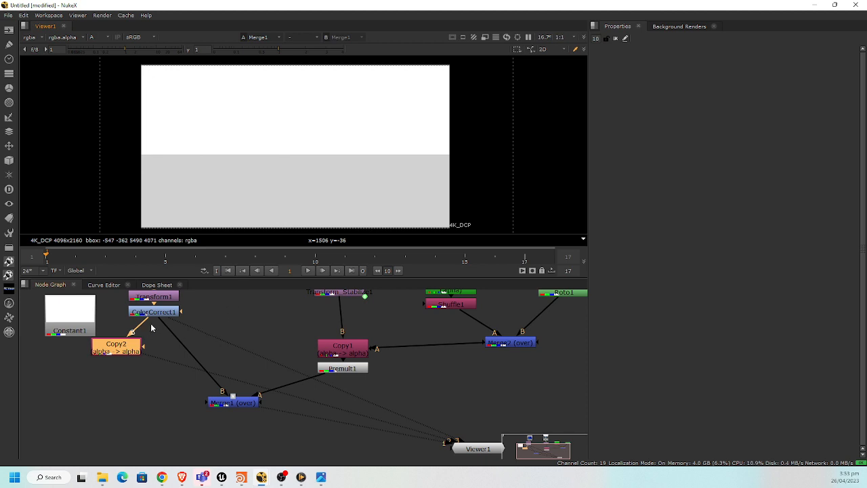
# Restore Copy2 between ColorCorrect1 and Merge1 with Constant1 on its A input, and move Constant1 farther from the sky branch
pyautogui.moveTo(160, 319); pyautogui.dragTo(126, 348)
pyautogui.moveTo(78, 322); pyautogui.dragTo(27, 320)
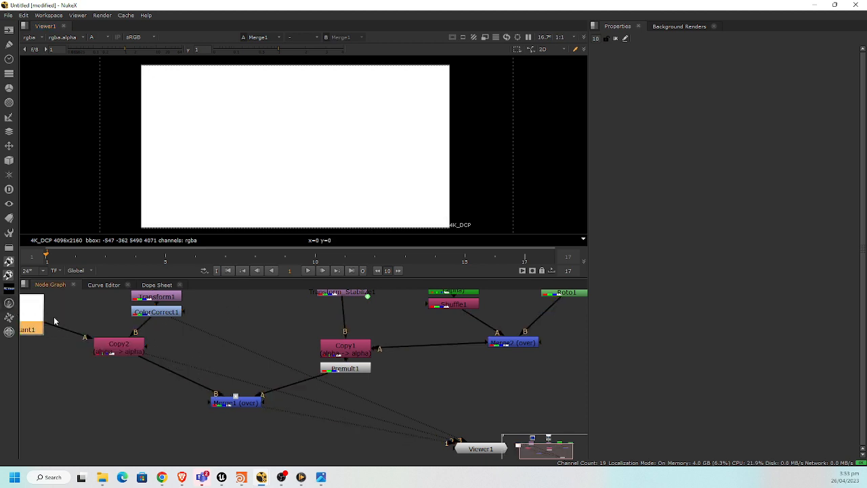
# Switch the viewer from Merge1's alpha channel back to the full-colour composite
pyautogui.hotkey('ctrl', 'a')
pyautogui.click(265, 428)
pyautogui.hotkey('ctrl', 'a')
pyautogui.press('a')
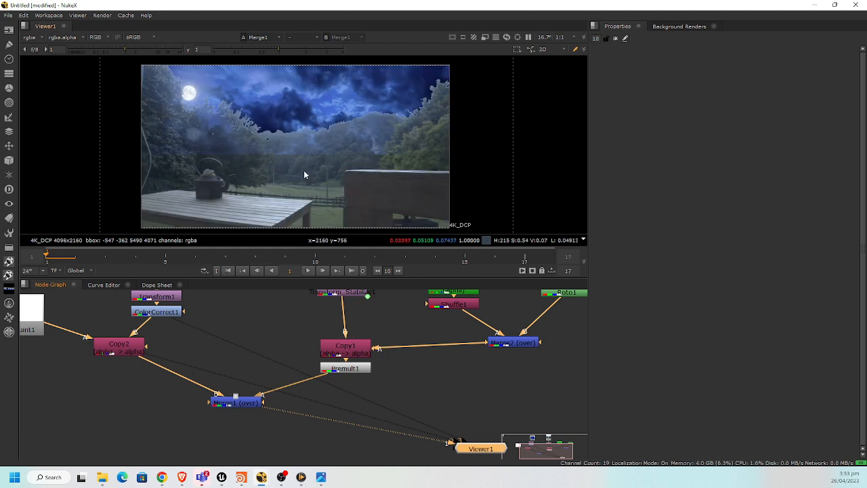
# Reopen Transform1 in the sky branch and shift the sky image down in the frame
pyautogui.moveTo(196, 310); pyautogui.dragTo(192, 342, button='middle')
pyautogui.click(163, 331)
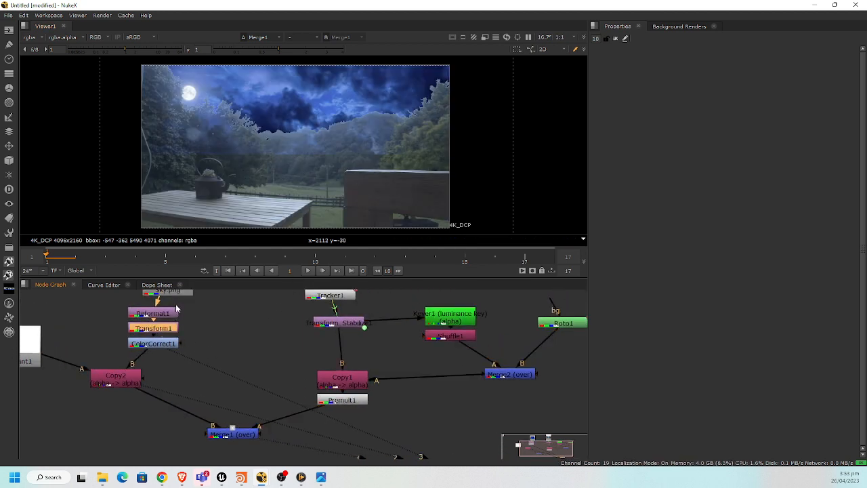
pyautogui.doubleClick(170, 330)
pyautogui.moveTo(334, 103); pyautogui.dragTo(319, 149, button='middle')
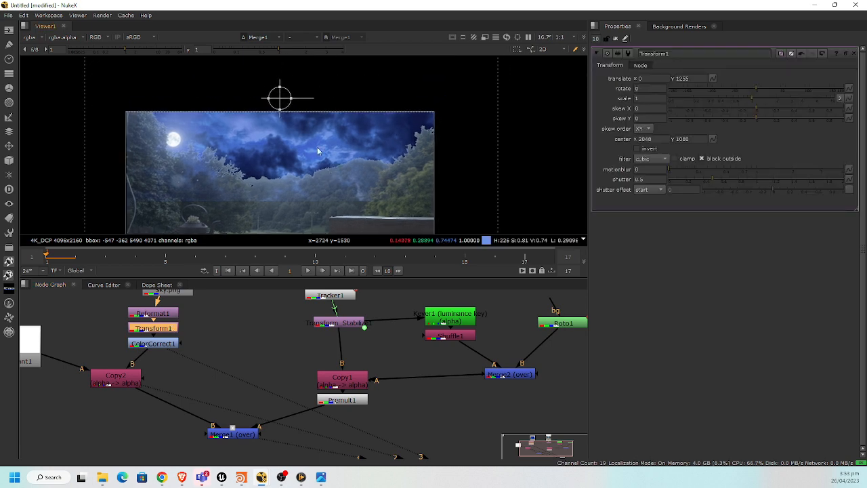
pyautogui.moveTo(283, 99); pyautogui.dragTo(279, 128)
pyautogui.moveTo(279, 128); pyautogui.dragTo(283, 90, button='middle')
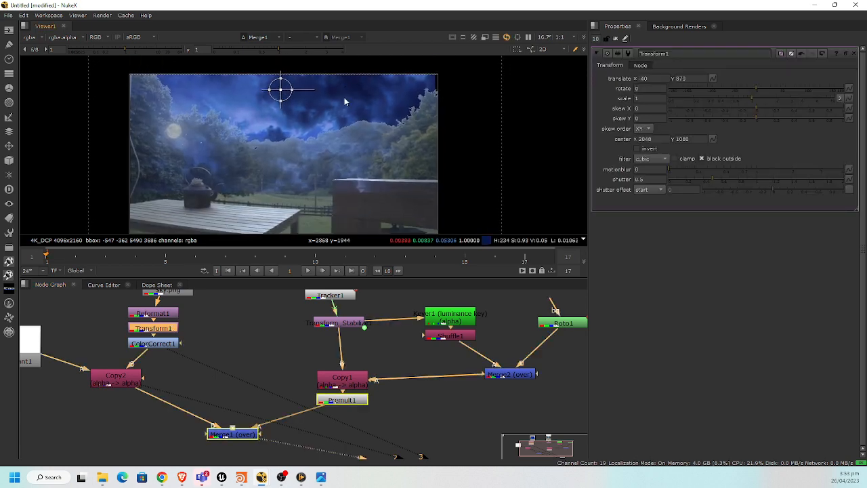
pyautogui.moveTo(283, 89); pyautogui.dragTo(274, 115)
pyautogui.moveTo(309, 128); pyautogui.dragTo(312, 111, button='middle')
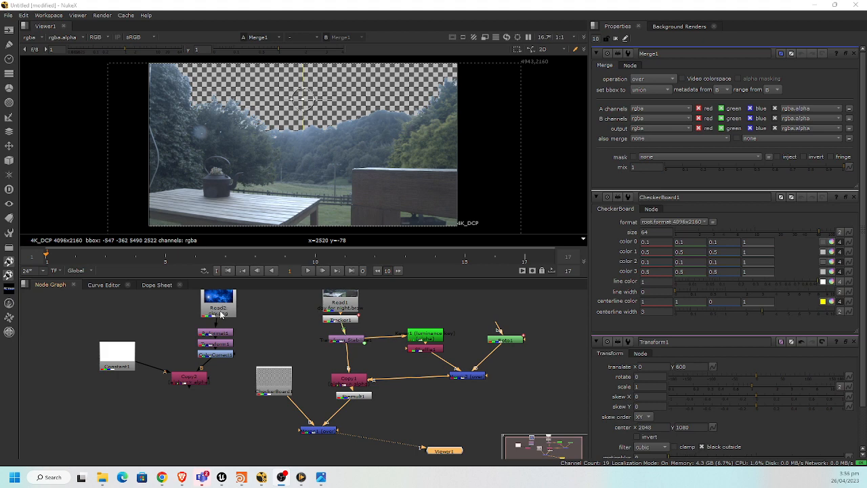
pyautogui.click(217, 333)
pyautogui.hotkey('ctrl', 'shift', 'x')
pyautogui.hotkey('ctrl', 'z')
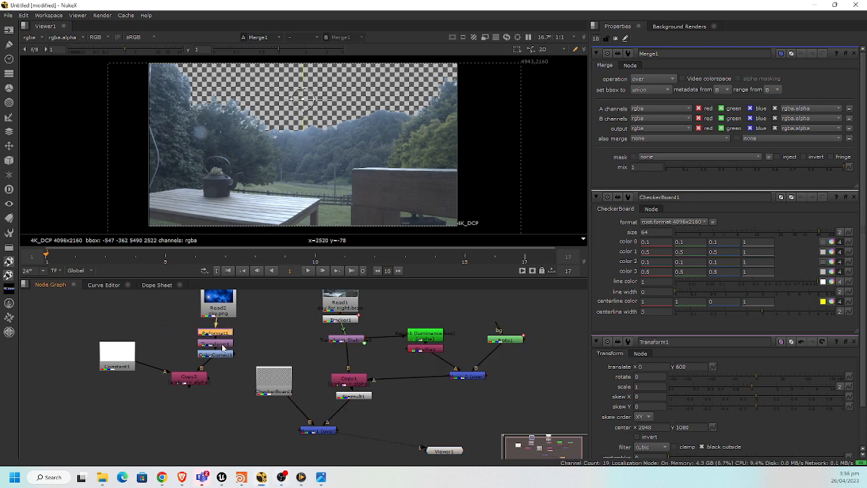
# Reconnect Merge1's B input from CheckerBoard1 to ColorCorrect1 in the sky branch, keeping Copy2 off to the side
pyautogui.moveTo(218, 345); pyautogui.dragTo(175, 357)
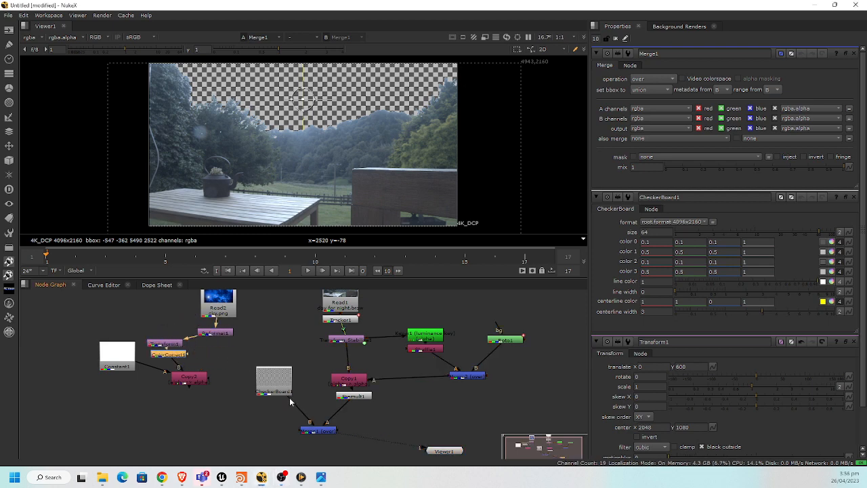
pyautogui.moveTo(290, 403); pyautogui.dragTo(223, 339)
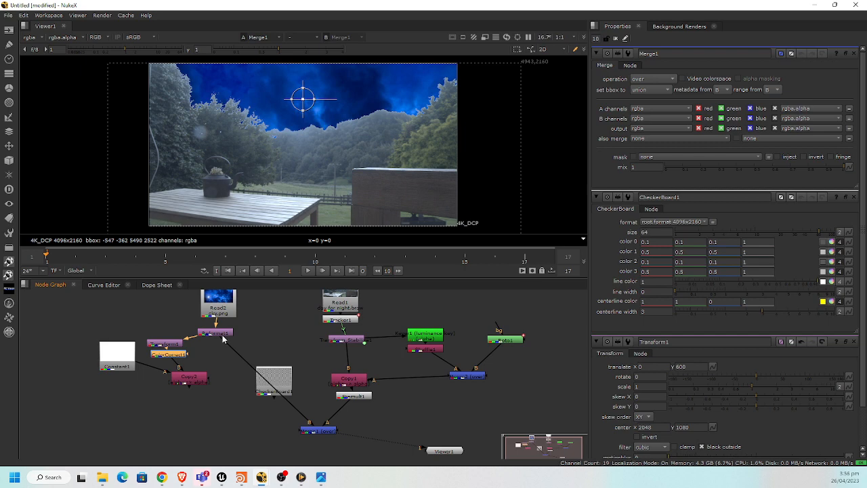
pyautogui.moveTo(222, 338); pyautogui.dragTo(145, 404)
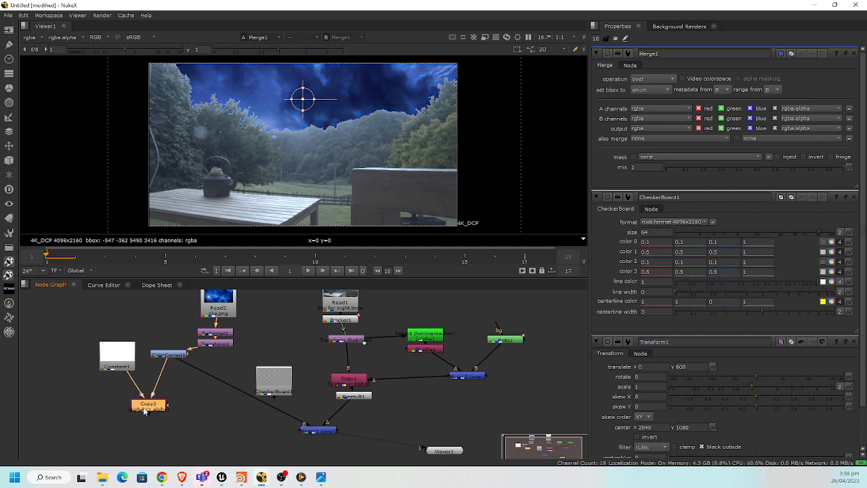
# Delete the CheckerBoard1, Constant1 and Copy2 nodes, and move ColorCorrect1 just below Transform1
pyautogui.click(277, 381)
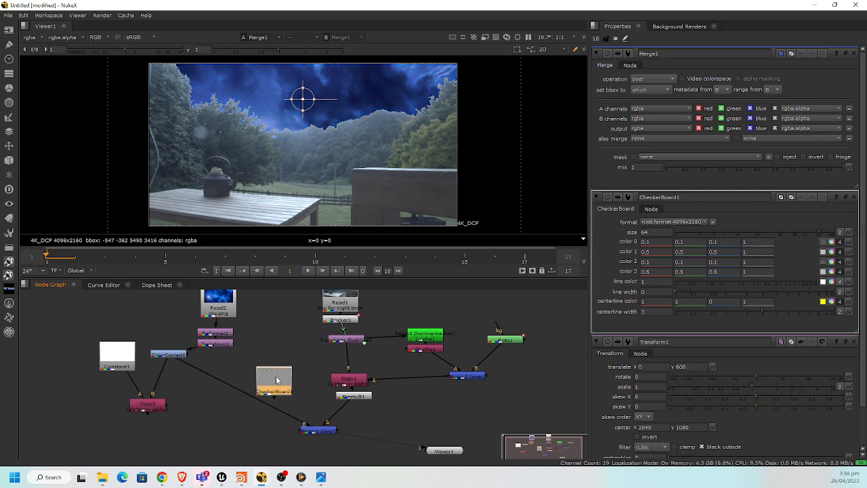
pyautogui.press('Delete')
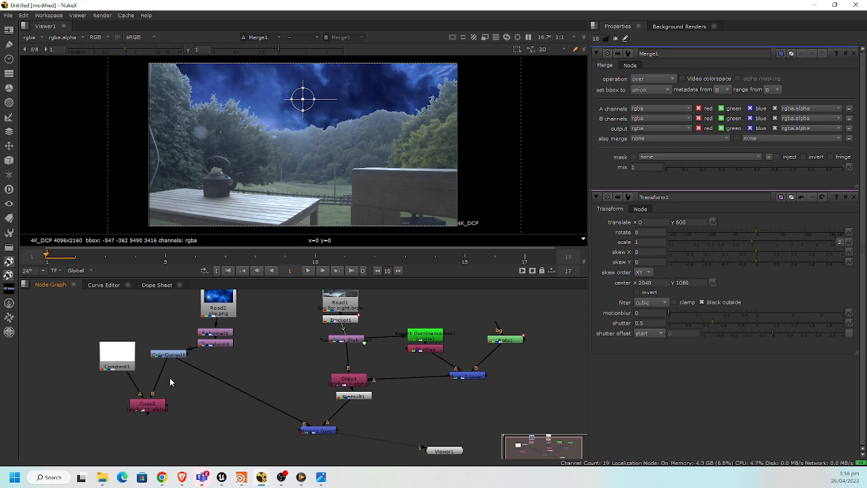
pyautogui.moveTo(146, 402); pyautogui.dragTo(119, 375)
pyautogui.moveTo(79, 319); pyautogui.dragTo(147, 437)
pyautogui.press('Delete')
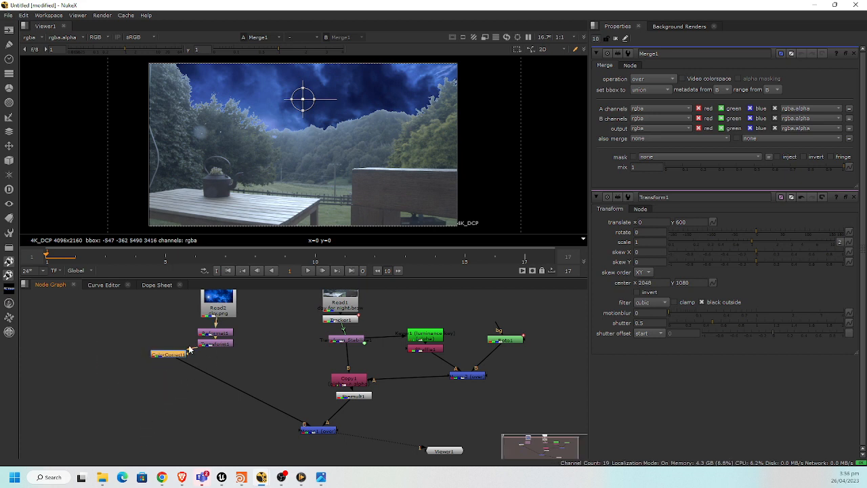
pyautogui.moveTo(180, 357); pyautogui.dragTo(208, 370)
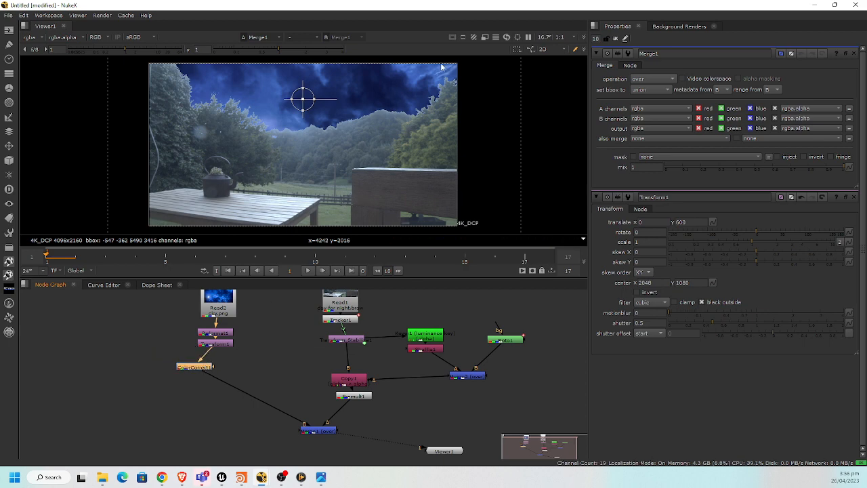
# Raise the sky to a translate y of 1205 in Transform1, and set ColorCorrect1's master gamma to 0.66
pyautogui.doubleClick(224, 346)
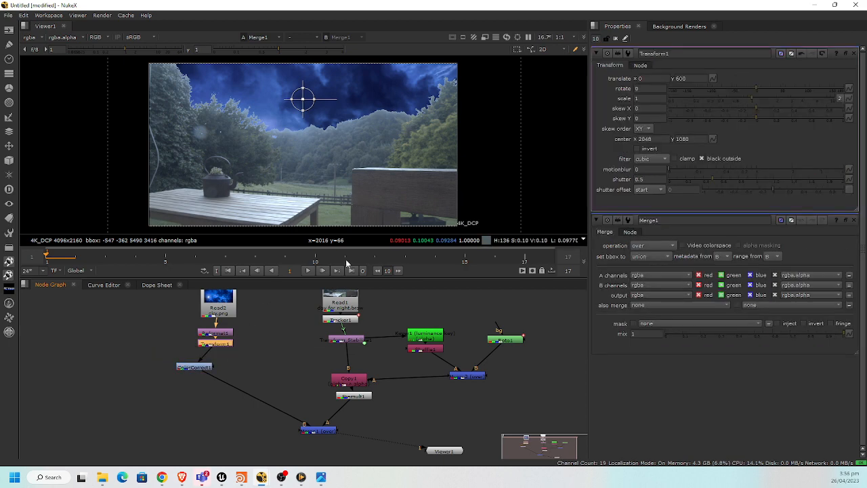
pyautogui.moveTo(305, 102); pyautogui.dragTo(313, 38)
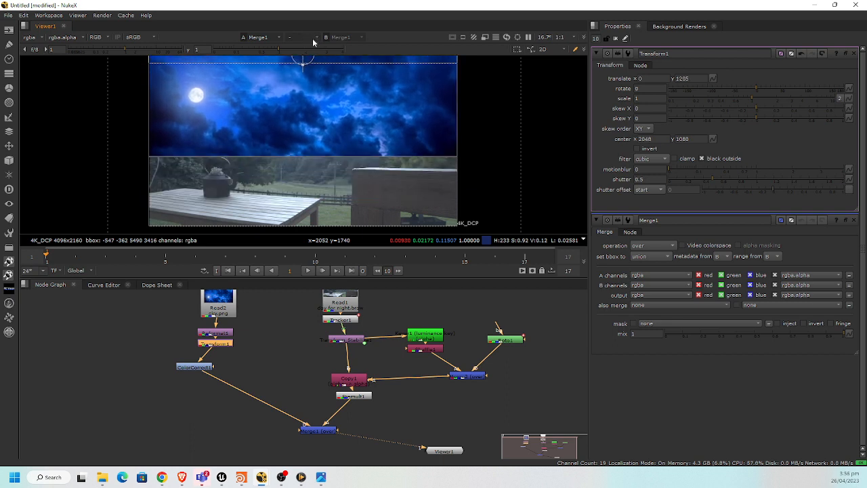
pyautogui.moveTo(269, 350); pyautogui.dragTo(265, 364, button='middle')
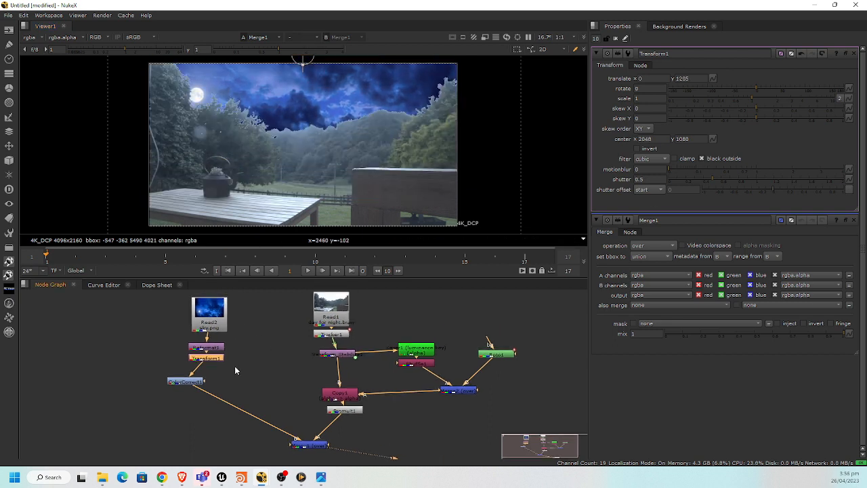
pyautogui.doubleClick(186, 381)
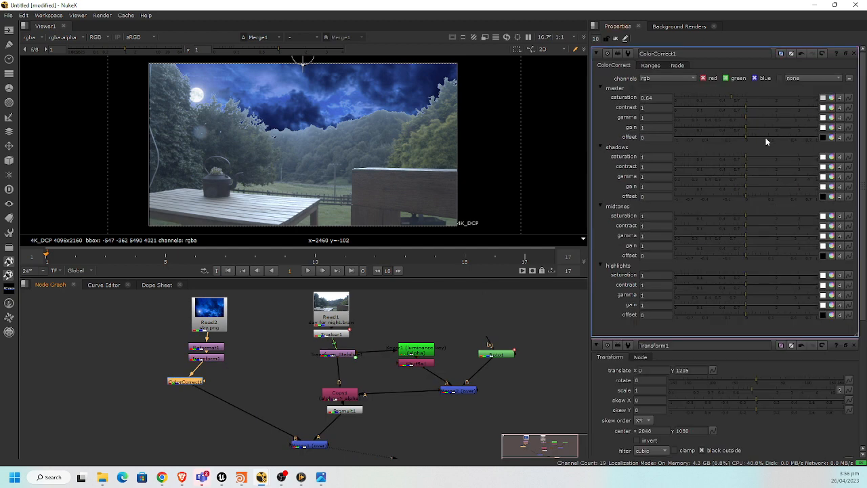
pyautogui.moveTo(724, 118); pyautogui.dragTo(730, 118)
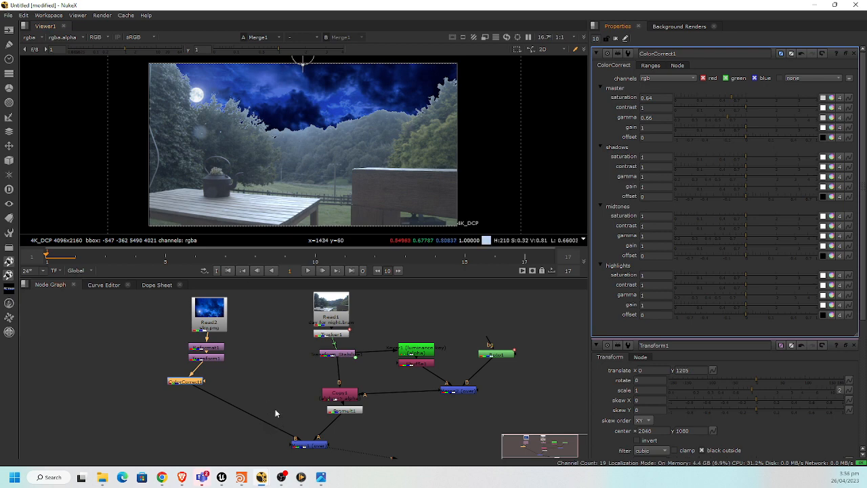
# Move Merge1 and Viewer1 lower in the node graph to make room below Premult1
pyautogui.moveTo(289, 372); pyautogui.dragTo(271, 364, button='middle')
pyautogui.moveTo(298, 438); pyautogui.dragTo(282, 451)
pyautogui.moveTo(381, 437); pyautogui.dragTo(368, 415, button='middle')
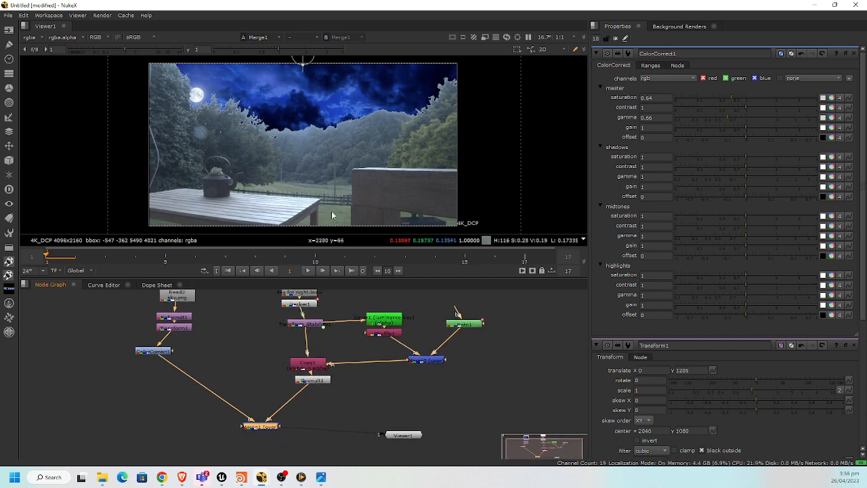
pyautogui.moveTo(402, 440); pyautogui.dragTo(422, 456)
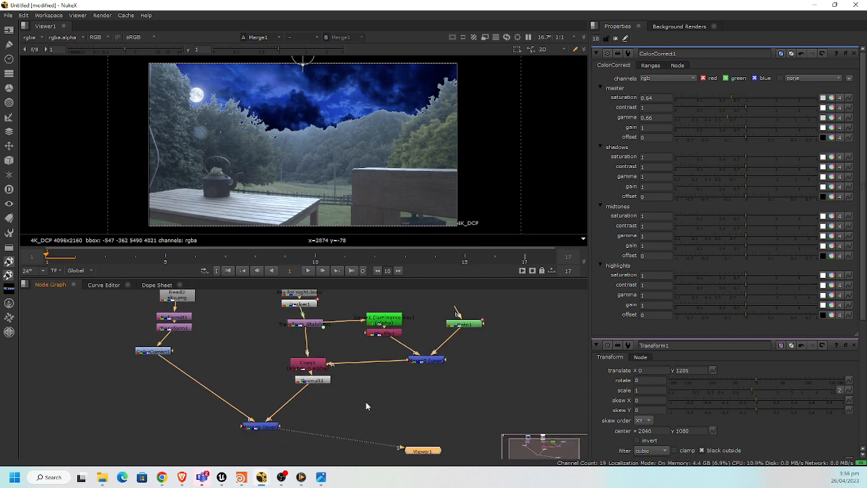
# Insert an EdgeBlur node between Premult1 and Merge1 and set its size to 27
pyautogui.click(313, 382)
pyautogui.press('Tab')
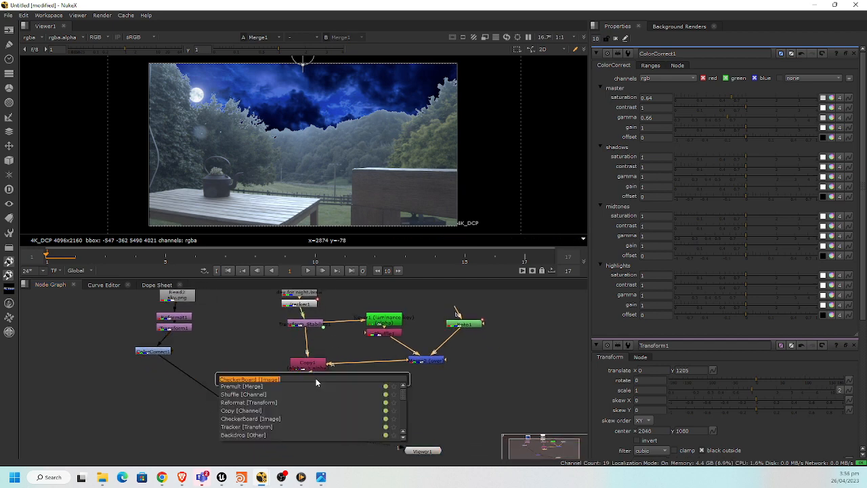
pyautogui.write('edg')
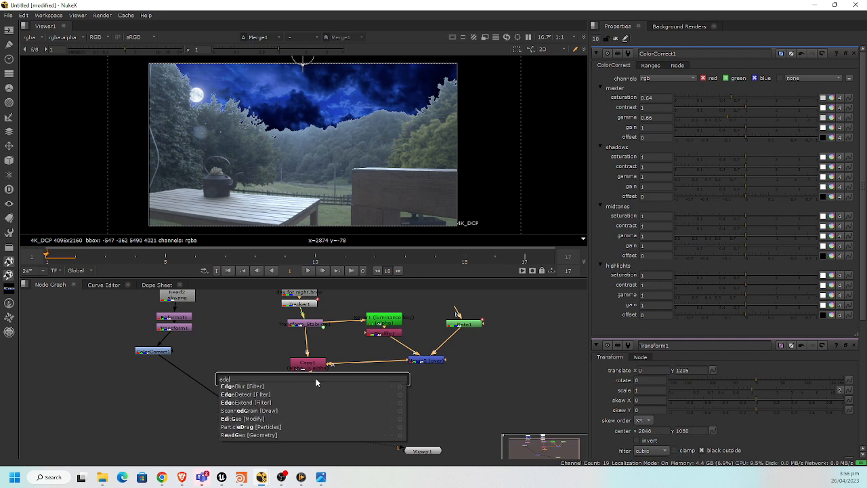
pyautogui.press('Return')
pyautogui.scroll(5, 421, 113)
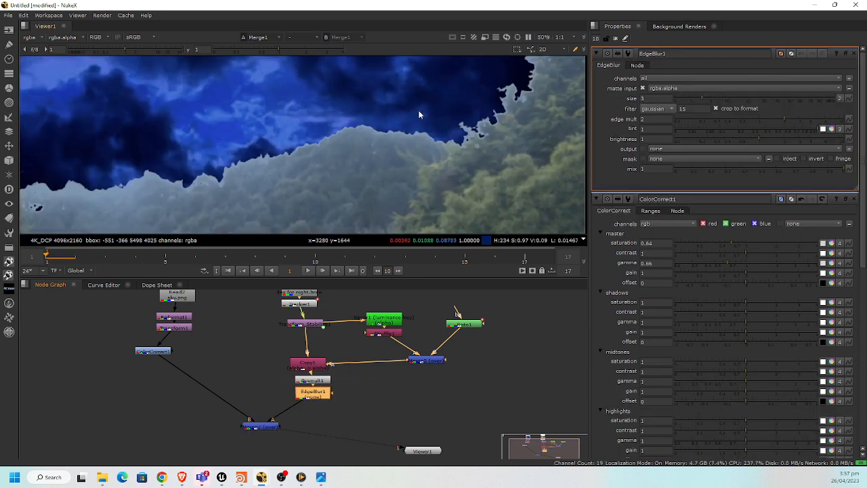
pyautogui.moveTo(717, 99); pyautogui.dragTo(773, 109)
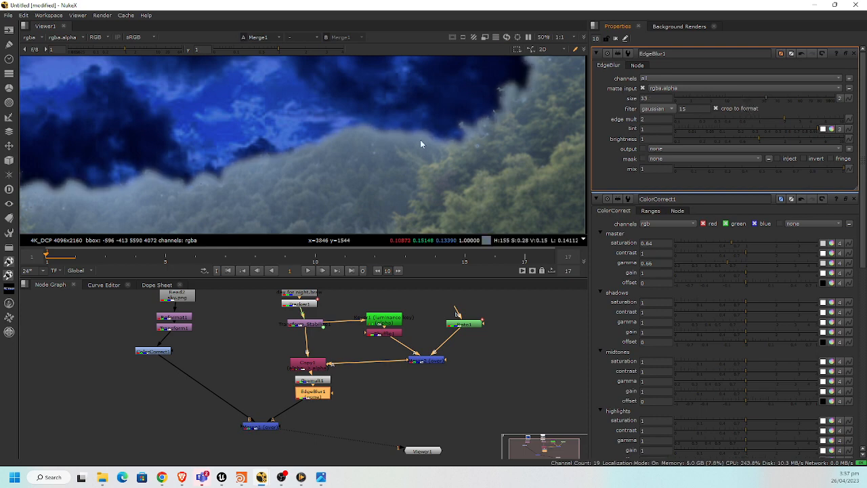
pyautogui.scroll(-5, 388, 145)
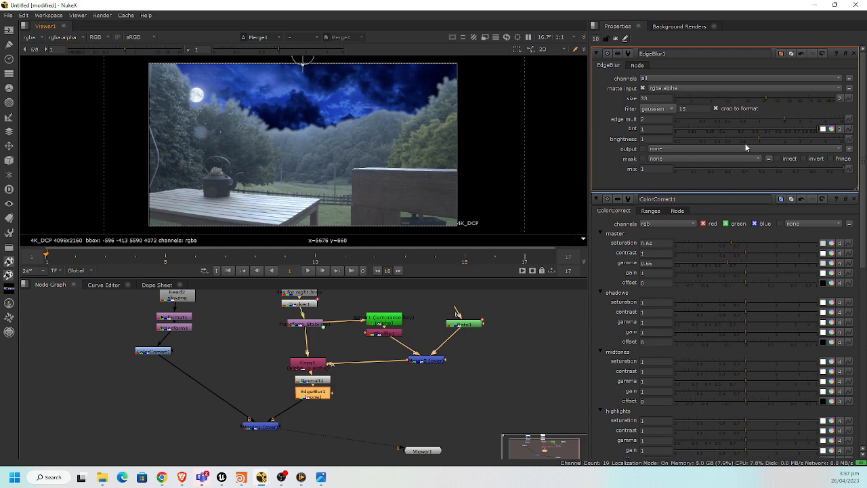
pyautogui.click(754, 102)
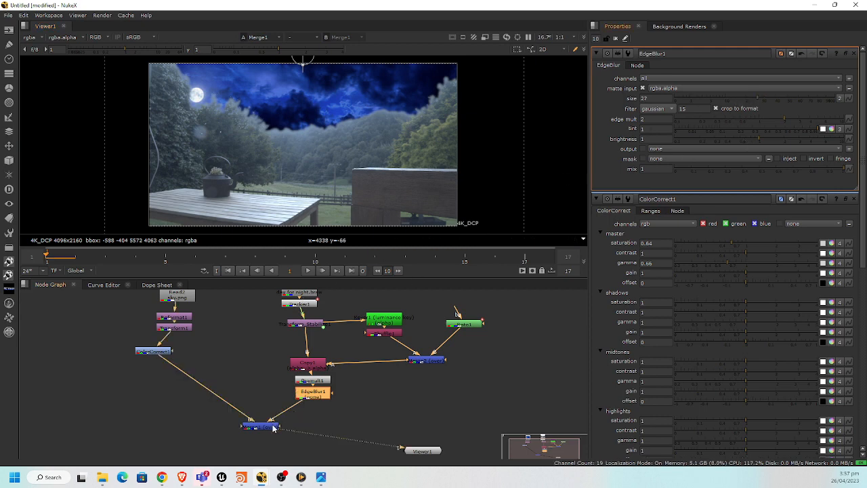
# Move Merge1 and Viewer1 farther from EdgeBlur1 to leave space for another node
pyautogui.moveTo(273, 431); pyautogui.dragTo(240, 439)
pyautogui.moveTo(414, 443); pyautogui.dragTo(395, 421, button='middle')
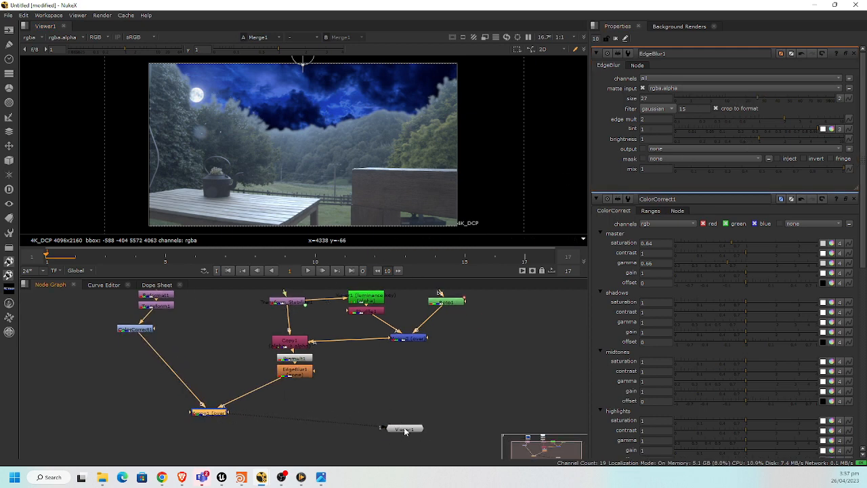
pyautogui.moveTo(404, 427); pyautogui.dragTo(407, 457)
# Insert a Grade node after EdgeBlur1 and lower its gain to 0.54 to darken the foreground
pyautogui.click(303, 374)
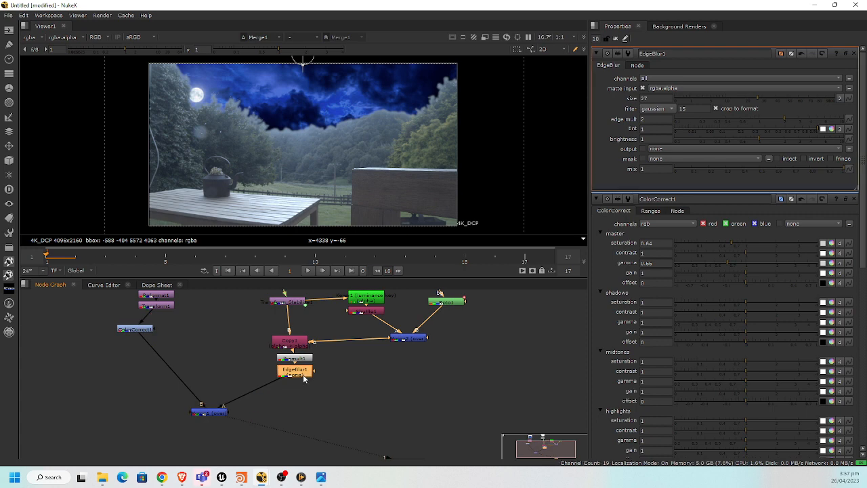
pyautogui.press('g')
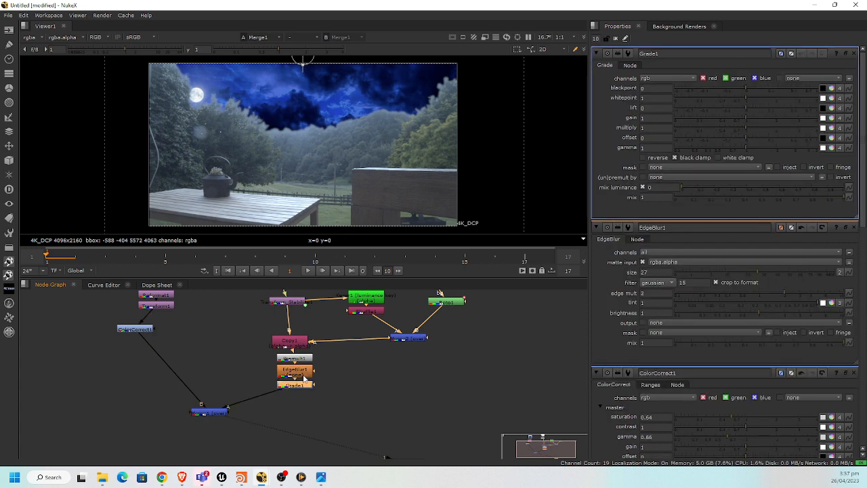
pyautogui.click(720, 120)
pyautogui.moveTo(720, 120)
pyautogui.mouseDown()
pyautogui.moveTo(708, 122)
pyautogui.moveTo(728, 121)
pyautogui.mouseUp()
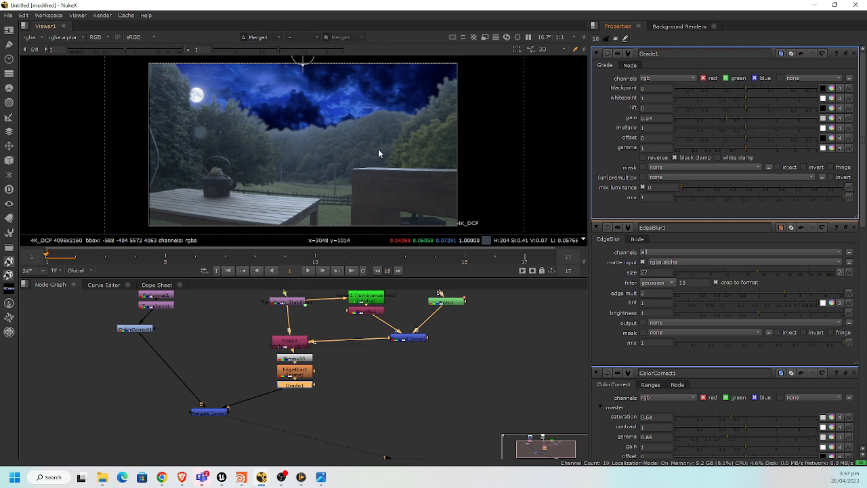
# While viewing the red channel, set Grade1's gain to 0.39 and gamma to 0.8, and check the green channel
pyautogui.press('r')
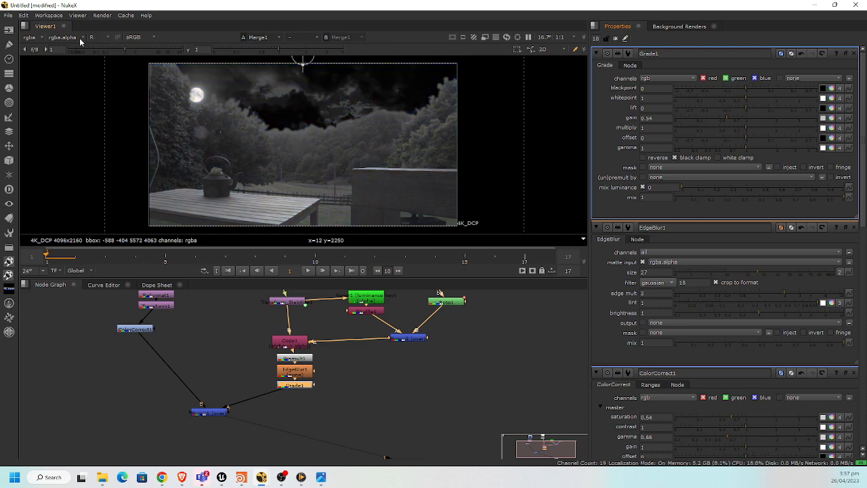
pyautogui.click(717, 120)
pyautogui.click(720, 121)
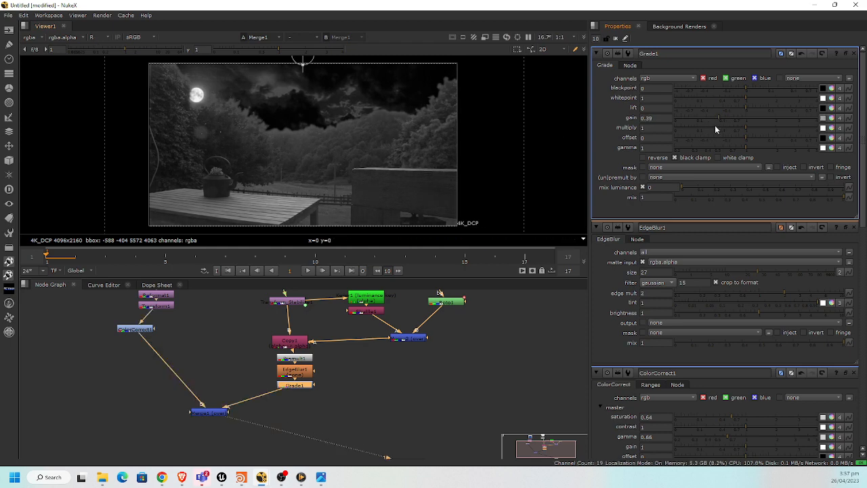
pyautogui.click(731, 148)
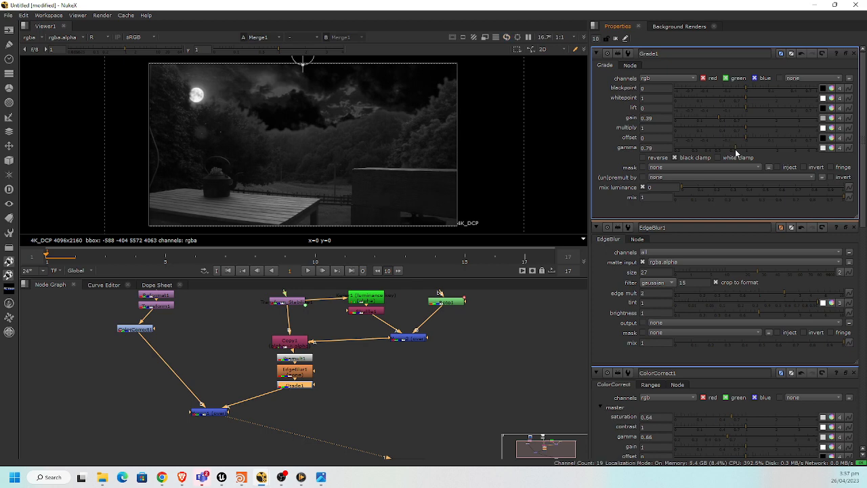
pyautogui.click(736, 152)
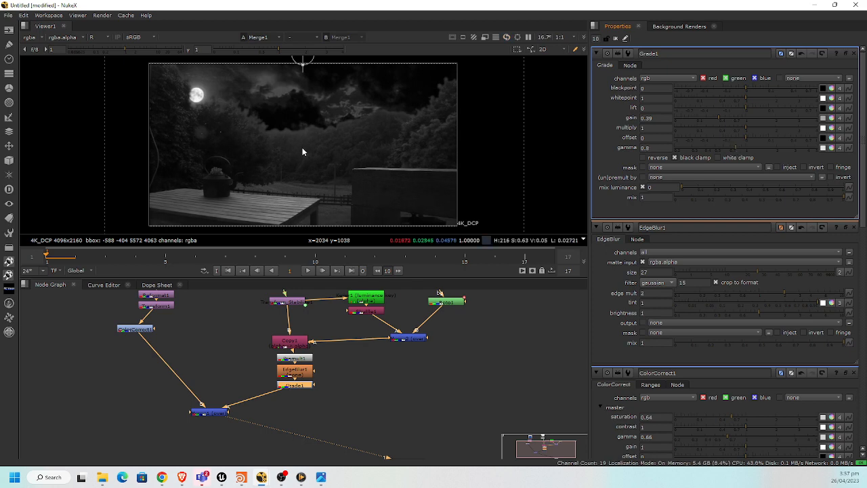
pyautogui.press('g')
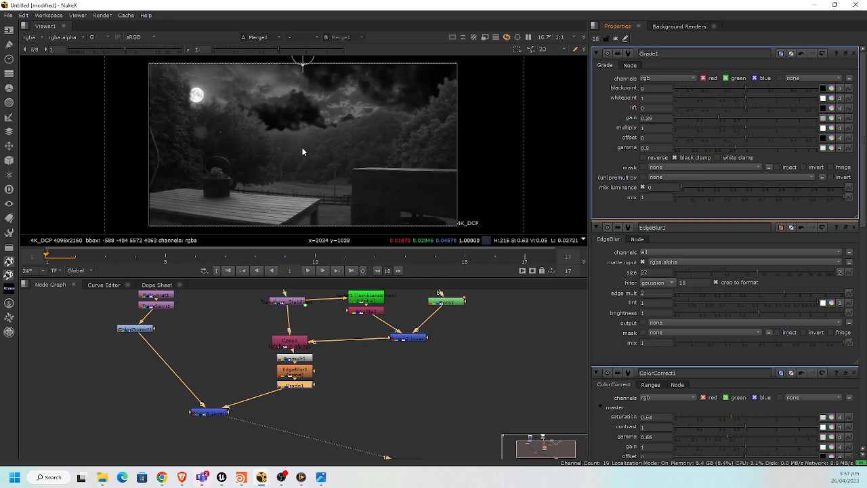
# While viewing the green channel, set Grade1's gamma to 0.74, gain to 0.38 and multiply to 0.84
pyautogui.click(734, 150)
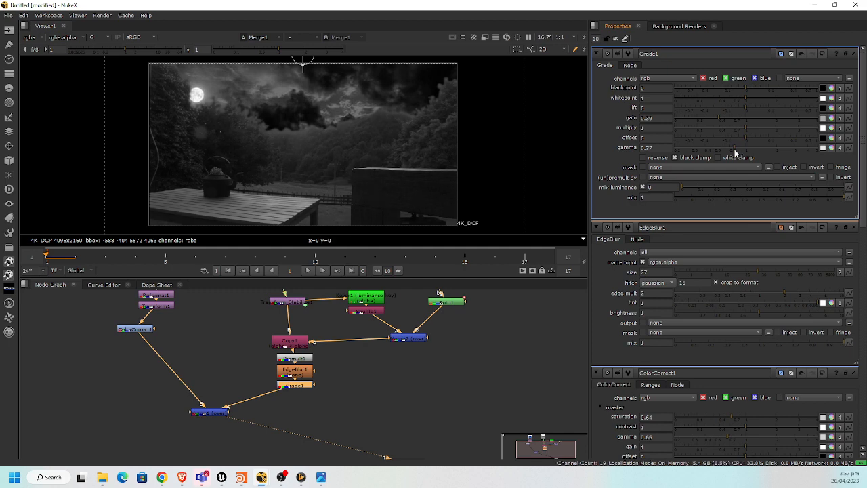
pyautogui.click(720, 117)
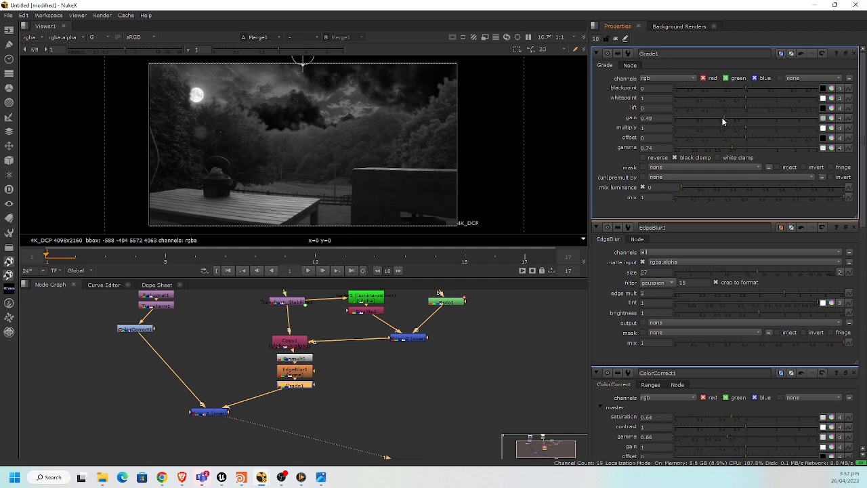
pyautogui.click(728, 127)
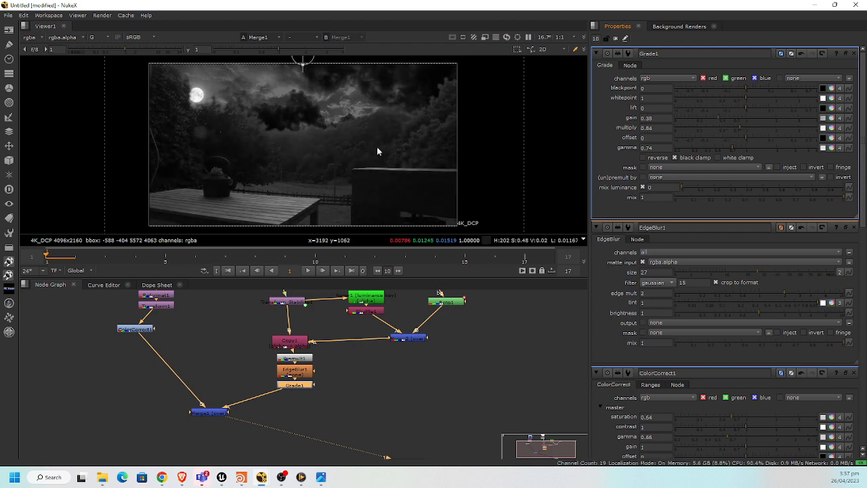
# While viewing the blue channel, lower ColorCorrect1's master saturation to 0.34, and return the viewer to full RGB
pyautogui.press('b')
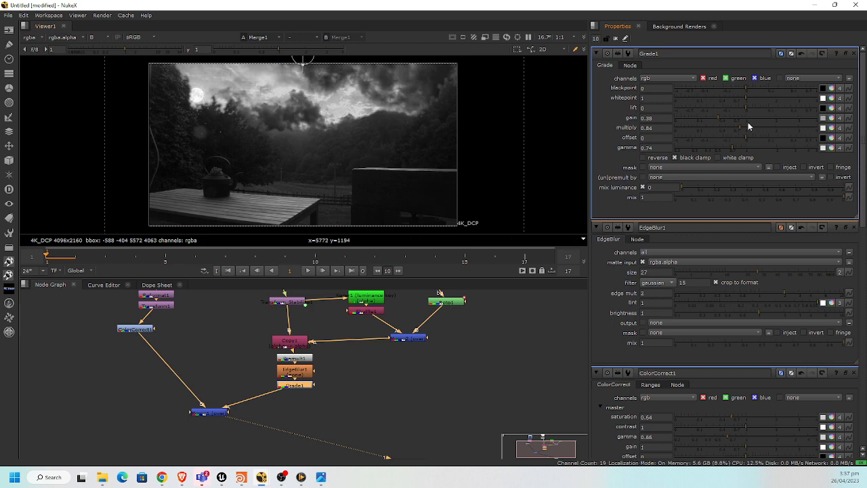
pyautogui.click(141, 331)
pyautogui.doubleClick(141, 330)
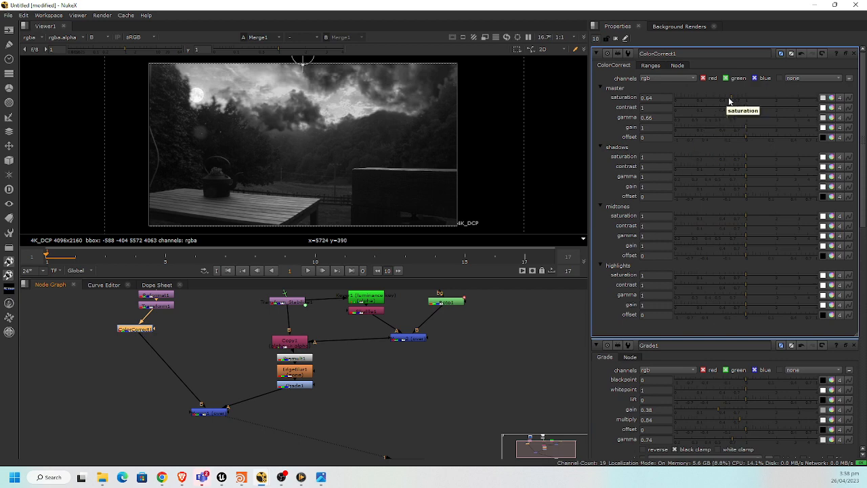
pyautogui.moveTo(730, 98); pyautogui.dragTo(717, 101)
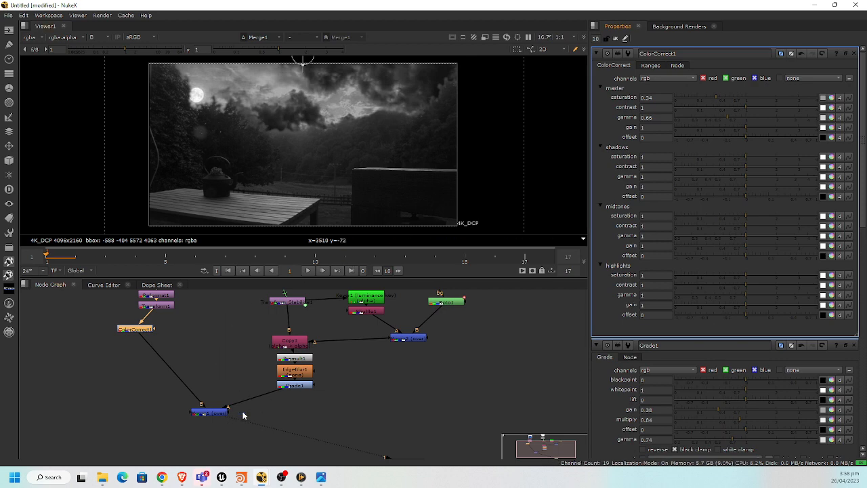
pyautogui.click(284, 396)
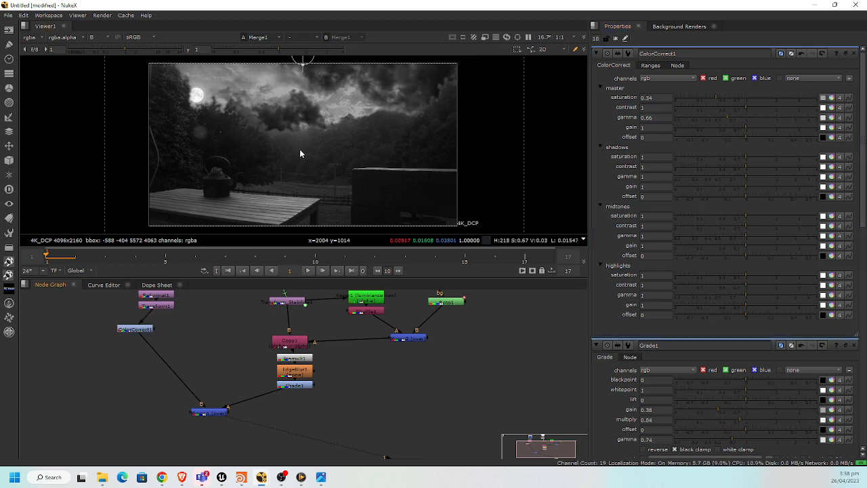
pyautogui.press('b')
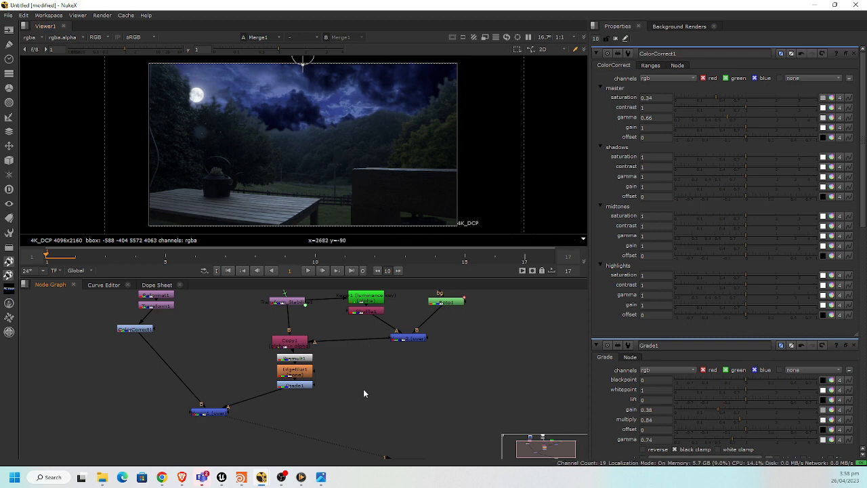
# Rename the Grade1 node as Grade1_Tones
pyautogui.moveTo(363, 391); pyautogui.dragTo(358, 372, button='middle')
pyautogui.doubleClick(295, 368)
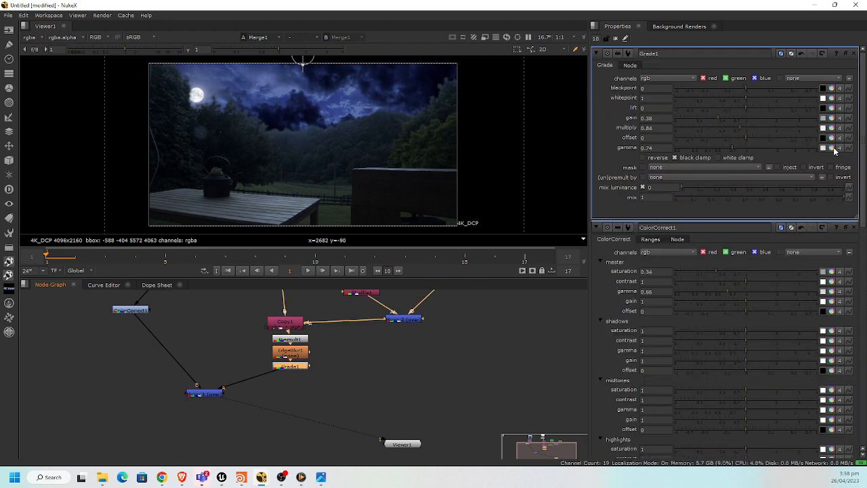
pyautogui.rightClick(299, 370)
pyautogui.click(290, 370)
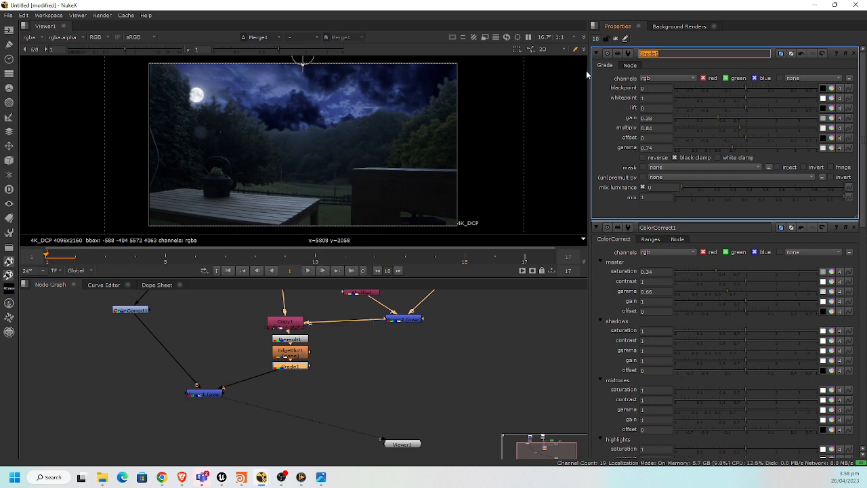
pyautogui.press('End')
pyautogui.write('_')
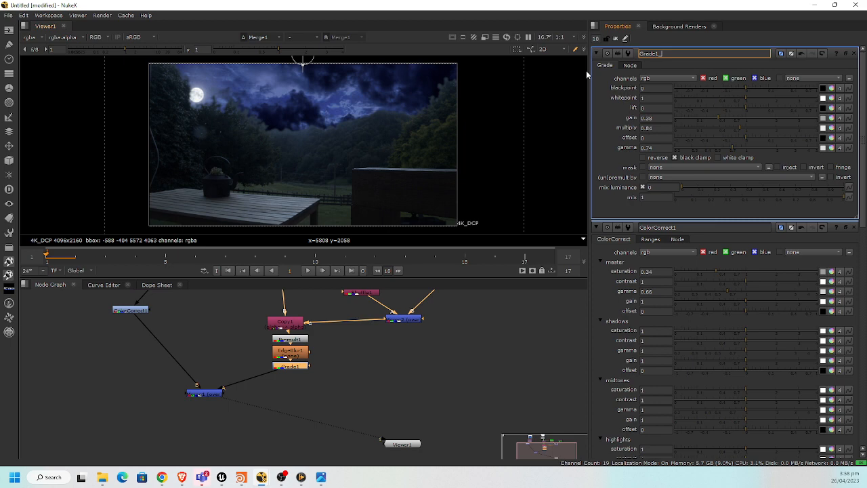
pyautogui.write('Tonality')
pyautogui.press('BackSpace')
pyautogui.press('BackSpace')
pyautogui.press('BackSpace')
pyautogui.press('BackSpace')
pyautogui.press('BackSpace')
pyautogui.write('es')
pyautogui.press('Return')
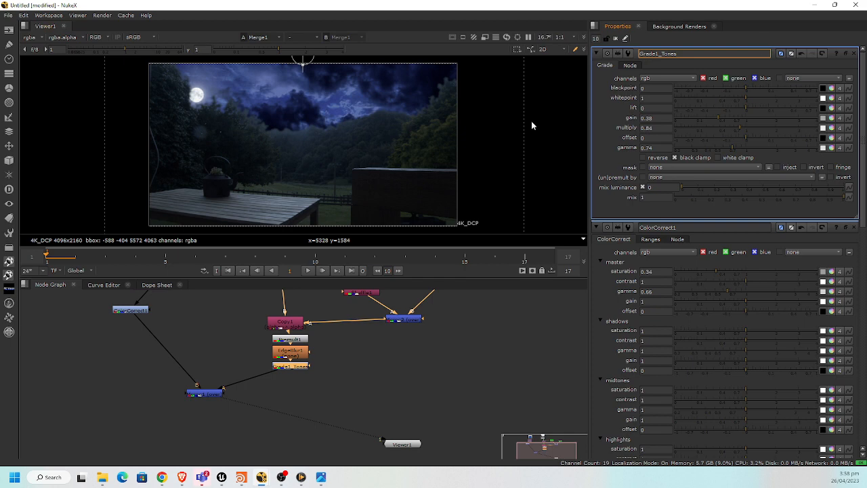
# Insert another Grade node after Grade1_Tones and tint its gamma toward blue, with red about 0.76 and green about 0.84
pyautogui.click(290, 367)
pyautogui.press('g')
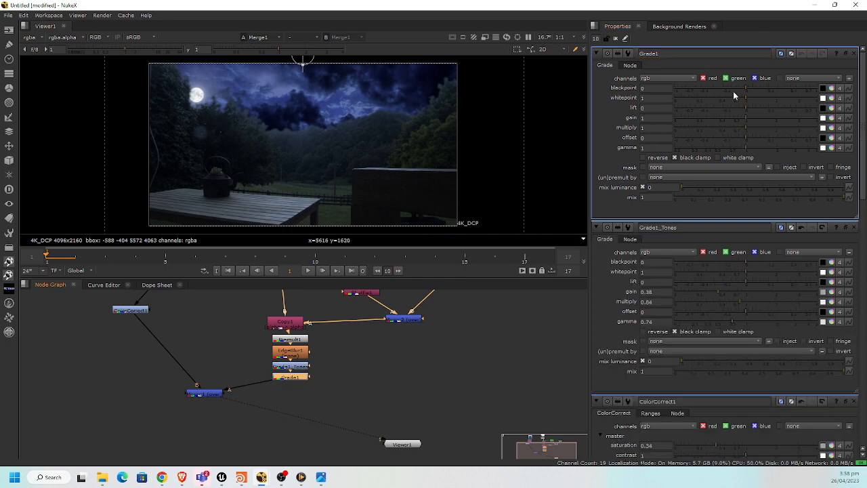
pyautogui.click(831, 148)
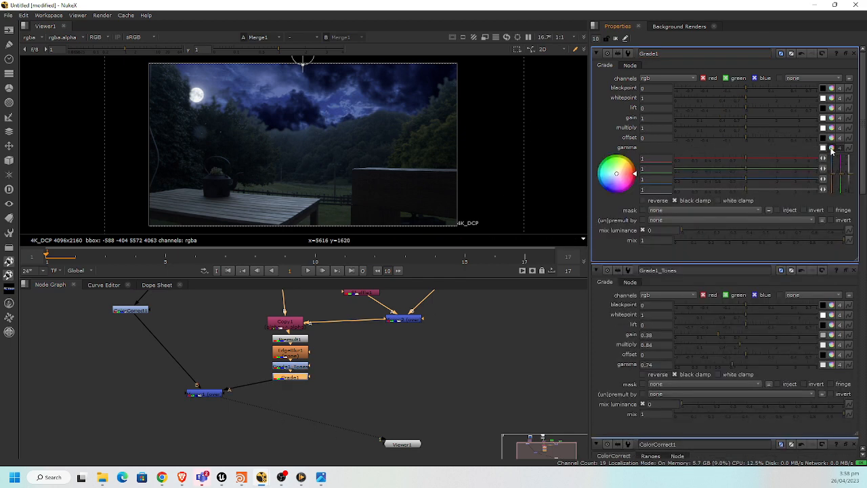
pyautogui.moveTo(617, 175); pyautogui.dragTo(589, 202)
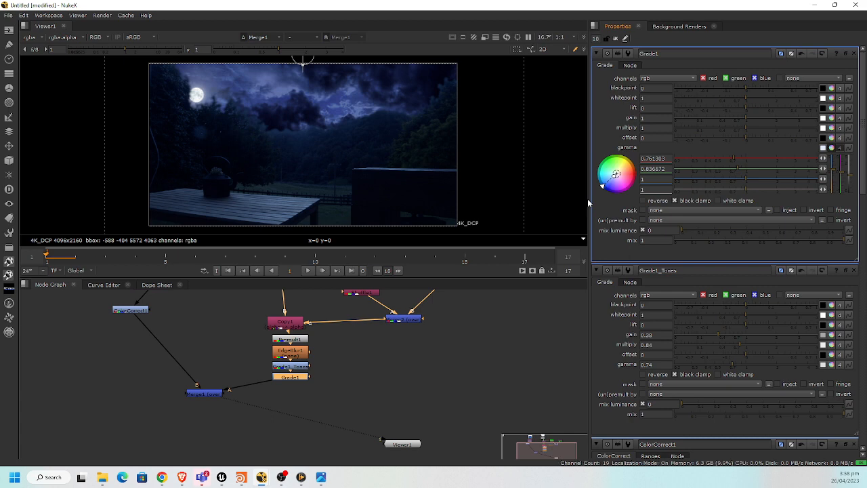
# Lower the night sky with Transform1 to a vertical translate of 920, and open the node's properties
pyautogui.moveTo(314, 295); pyautogui.dragTo(324, 344, button='middle')
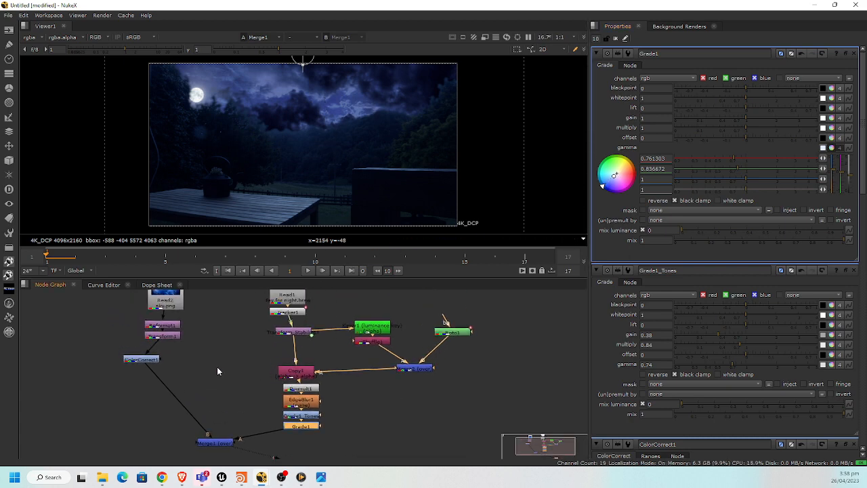
pyautogui.click(178, 305)
pyautogui.moveTo(214, 333); pyautogui.dragTo(235, 372, button='middle')
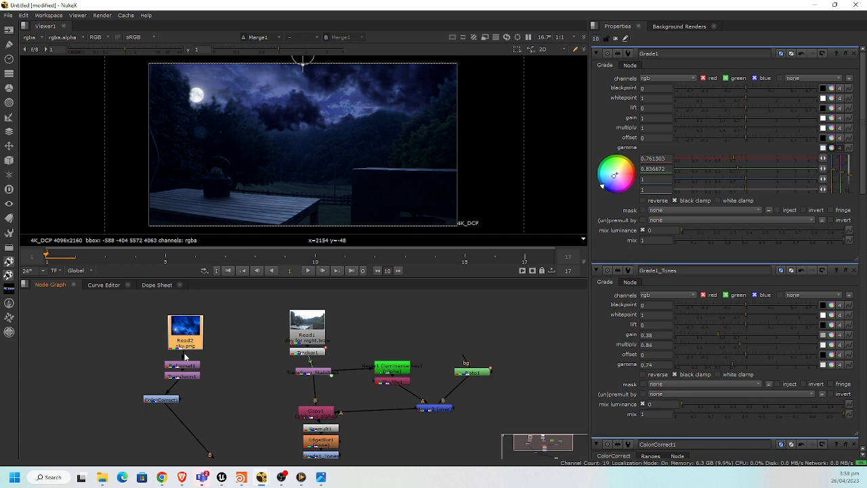
pyautogui.click(185, 376)
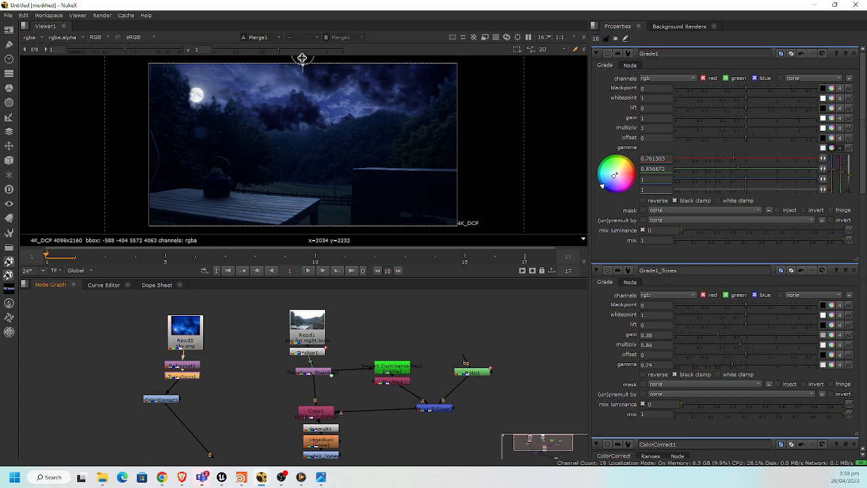
pyautogui.moveTo(300, 58); pyautogui.dragTo(303, 86)
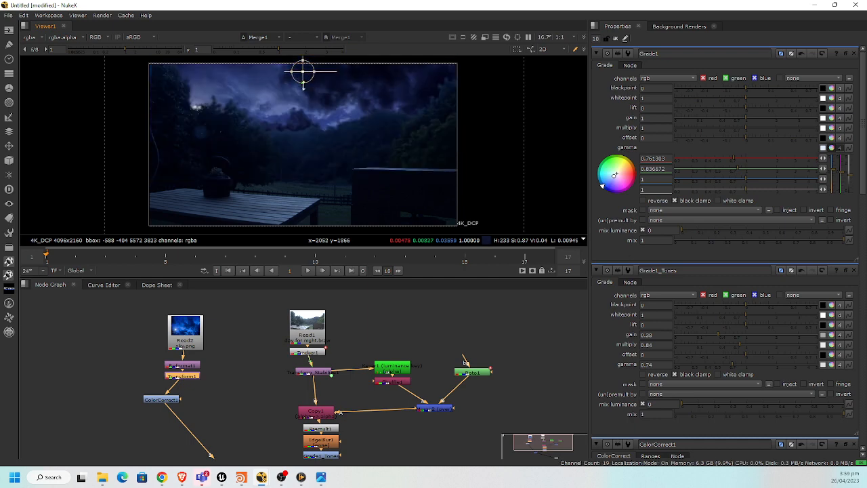
pyautogui.moveTo(304, 86); pyautogui.dragTo(303, 82)
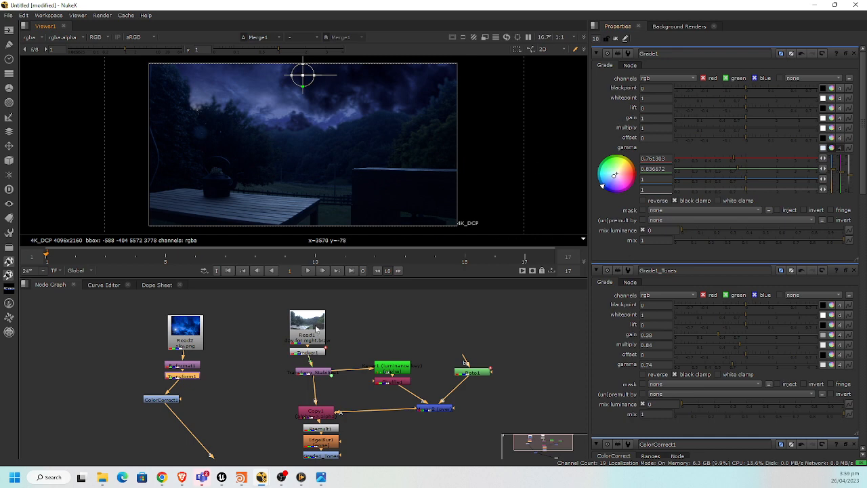
pyautogui.doubleClick(182, 378)
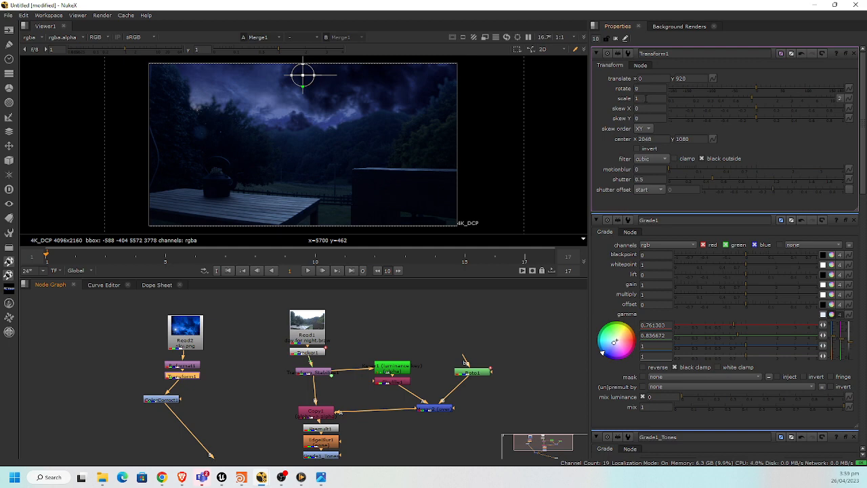
pyautogui.moveTo(232, 379); pyautogui.dragTo(228, 362, button='middle')
pyautogui.press('Tab')
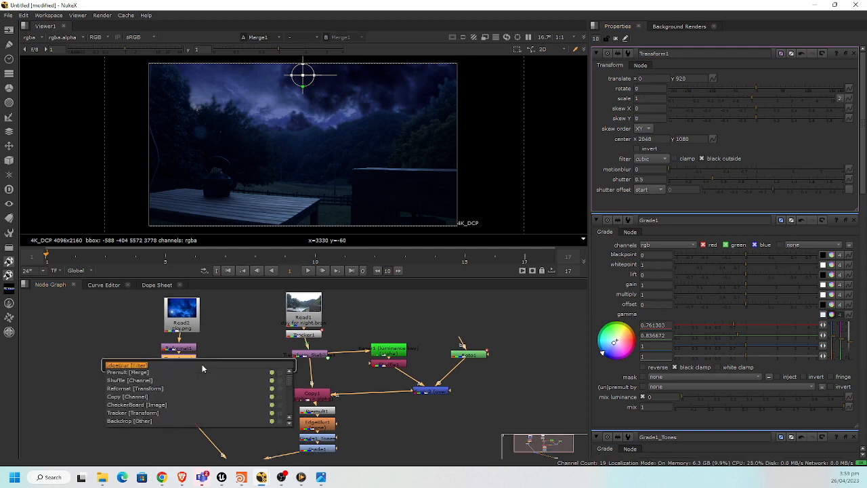
pyautogui.write('fl')
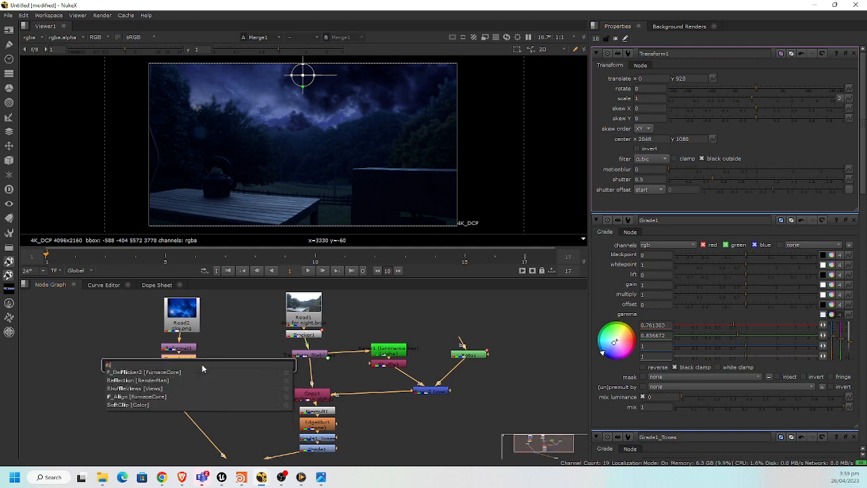
pyautogui.write('o')
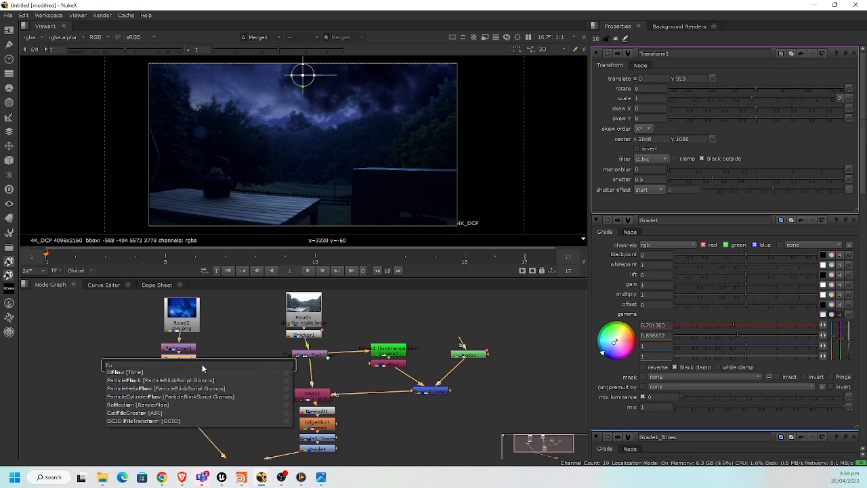
pyautogui.press('BackSpace')
pyautogui.press('BackSpace')
pyautogui.press('BackSpace')
pyautogui.write('colorc')
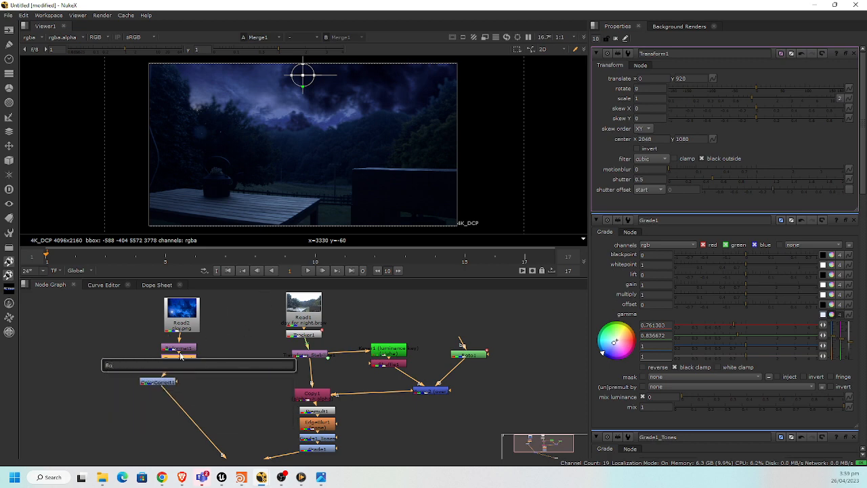
pyautogui.press('Return')
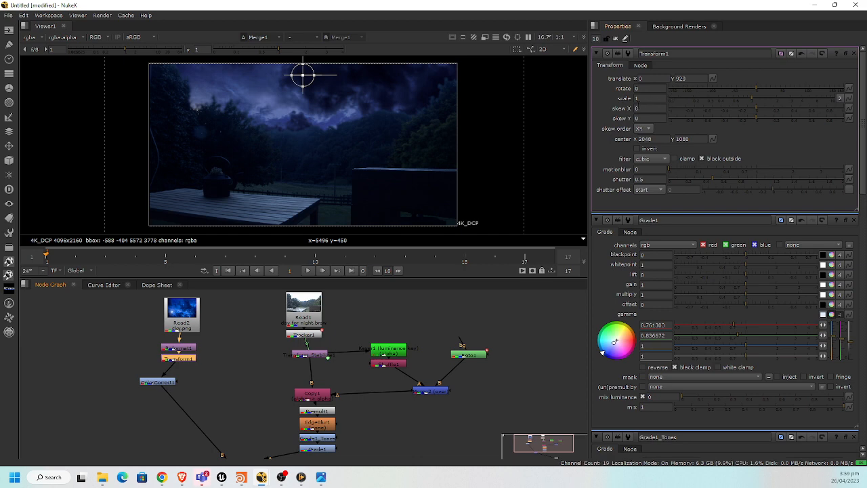
# Mirror the sky horizontally by setting Transform1's width scale to -1, and reposition it to translate x -120, y 630
pyautogui.click(839, 99)
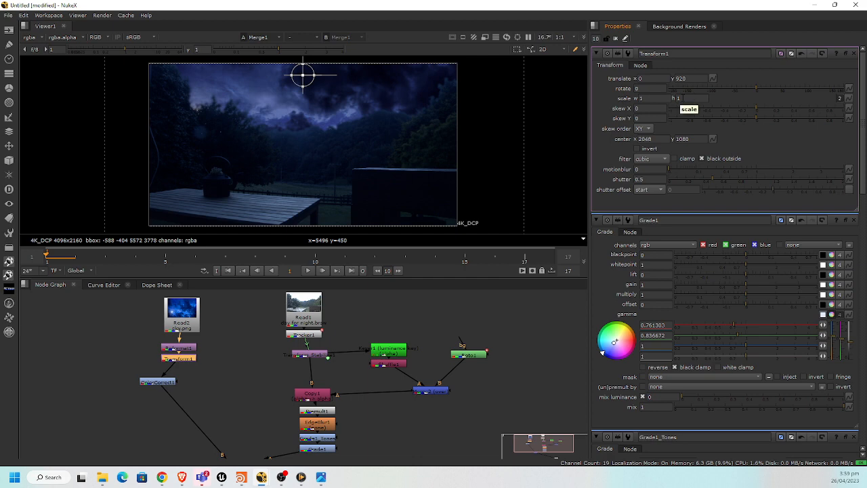
pyautogui.click(642, 98)
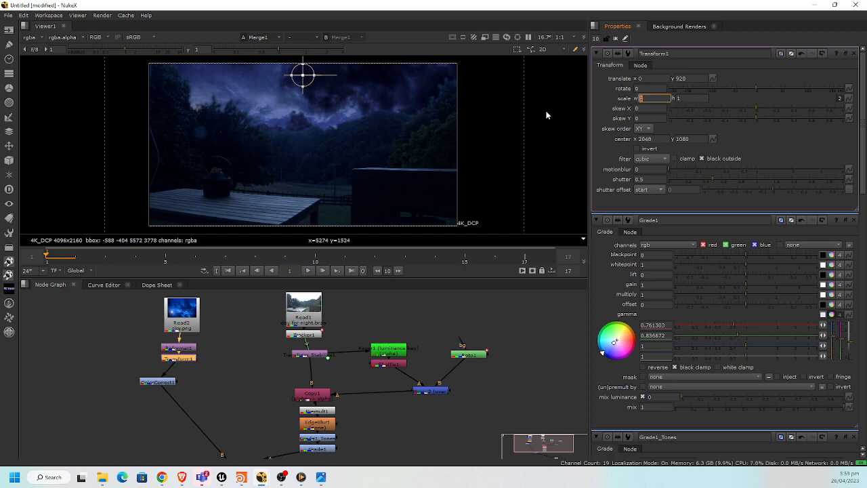
pyautogui.write('-1')
pyautogui.press('Return')
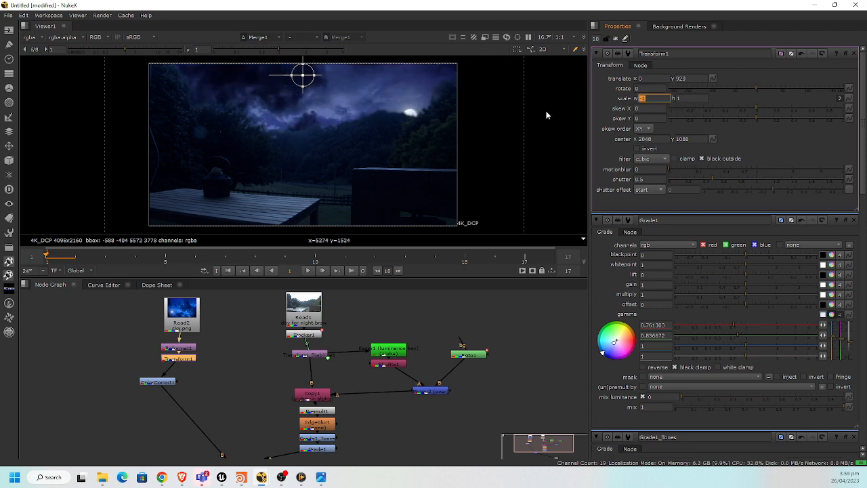
pyautogui.moveTo(302, 75); pyautogui.dragTo(292, 103)
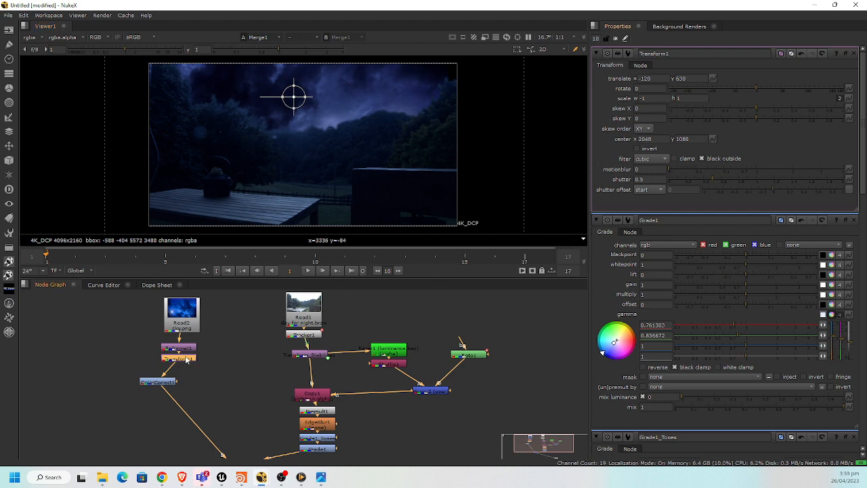
# Insert a Transform node after Transform1 with its scale at 1.1, and move ColorCorrect1 farther below it
pyautogui.press('t')
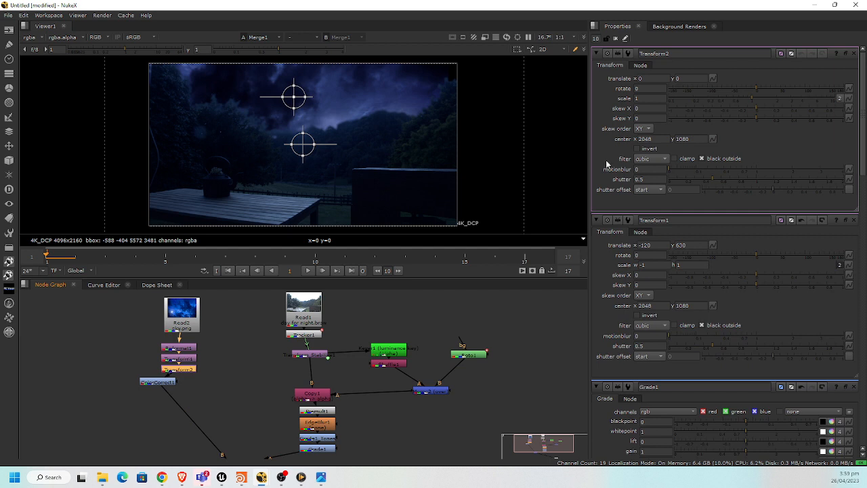
pyautogui.click(756, 101)
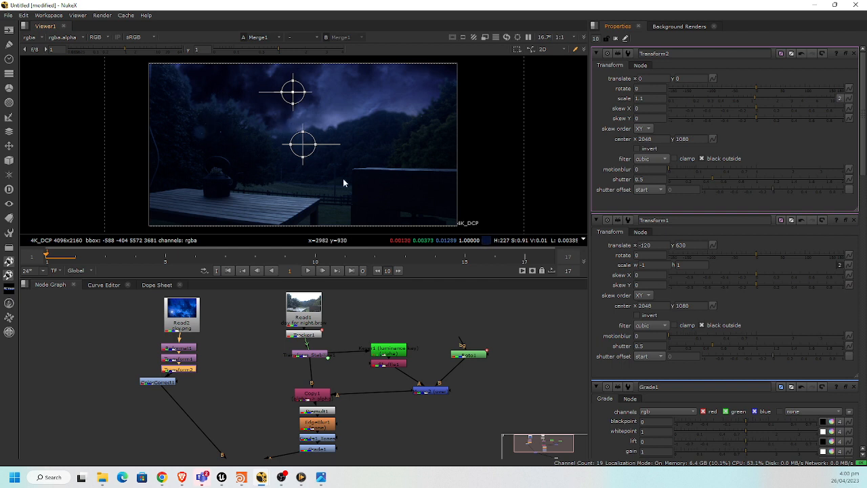
pyautogui.moveTo(158, 385); pyautogui.dragTo(157, 398)
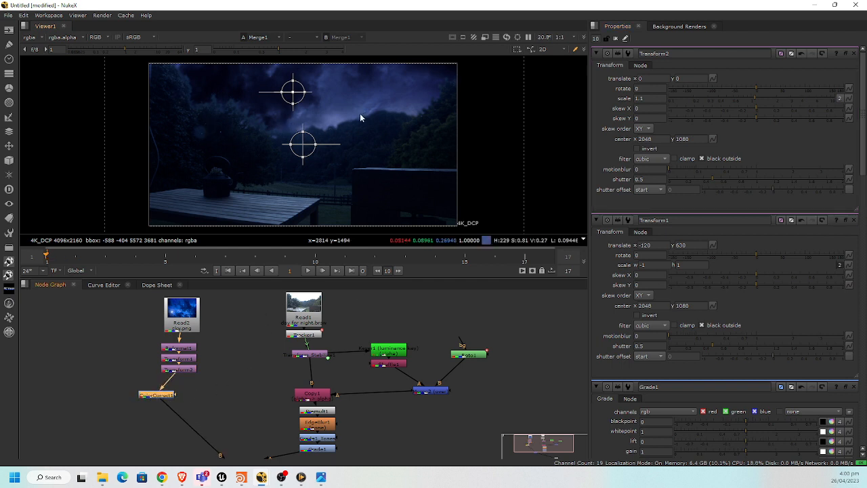
# Open Keyer1 and change its luminance range to A about 0.107 and B about 0.437
pyautogui.scroll(3, 360, 114)
pyautogui.scroll(3, 102, 101)
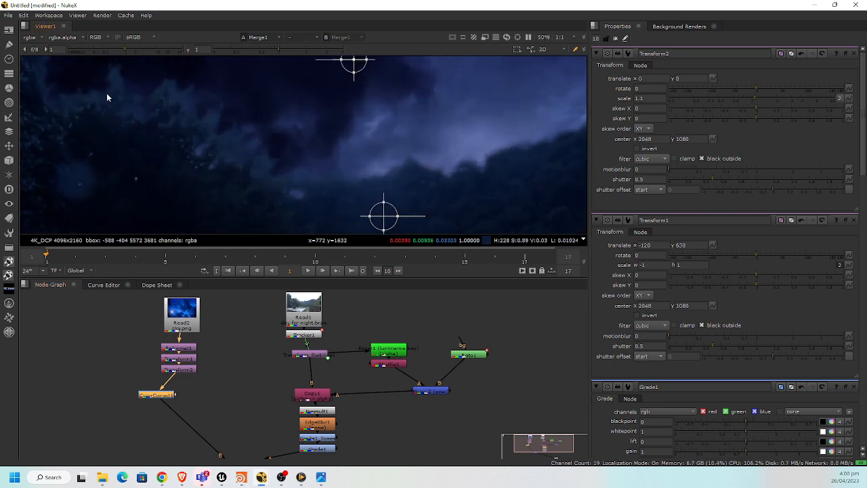
pyautogui.click(393, 364)
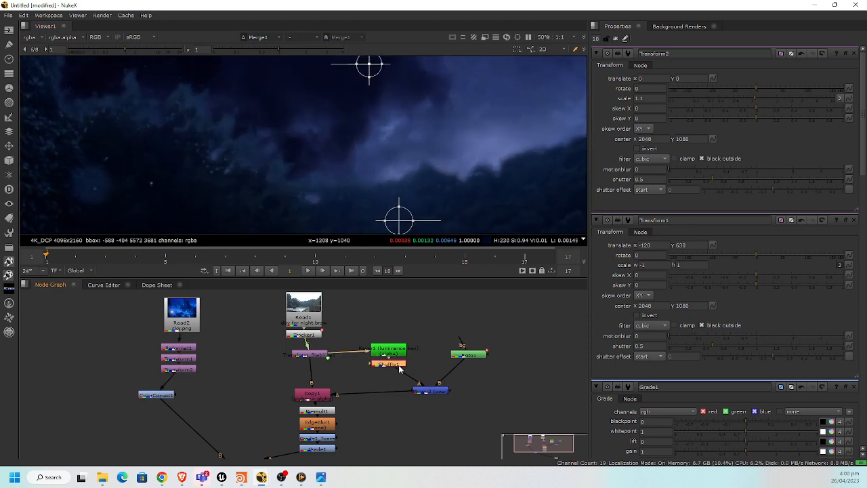
pyautogui.doubleClick(390, 350)
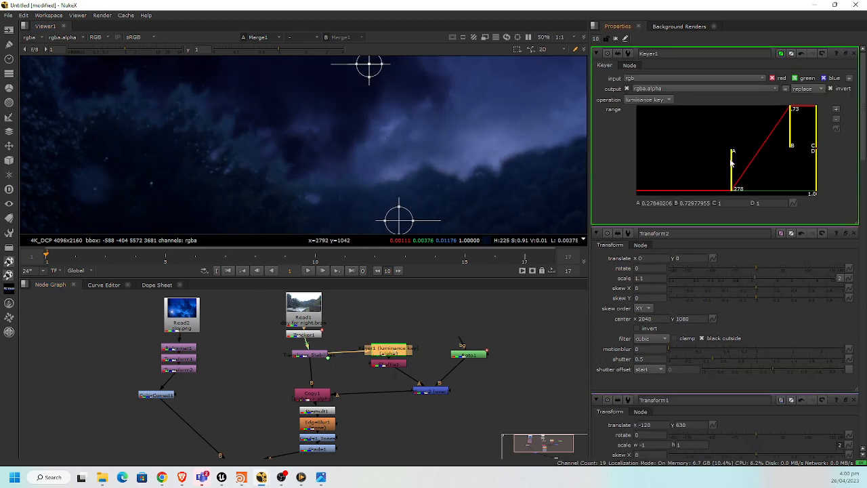
pyautogui.moveTo(738, 161); pyautogui.dragTo(698, 175)
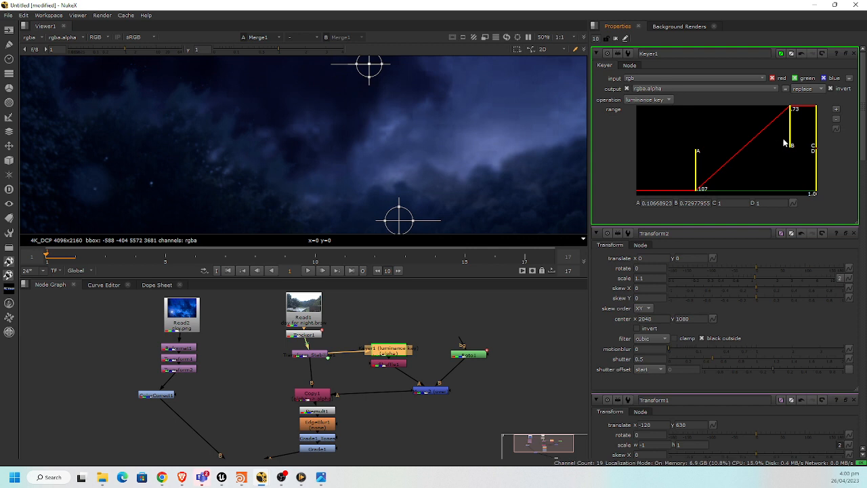
pyautogui.moveTo(788, 145); pyautogui.dragTo(758, 145)
pyautogui.scroll(-4, 390, 169)
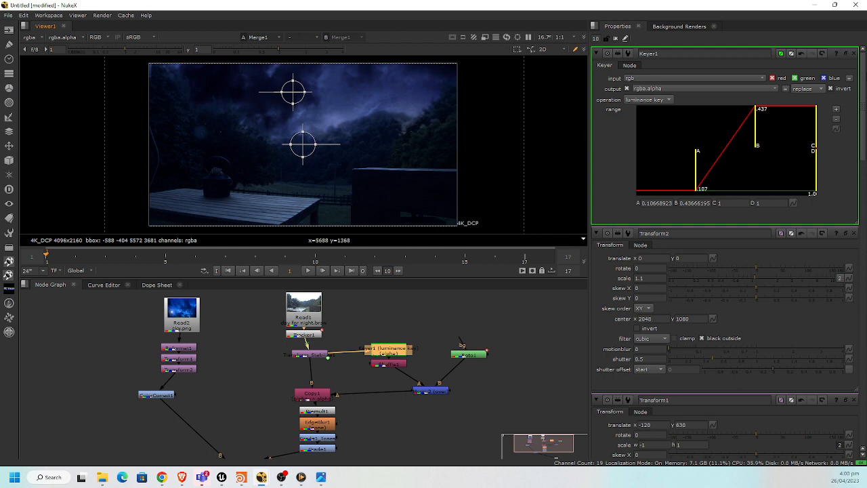
pyautogui.scroll(2, 410, 355)
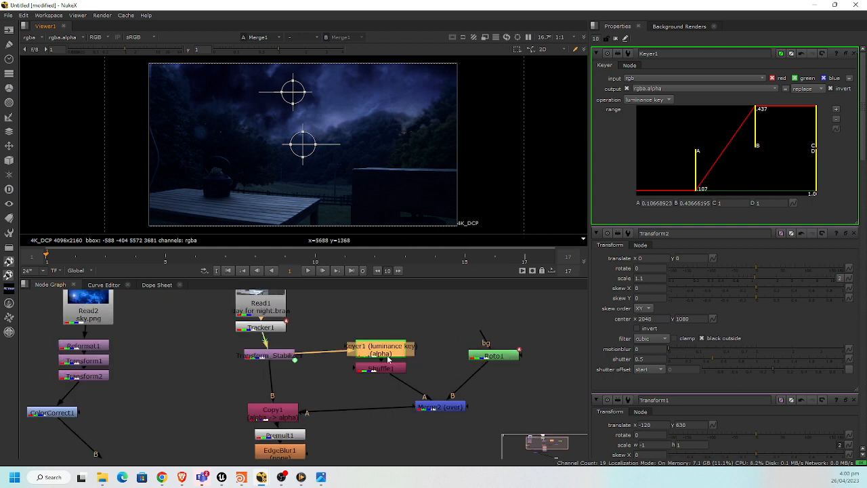
# Close all open node properties and check the whole composite in an enlarged viewer
pyautogui.click(854, 54)
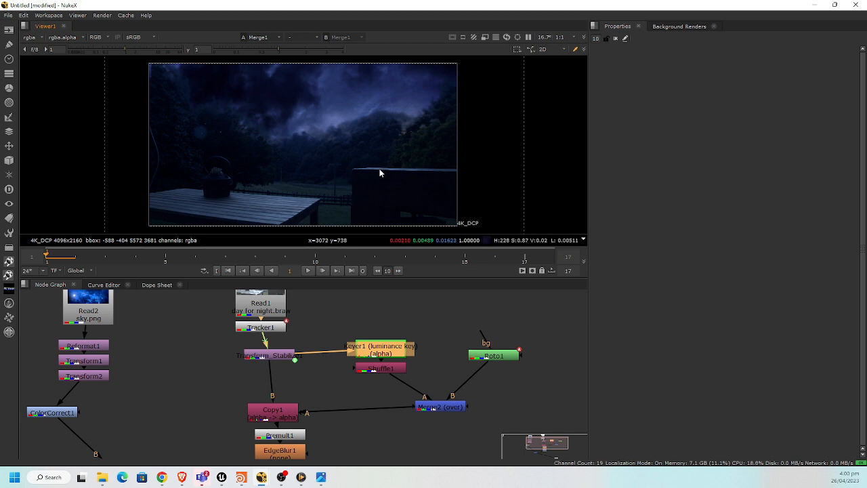
pyautogui.press('space')
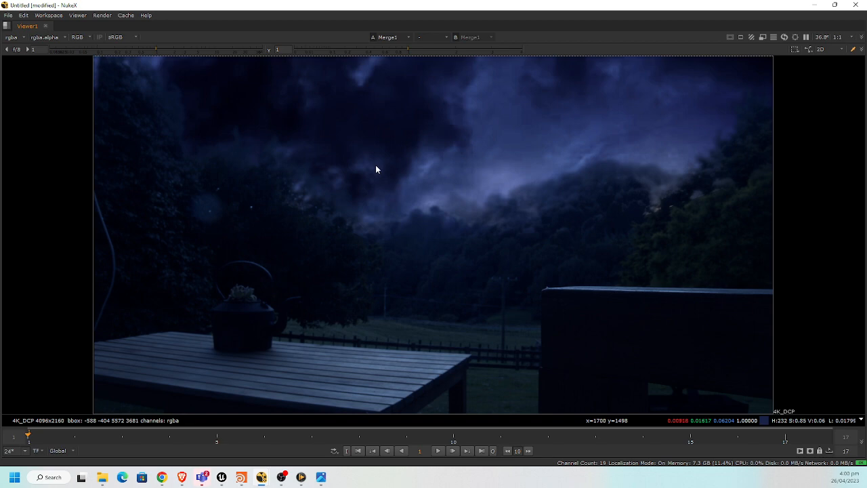
pyautogui.press('space')
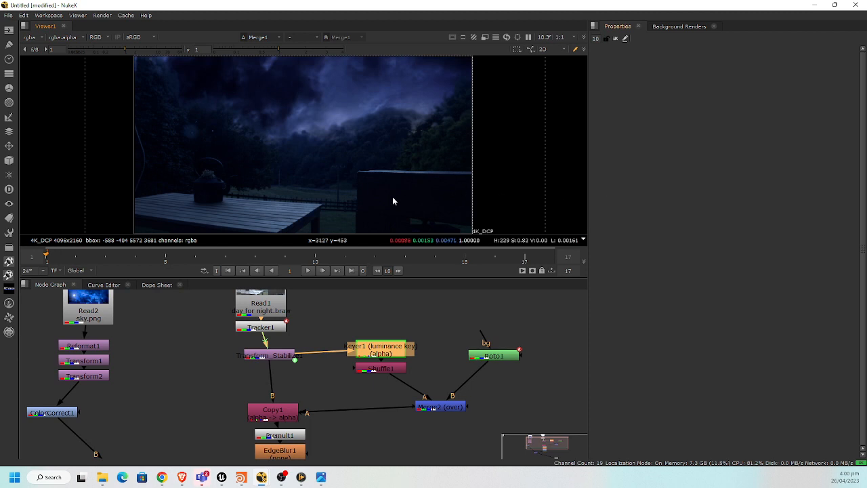
# Add a Dot in the empty area below Merge2 and connect its input to the Transform_Stabilize node
pyautogui.moveTo(331, 388); pyautogui.dragTo(357, 332, button='middle')
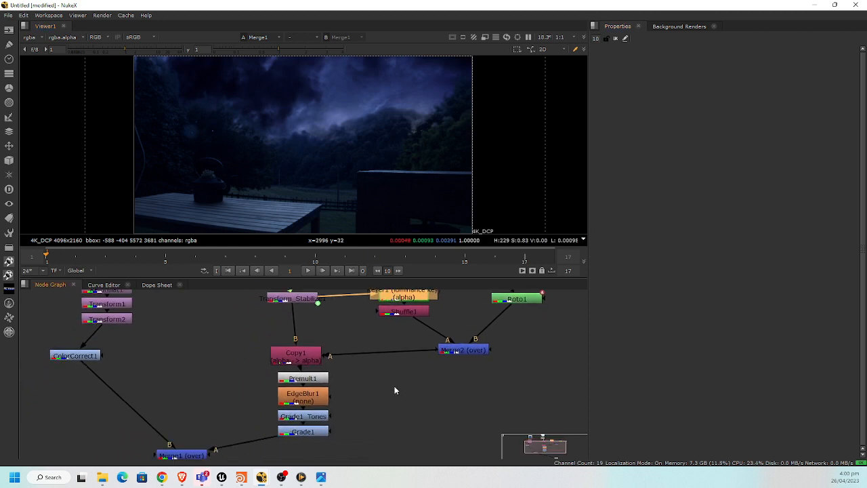
pyautogui.moveTo(376, 406)
pyautogui.mouseDown(button='middle')
pyautogui.moveTo(299, 422)
pyautogui.moveTo(369, 411)
pyautogui.mouseUp(button='middle')
pyautogui.scroll(-3, 302, 421)
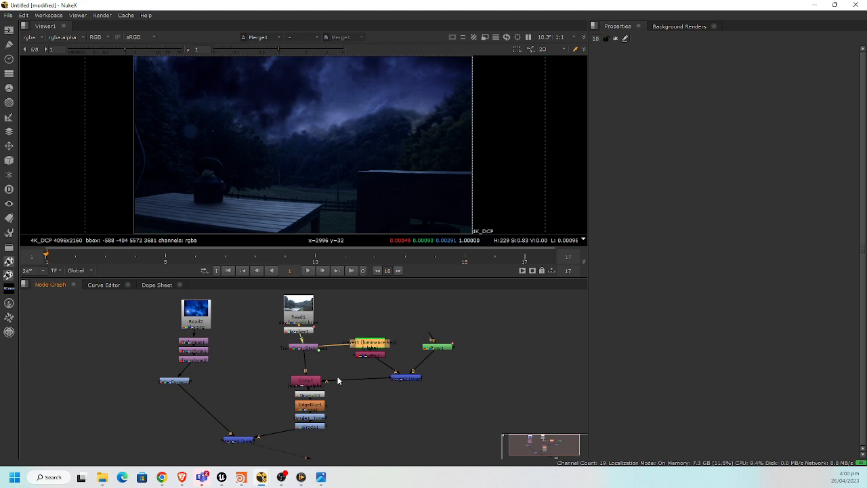
pyautogui.click(388, 419)
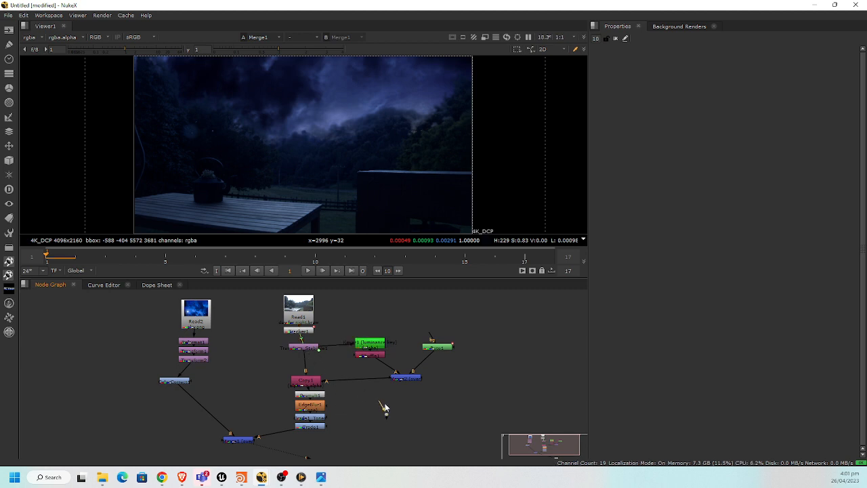
pyautogui.moveTo(370, 397); pyautogui.dragTo(307, 351)
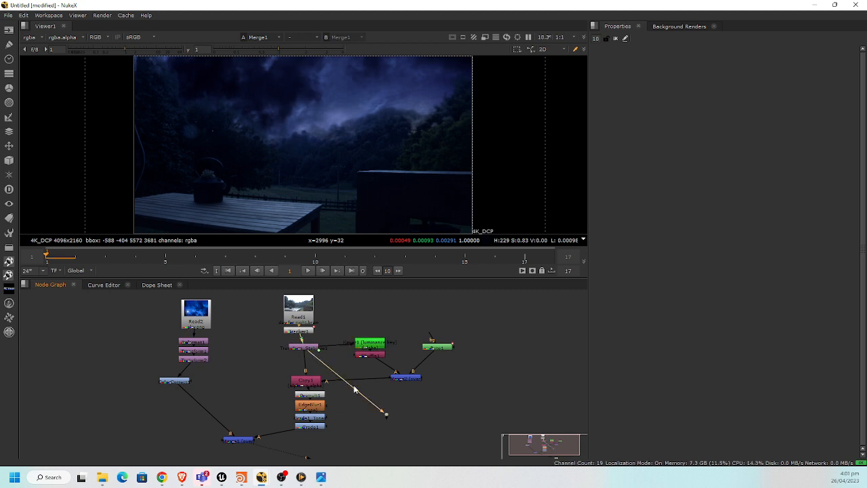
pyautogui.scroll(4, 407, 407)
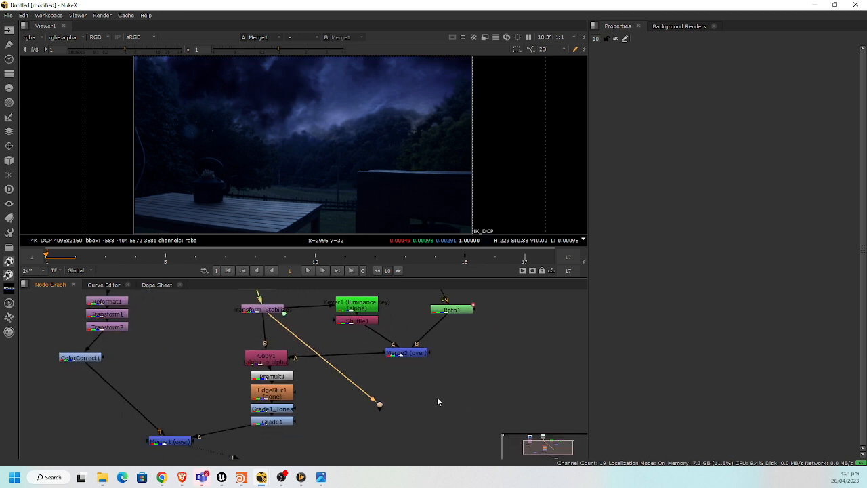
pyautogui.moveTo(438, 401); pyautogui.dragTo(435, 400, button='middle')
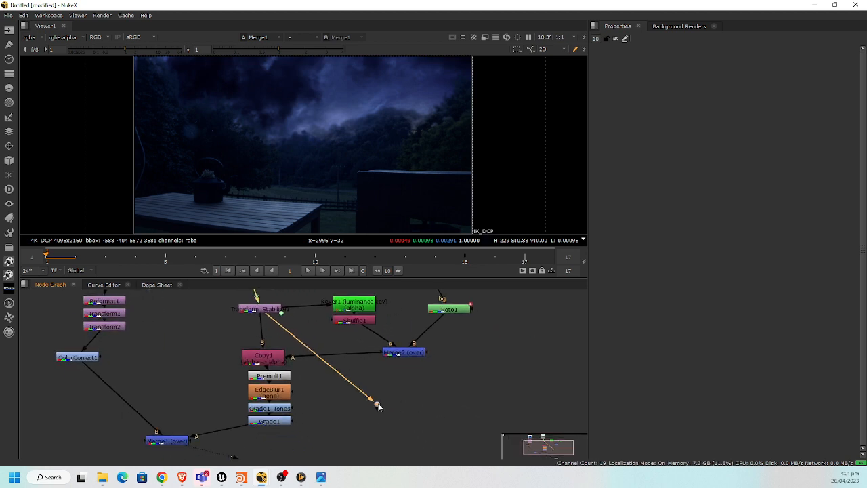
# Add a luminance Keyer node fed by the new Dot, place it below the Dot, and show its output in the viewer
pyautogui.press('1')
pyautogui.press('Tab')
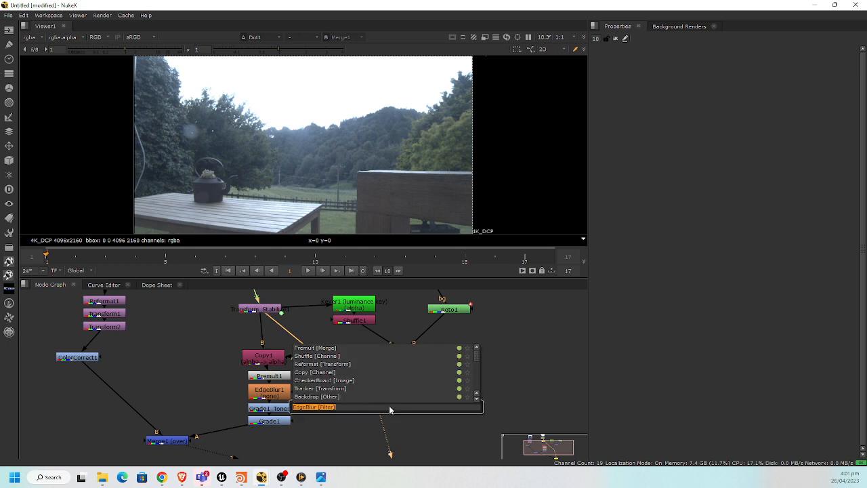
pyautogui.write('key')
pyautogui.press('Return')
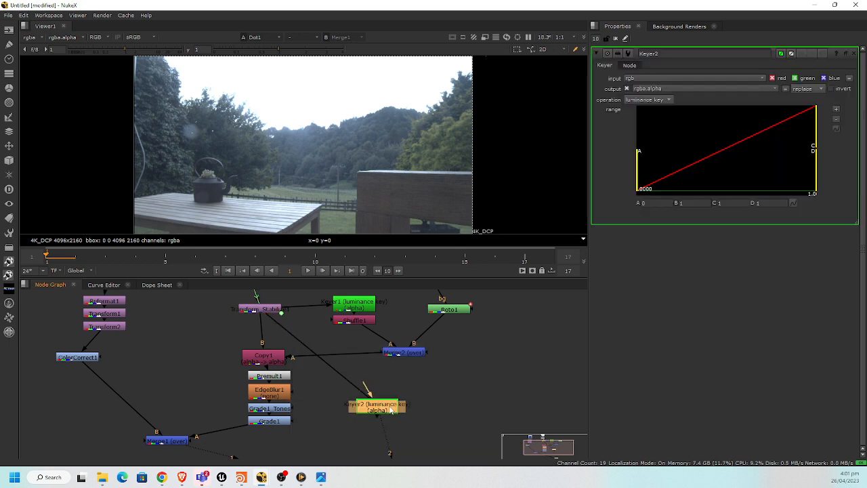
pyautogui.moveTo(384, 397); pyautogui.dragTo(421, 437)
pyautogui.click(378, 411)
pyautogui.press('2')
pyautogui.moveTo(458, 419); pyautogui.dragTo(452, 402, button='middle')
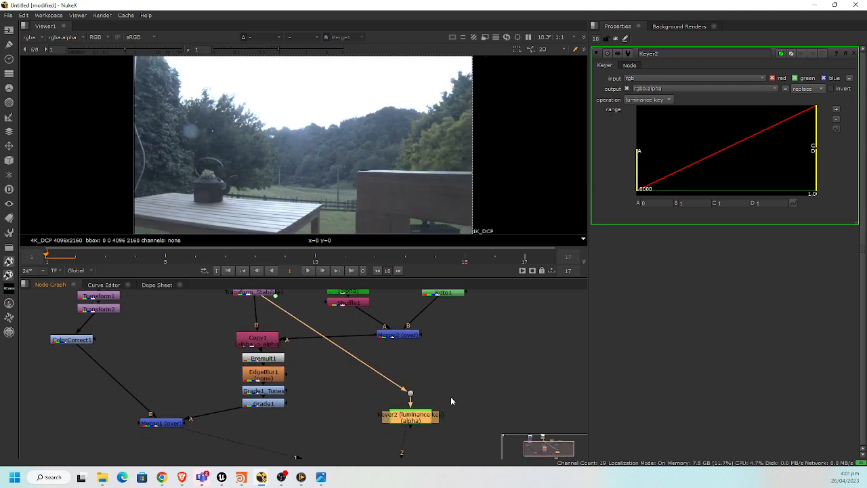
pyautogui.press('1')
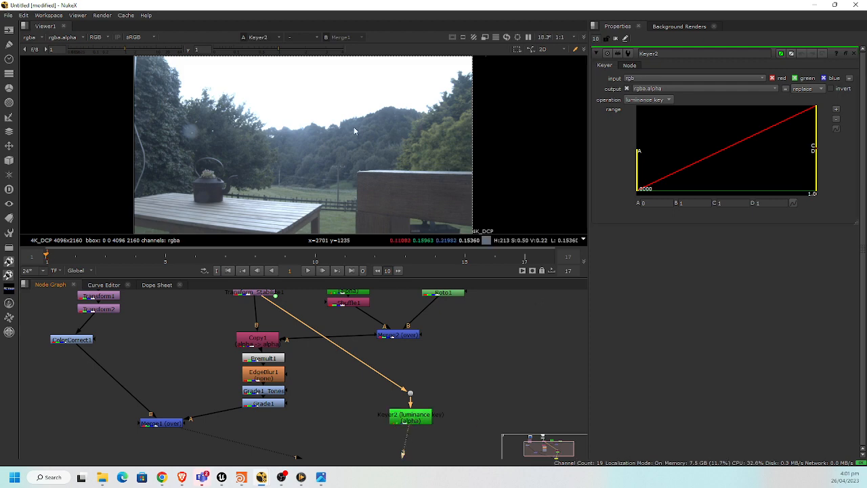
# Inspect the kettle, table and fence in Keyer2's output, and display its alpha channel
pyautogui.scroll(5, 207, 186)
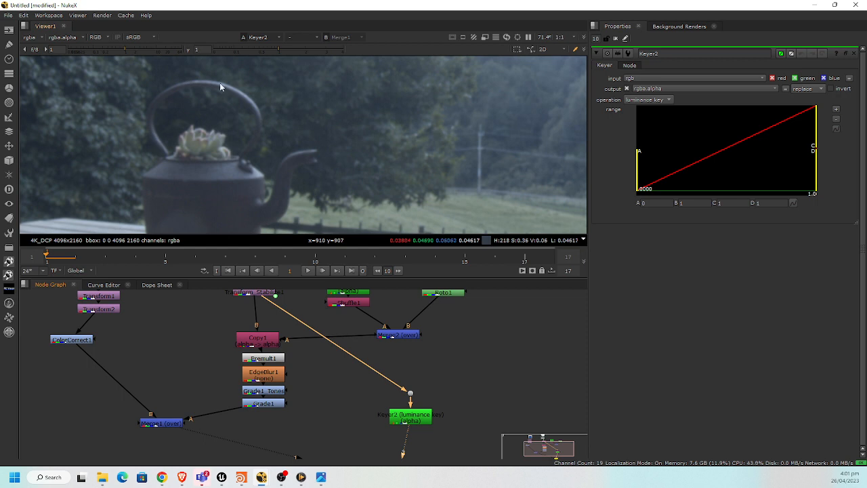
pyautogui.moveTo(382, 175); pyautogui.dragTo(290, 143, button='middle')
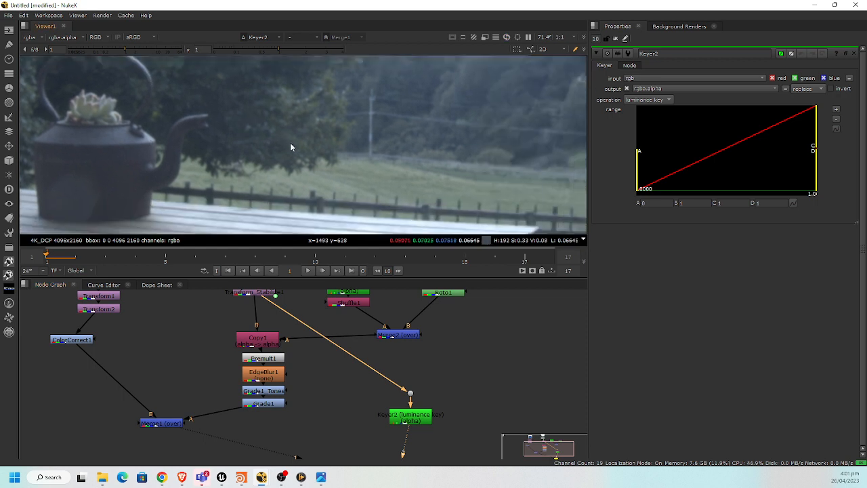
pyautogui.scroll(-3, 292, 143)
pyautogui.scroll(-1, 384, 176)
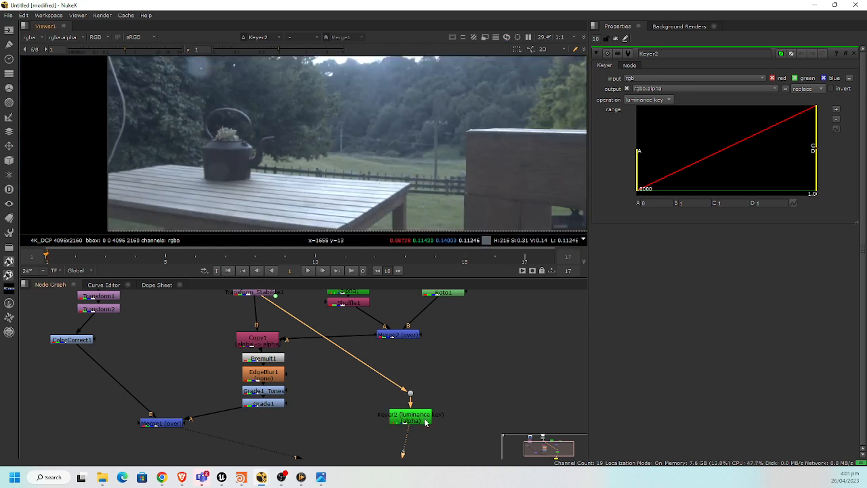
pyautogui.press('a')
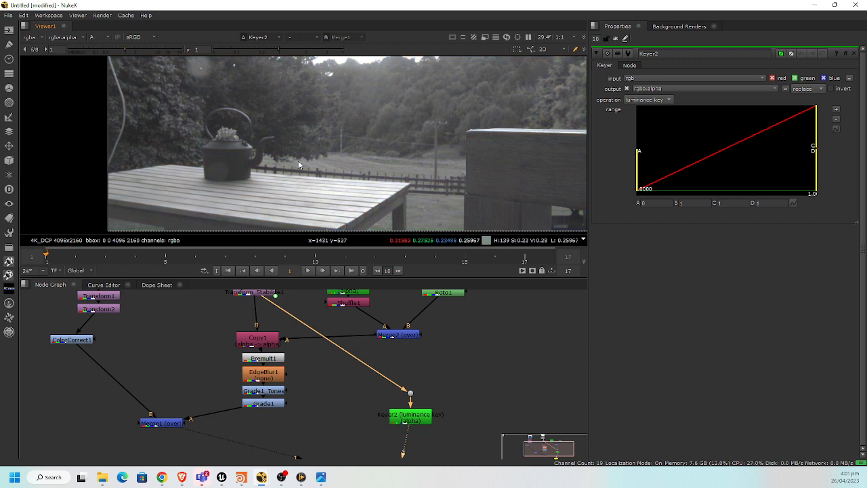
# Tighten Keyer2's luminance range to A about 0.055 and B about 0.205
pyautogui.moveTo(638, 178); pyautogui.dragTo(670, 189)
pyautogui.click(814, 139)
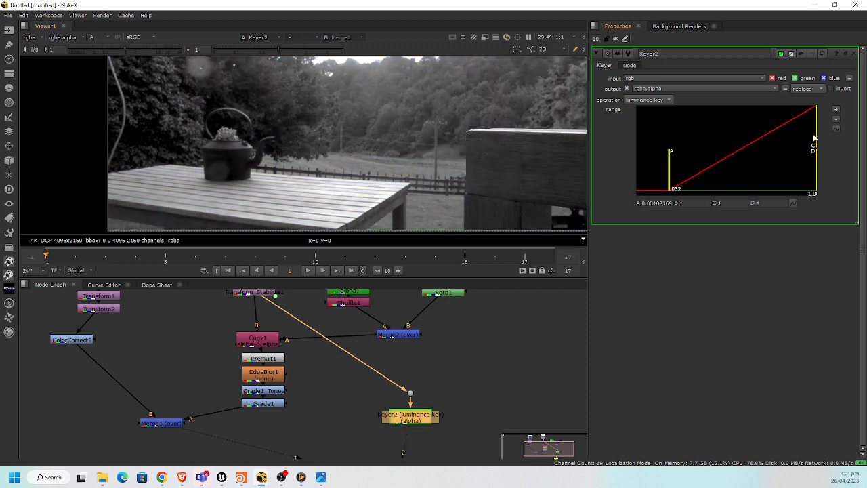
pyautogui.moveTo(812, 141); pyautogui.dragTo(772, 145)
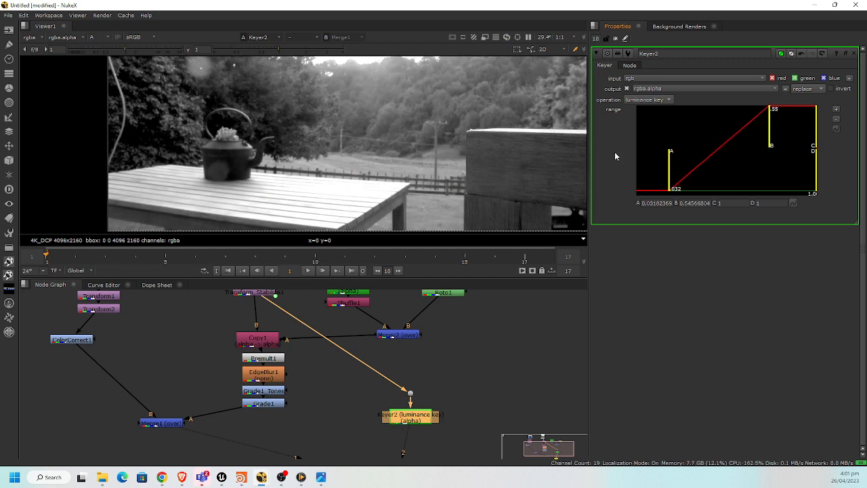
pyautogui.moveTo(670, 160)
pyautogui.mouseDown()
pyautogui.moveTo(693, 161)
pyautogui.moveTo(682, 162)
pyautogui.mouseUp()
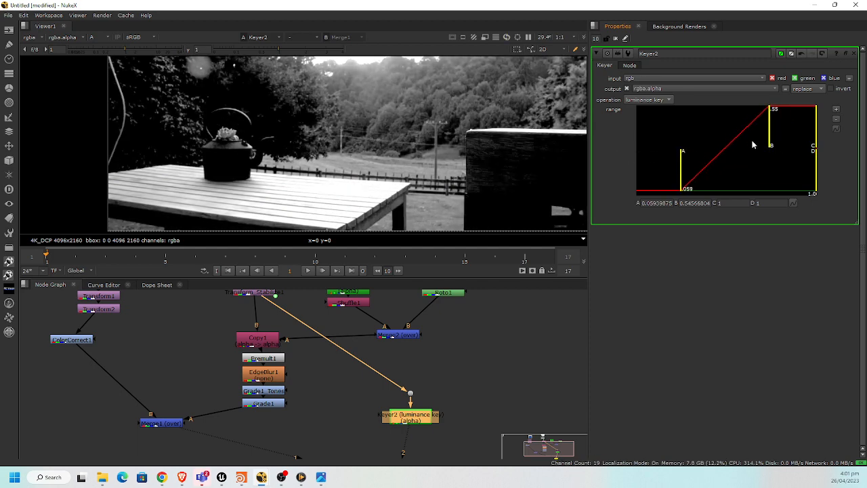
pyautogui.moveTo(770, 145); pyautogui.dragTo(732, 145)
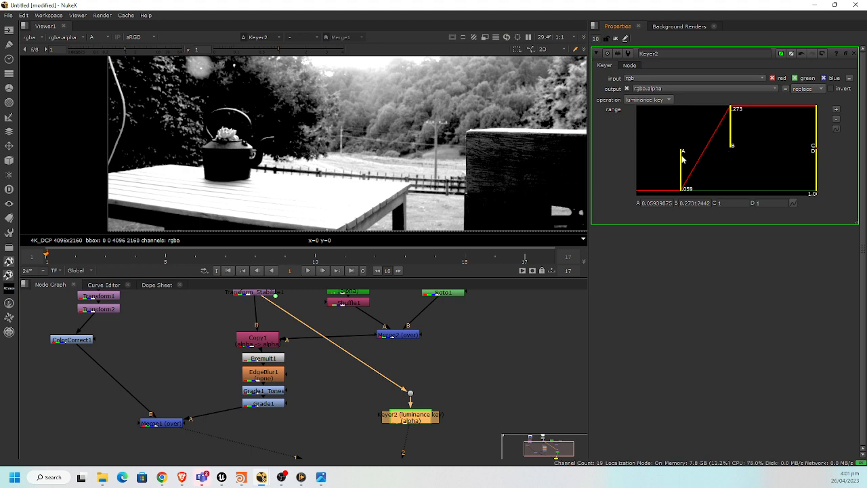
pyautogui.moveTo(683, 159); pyautogui.dragTo(684, 159)
pyautogui.moveTo(731, 134)
pyautogui.mouseDown()
pyautogui.moveTo(713, 135)
pyautogui.moveTo(727, 138)
pyautogui.mouseUp()
pyautogui.moveTo(682, 162); pyautogui.dragTo(684, 163)
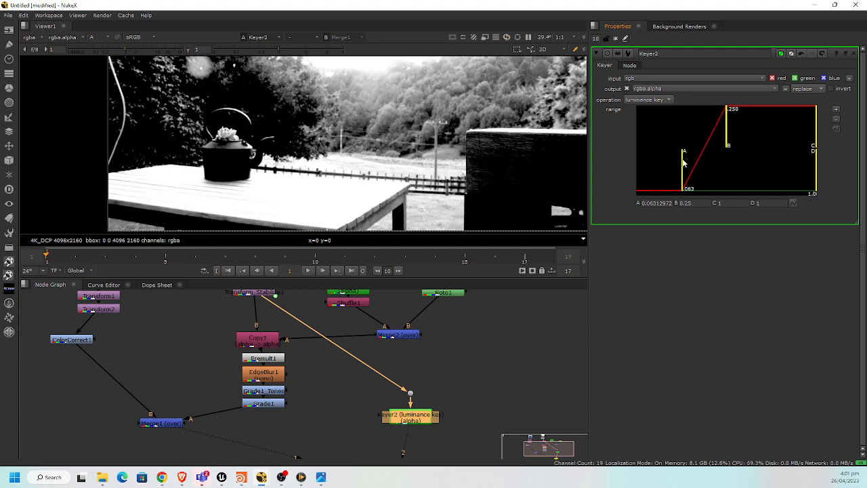
pyautogui.scroll(-3, 576, 168)
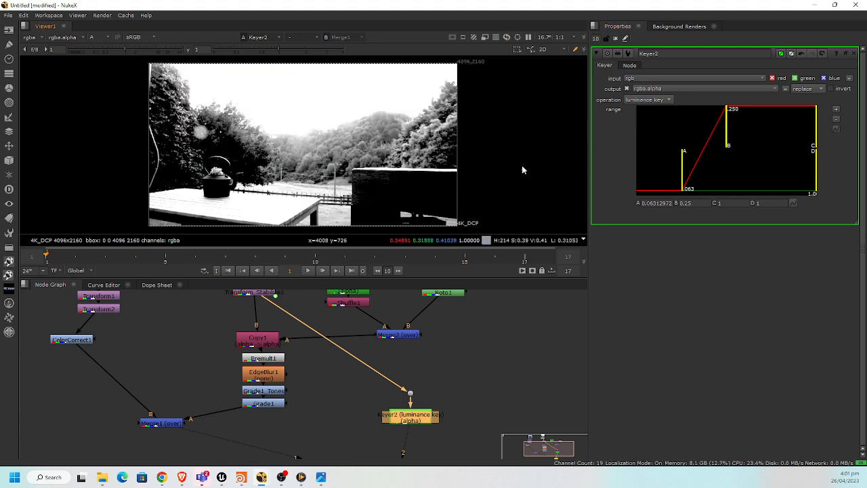
pyautogui.moveTo(724, 144); pyautogui.dragTo(680, 164)
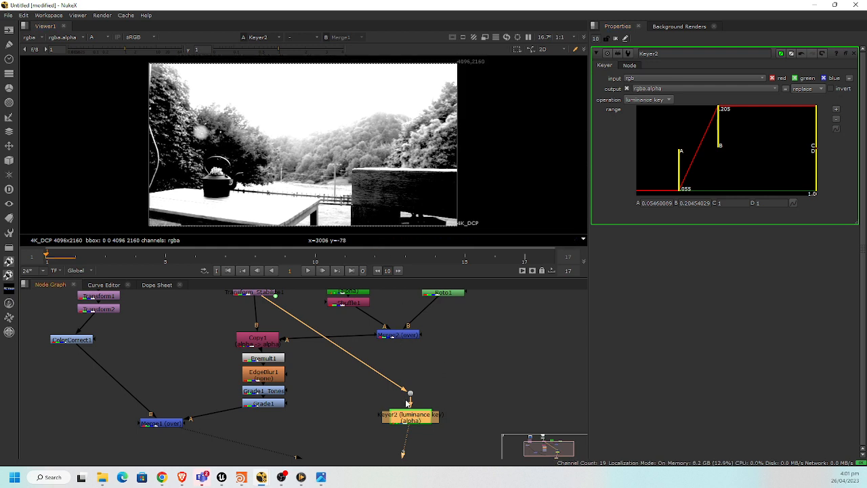
# Add a Roto node after Keyer2 and draw a closed Bezier shape around the dark wooden bench at the frame's lower right
pyautogui.press('o')
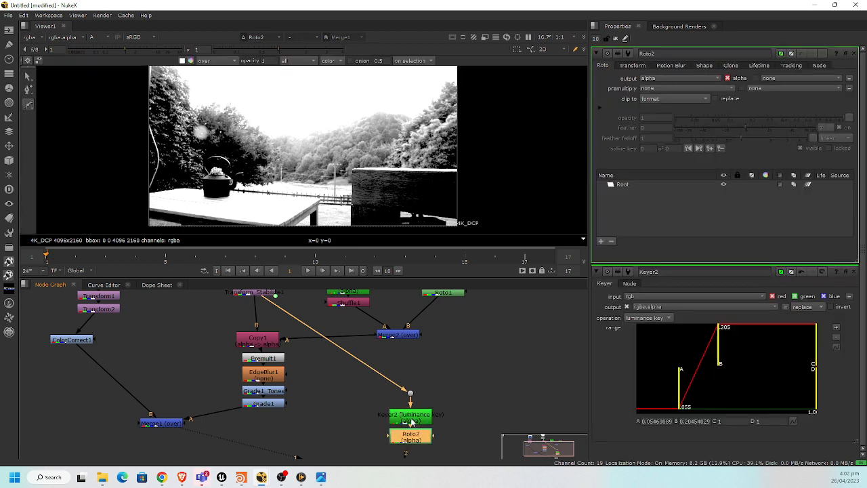
pyautogui.scroll(4, 474, 180)
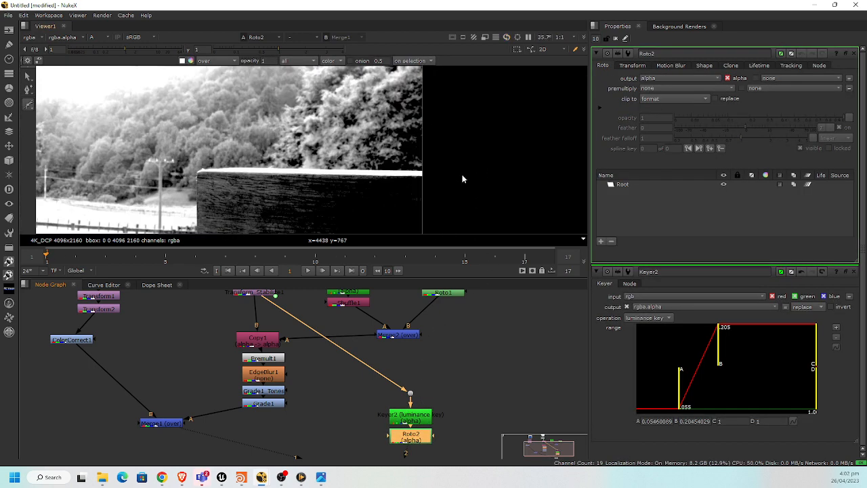
pyautogui.click(458, 129)
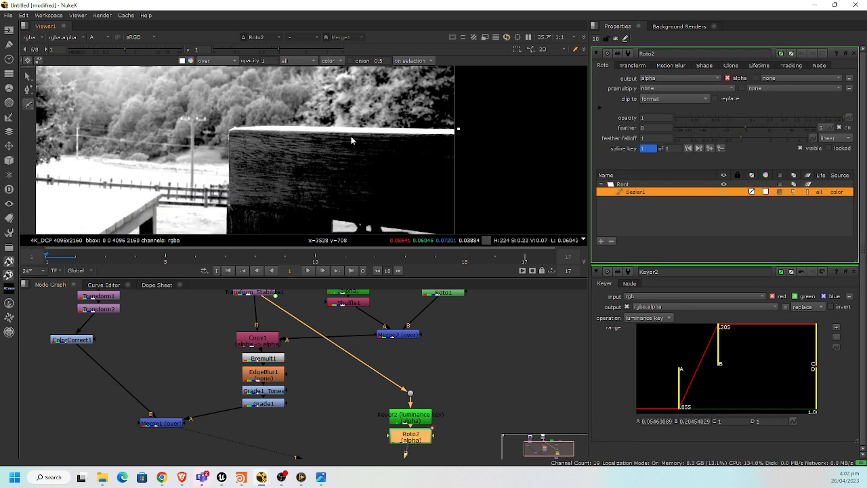
pyautogui.click(229, 129)
pyautogui.moveTo(235, 219); pyautogui.dragTo(280, 165, button='middle')
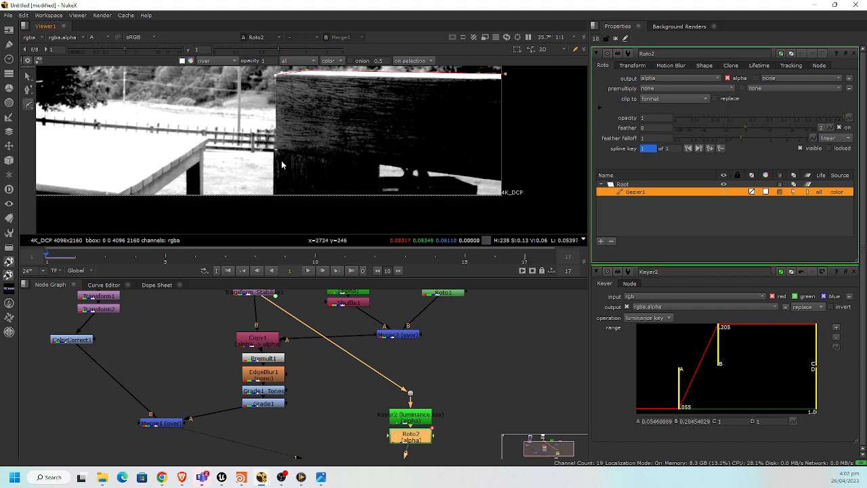
pyautogui.click(270, 206)
pyautogui.click(524, 212)
pyautogui.click(503, 75)
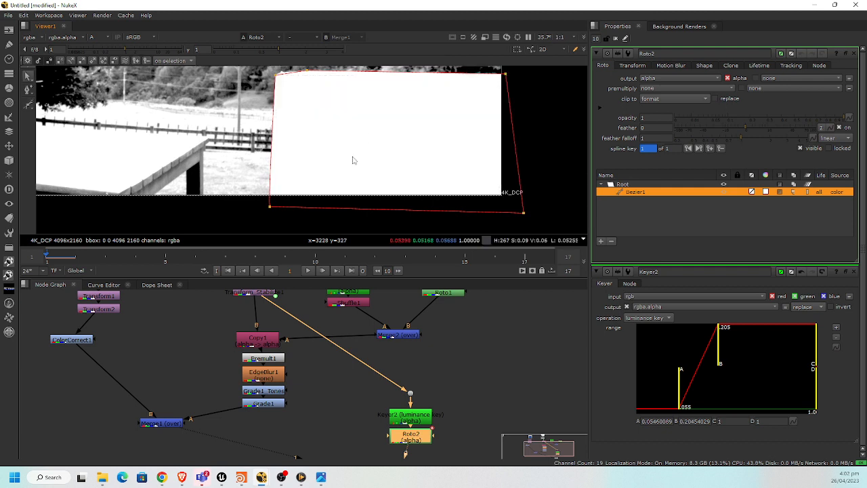
# Straighten the bench shape's lower-left corner, set Roto2's premultiply to rgba, and compare its RGB and alpha output
pyautogui.moveTo(270, 207); pyautogui.dragTo(275, 206)
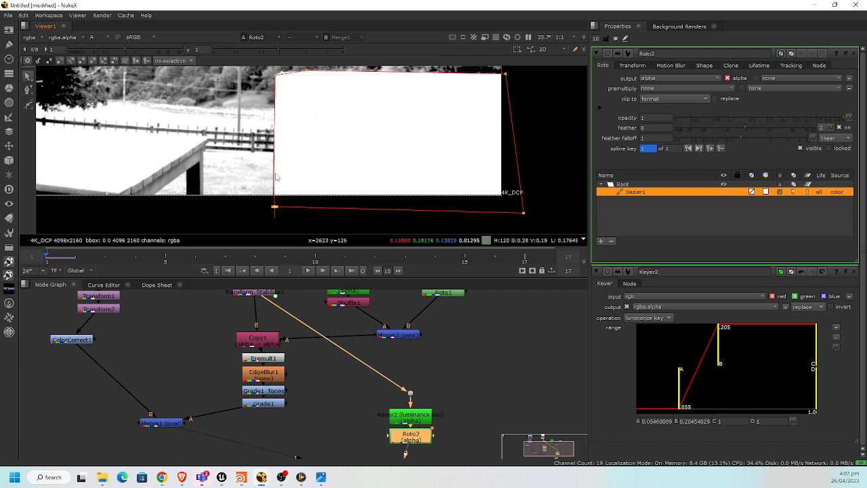
pyautogui.click(666, 91)
pyautogui.click(623, 106)
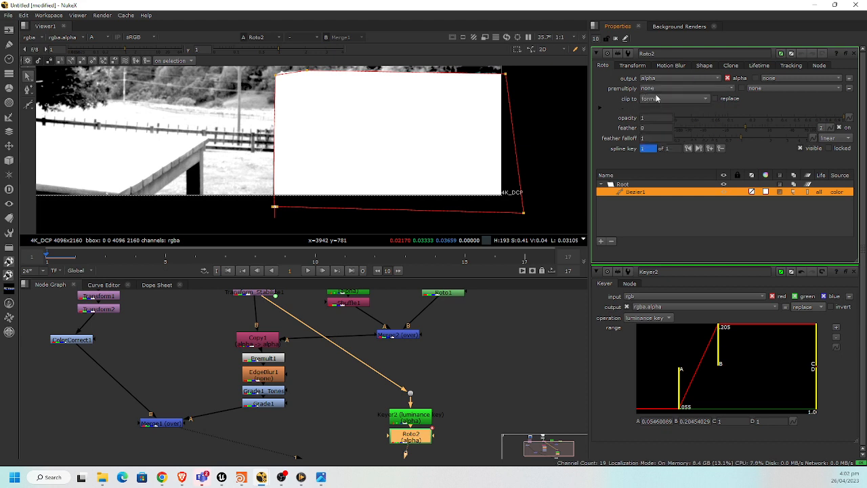
pyautogui.click(651, 90)
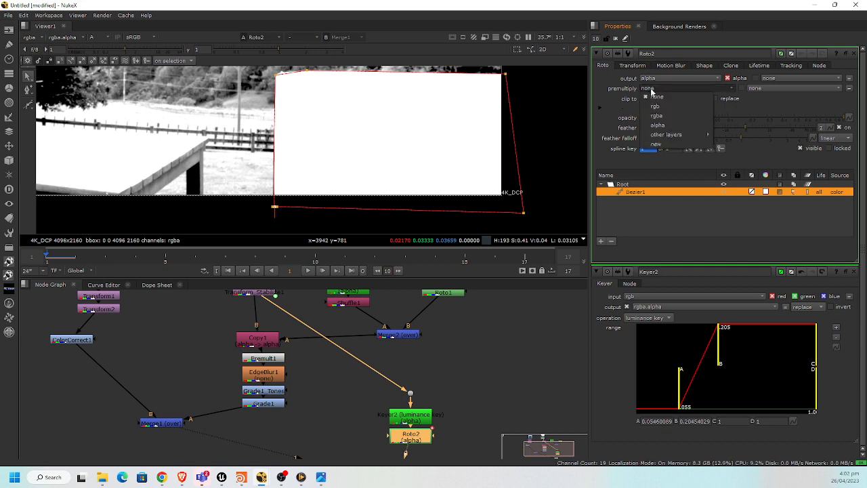
pyautogui.click(667, 116)
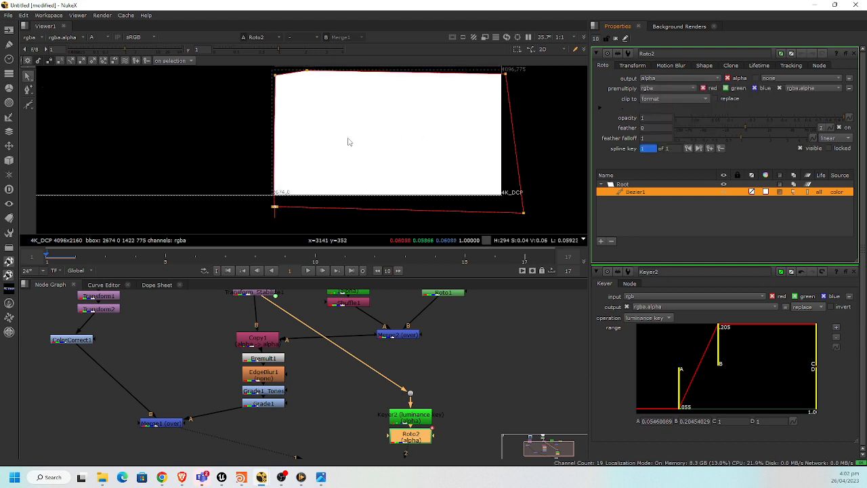
pyautogui.press('a')
pyautogui.moveTo(258, 139); pyautogui.dragTo(247, 157, button='middle')
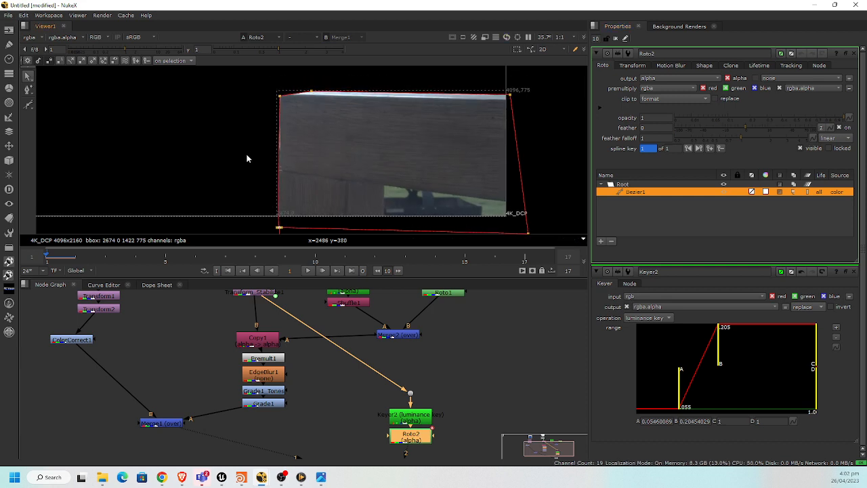
pyautogui.press('a')
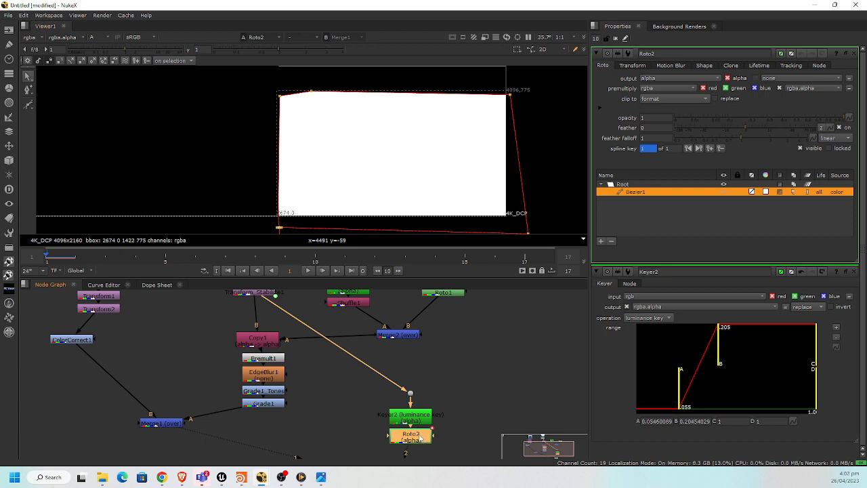
# Pull Roto2 out from between Keyer2 and the viewer, check the full Keyer2 matte, and delete Roto2
pyautogui.moveTo(420, 439); pyautogui.dragTo(476, 437)
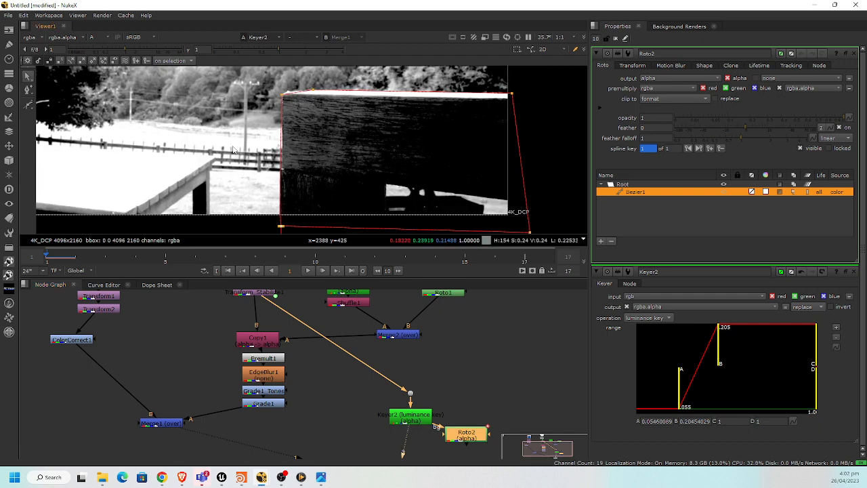
pyautogui.scroll(-3, 232, 149)
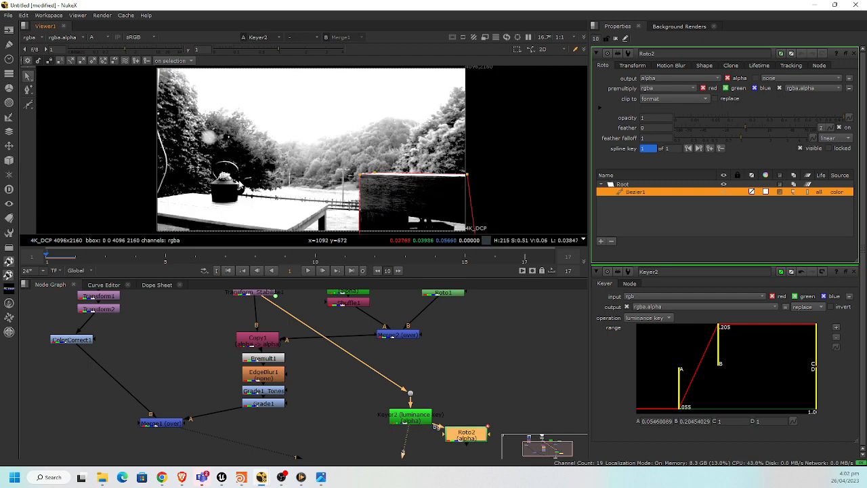
pyautogui.scroll(3, 225, 178)
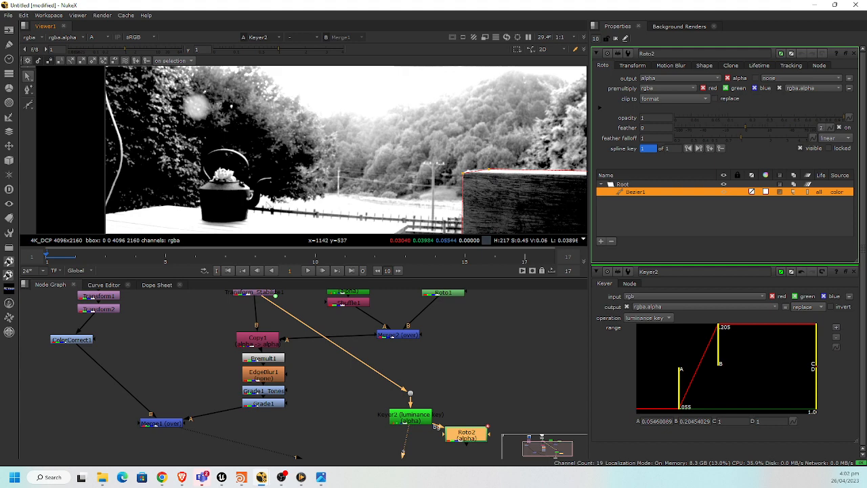
pyautogui.scroll(-3, 512, 210)
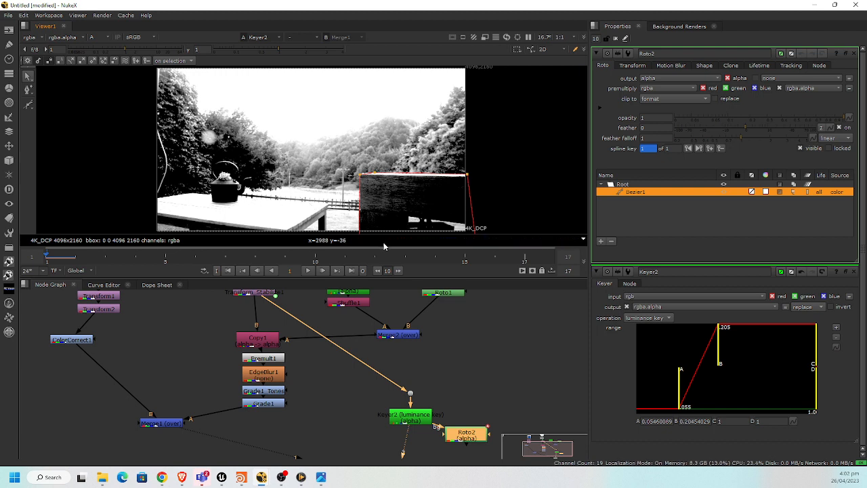
pyautogui.moveTo(478, 417); pyautogui.dragTo(438, 394, button='middle')
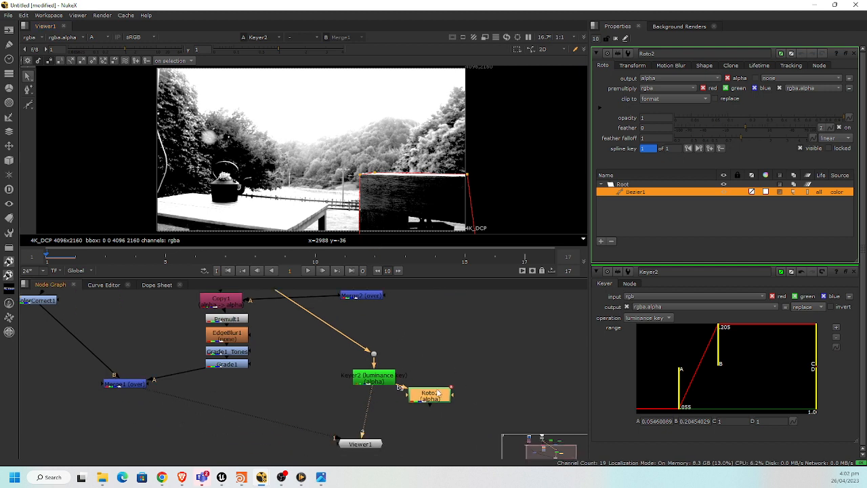
pyautogui.press('Delete')
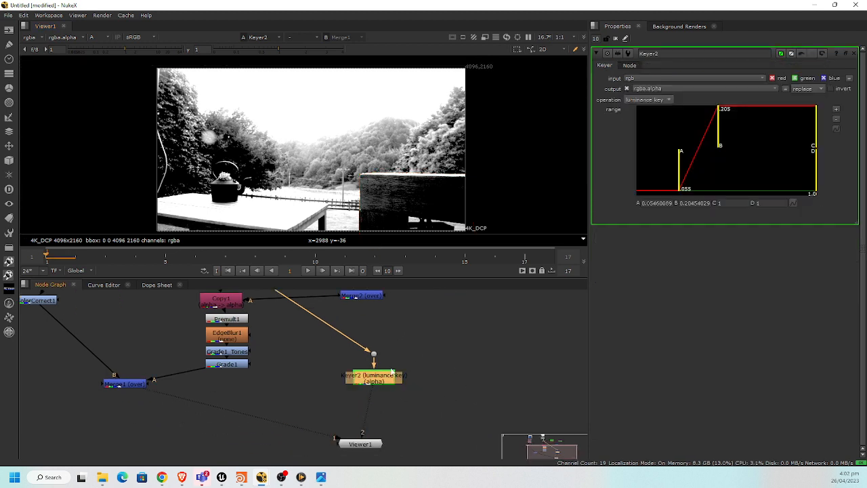
# Add a Shuffle node after Keyer2, route its input alpha into the red, green and blue outputs, and compare RGB with alpha
pyautogui.moveTo(343, 310); pyautogui.dragTo(283, 376, button='middle')
pyautogui.scroll(-2, 283, 375)
pyautogui.scroll(3, 262, 327)
pyautogui.moveTo(358, 446); pyautogui.dragTo(312, 380, button='middle')
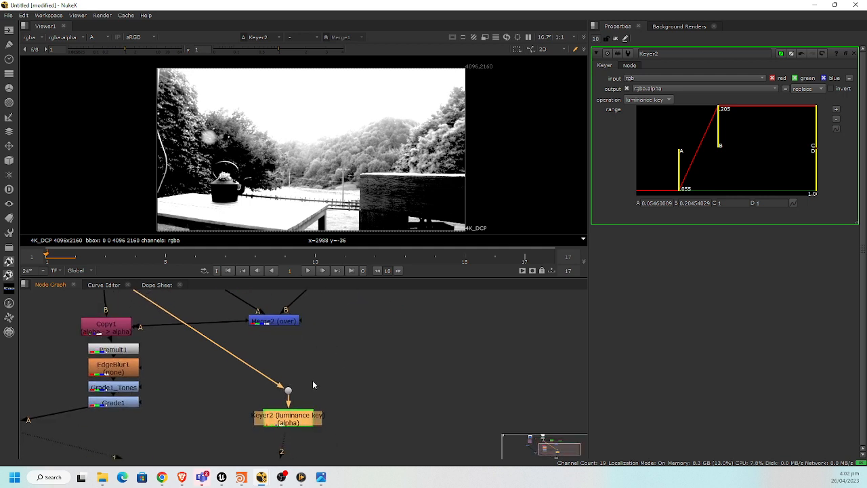
pyautogui.press('Tab')
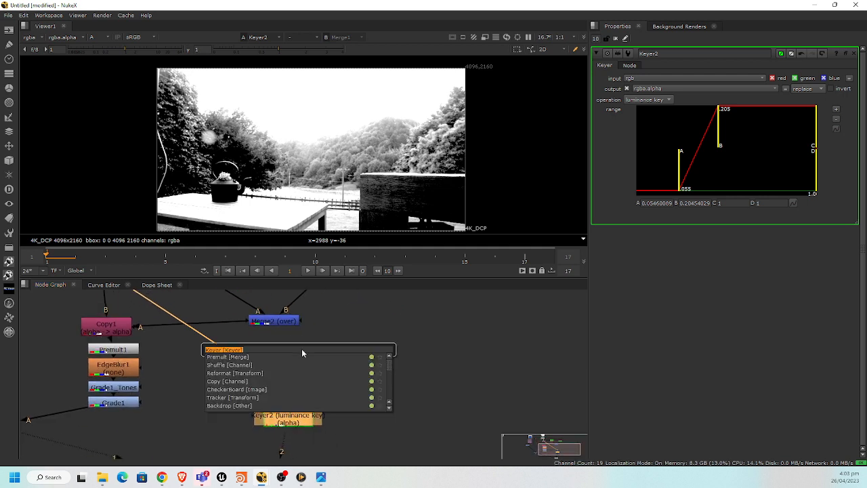
pyautogui.write('shuf')
pyautogui.press('Return')
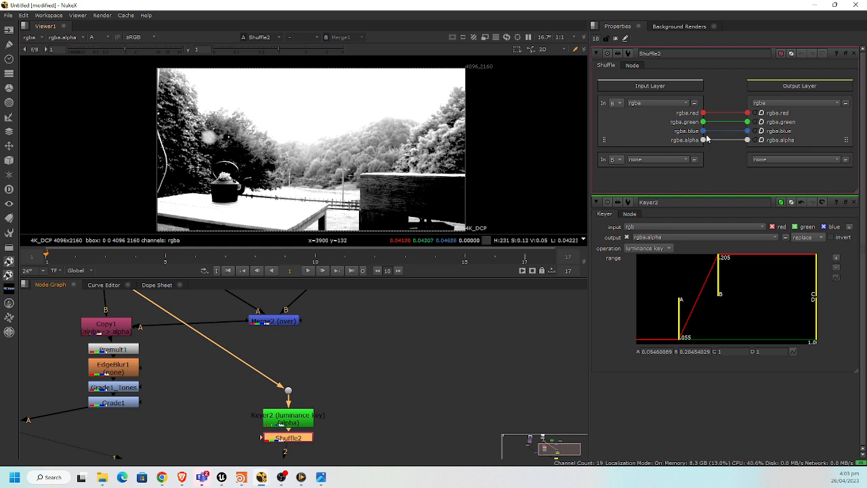
pyautogui.moveTo(704, 140); pyautogui.dragTo(747, 112)
pyautogui.moveTo(298, 442); pyautogui.dragTo(285, 402, button='middle')
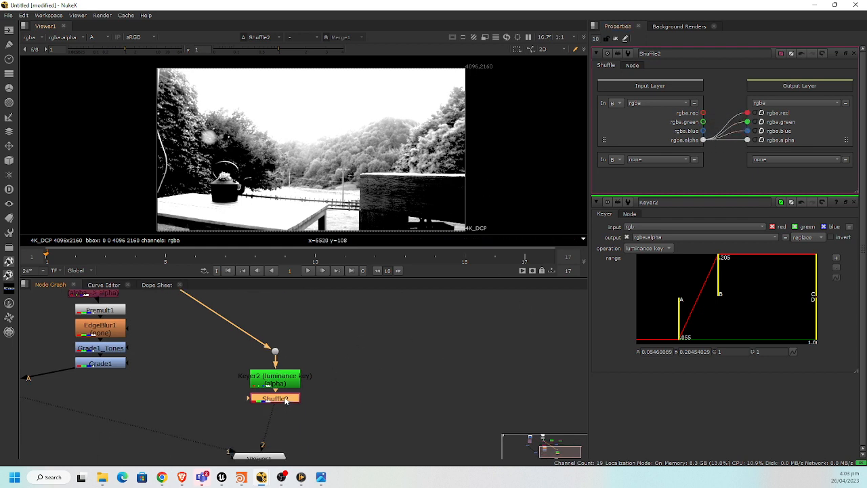
pyautogui.press('a')
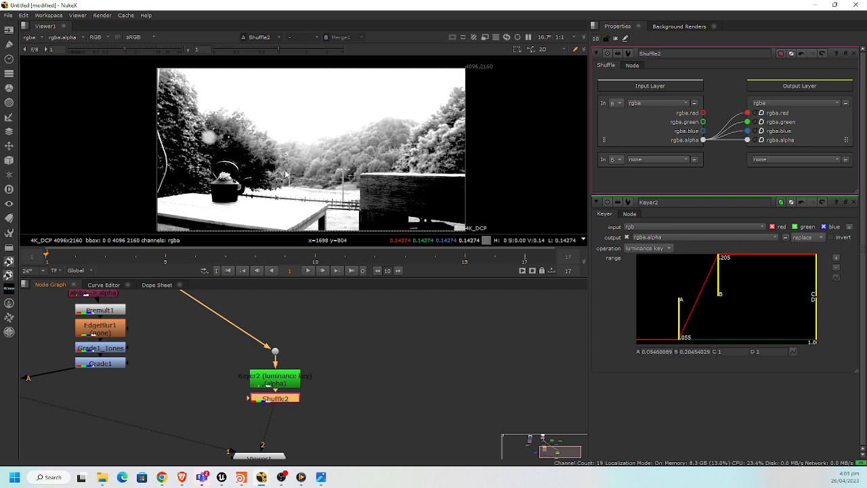
pyautogui.press('a')
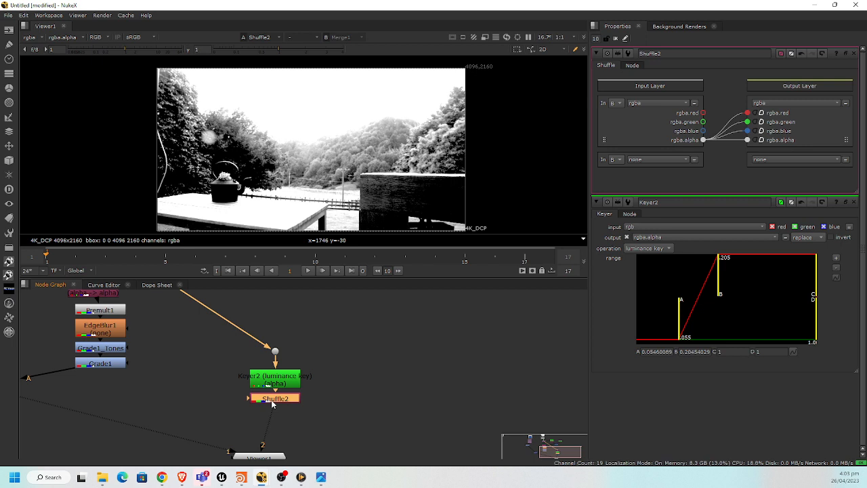
# Add a Roto node after Shuffle2 and draw a closed Bezier shape around the foreground bench, fence, kettle and table, extending past the frame's lower edge
pyautogui.press('o')
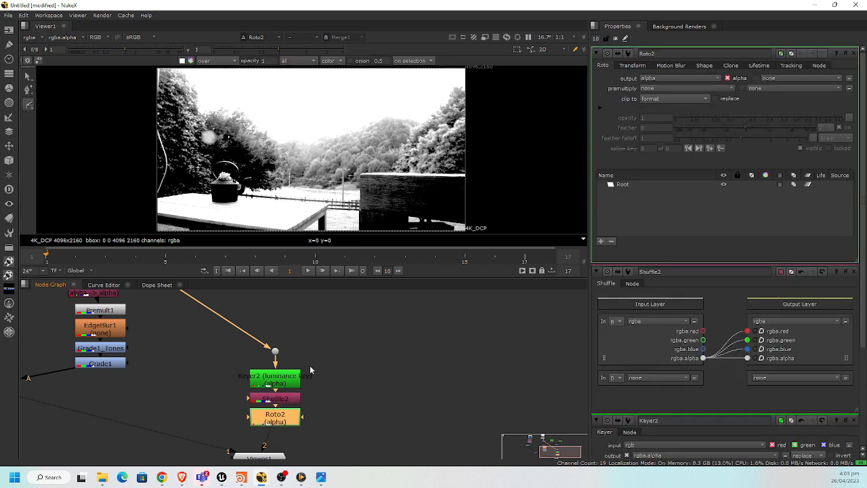
pyautogui.click(478, 169)
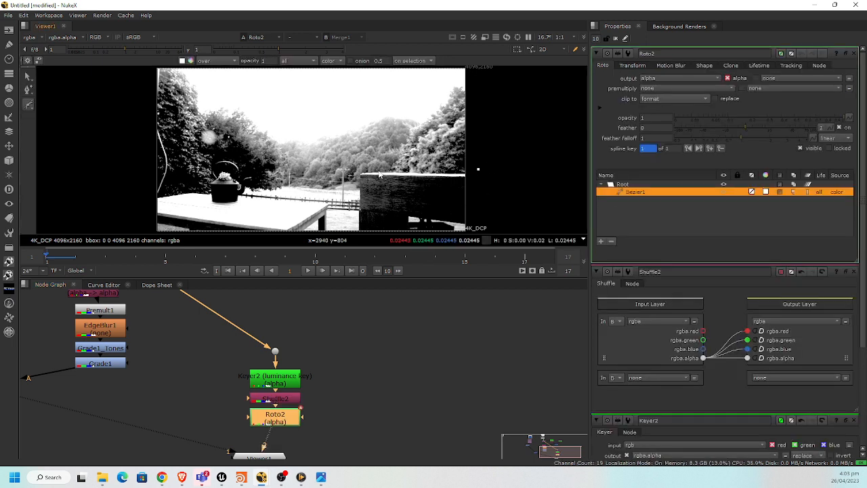
pyautogui.click(378, 171)
pyautogui.click(347, 197)
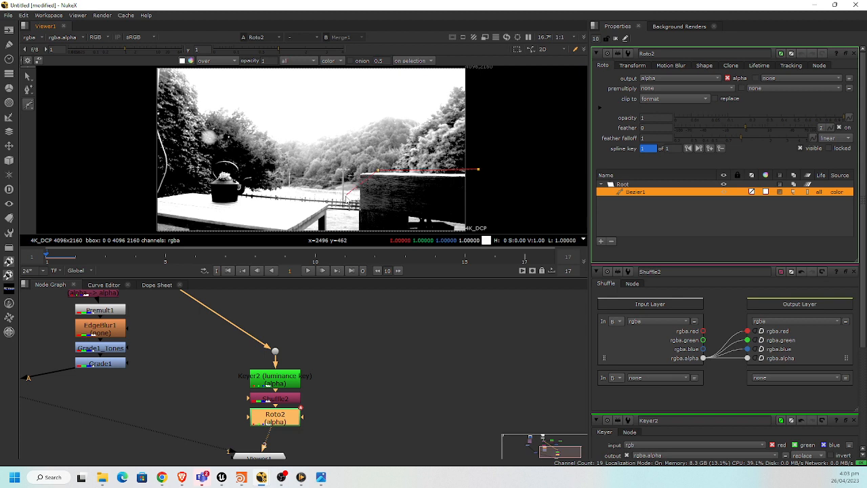
pyautogui.click(289, 197)
pyautogui.click(259, 188)
pyautogui.click(260, 175)
pyautogui.click(232, 153)
pyautogui.click(205, 161)
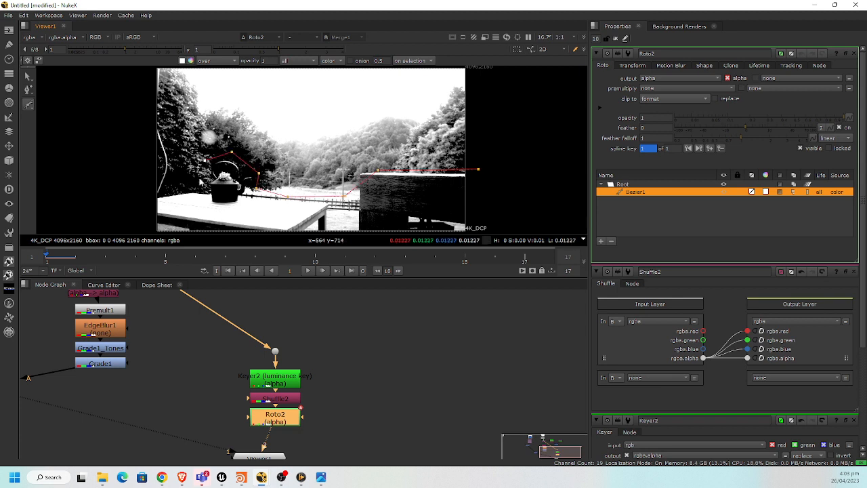
pyautogui.click(194, 182)
pyautogui.click(152, 193)
pyautogui.moveTo(155, 200); pyautogui.dragTo(171, 162, button='middle')
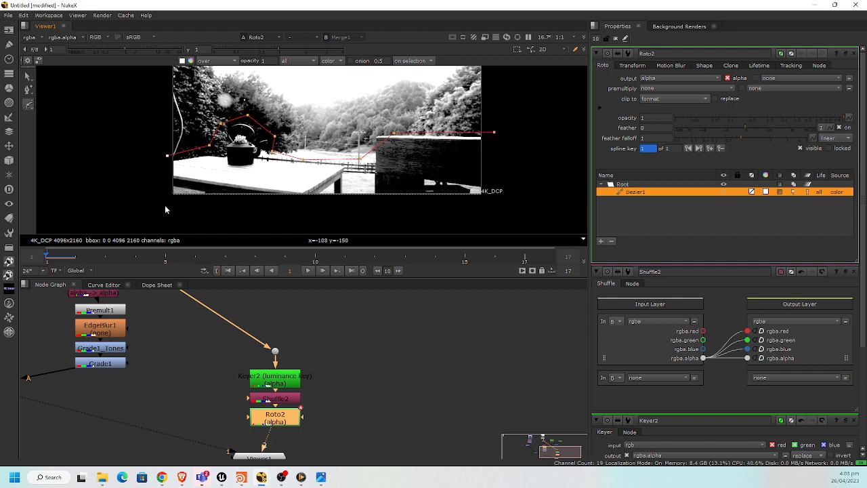
pyautogui.click(164, 206)
pyautogui.click(509, 210)
pyautogui.click(494, 132)
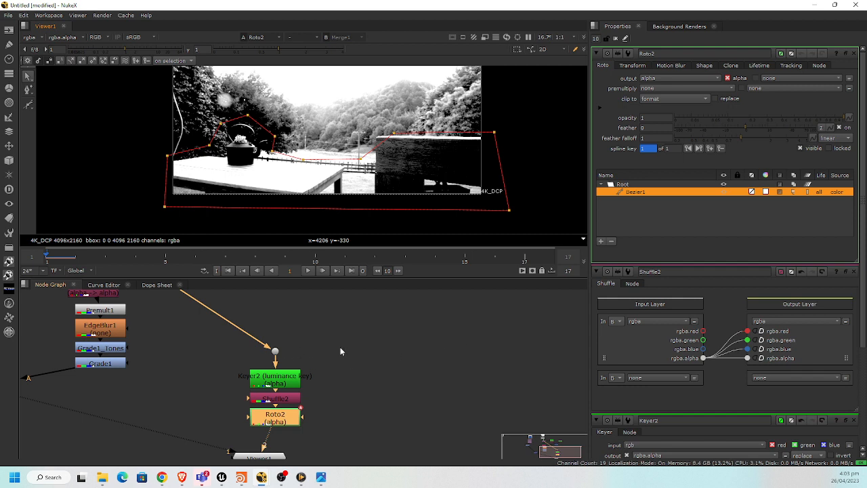
# Move the Viewer node away from Roto2, set the foreground shape's feather to 64, and set Roto2's premultiply to rgba
pyautogui.moveTo(339, 349); pyautogui.dragTo(318, 326, button='middle')
pyautogui.moveTo(255, 435); pyautogui.dragTo(183, 463)
pyautogui.click(252, 402)
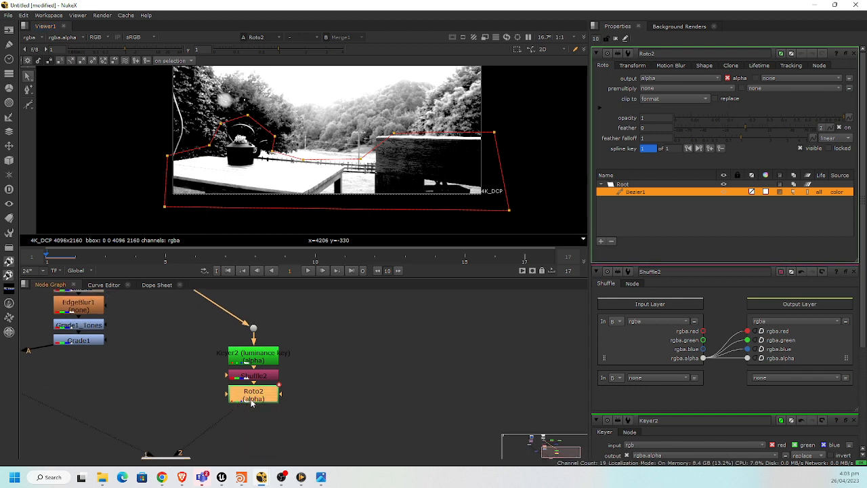
pyautogui.moveTo(739, 133); pyautogui.dragTo(801, 136)
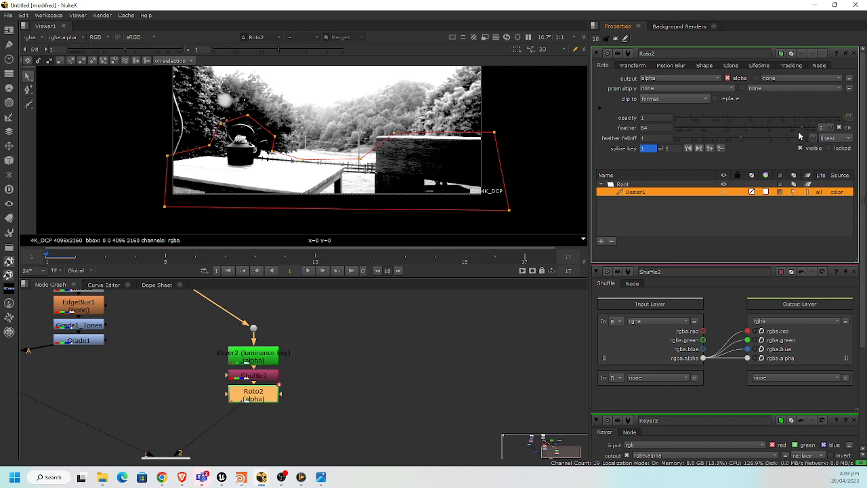
pyautogui.click(666, 88)
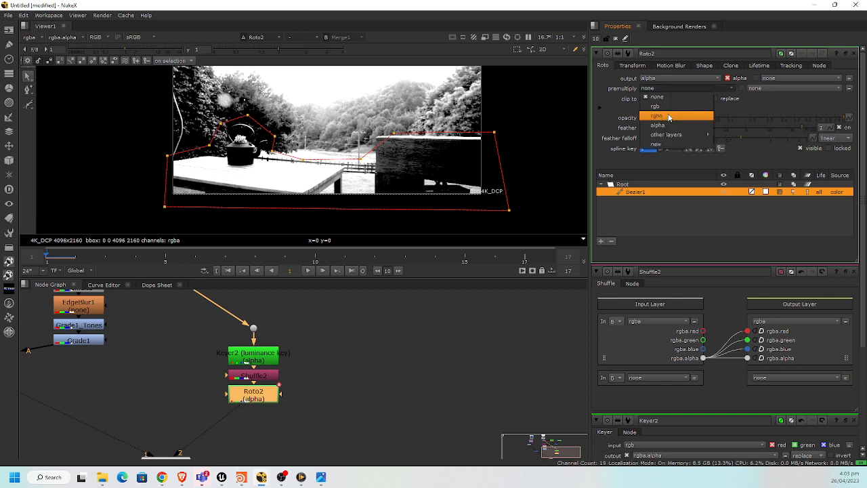
pyautogui.click(667, 125)
pyautogui.click(665, 90)
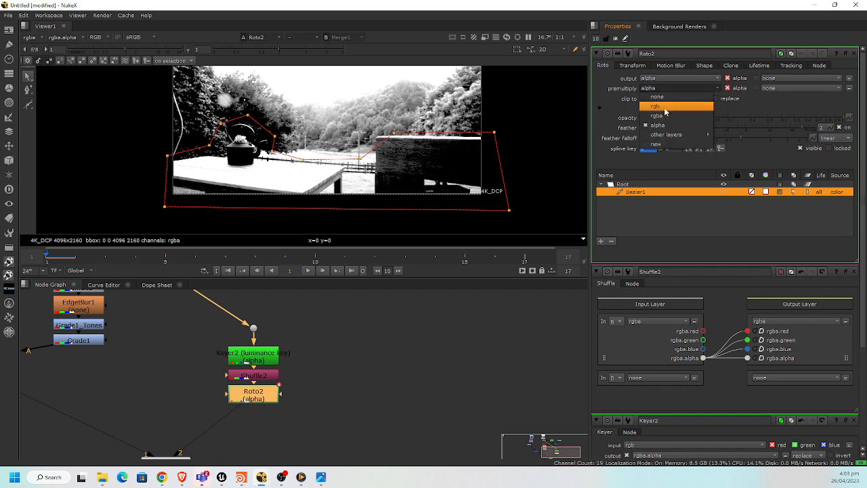
pyautogui.click(667, 115)
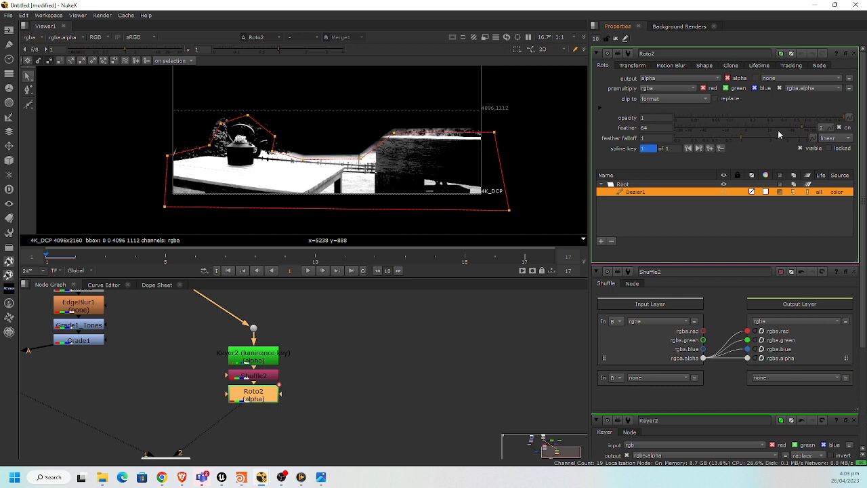
# Set the foreground shape's feather to 300 and its feather falloff to 4.1
pyautogui.moveTo(649, 129); pyautogui.dragTo(581, 138)
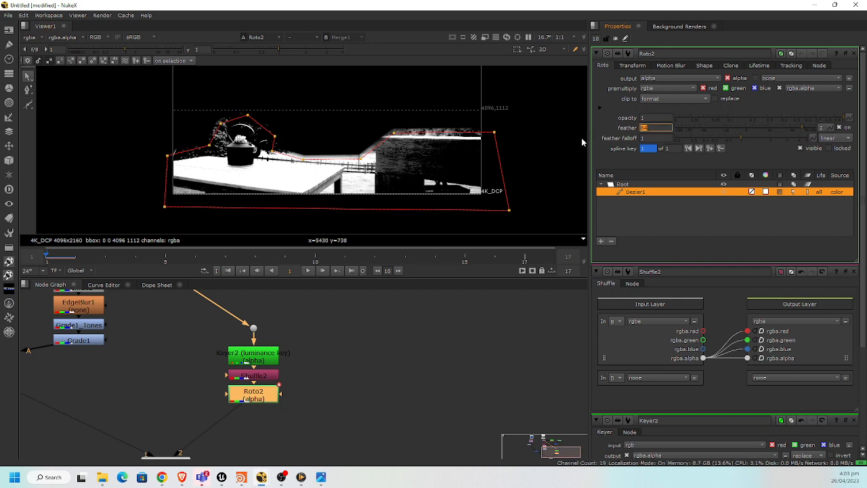
pyautogui.write('300')
pyautogui.press('Return')
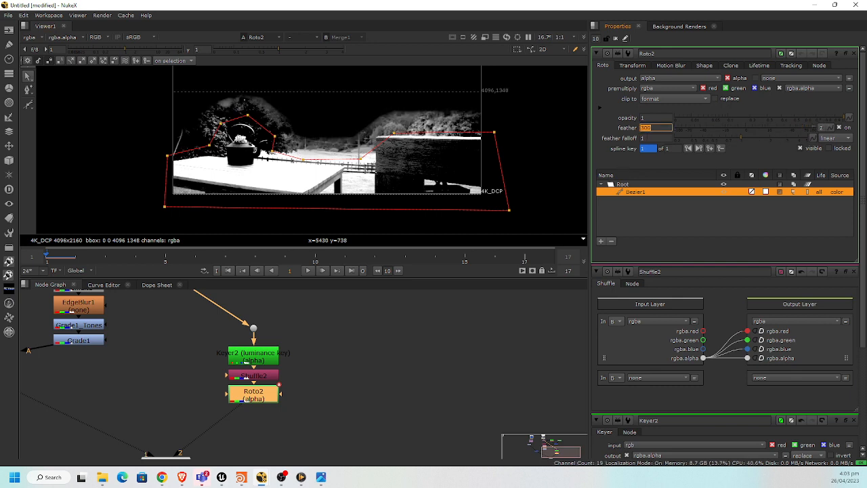
pyautogui.moveTo(719, 139); pyautogui.dragTo(800, 139)
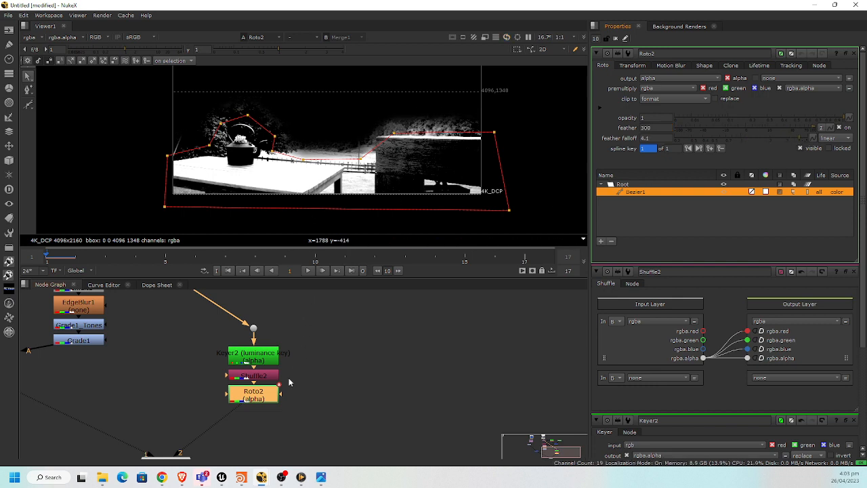
# Move Merge1 lower in the node graph and insert a new Grade node between Grade1 and Merge1
pyautogui.moveTo(312, 393); pyautogui.dragTo(377, 408, button='middle')
pyautogui.scroll(-2, 378, 408)
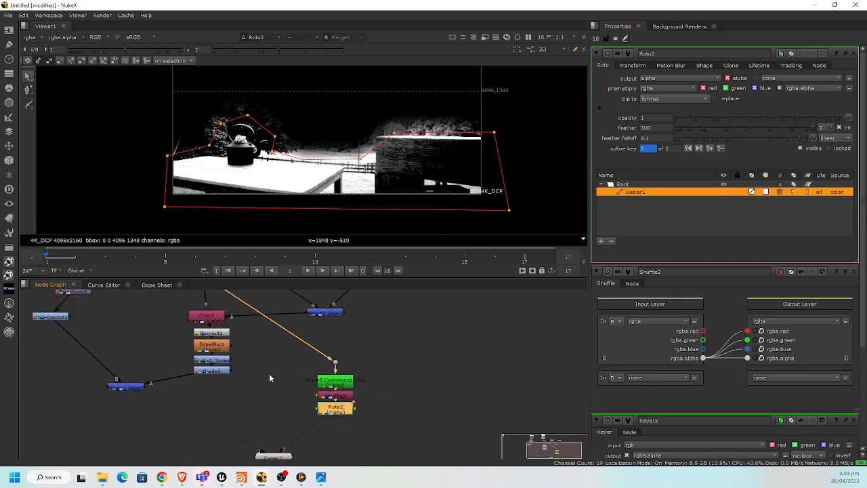
pyautogui.moveTo(269, 391); pyautogui.dragTo(280, 401, button='middle')
pyautogui.moveTo(126, 401); pyautogui.dragTo(112, 424)
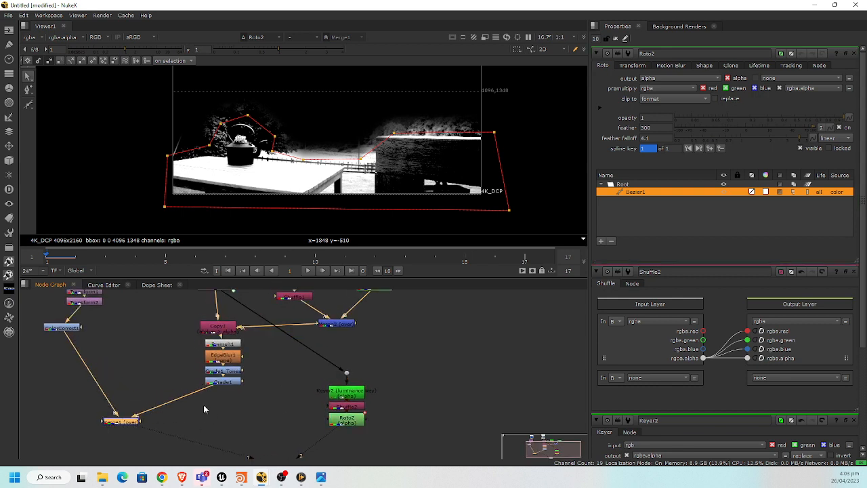
pyautogui.click(236, 383)
pyautogui.press('g')
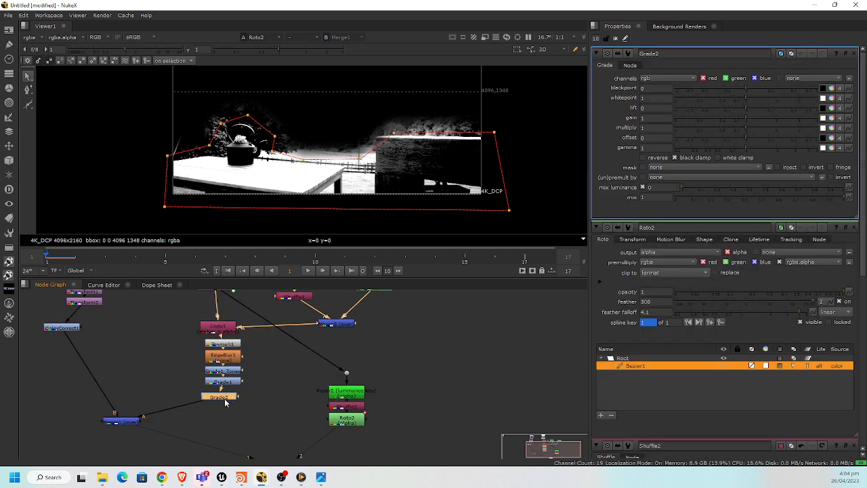
# View Merge1's composite and connect Grade2's mask input to Roto2
pyautogui.moveTo(225, 399); pyautogui.dragTo(223, 401)
pyautogui.click(254, 413)
pyautogui.press('1')
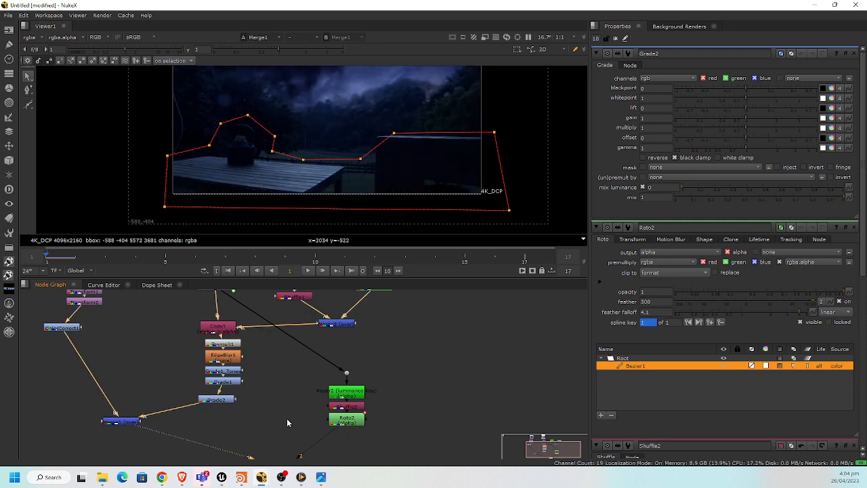
pyautogui.scroll(2, 246, 403)
pyautogui.moveTo(235, 404); pyautogui.dragTo(365, 425)
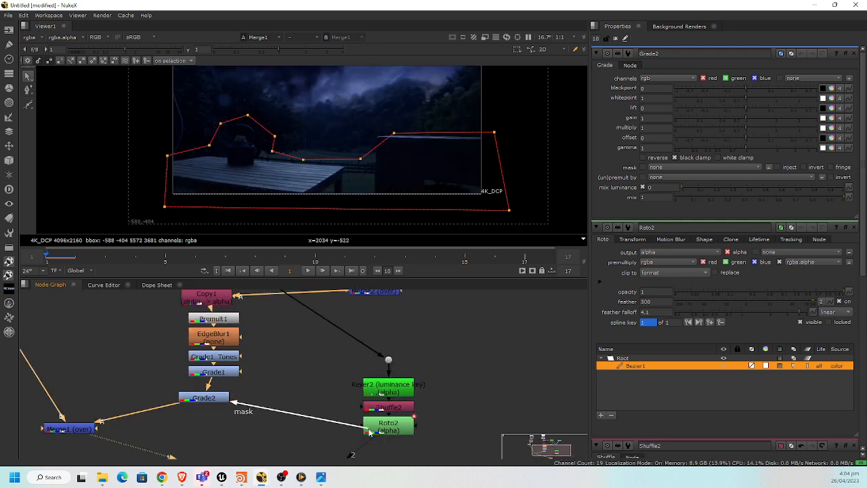
pyautogui.click(210, 403)
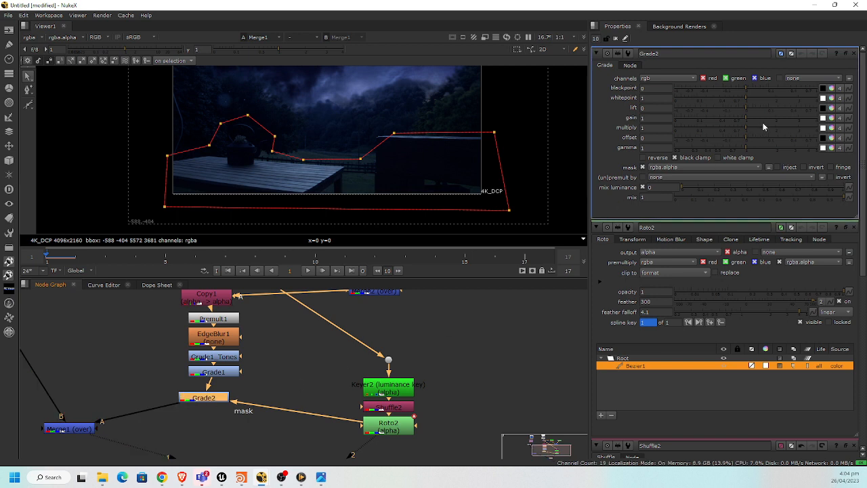
# Close the other nodes' properties, set Grade2's multiply to 2, and undo the trial gamma change
pyautogui.moveTo(746, 128)
pyautogui.mouseDown()
pyautogui.moveTo(763, 130)
pyautogui.moveTo(733, 130)
pyautogui.mouseUp()
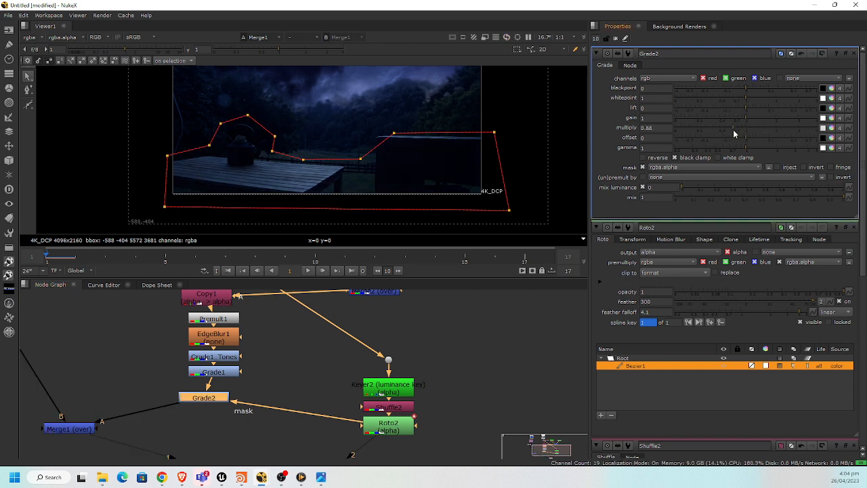
pyautogui.keyDown('shift'); pyautogui.click(854, 53); pyautogui.keyUp('shift')
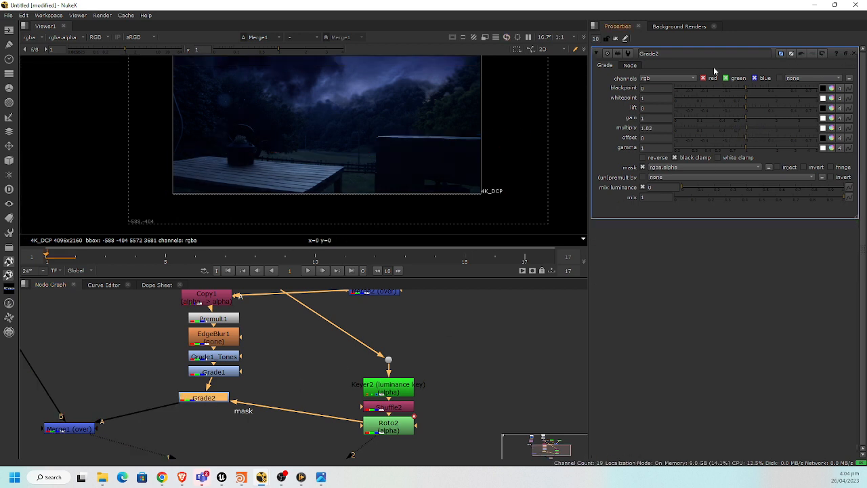
pyautogui.moveTo(404, 142); pyautogui.dragTo(370, 164, button='middle')
pyautogui.press('f')
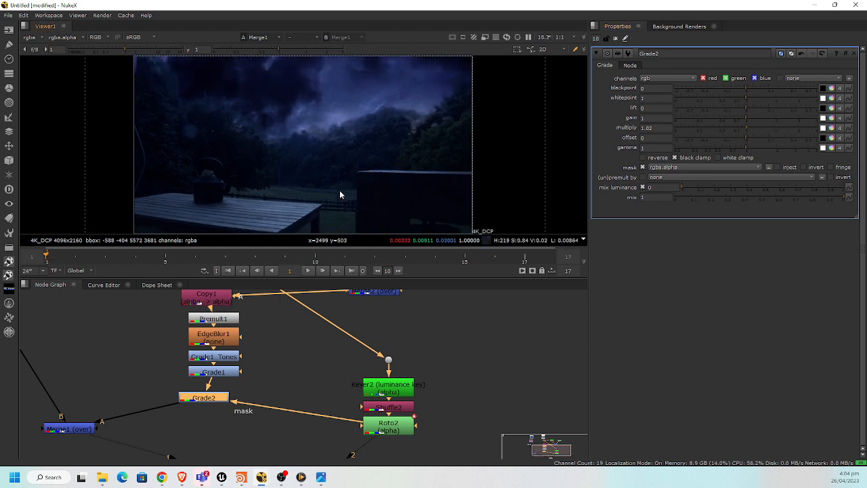
pyautogui.moveTo(750, 127); pyautogui.dragTo(753, 145)
pyautogui.click(759, 145)
pyautogui.hotkey('ctrl', 'z')
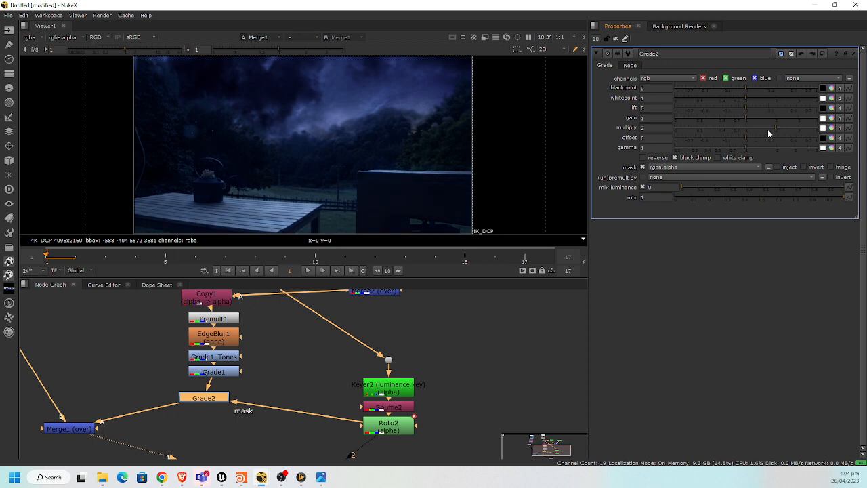
# Add a Glow node between Merge1 and the Viewer, placing it just below Merge1 in the node graph
pyautogui.moveTo(406, 330); pyautogui.dragTo(405, 327, button='middle')
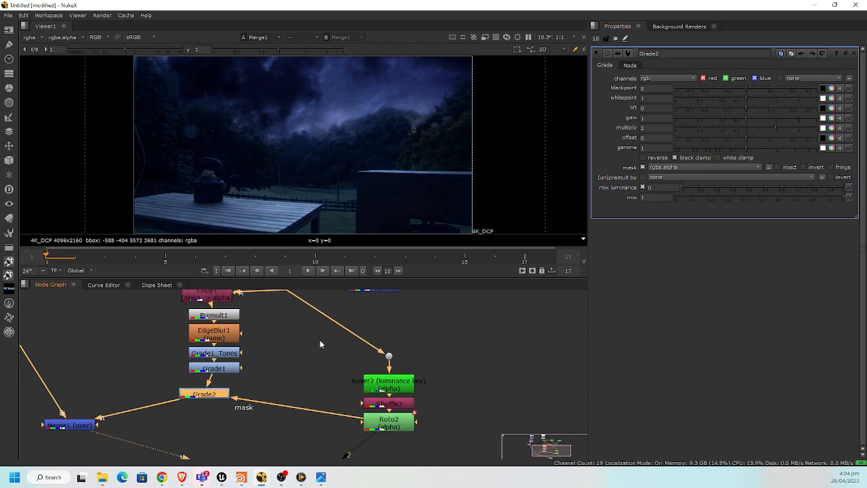
pyautogui.moveTo(256, 390); pyautogui.dragTo(275, 346, button='middle')
pyautogui.moveTo(305, 453); pyautogui.dragTo(306, 471)
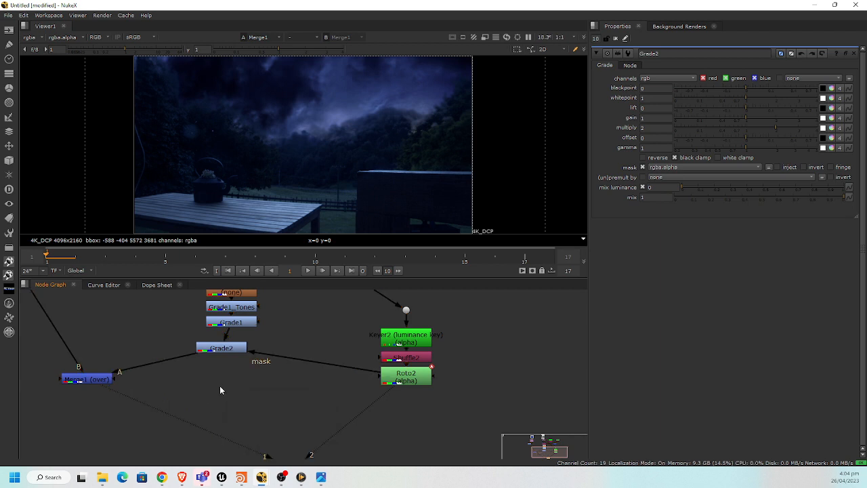
pyautogui.press('Tab')
pyautogui.write('glo')
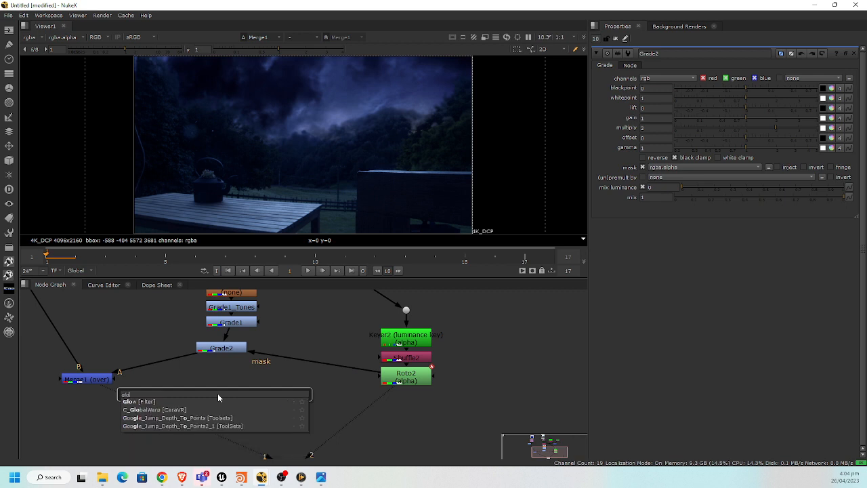
pyautogui.press('Return')
pyautogui.moveTo(217, 393); pyautogui.dragTo(178, 410)
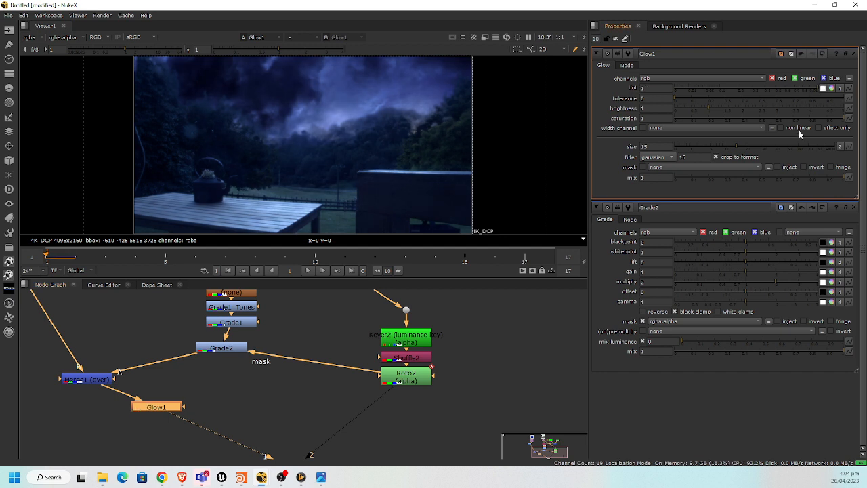
# Reduce Glow1's mix to 0.31 and check the composite in the enlarged Viewer
pyautogui.moveTo(763, 176); pyautogui.dragTo(727, 204)
pyautogui.press('space')
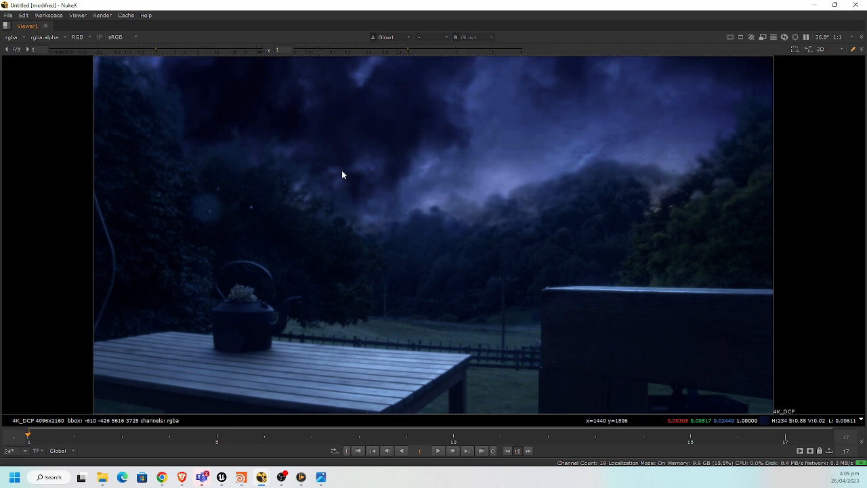
pyautogui.press('space')
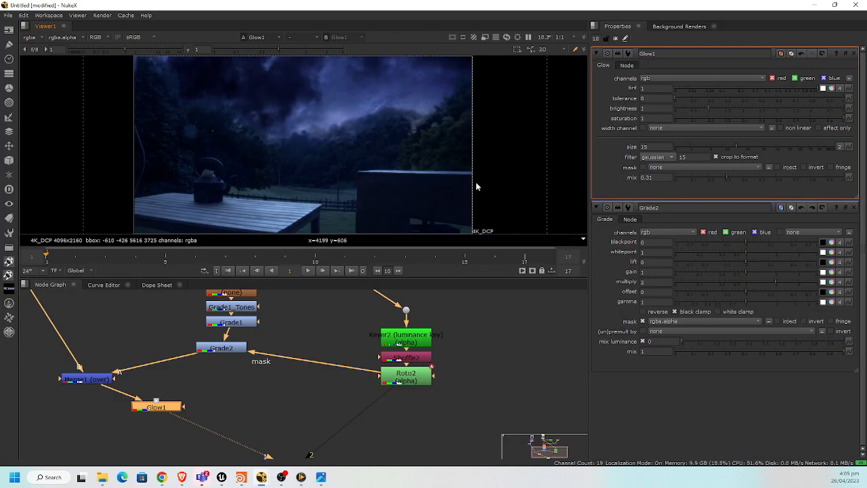
# Compare the stabilized daytime footage from the Transform node below Read1 with Glow1's final night composite in the enlarged Viewer
pyautogui.scroll(-3, 339, 319)
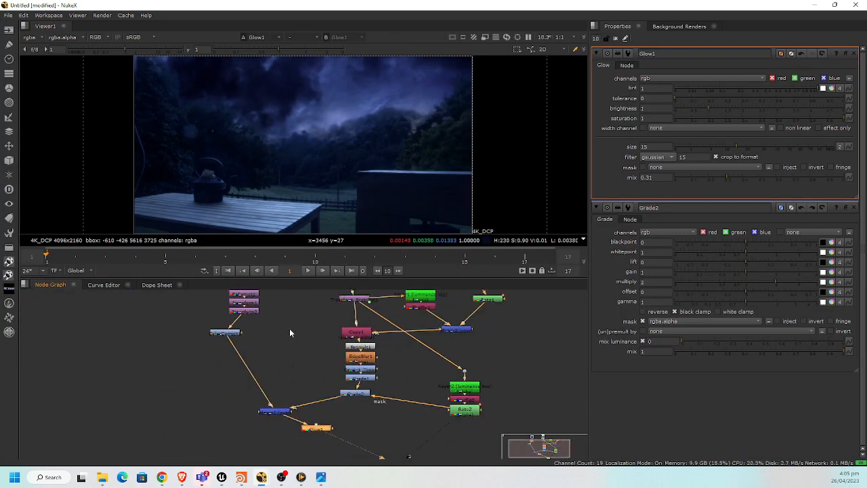
pyautogui.moveTo(289, 333); pyautogui.dragTo(305, 376, button='middle')
pyautogui.click(359, 324)
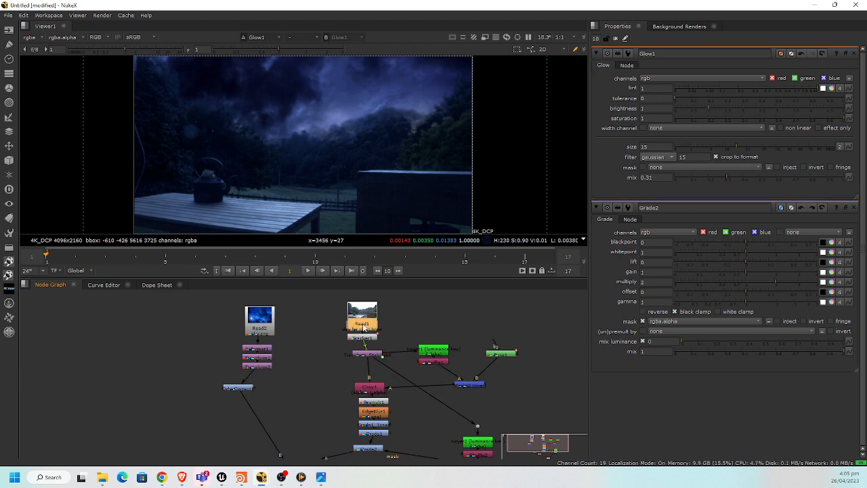
pyautogui.click(370, 357)
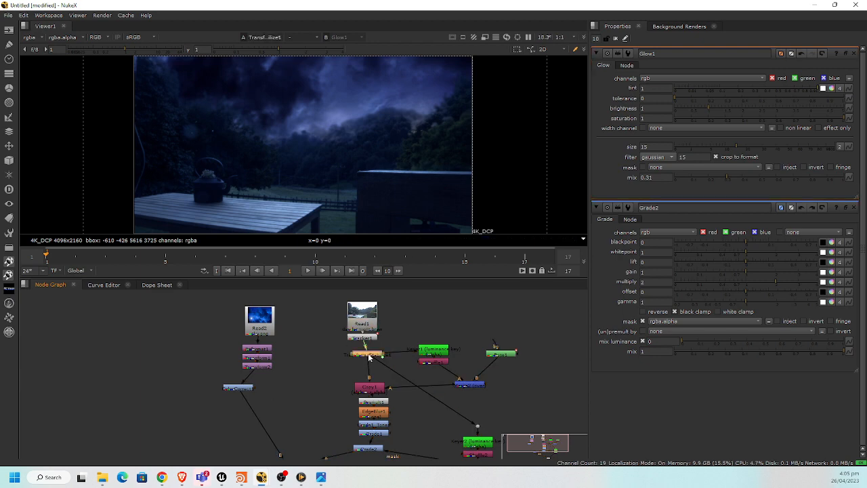
pyautogui.press('1')
pyautogui.press('space')
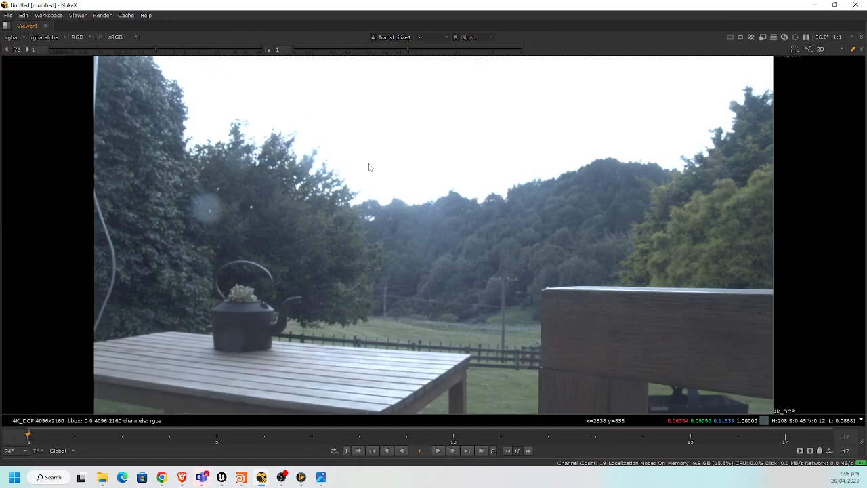
pyautogui.press('2')
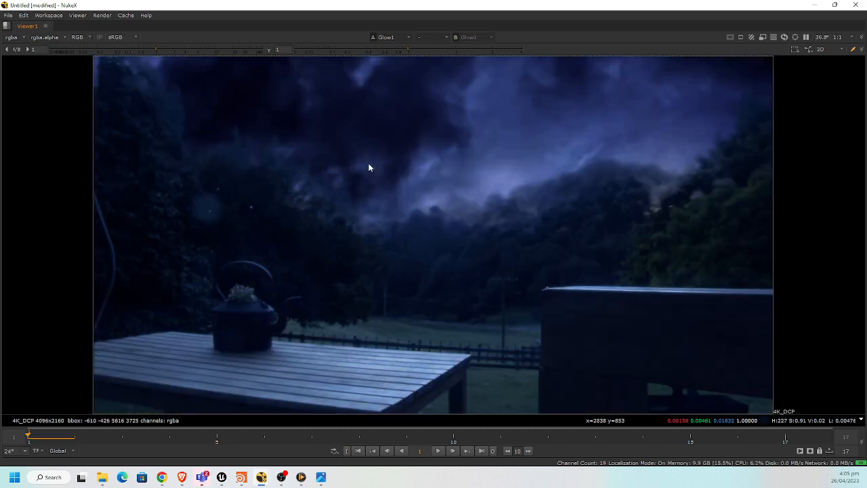
pyautogui.press('1')
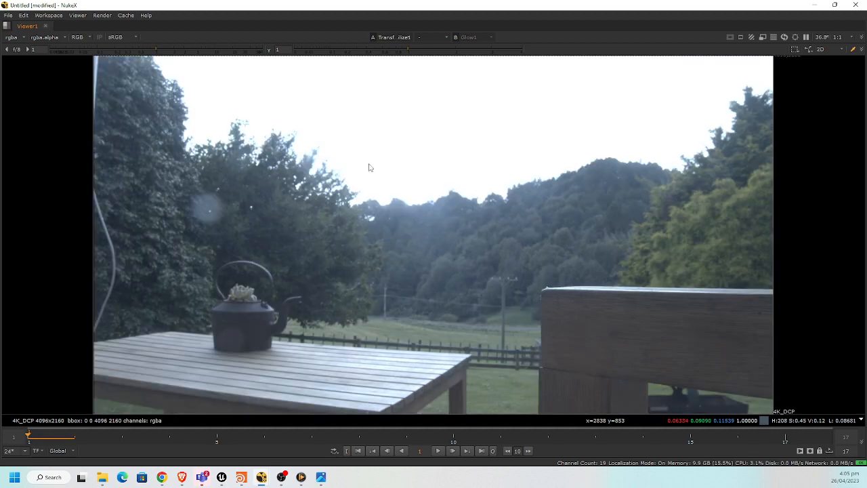
pyautogui.press('2')
pyautogui.press('1')
pyautogui.press('2')
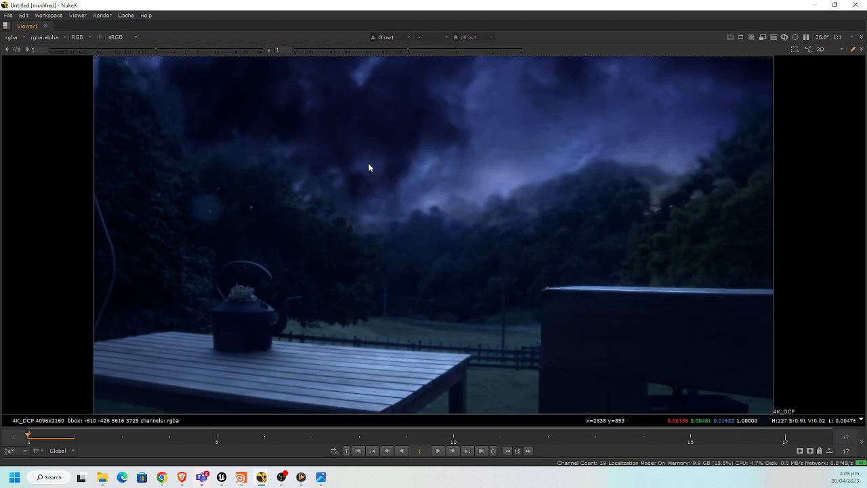